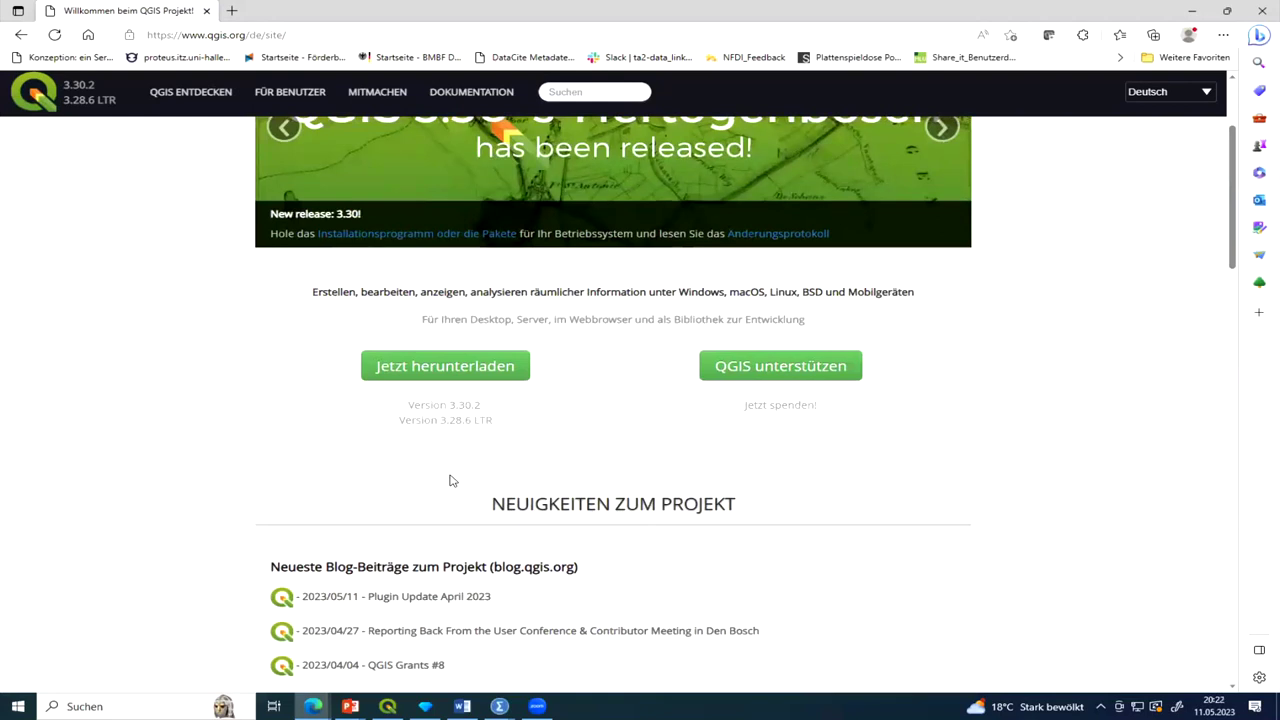
# Go back to the top of the QGIS website and switch from the browser to the wash project in QGIS.
pyautogui.scroll(1, 558, 416)
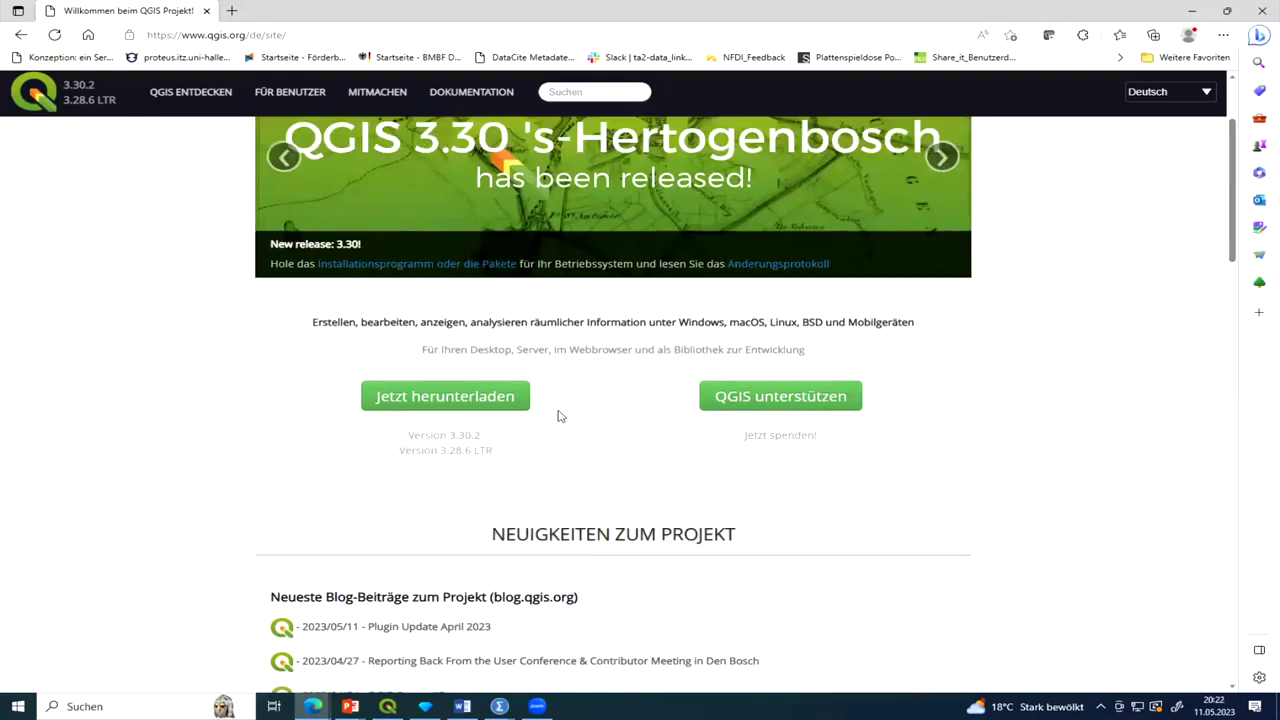
pyautogui.scroll(2, 560, 416)
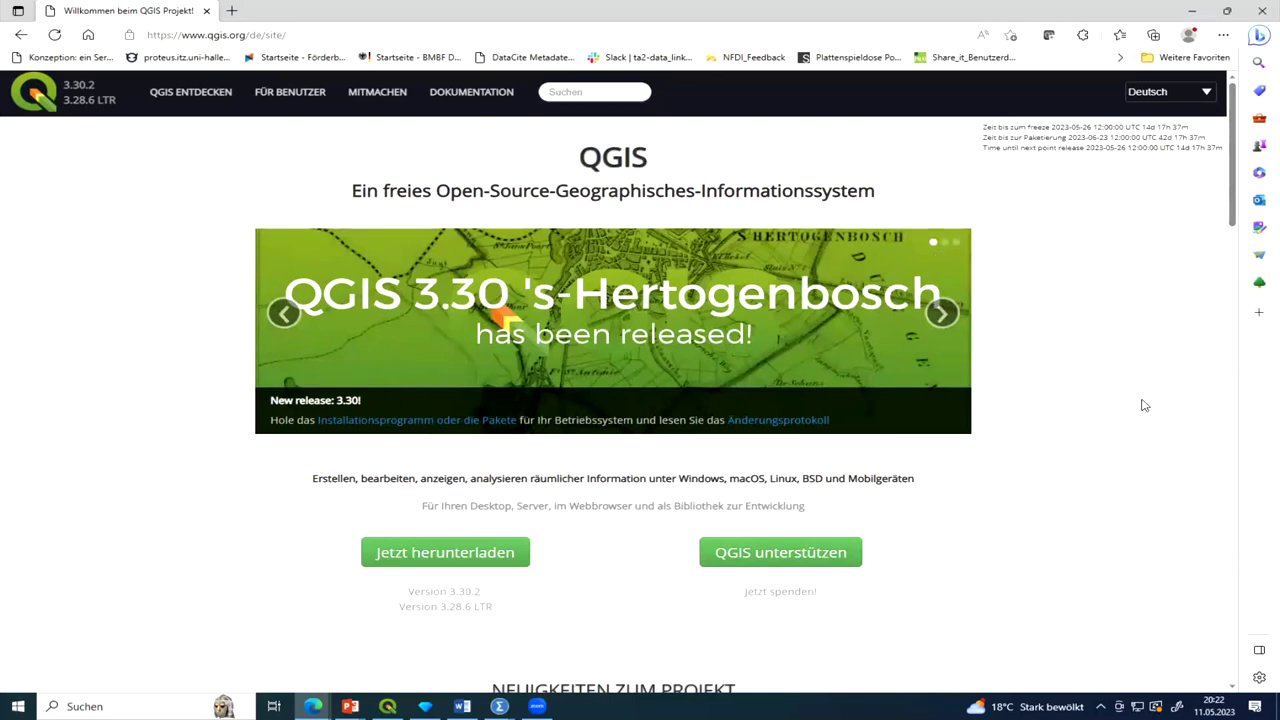
pyautogui.click(1190, 12)
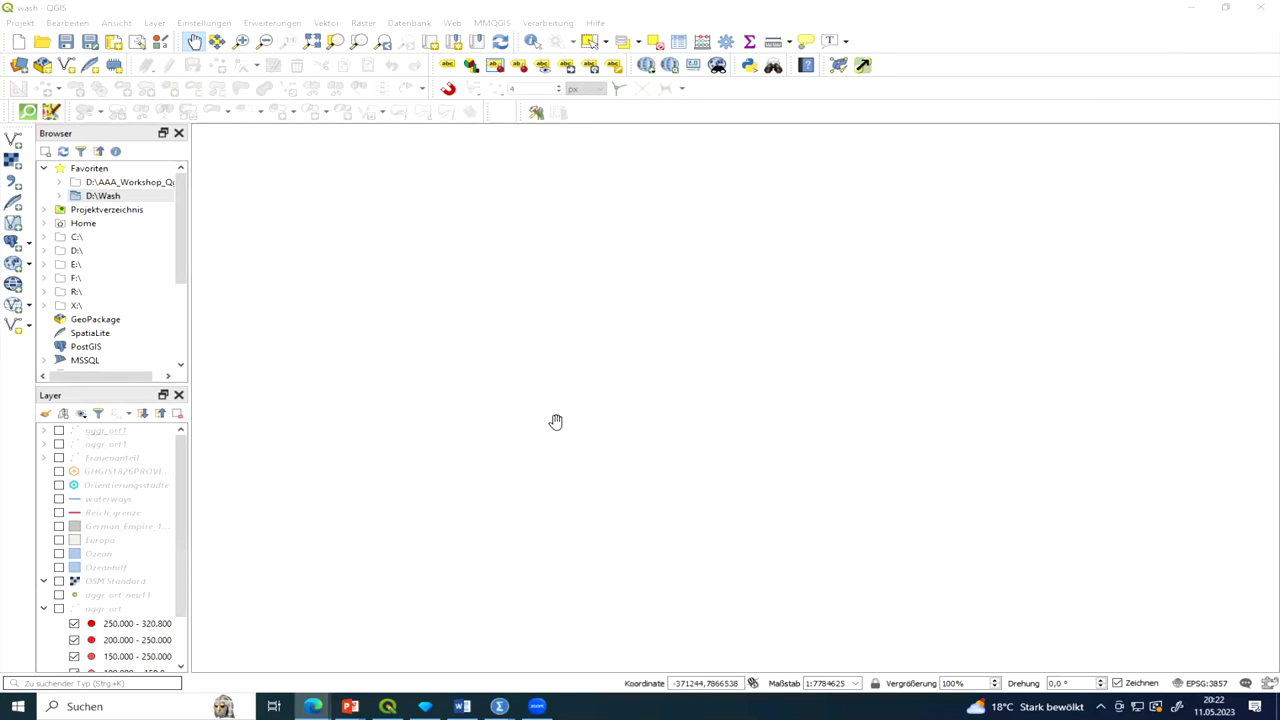
# Examine which panels are available for display in QGIS and close the list without changing any.
pyautogui.click(115, 24)
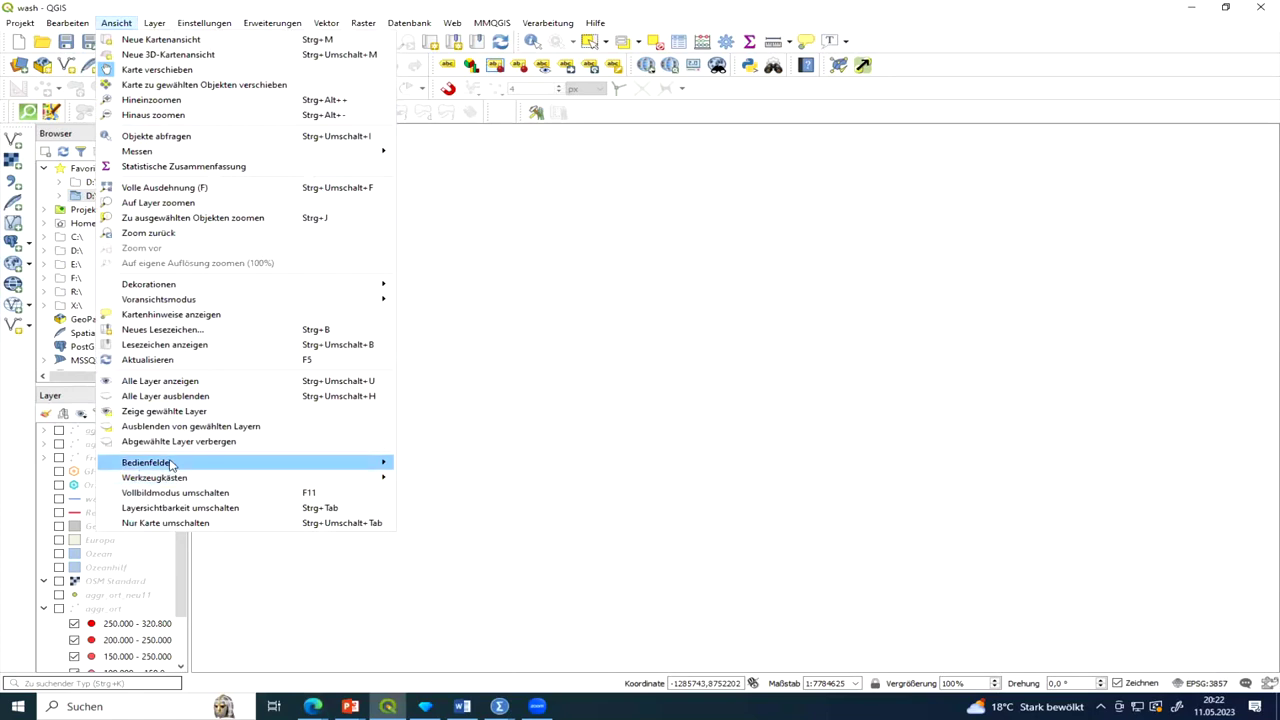
pyautogui.moveTo(170, 464)
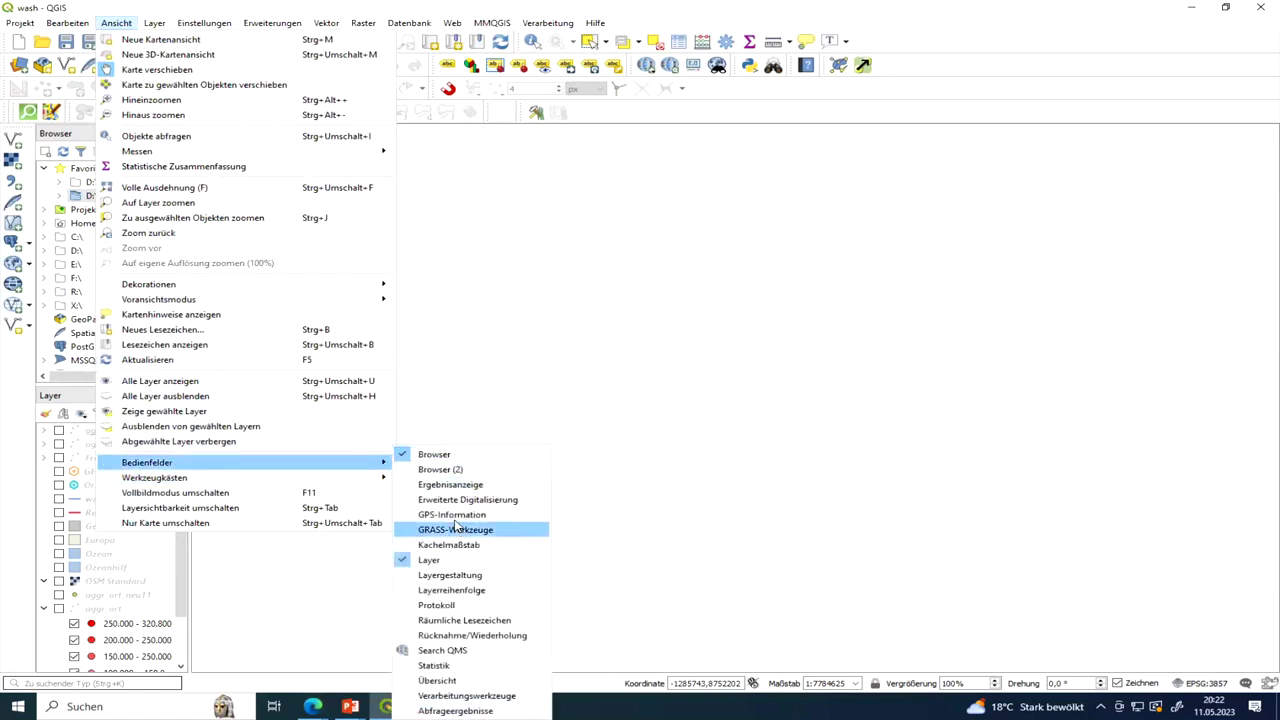
pyautogui.click(481, 427)
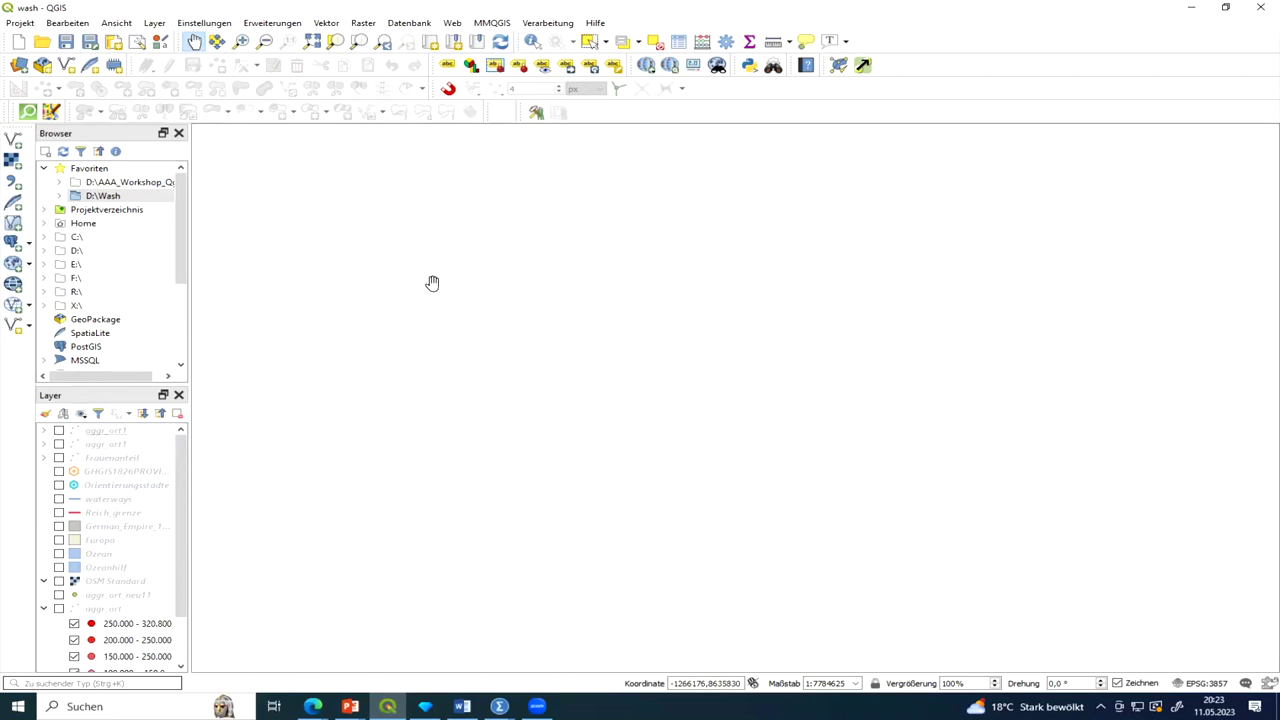
# Browse the complete plugin list in the plugin manager and view the details of QuickMapServices and QuickOSM.
pyautogui.click(276, 25)
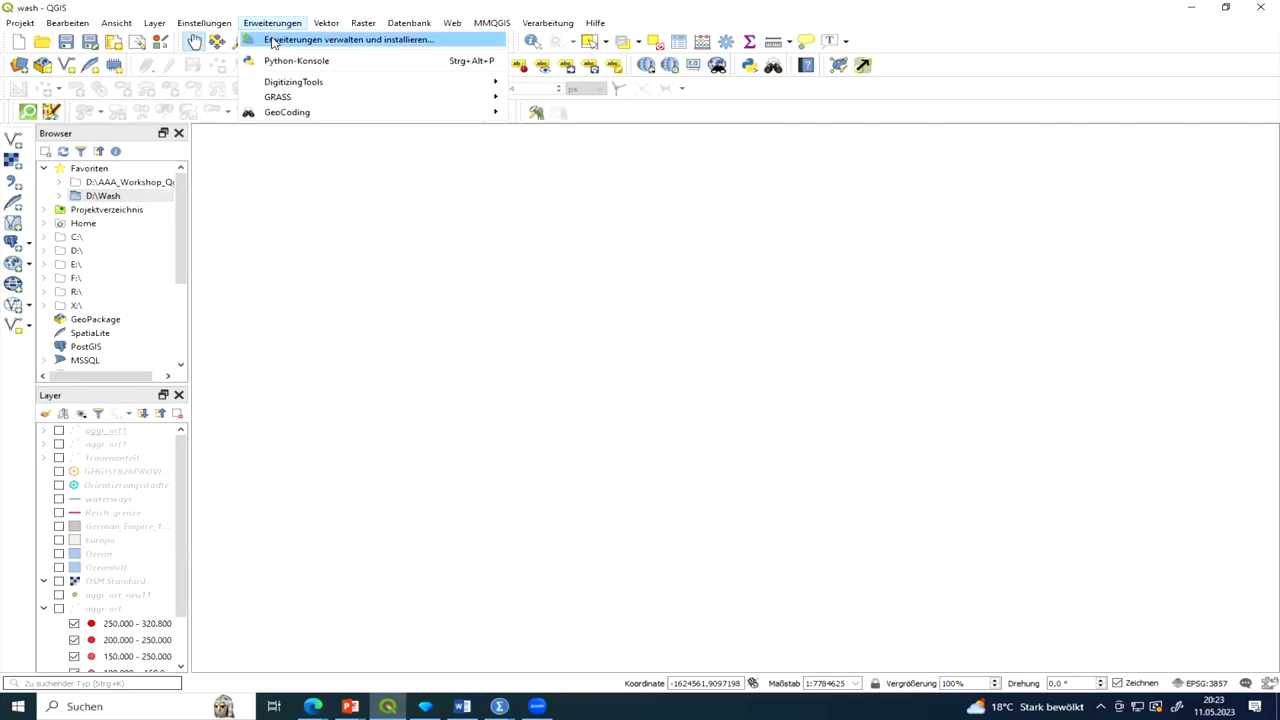
pyautogui.click(274, 45)
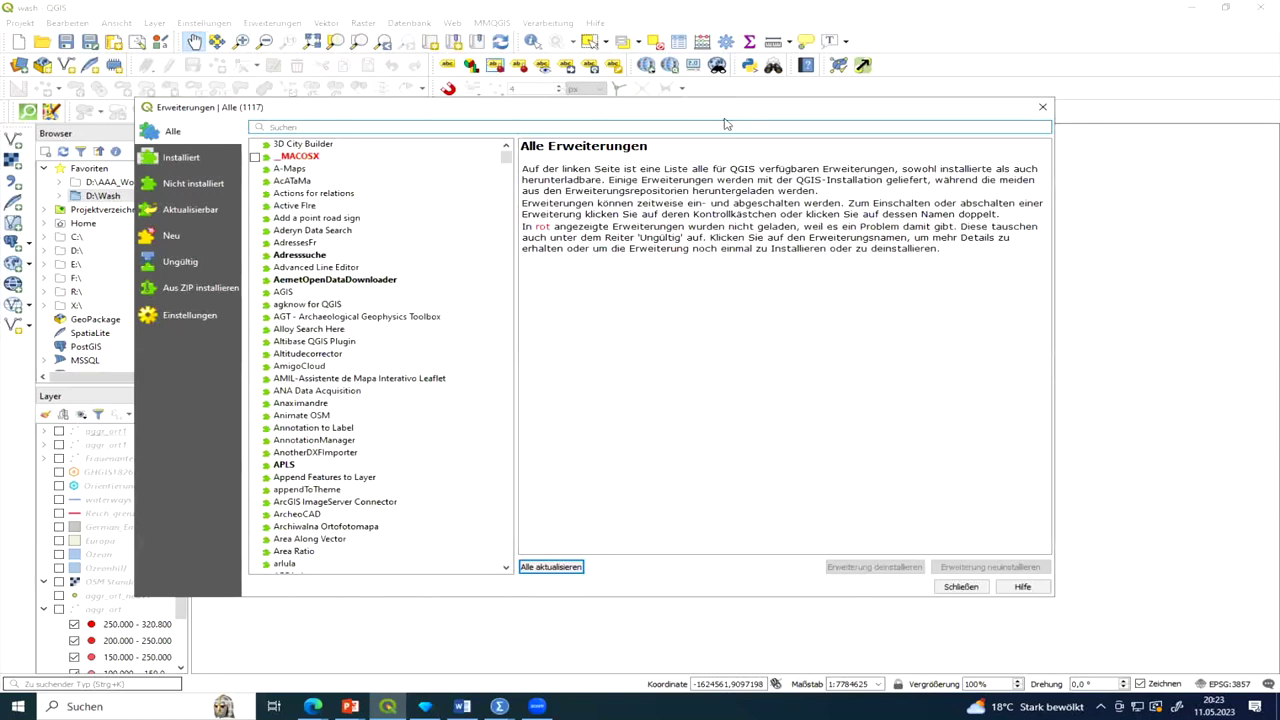
pyautogui.scroll(-15, 399, 211)
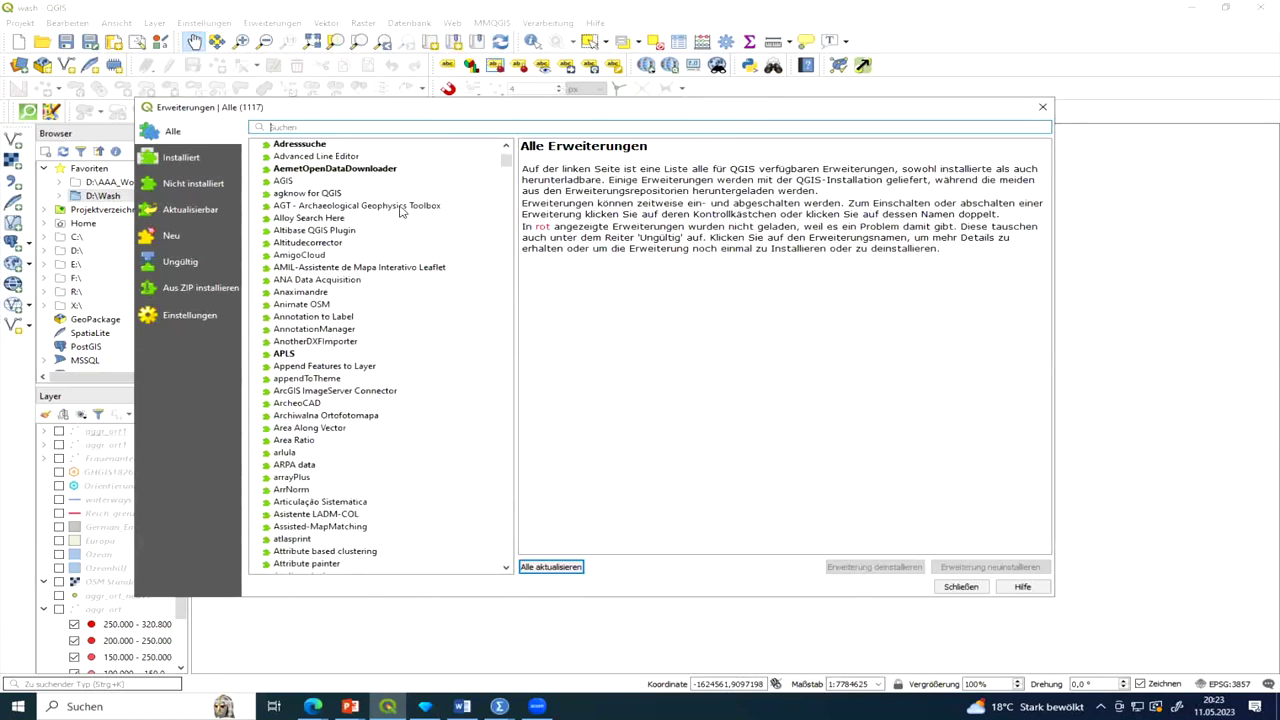
pyautogui.scroll(-20, 400, 215)
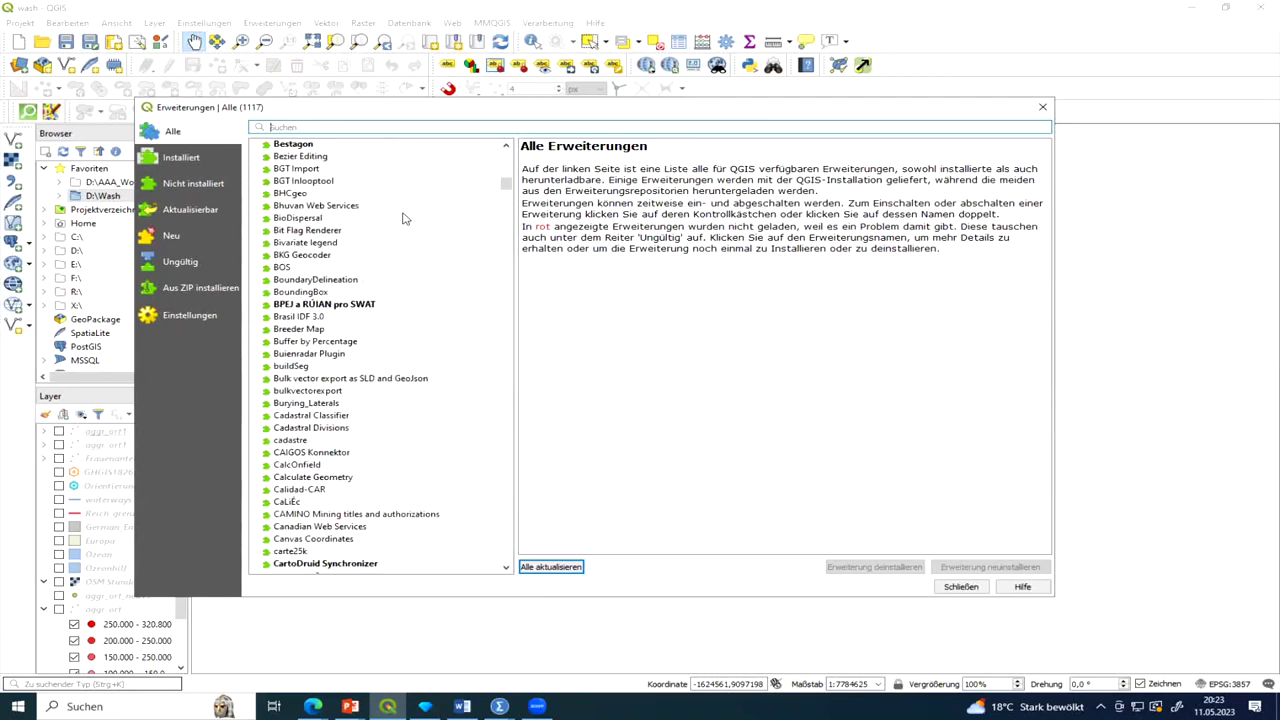
pyautogui.scroll(-20, 408, 236)
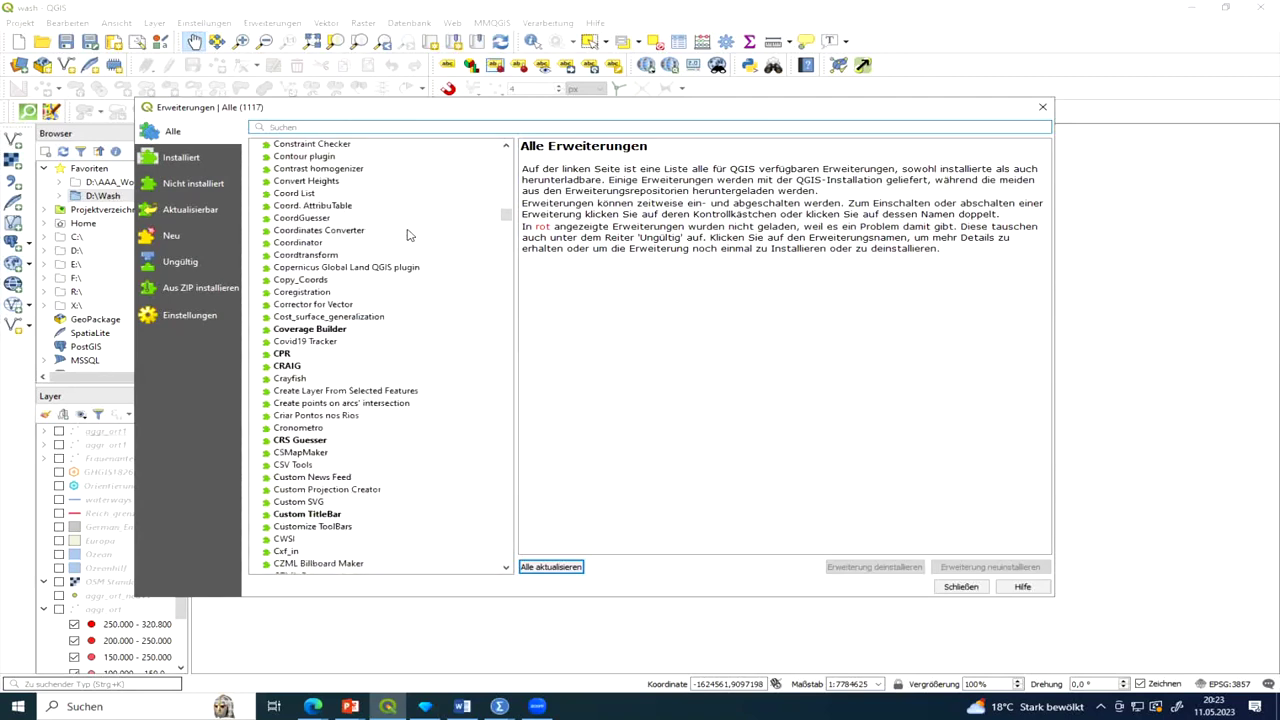
pyautogui.moveTo(508, 231); pyautogui.dragTo(504, 456)
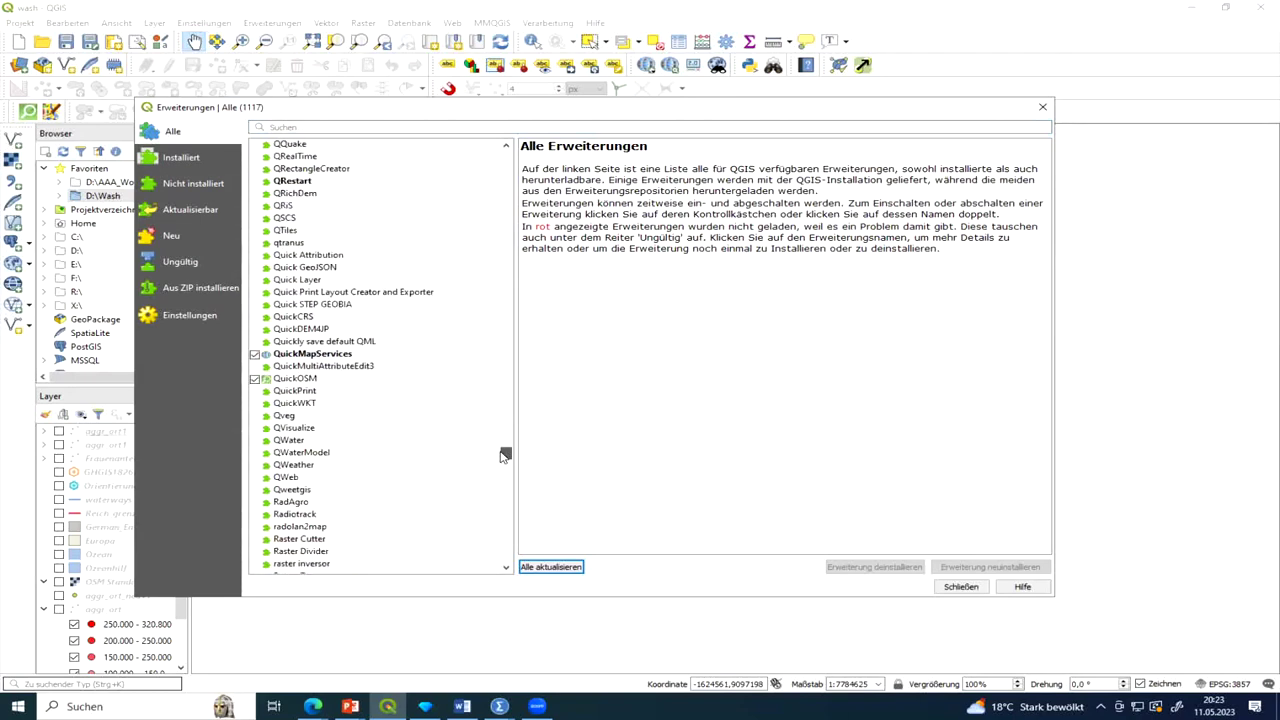
pyautogui.click(310, 354)
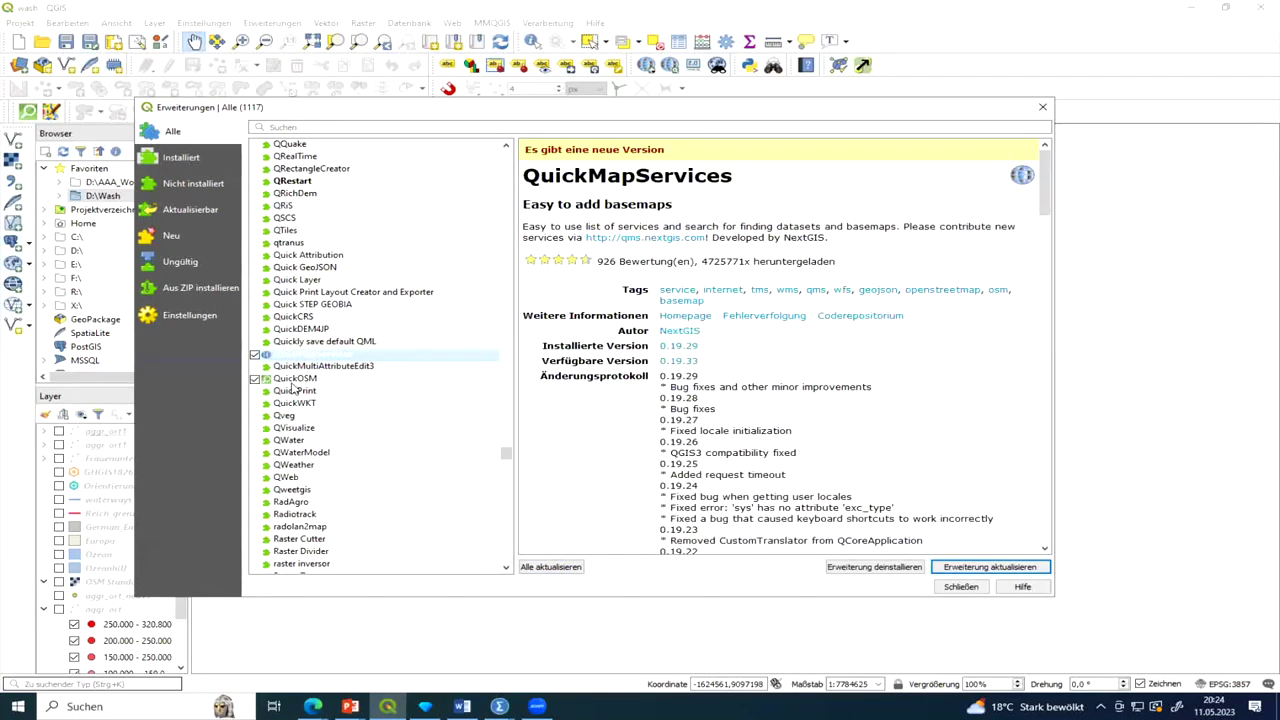
pyautogui.click(290, 381)
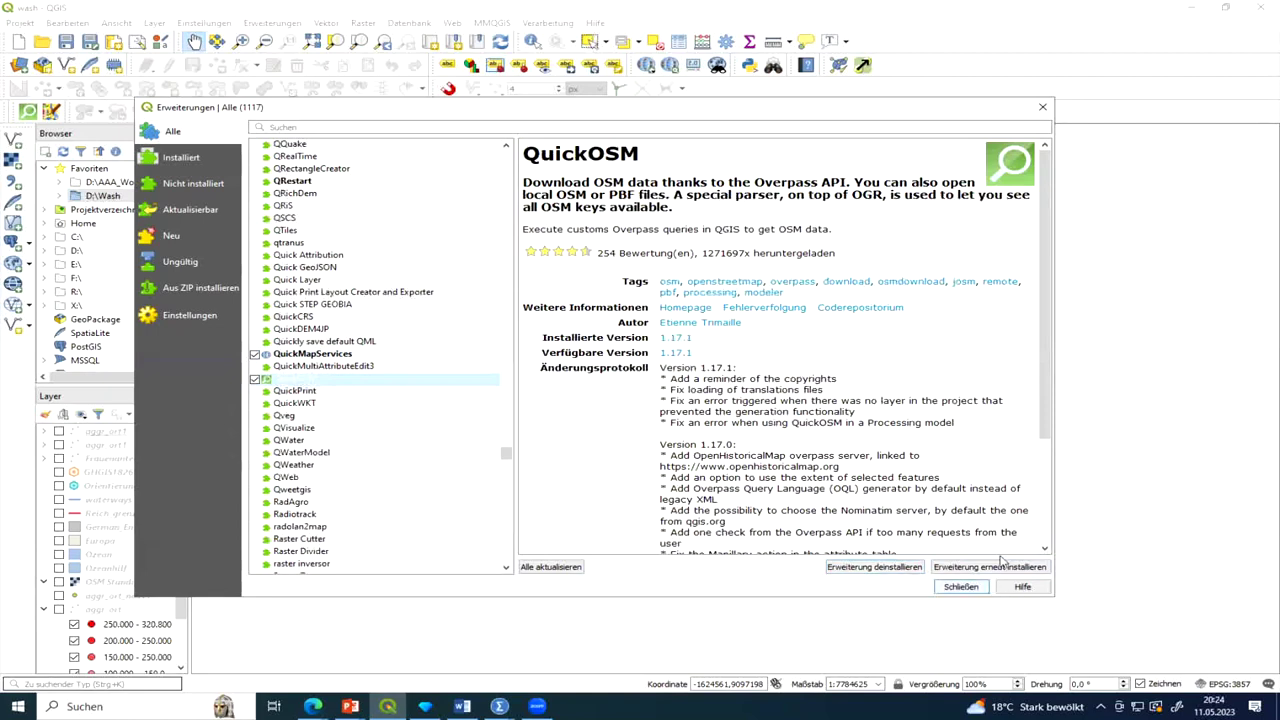
pyautogui.click(1043, 106)
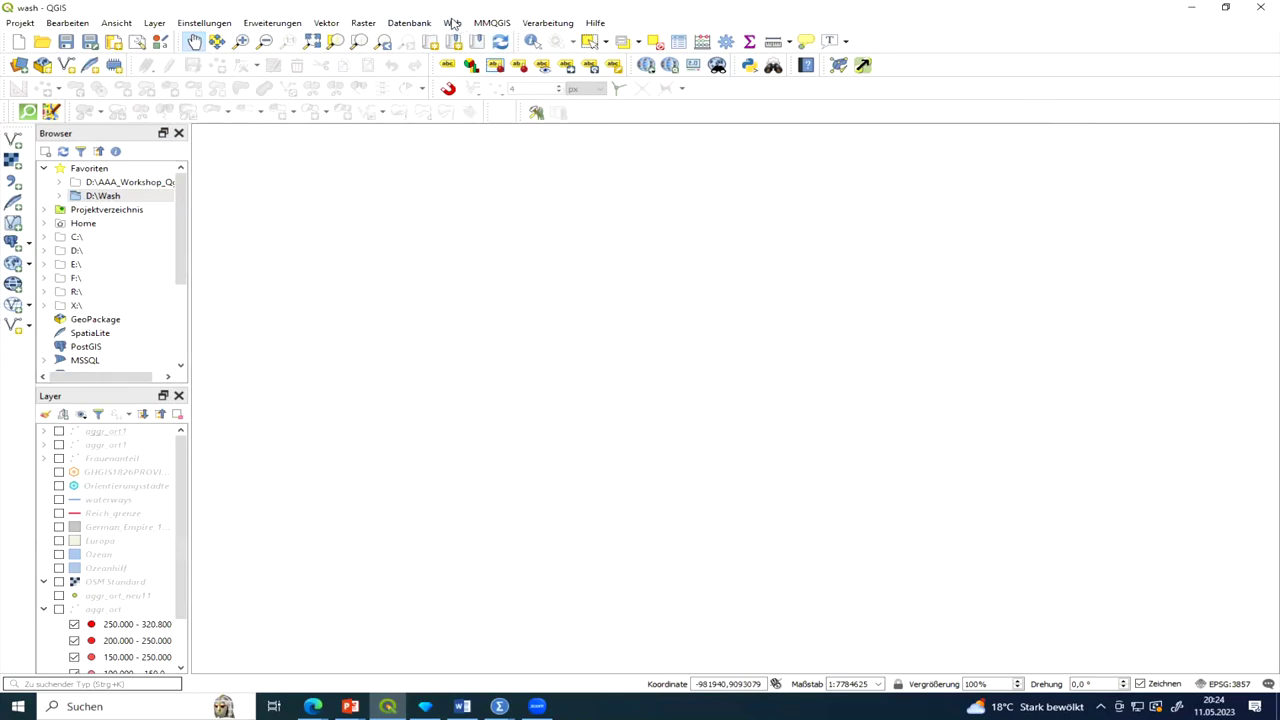
# Review the OSM basemaps offered by QuickMapServices without adding one.
pyautogui.click(450, 22)
pyautogui.moveTo(470, 55)
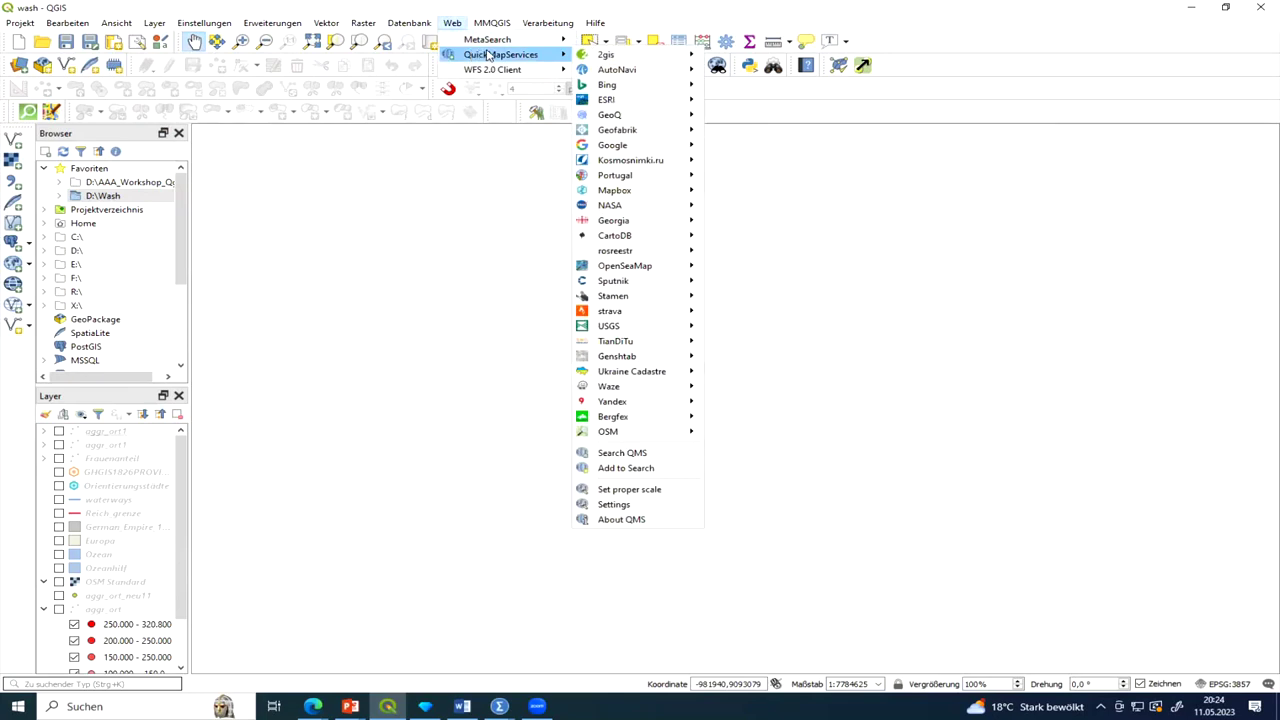
pyautogui.moveTo(618, 440)
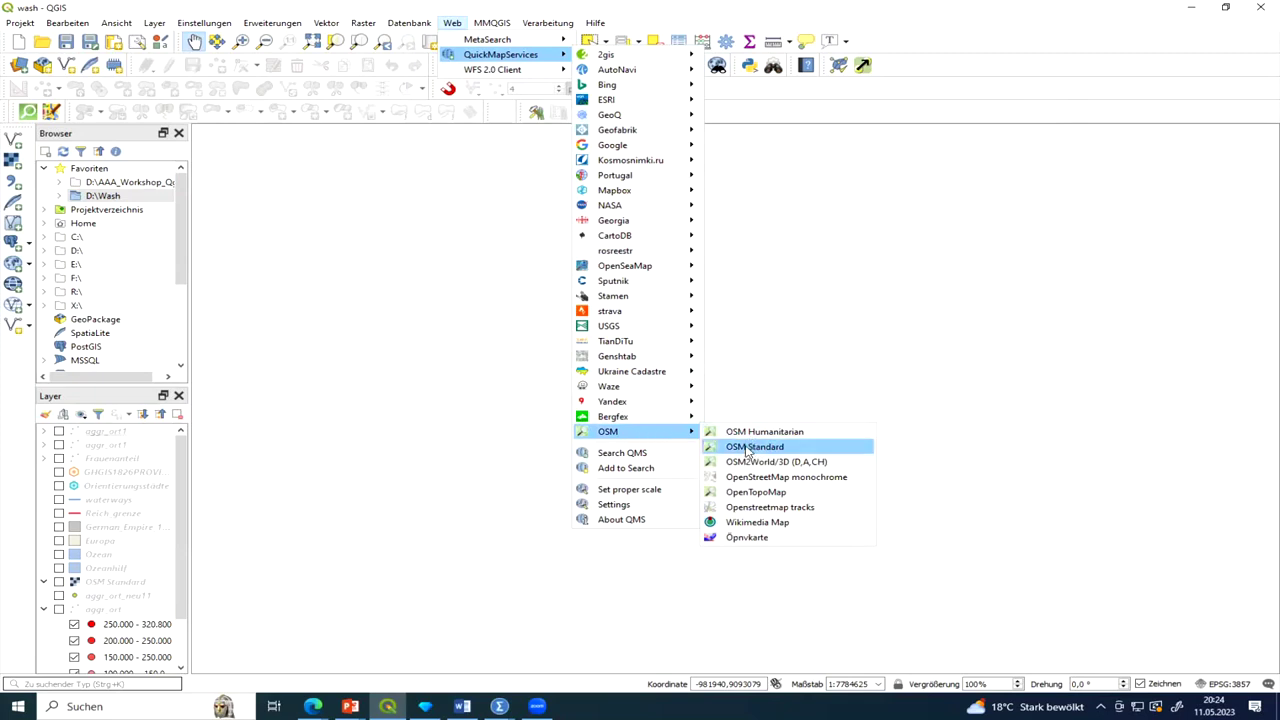
pyautogui.click(397, 390)
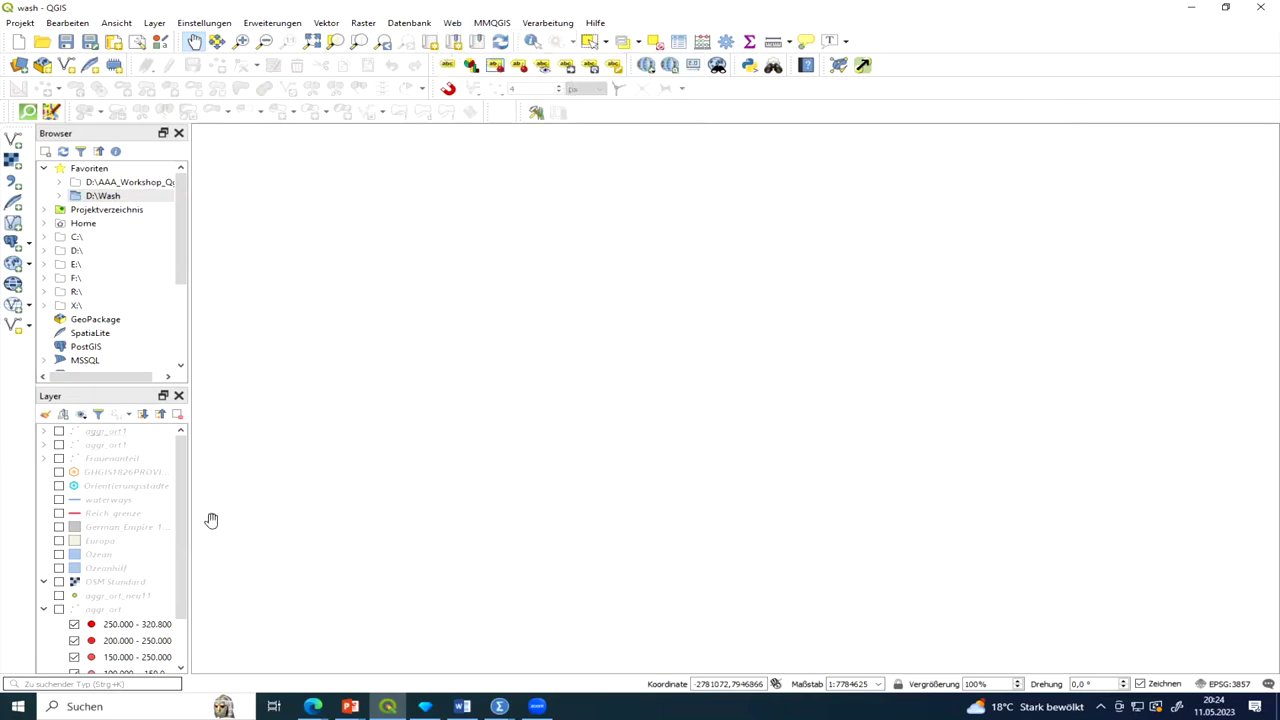
# Make the OSM Standard basemap layer visible and frame Germany in the map view.
pyautogui.scroll(-2, 178, 513)
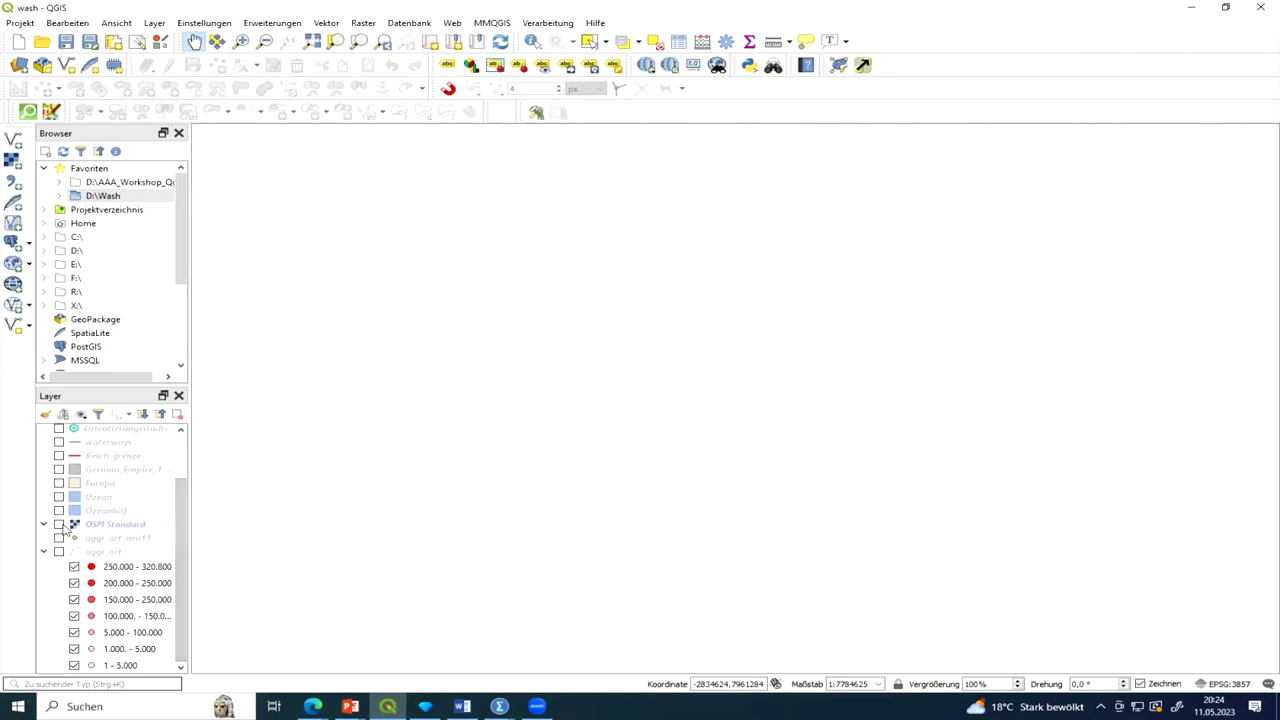
pyautogui.click(58, 524)
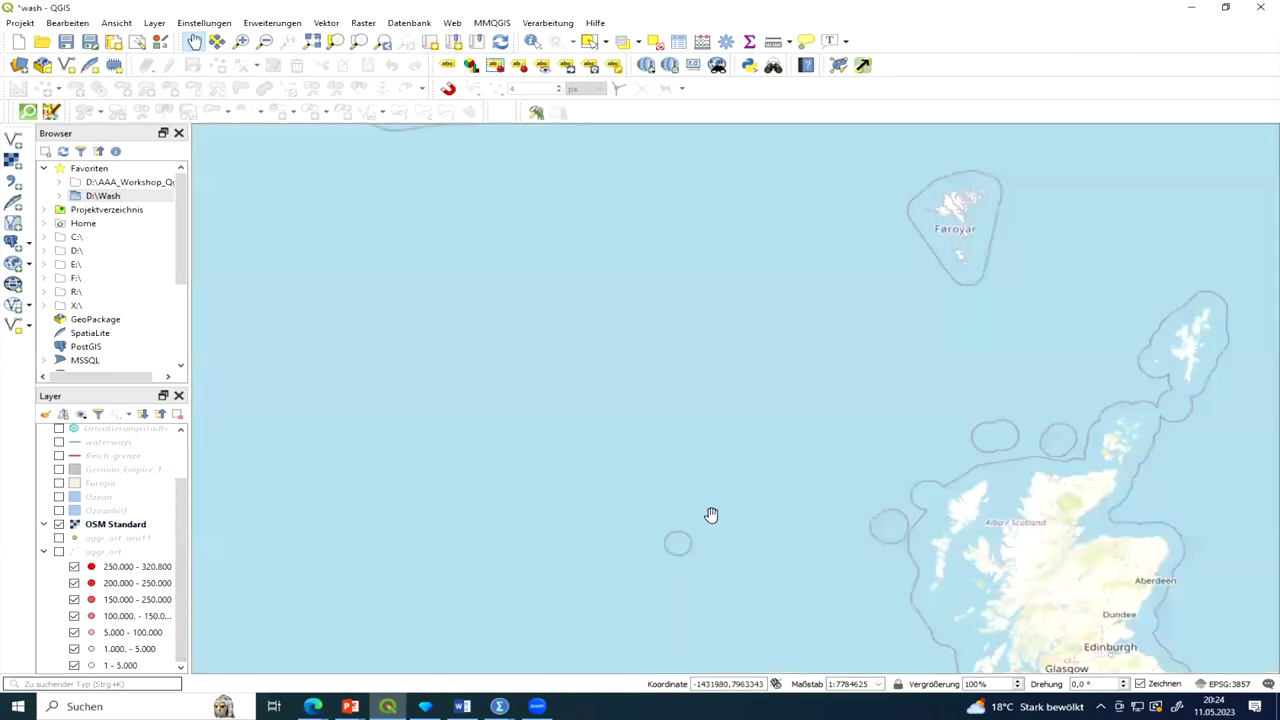
pyautogui.scroll(-2, 720, 520)
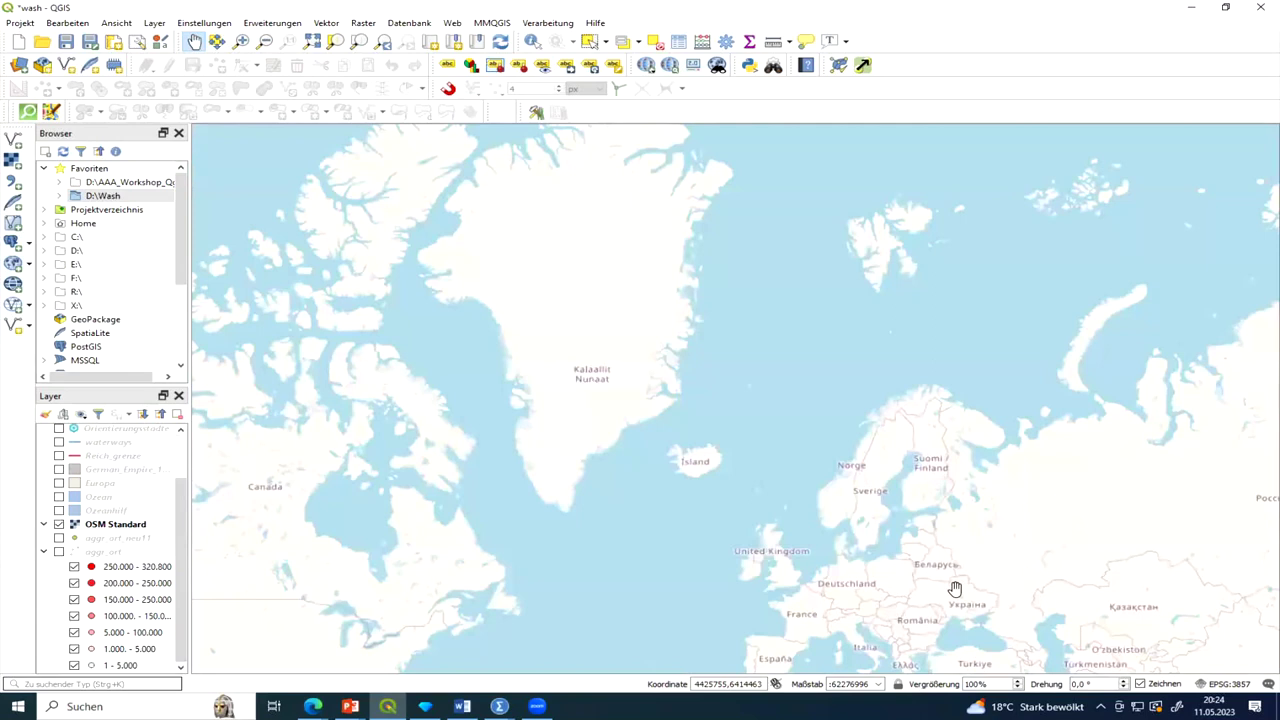
pyautogui.moveTo(856, 583); pyautogui.dragTo(600, 434)
pyautogui.scroll(1, 540, 345)
pyautogui.scroll(1, 624, 446)
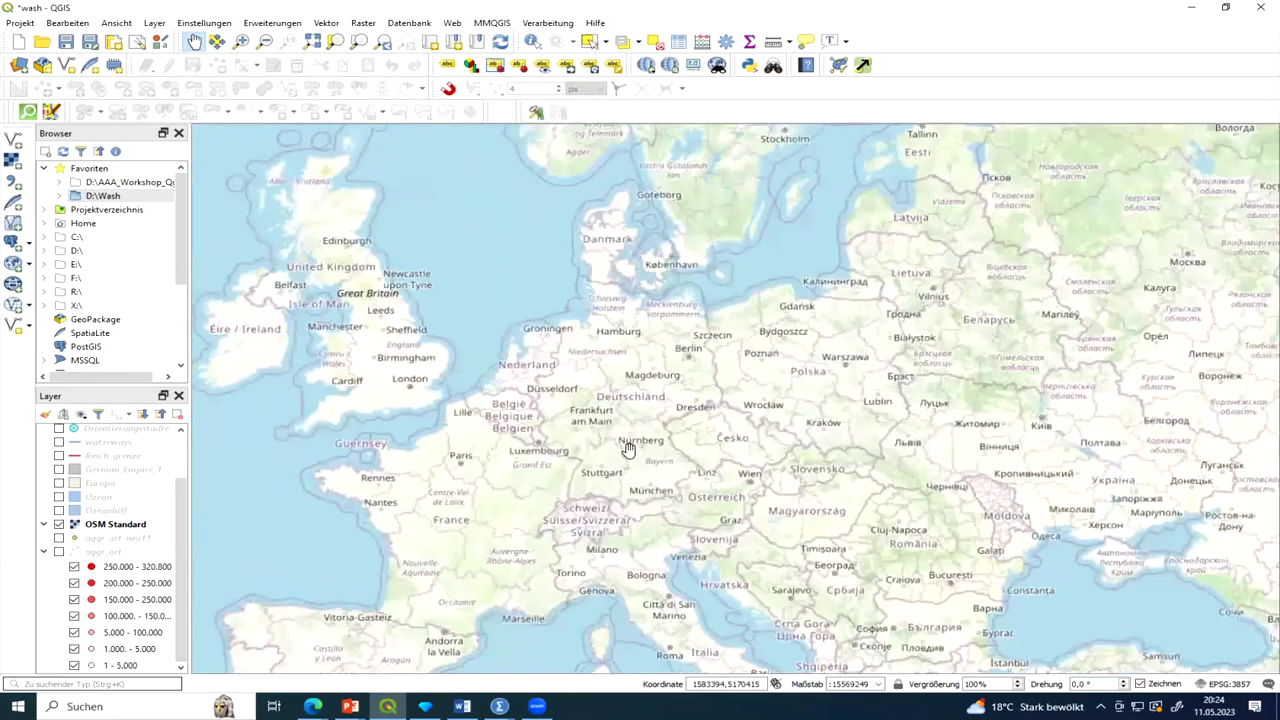
pyautogui.scroll(1, 624, 446)
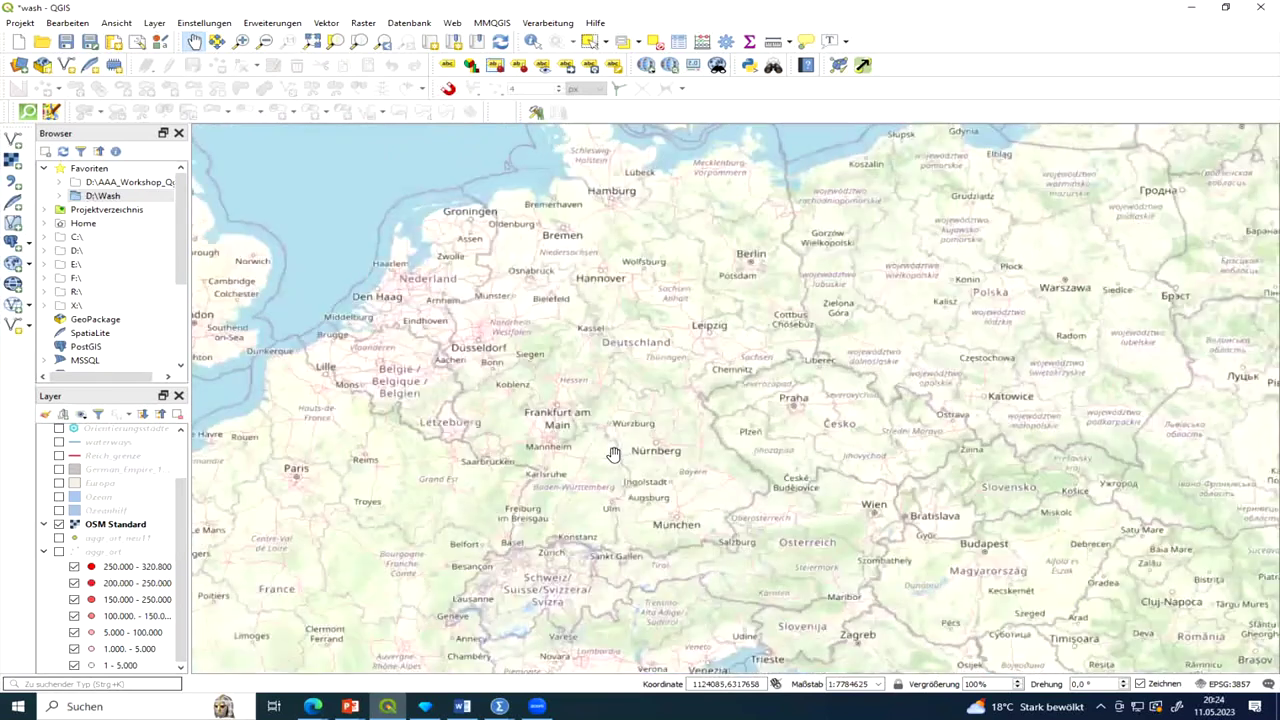
pyautogui.scroll(-1, 609, 451)
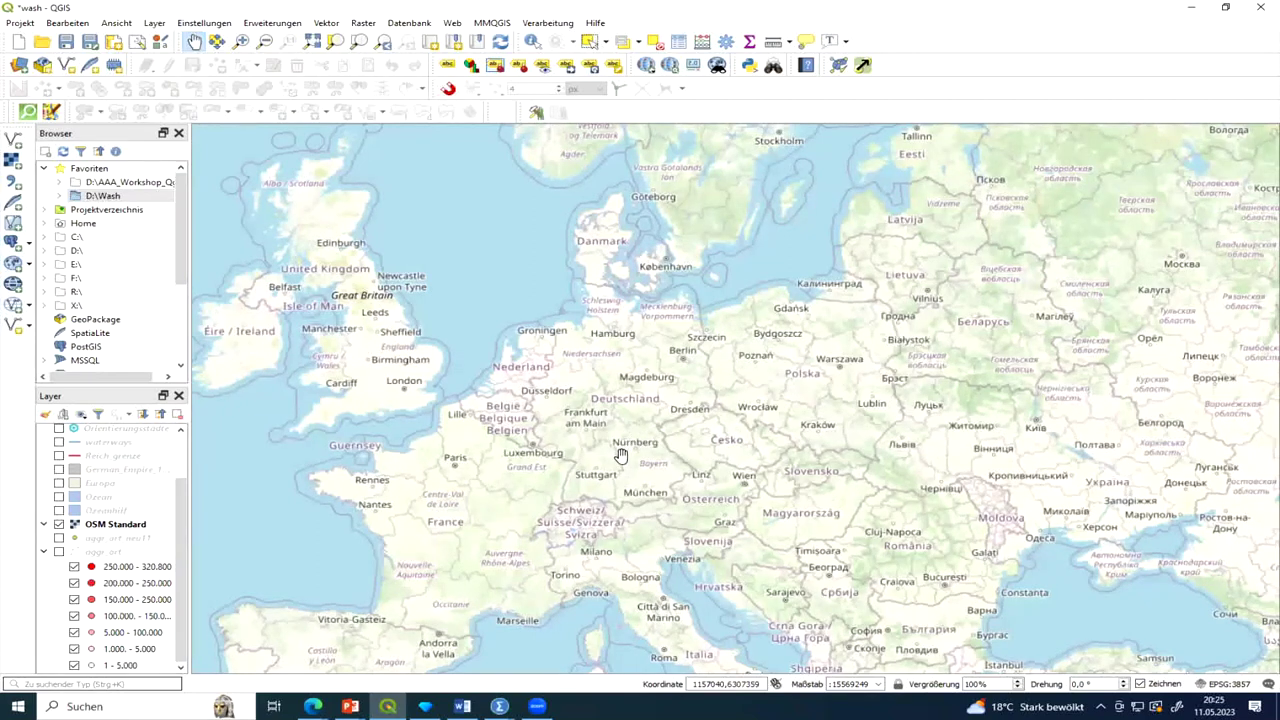
pyautogui.scroll(1, 621, 456)
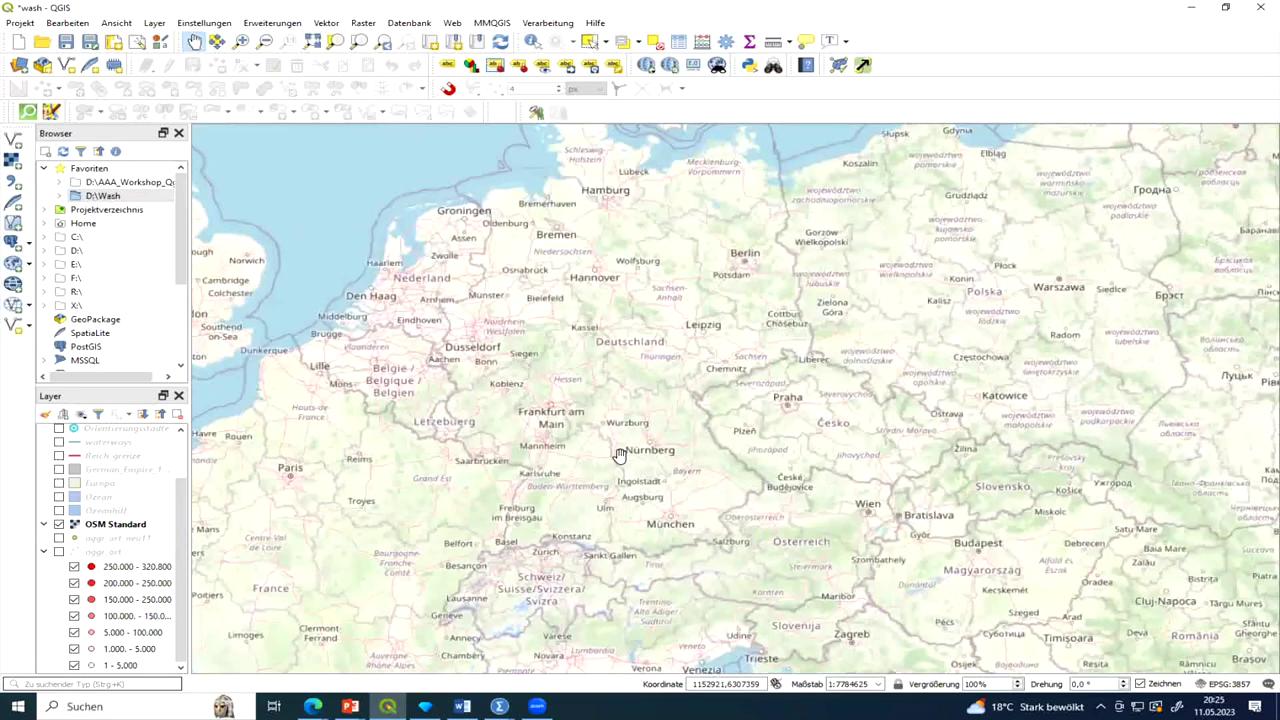
pyautogui.scroll(-1, 620, 455)
pyautogui.scroll(1, 620, 455)
pyautogui.moveTo(608, 404); pyautogui.dragTo(620, 431)
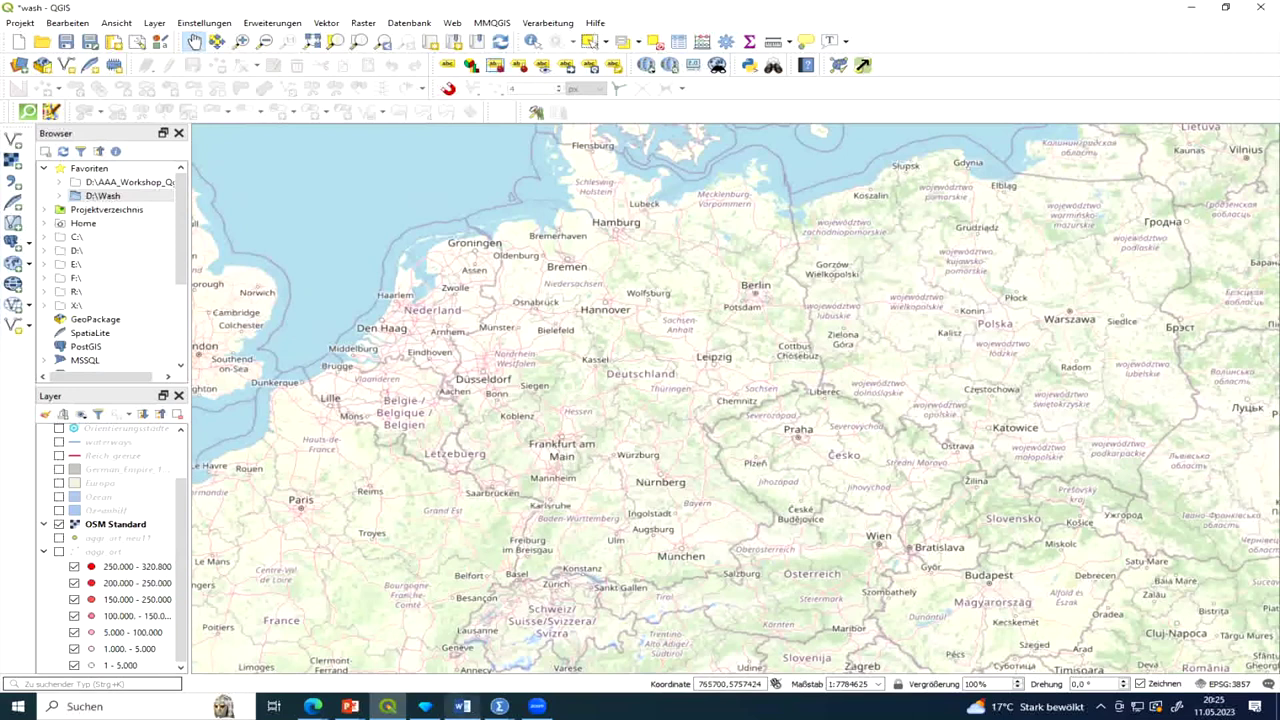
# Look at the PowerPoint slide on the 1871 German Empire borders and the Historical GIS datafiles page in the browser, returning to QGIS.
pyautogui.moveTo(350, 706)
pyautogui.click(277, 662)
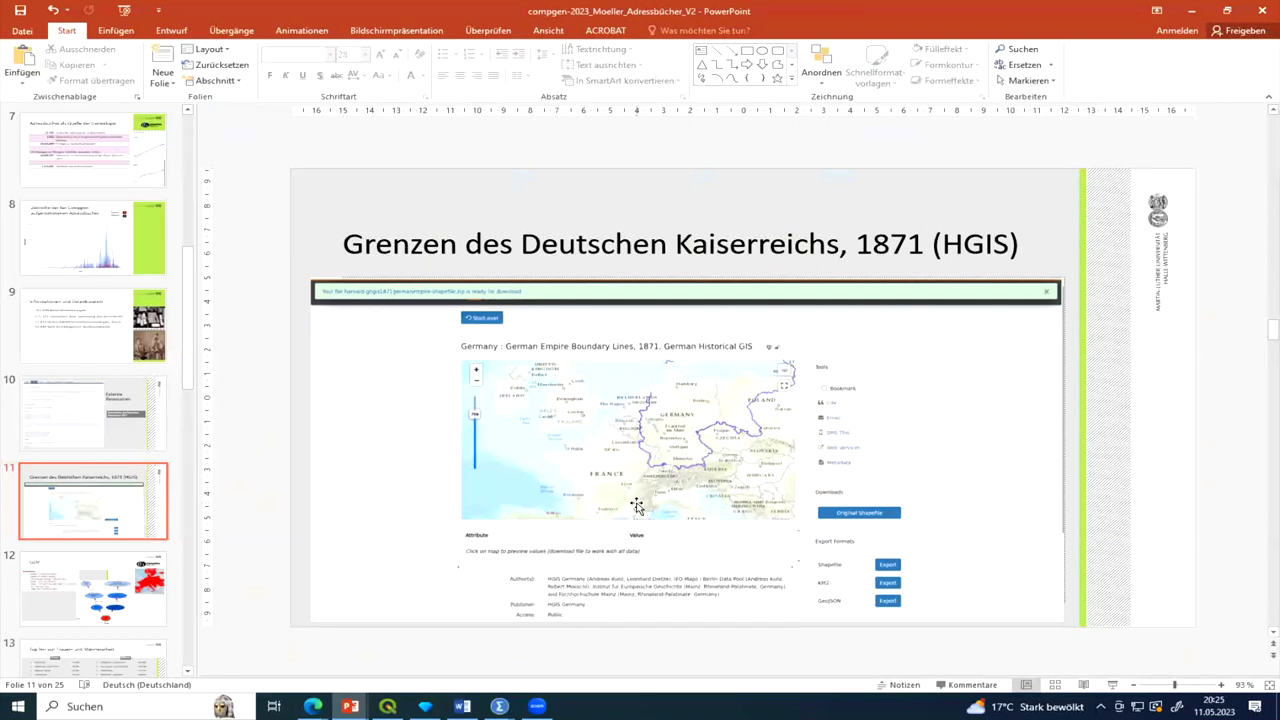
pyautogui.click(1192, 12)
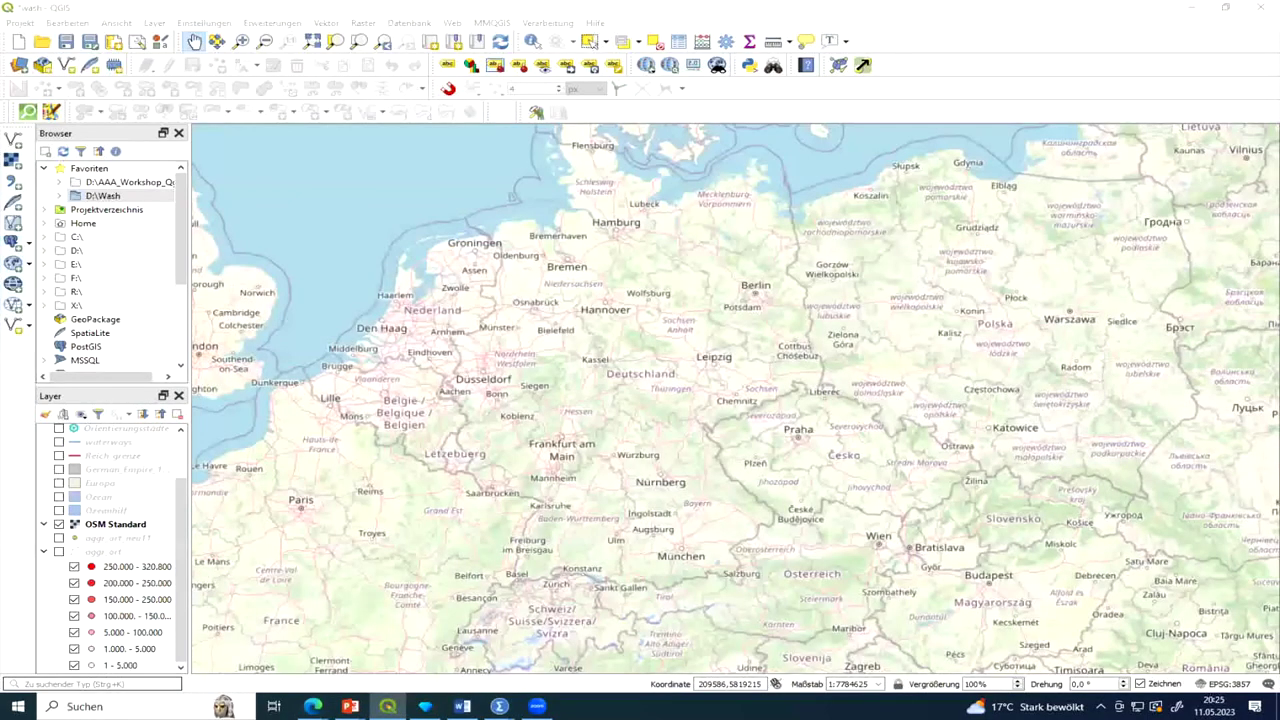
pyautogui.click(313, 706)
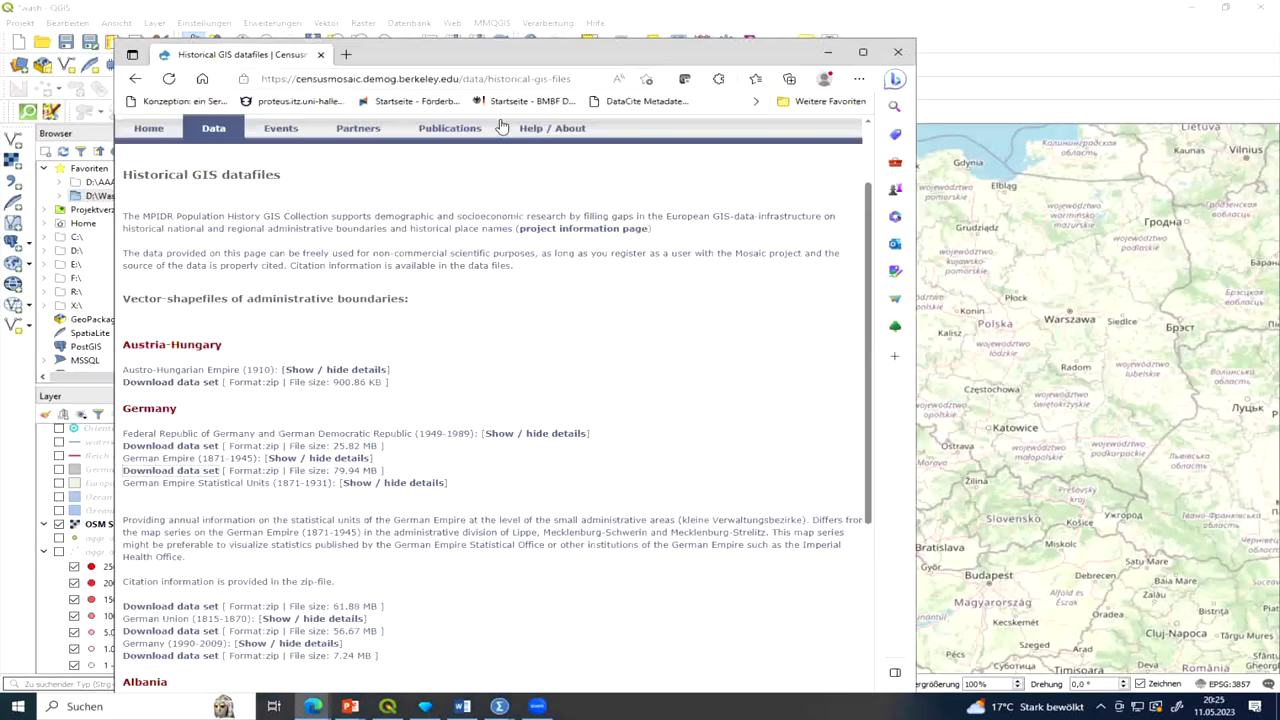
pyautogui.click(828, 52)
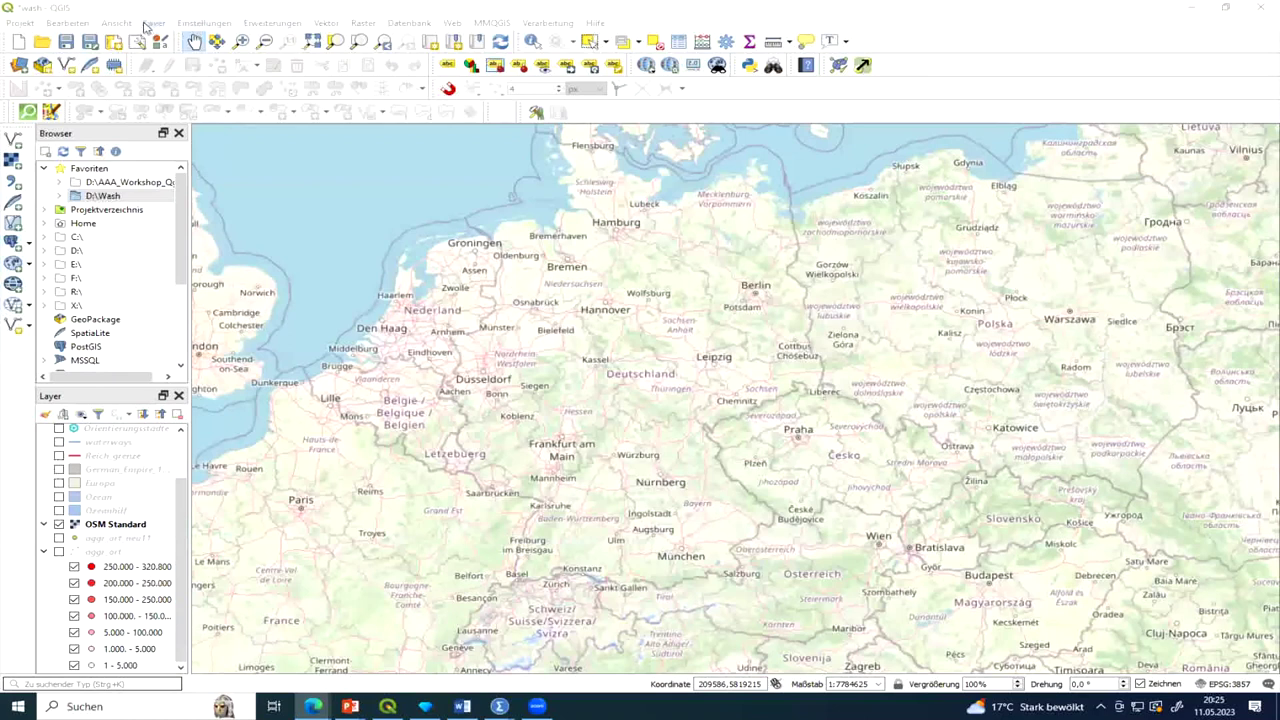
# Add the shapefile GHGIS1871GERMANEMPIRE.shp from the harvard-ghgis1871germanempire-shapefile folder as a vector layer with UTF-8 encoding.
pyautogui.click(154, 23)
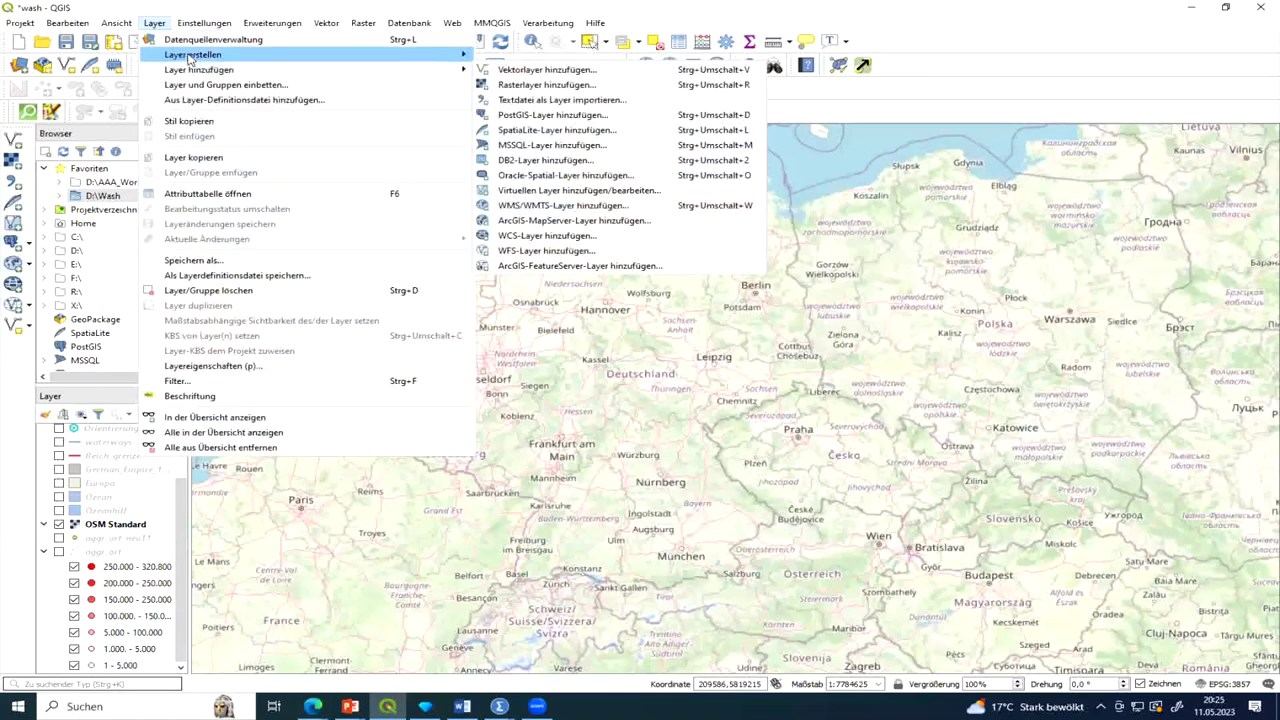
pyautogui.moveTo(192, 70)
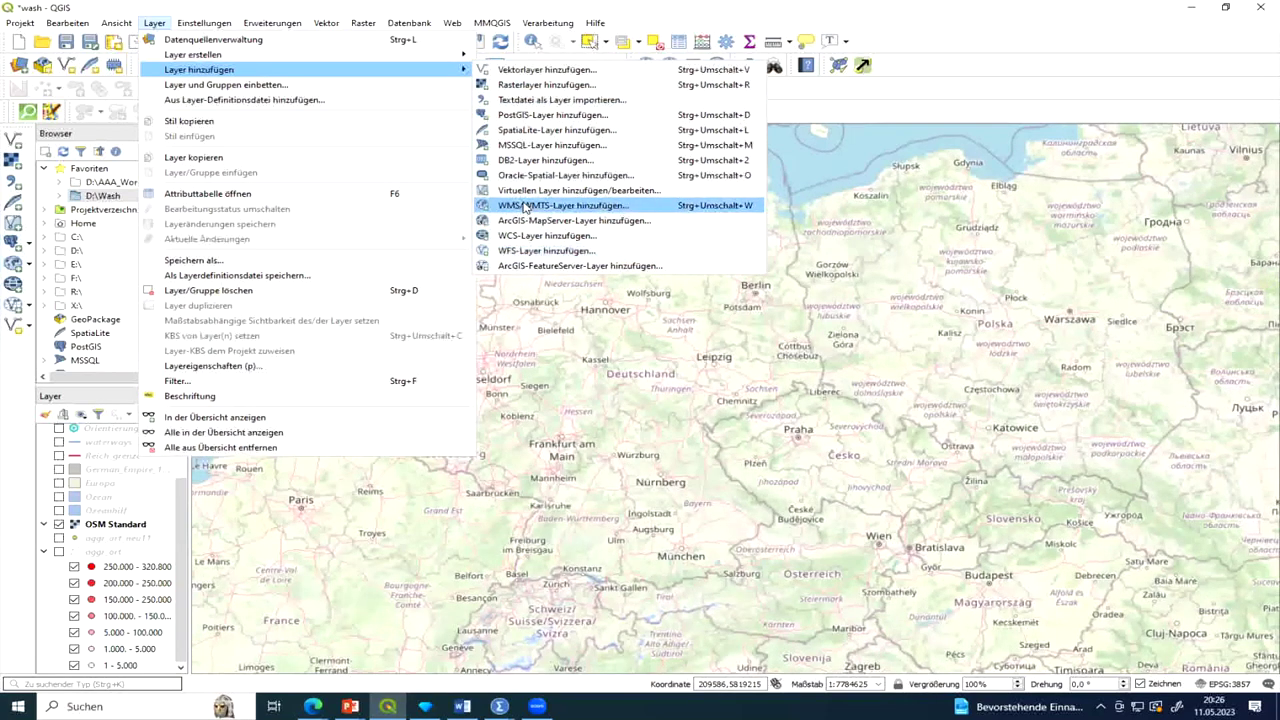
pyautogui.click(533, 71)
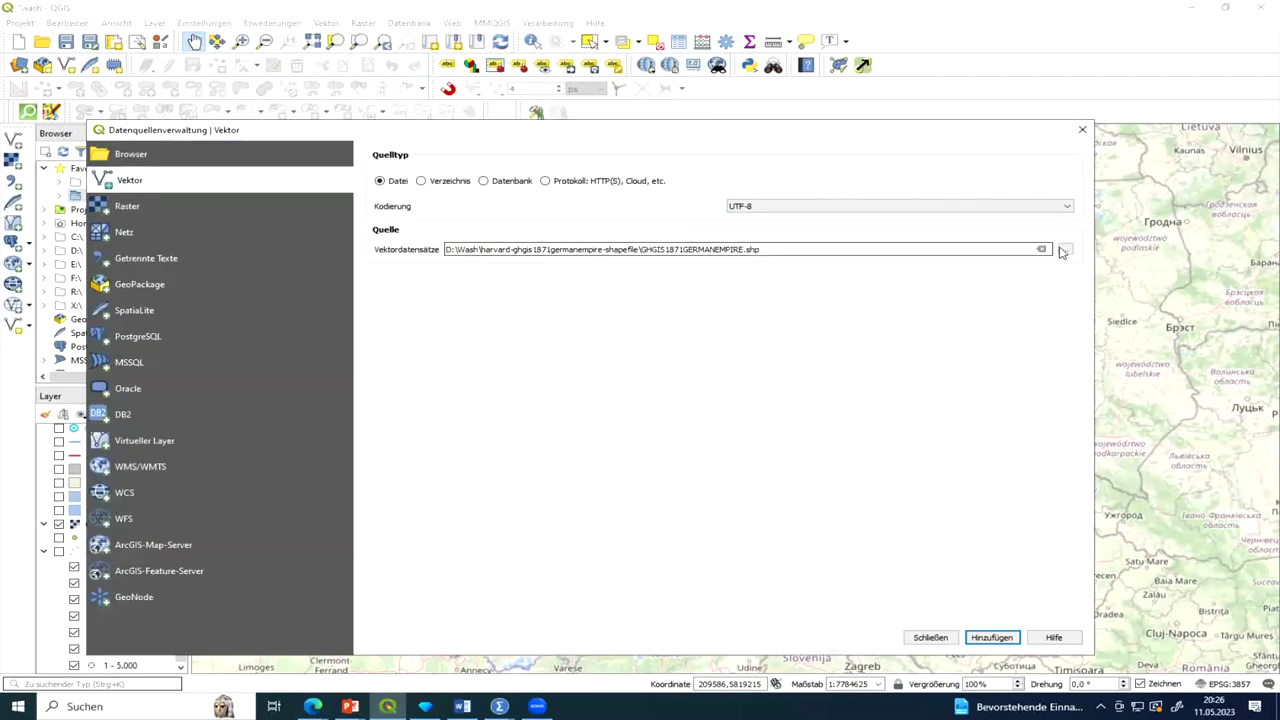
pyautogui.moveTo(512, 134); pyautogui.dragTo(530, 107)
pyautogui.click(1080, 222)
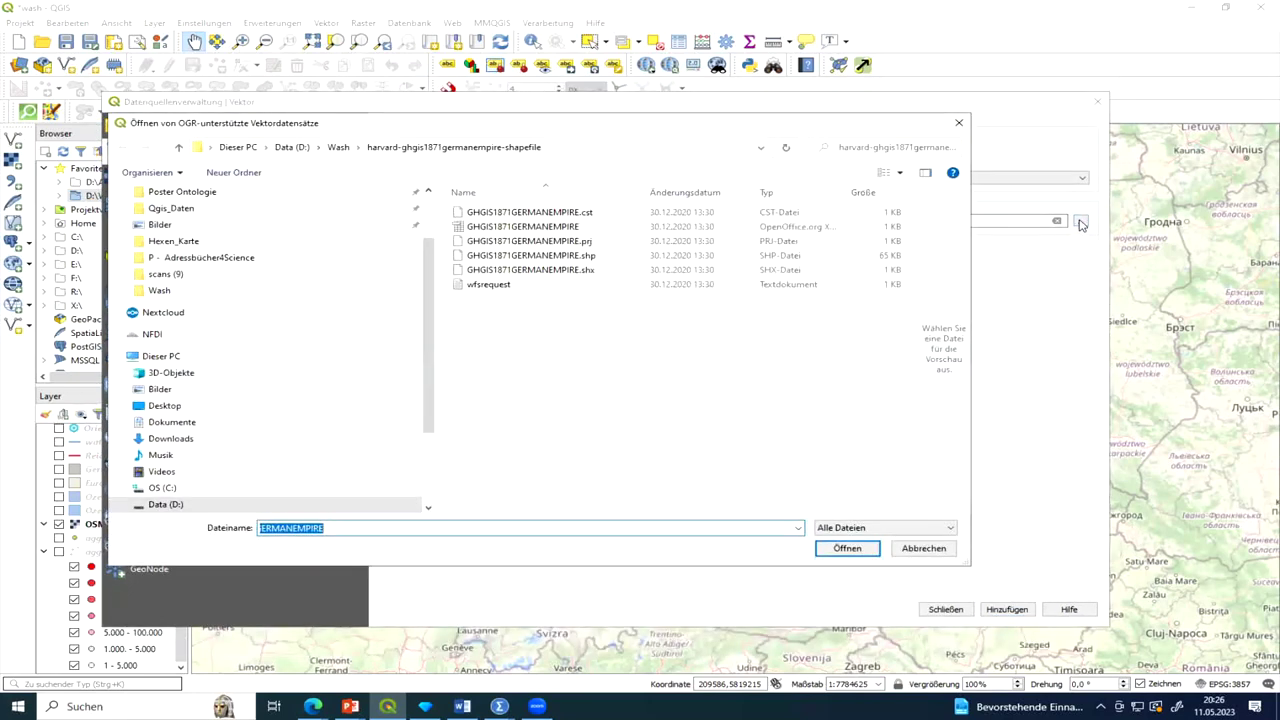
pyautogui.click(573, 362)
pyautogui.click(500, 256)
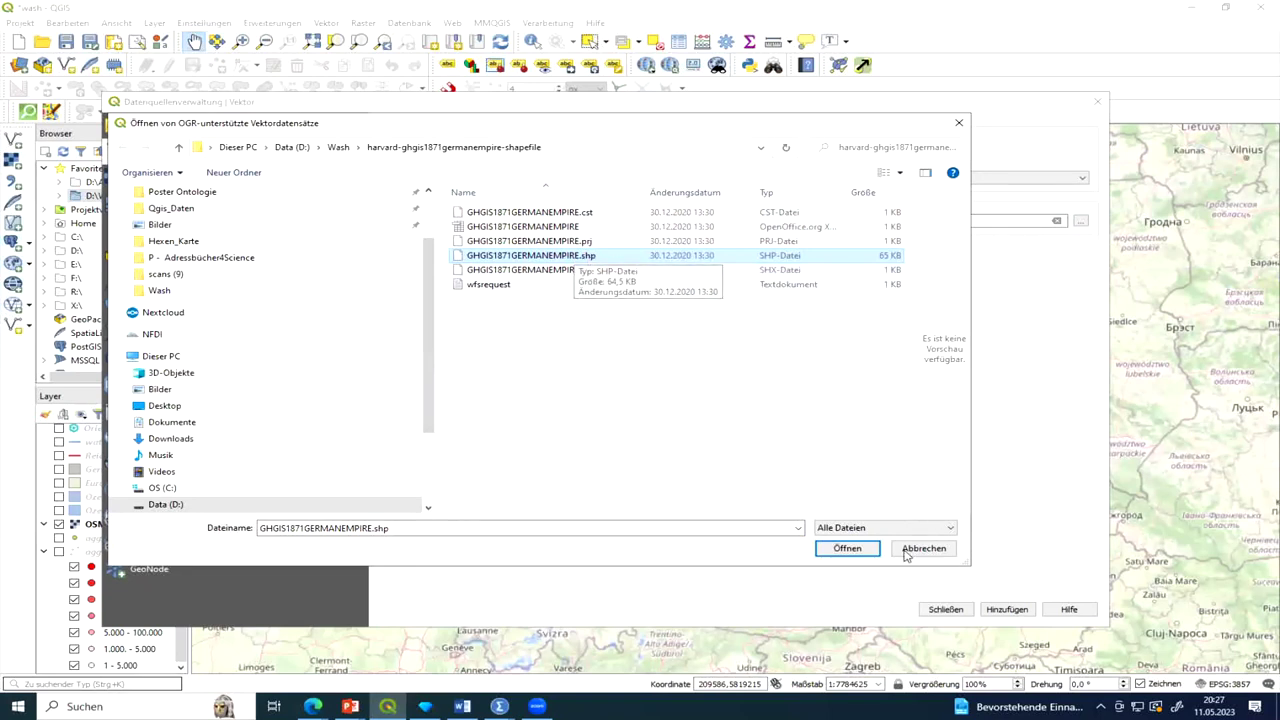
pyautogui.click(847, 550)
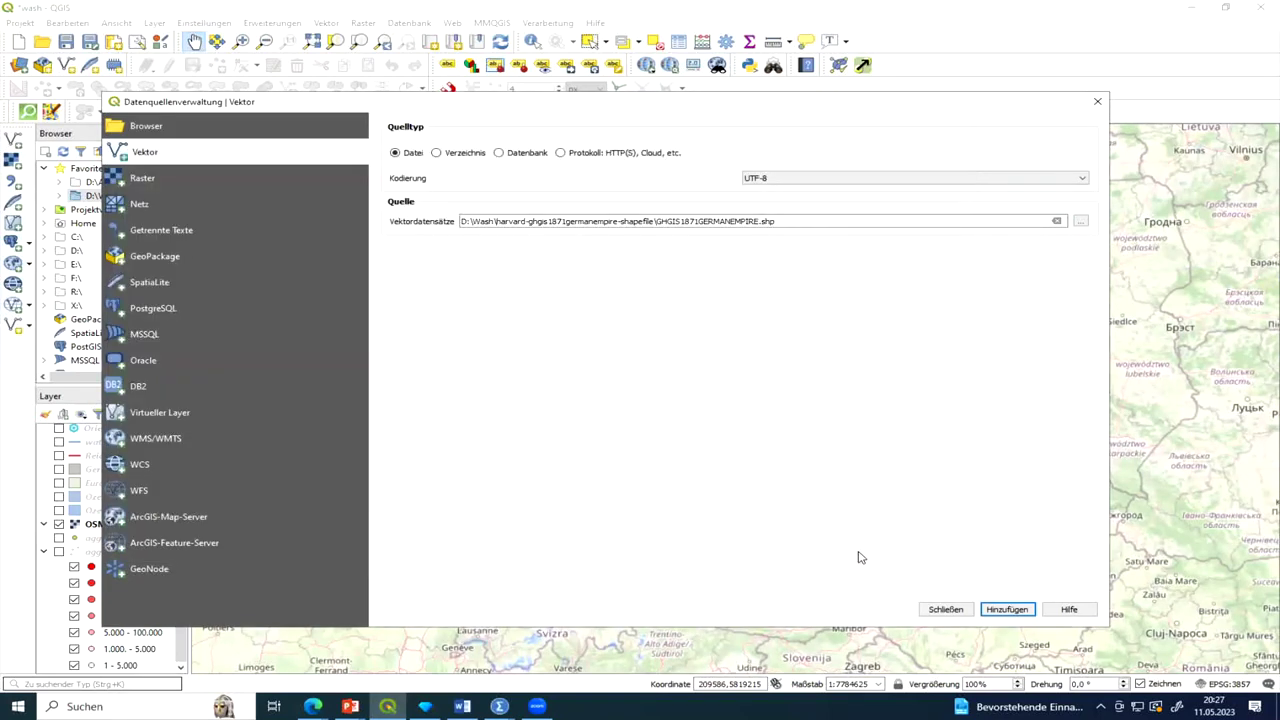
pyautogui.click(1006, 609)
pyautogui.click(945, 609)
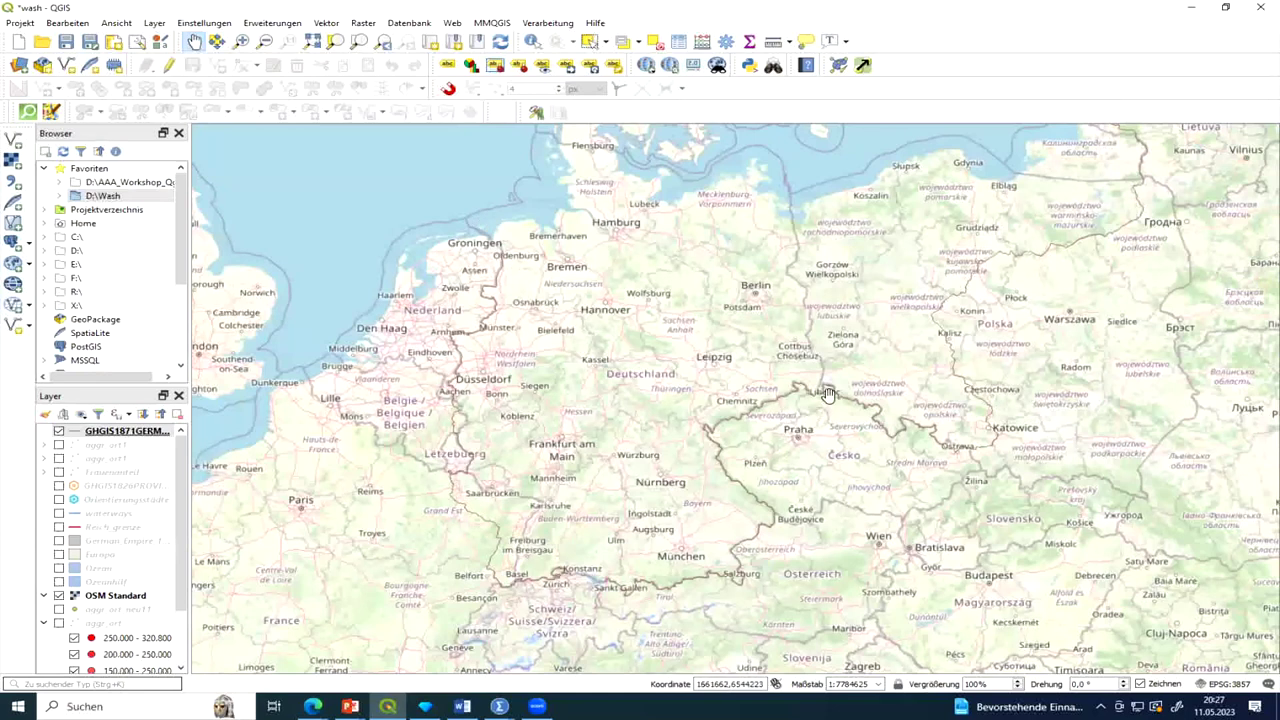
# Hide the OSM Standard basemap to inspect the 1871 boundary line on its own, and show the basemap again.
pyautogui.click(58, 595)
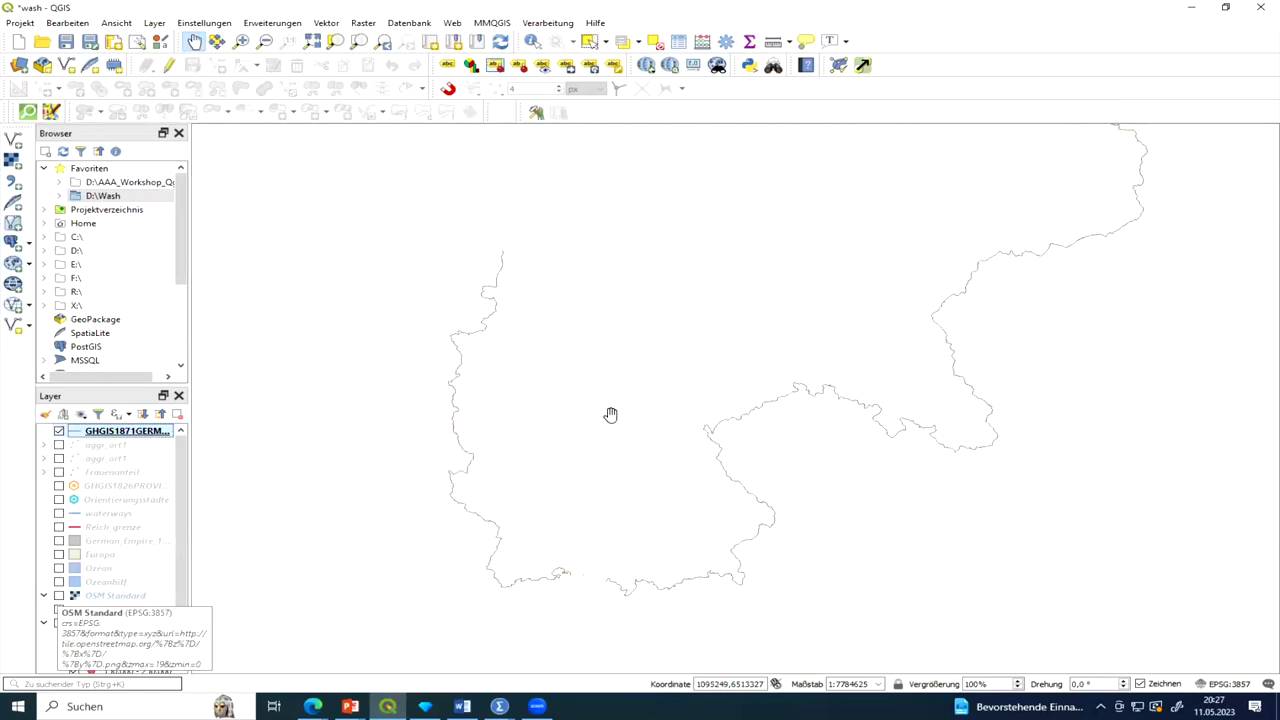
pyautogui.moveTo(614, 420); pyautogui.dragTo(606, 457)
pyautogui.moveTo(605, 391)
pyautogui.mouseDown()
pyautogui.moveTo(597, 420)
pyautogui.moveTo(603, 391)
pyautogui.mouseUp()
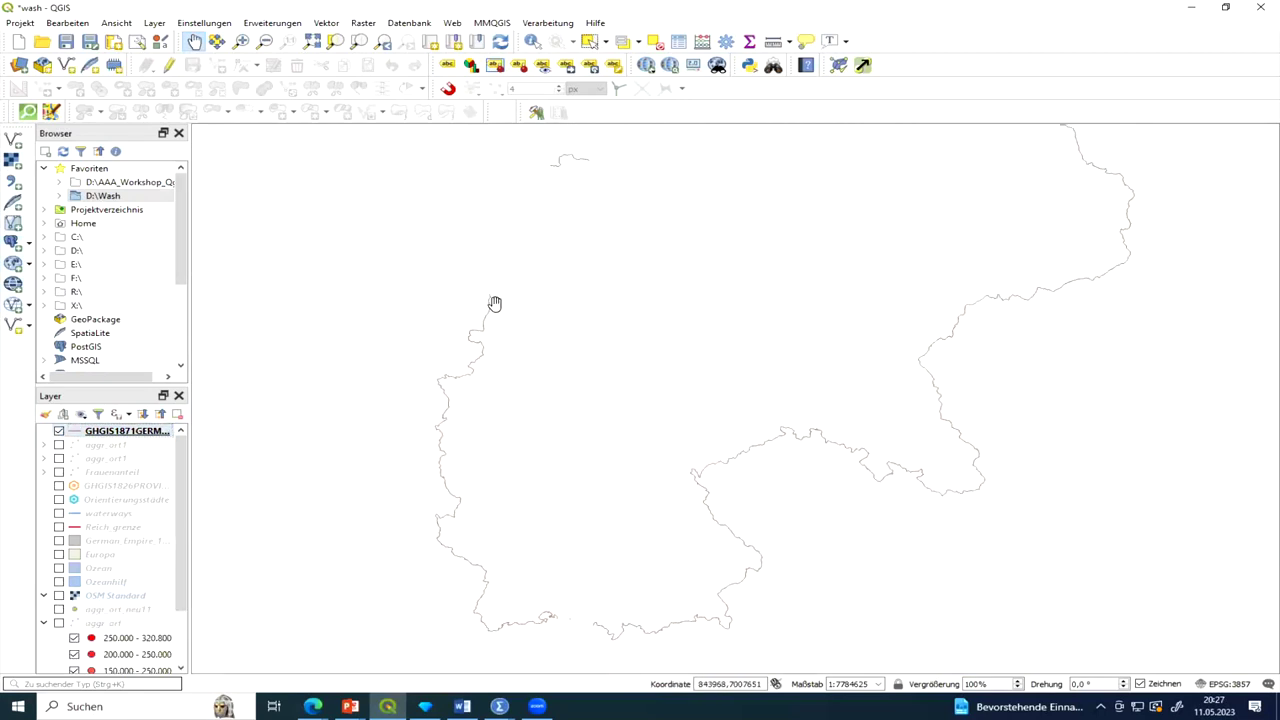
pyautogui.click(58, 595)
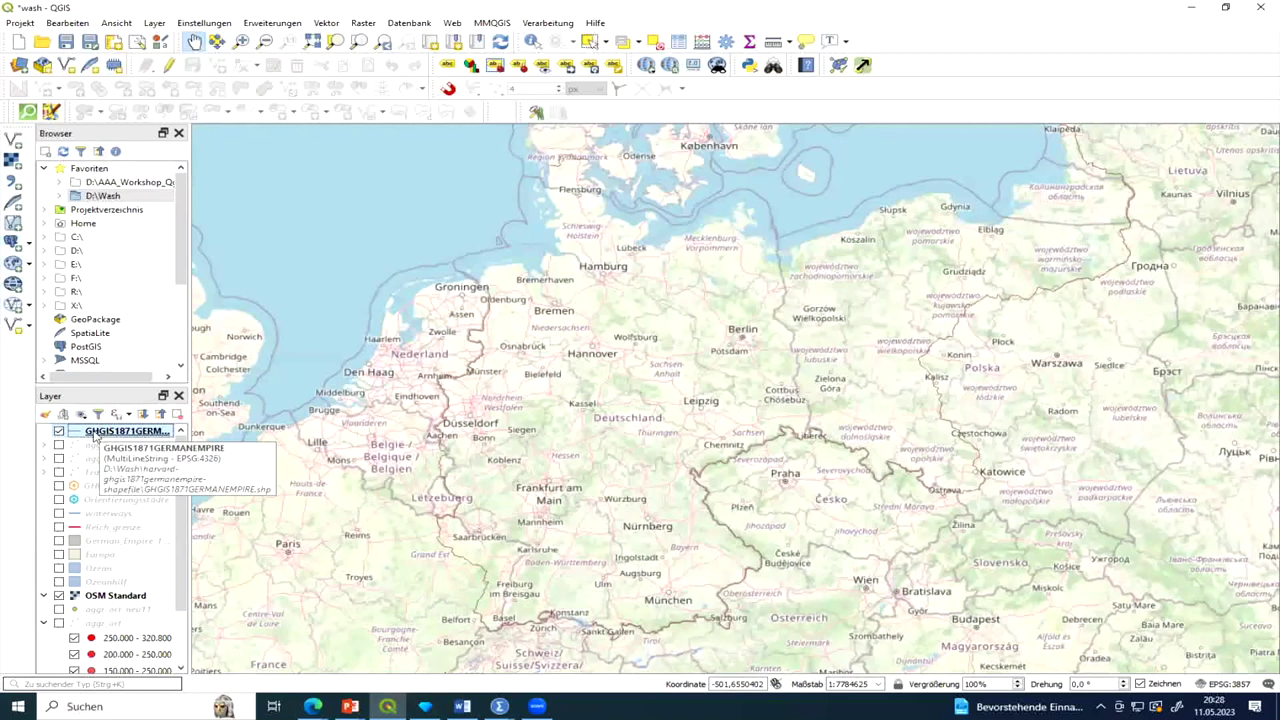
# Review the GHGIS1871GERMANEMPIRE layer's information and source properties, and apply the effect neon symbol to its line.
pyautogui.doubleClick(96, 432)
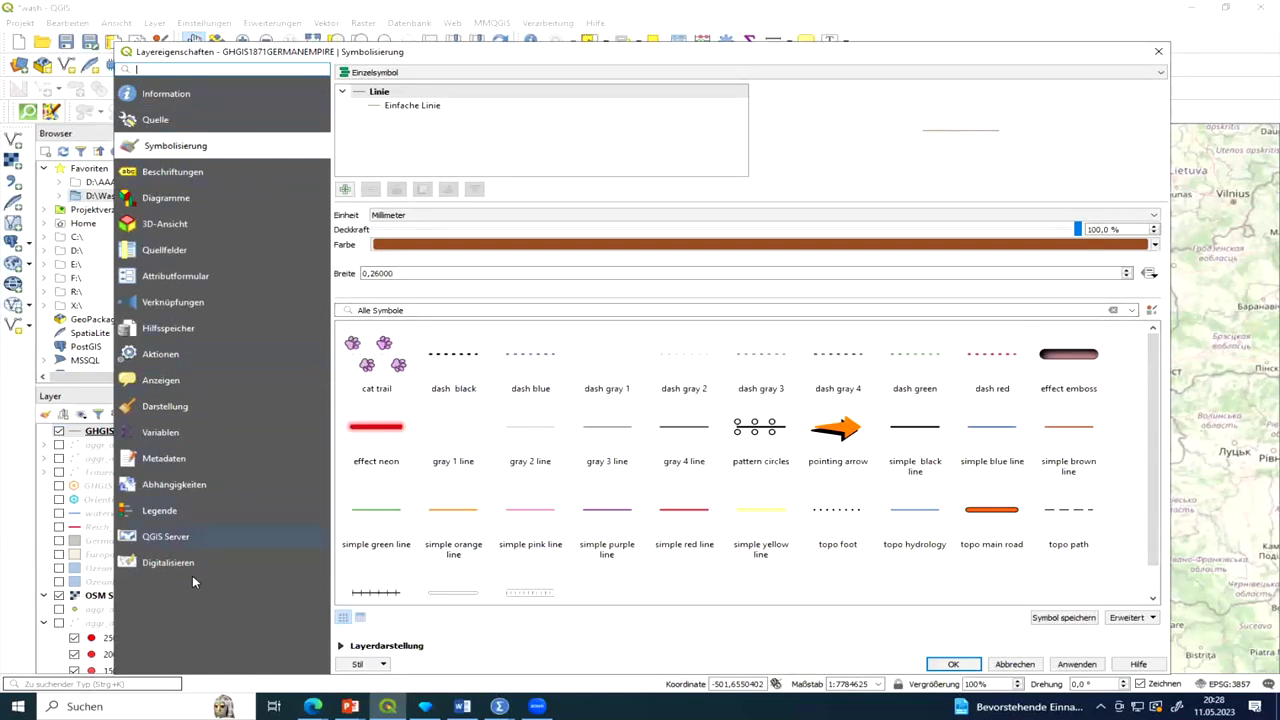
pyautogui.click(156, 100)
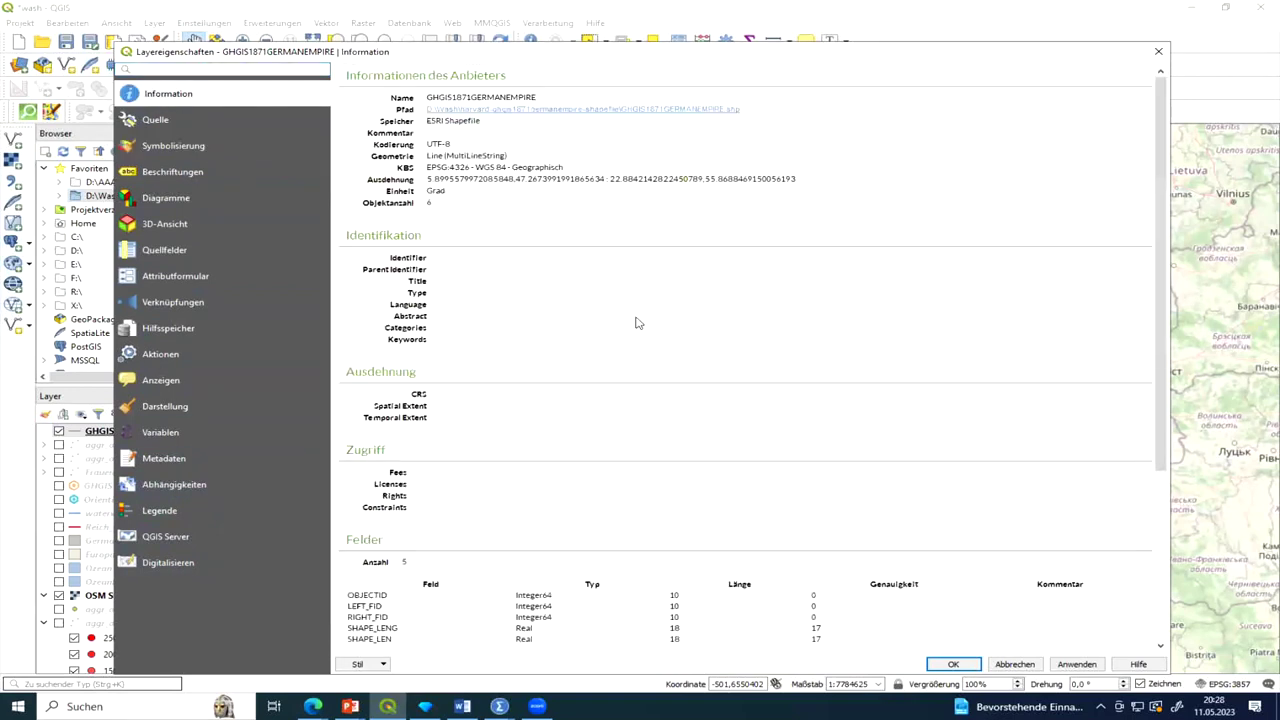
pyautogui.click(158, 120)
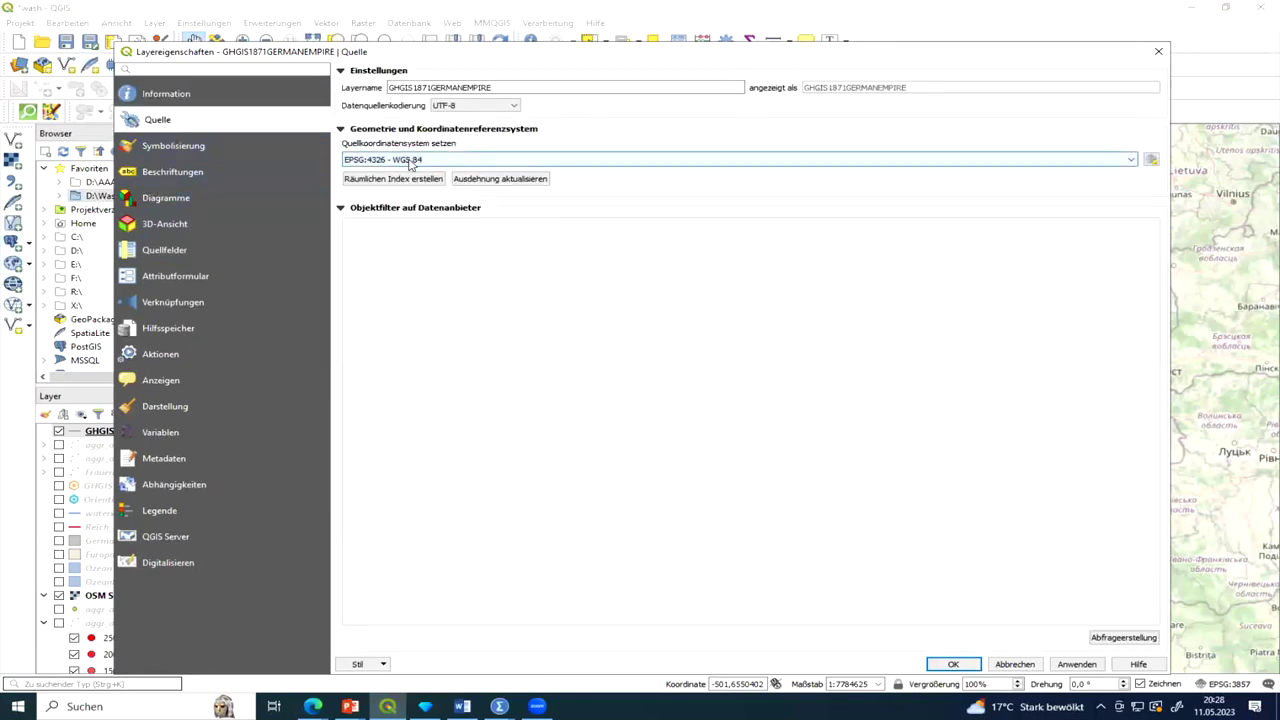
pyautogui.click(170, 145)
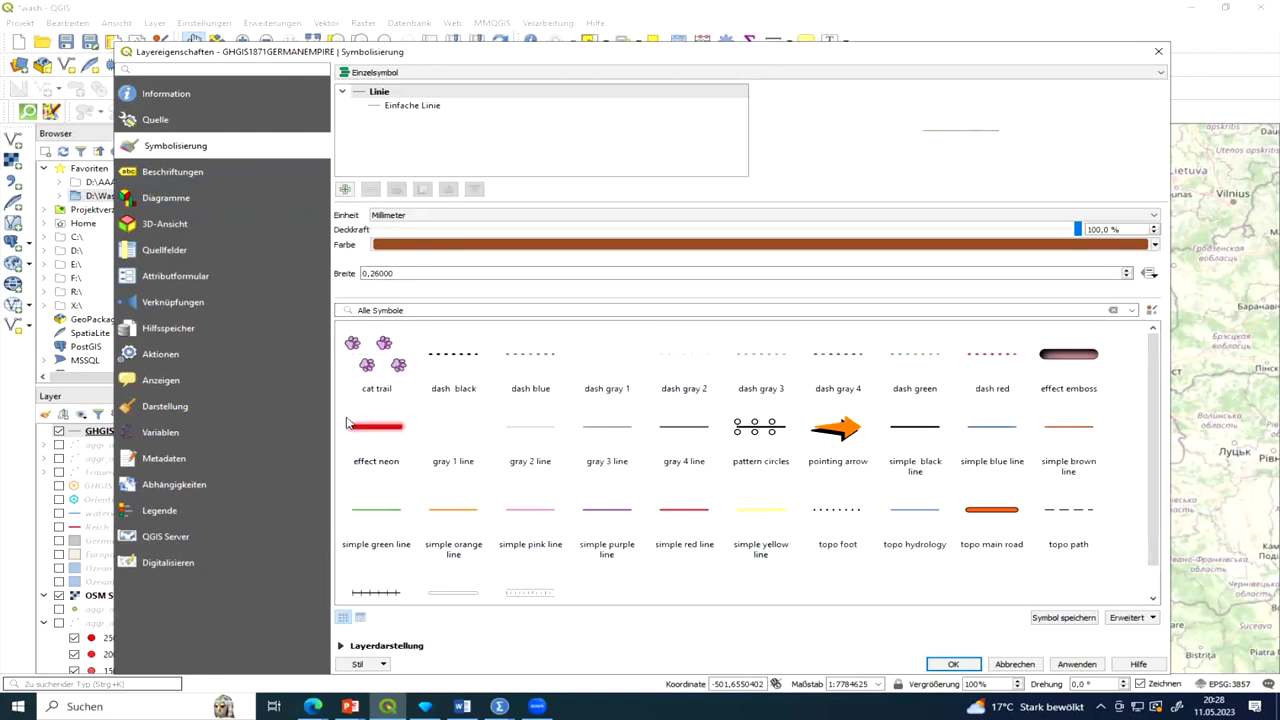
pyautogui.click(375, 430)
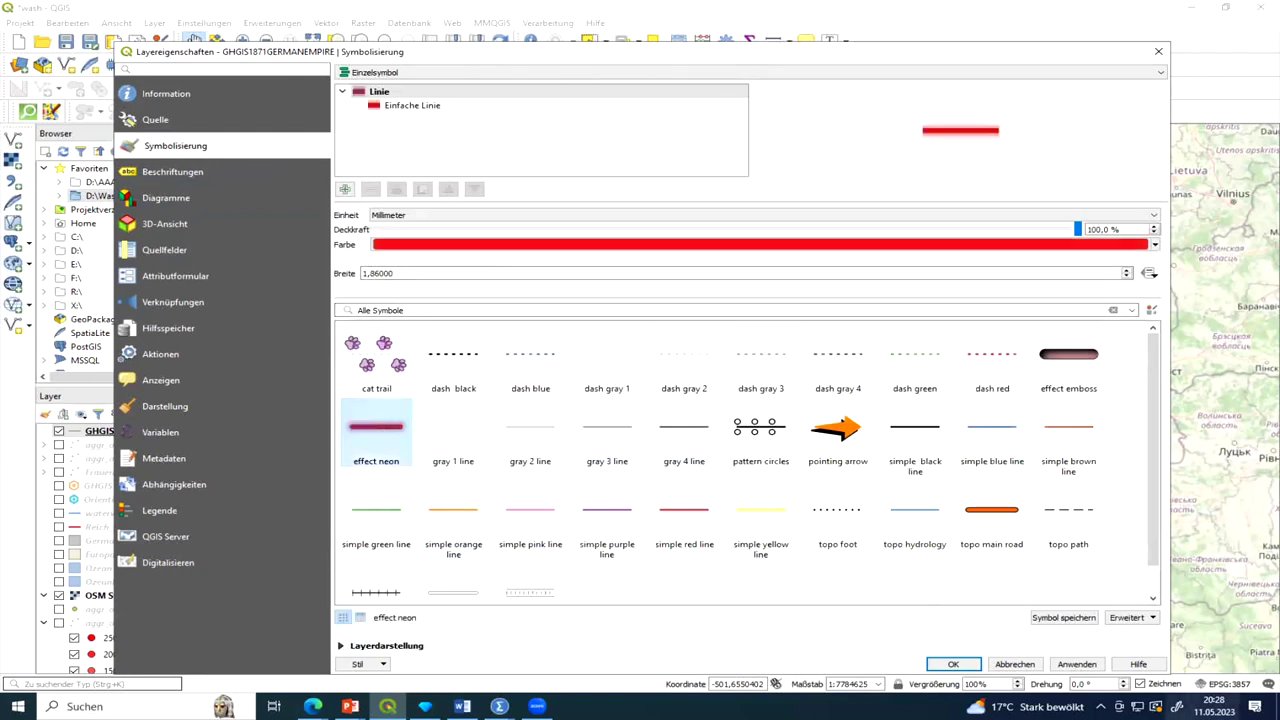
pyautogui.click(1076, 664)
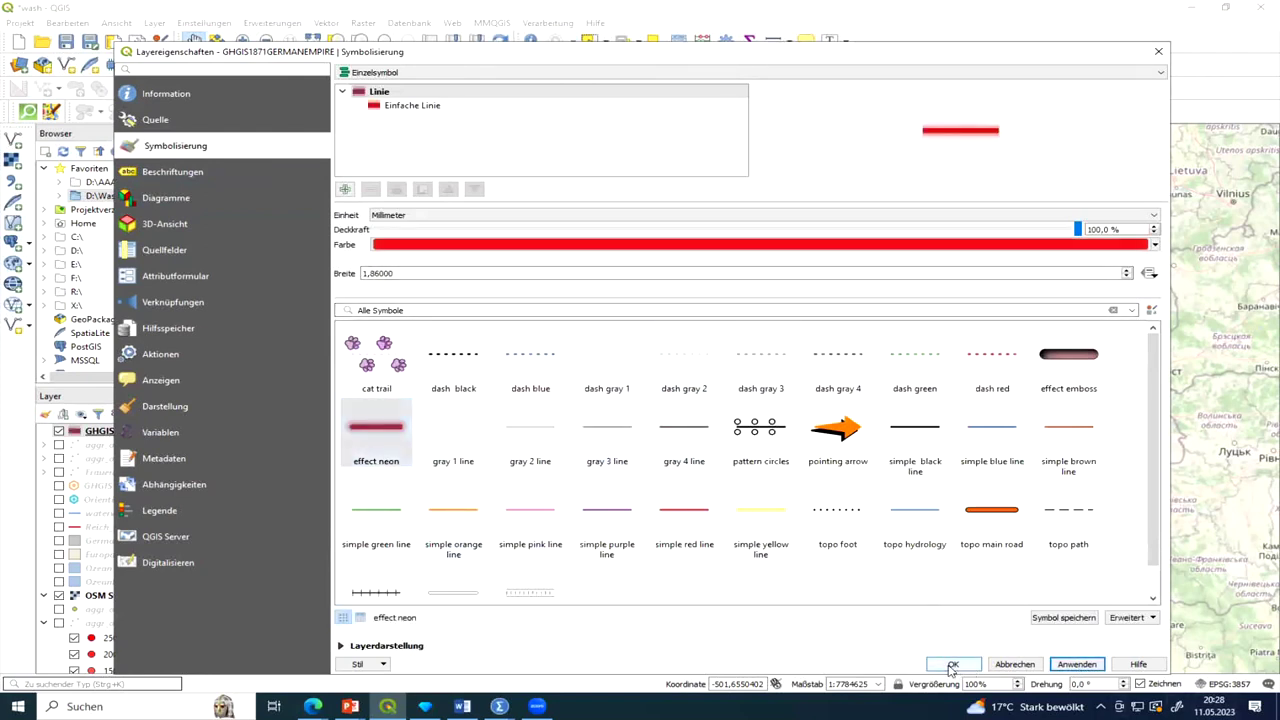
pyautogui.click(952, 664)
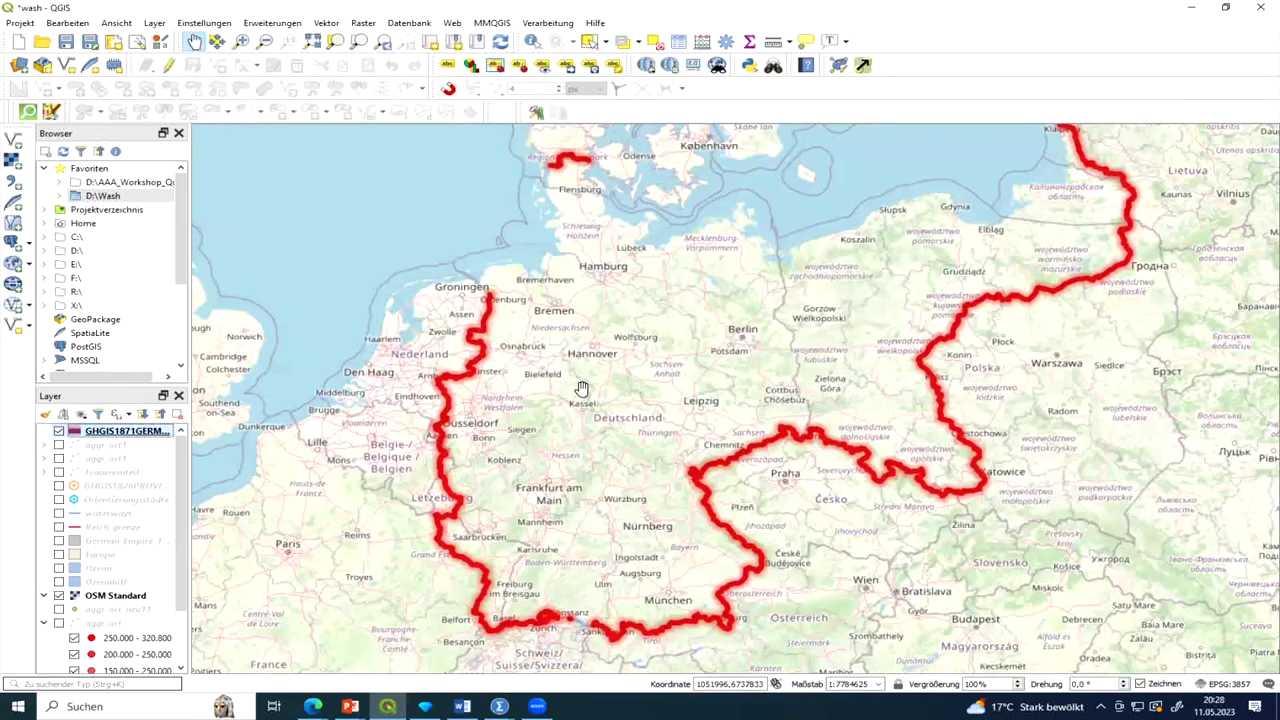
# Make the German_Empire polygon layer visible together with the red boundary line.
pyautogui.moveTo(580, 391); pyautogui.dragTo(579, 402)
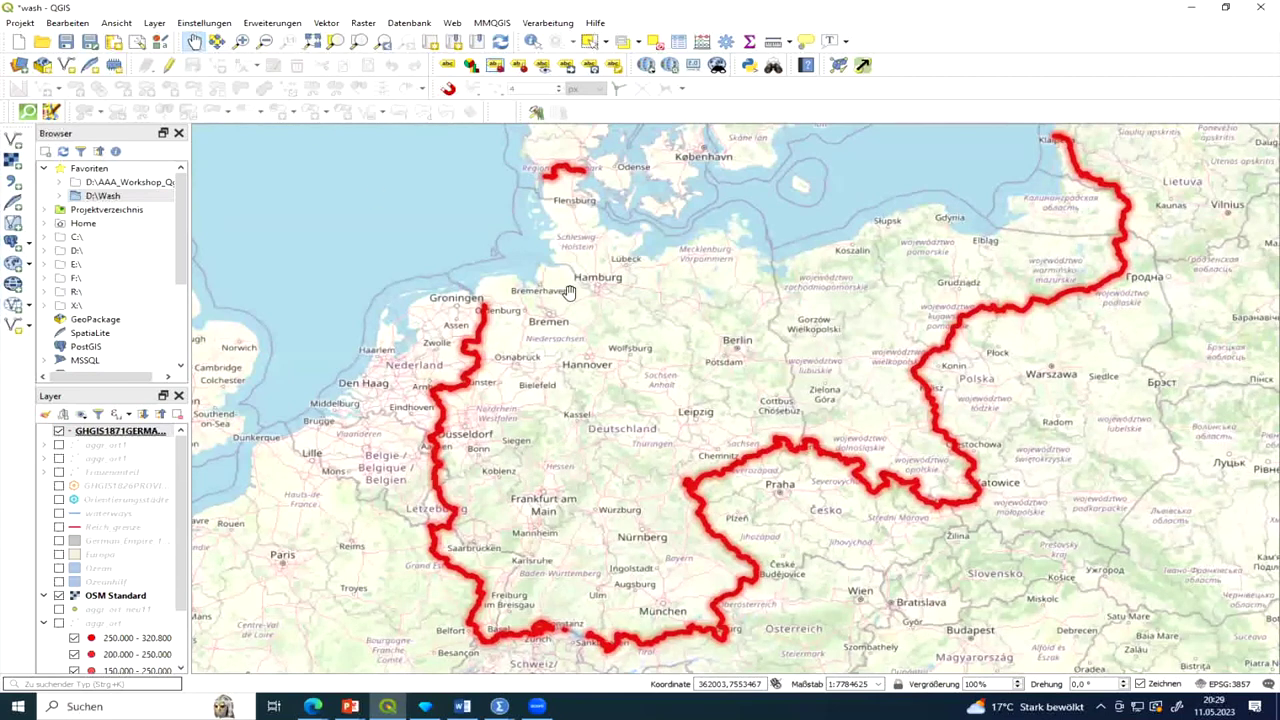
pyautogui.click(58, 541)
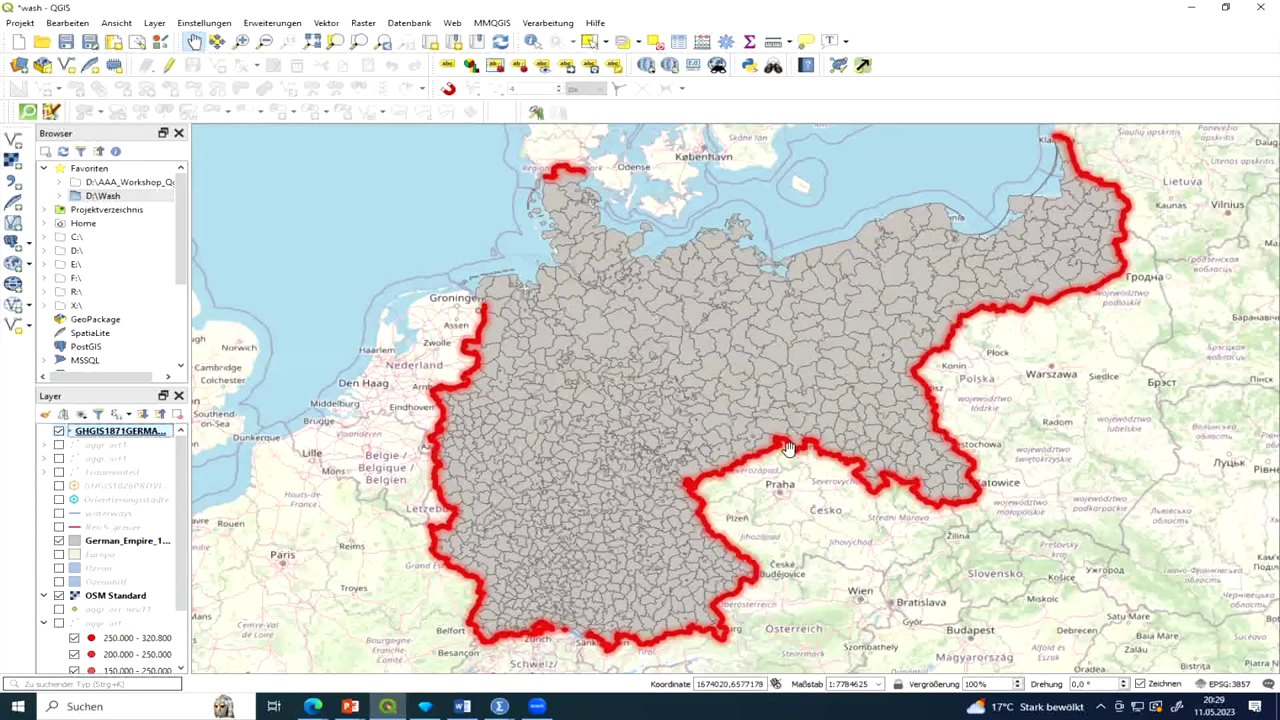
# Examine up close how the red boundary aligns with the district polygons along the Dutch border near Winterswijk and Venlo, returning to the whole empire.
pyautogui.scroll(3, 547, 421)
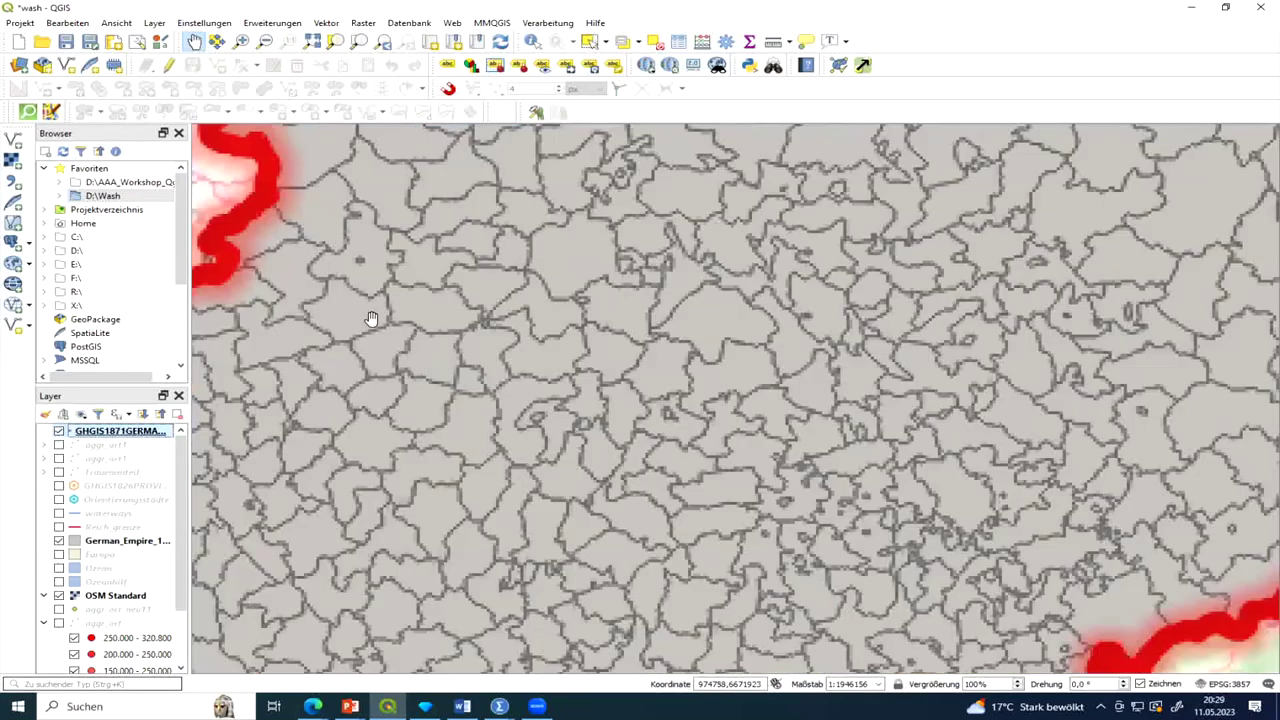
pyautogui.scroll(1, 560, 420)
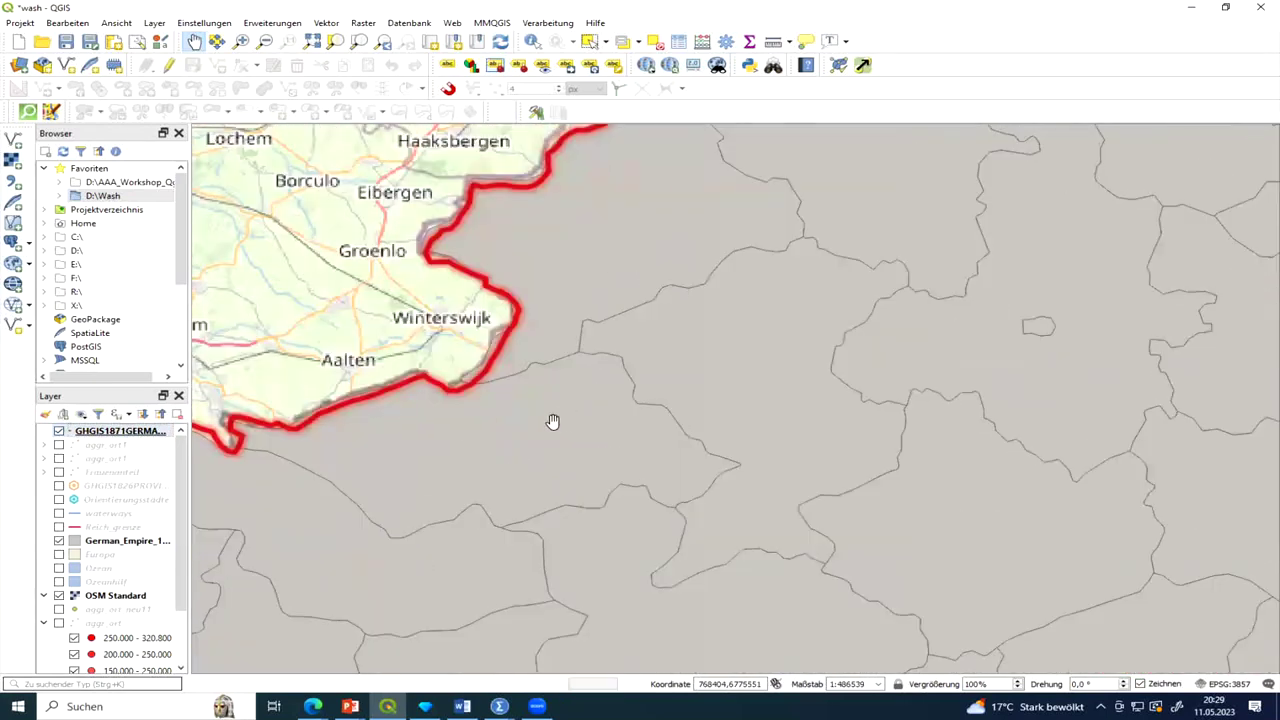
pyautogui.scroll(1, 508, 437)
pyautogui.moveTo(507, 440); pyautogui.dragTo(816, 515)
pyautogui.moveTo(475, 551); pyautogui.dragTo(717, 497)
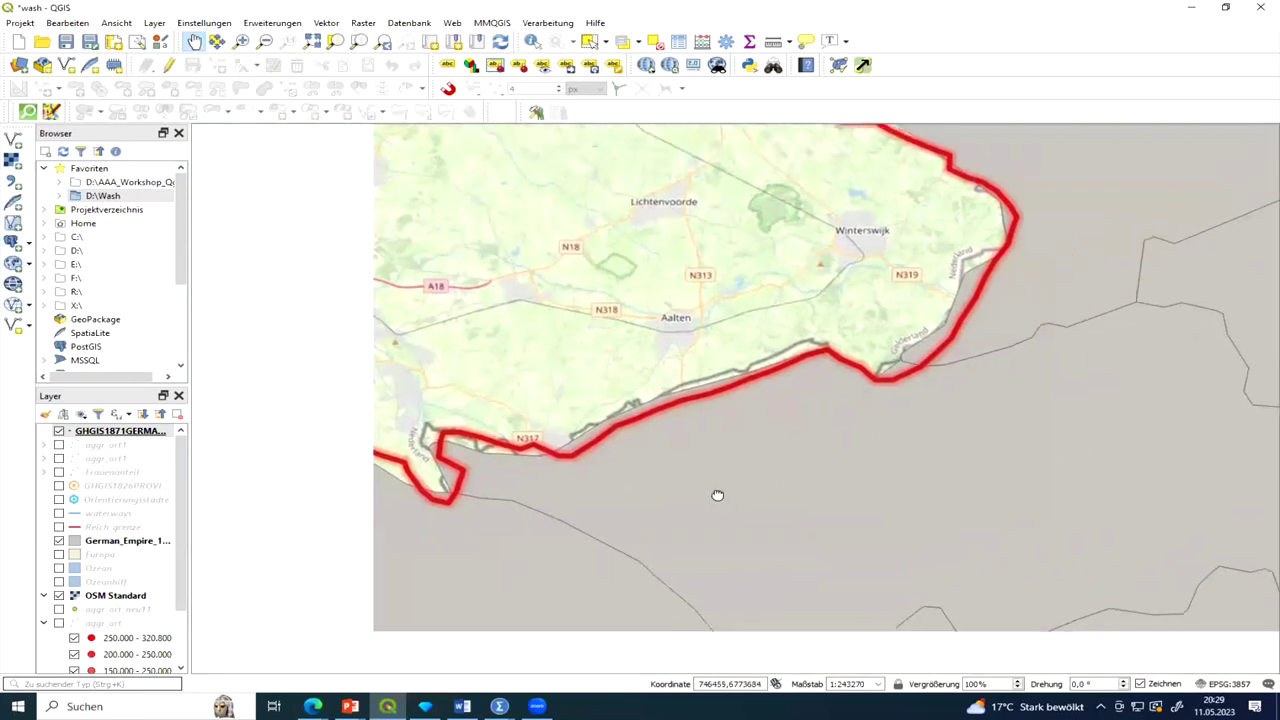
pyautogui.moveTo(384, 568); pyautogui.dragTo(543, 451)
pyautogui.moveTo(486, 555); pyautogui.dragTo(600, 397)
pyautogui.moveTo(697, 491); pyautogui.dragTo(610, 323)
pyautogui.moveTo(597, 383); pyautogui.dragTo(590, 200)
pyautogui.moveTo(614, 534); pyautogui.dragTo(666, 374)
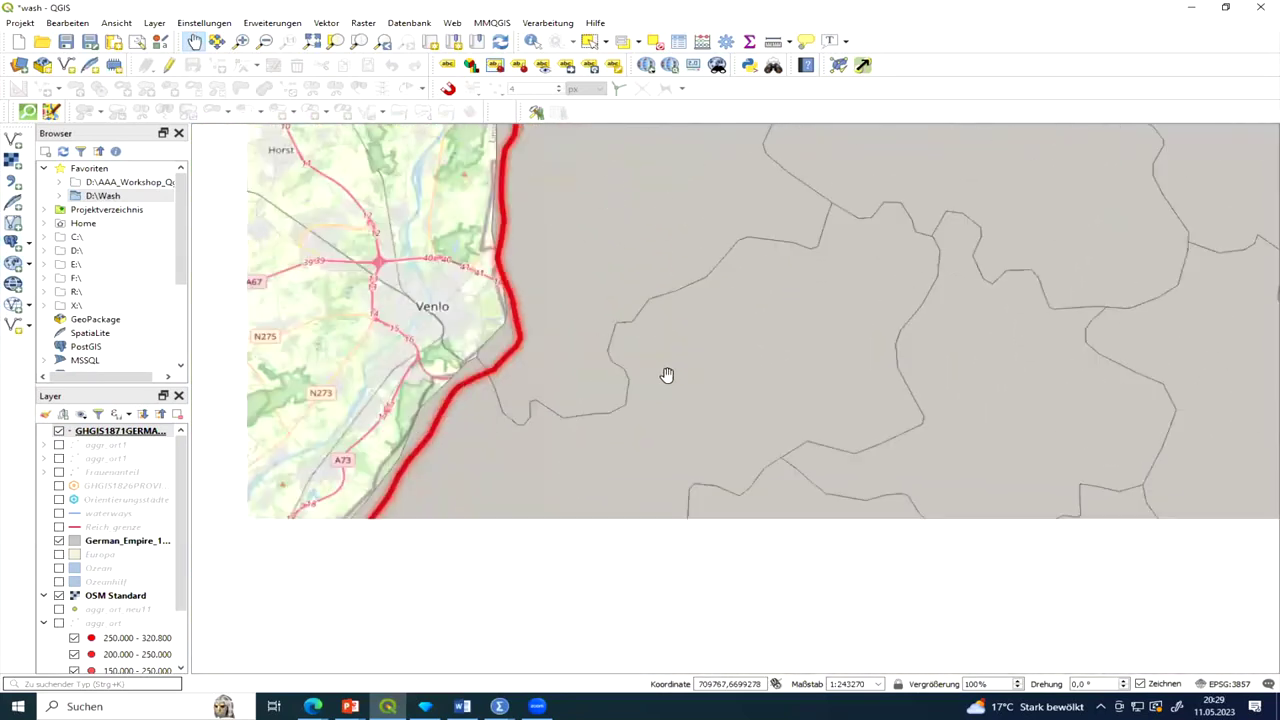
pyautogui.moveTo(695, 454); pyautogui.dragTo(700, 377)
pyautogui.moveTo(502, 504); pyautogui.dragTo(646, 457)
pyautogui.scroll(-1, 648, 459)
pyautogui.scroll(-3, 648, 459)
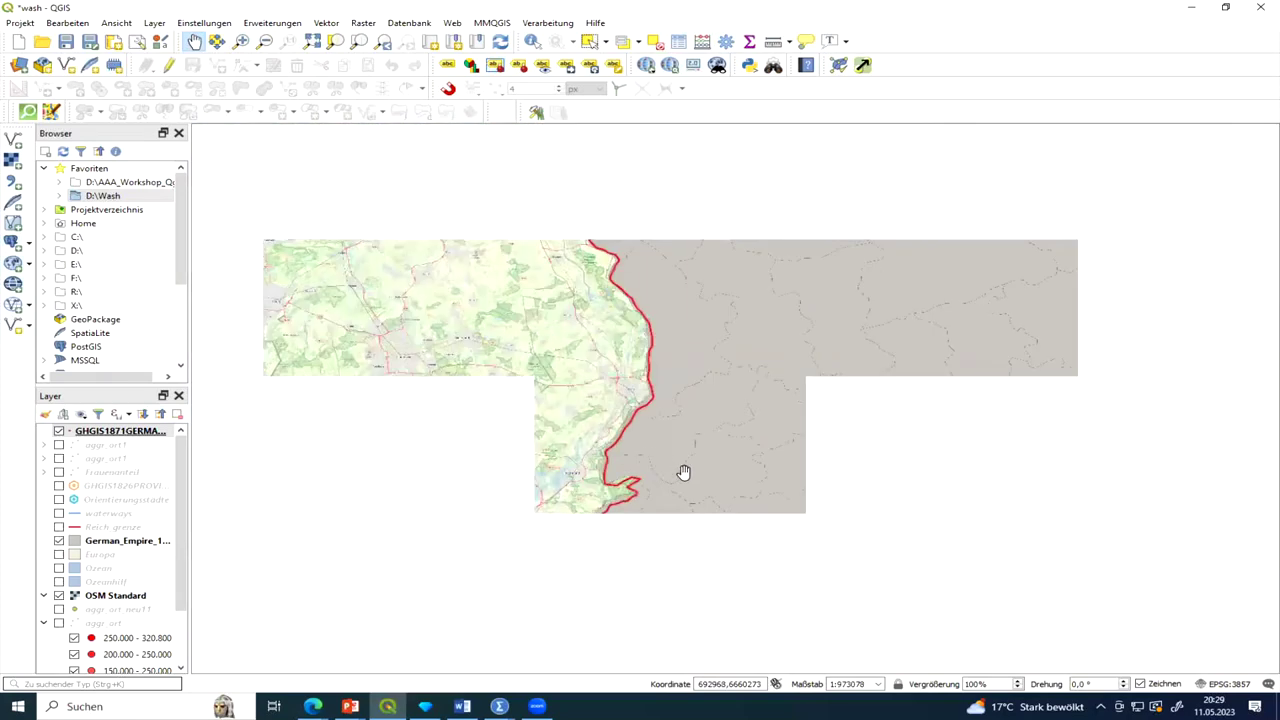
pyautogui.scroll(-1, 670, 425)
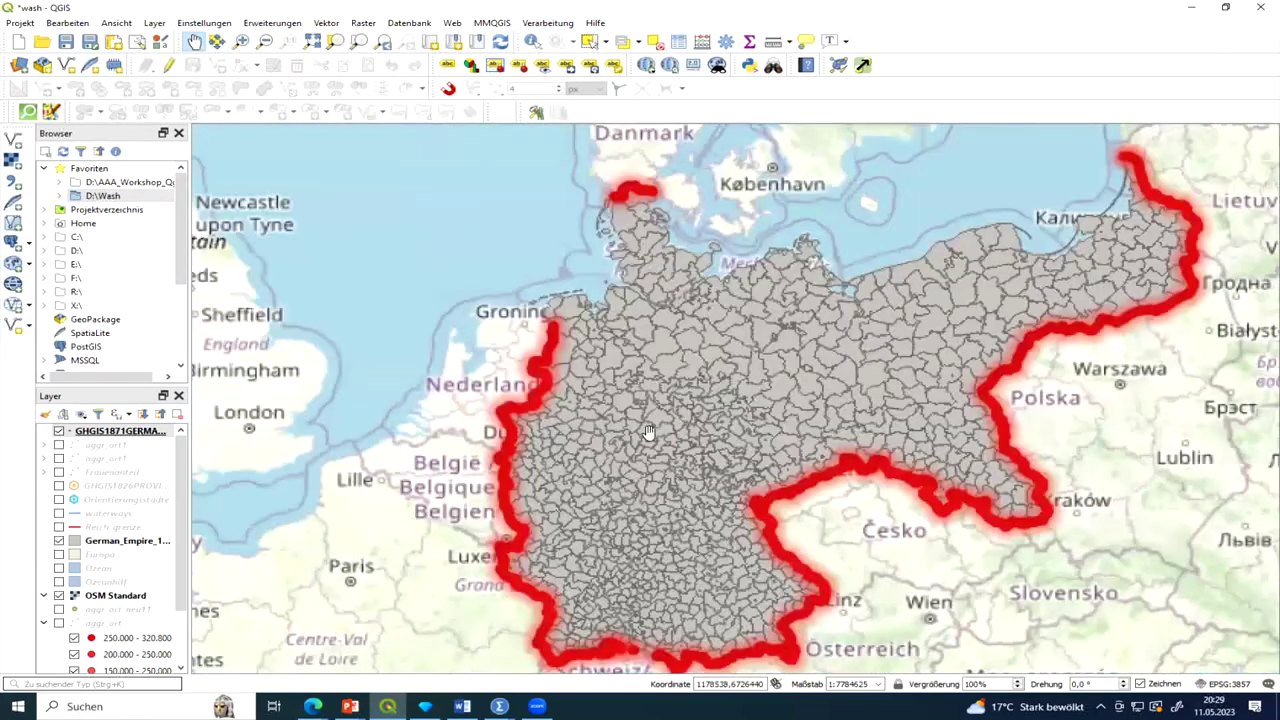
pyautogui.moveTo(648, 432); pyautogui.dragTo(555, 419)
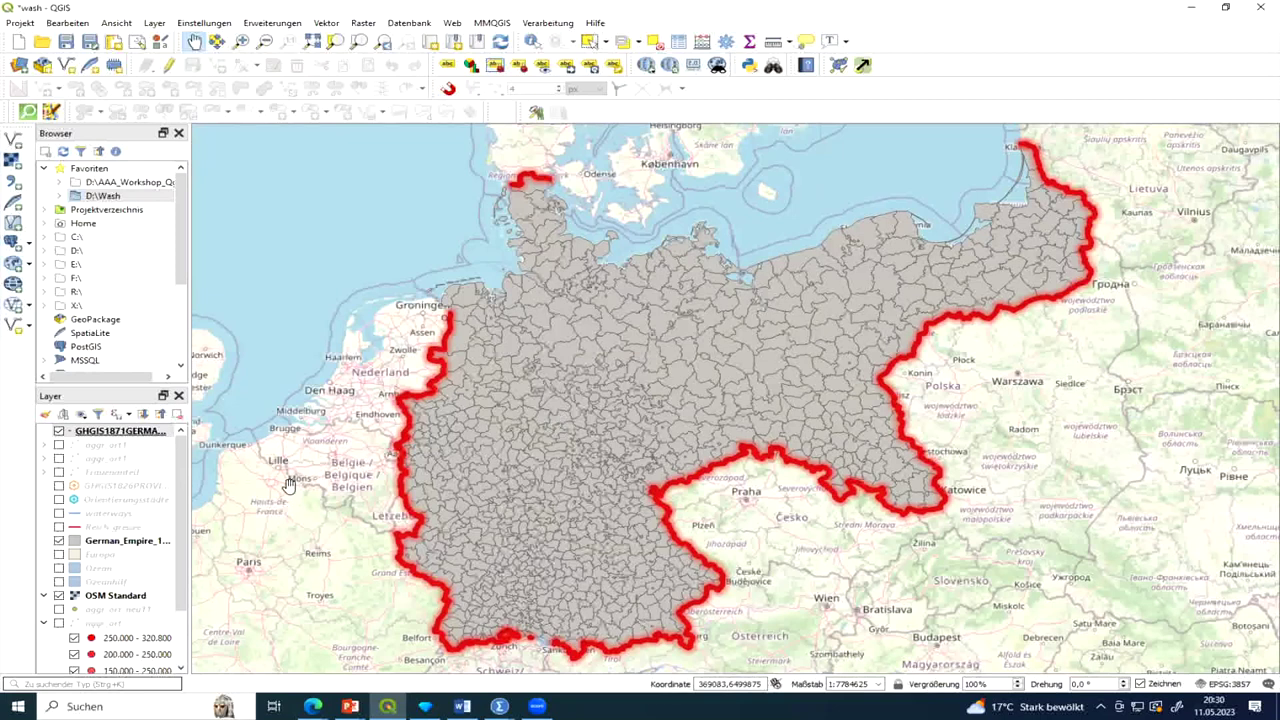
# Make the Europa, Ozean and Ozeanhilf layers visible to cover the basemap with plain land and sea areas.
pyautogui.click(59, 555)
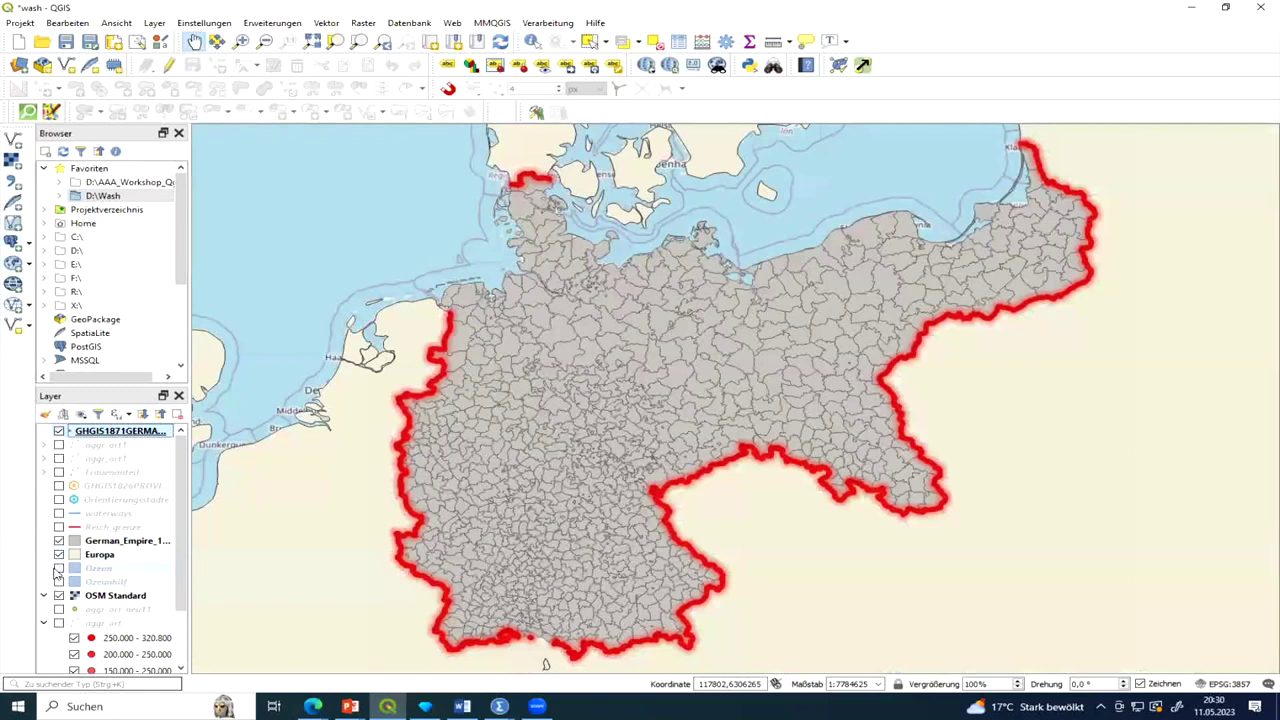
pyautogui.click(57, 570)
pyautogui.click(59, 582)
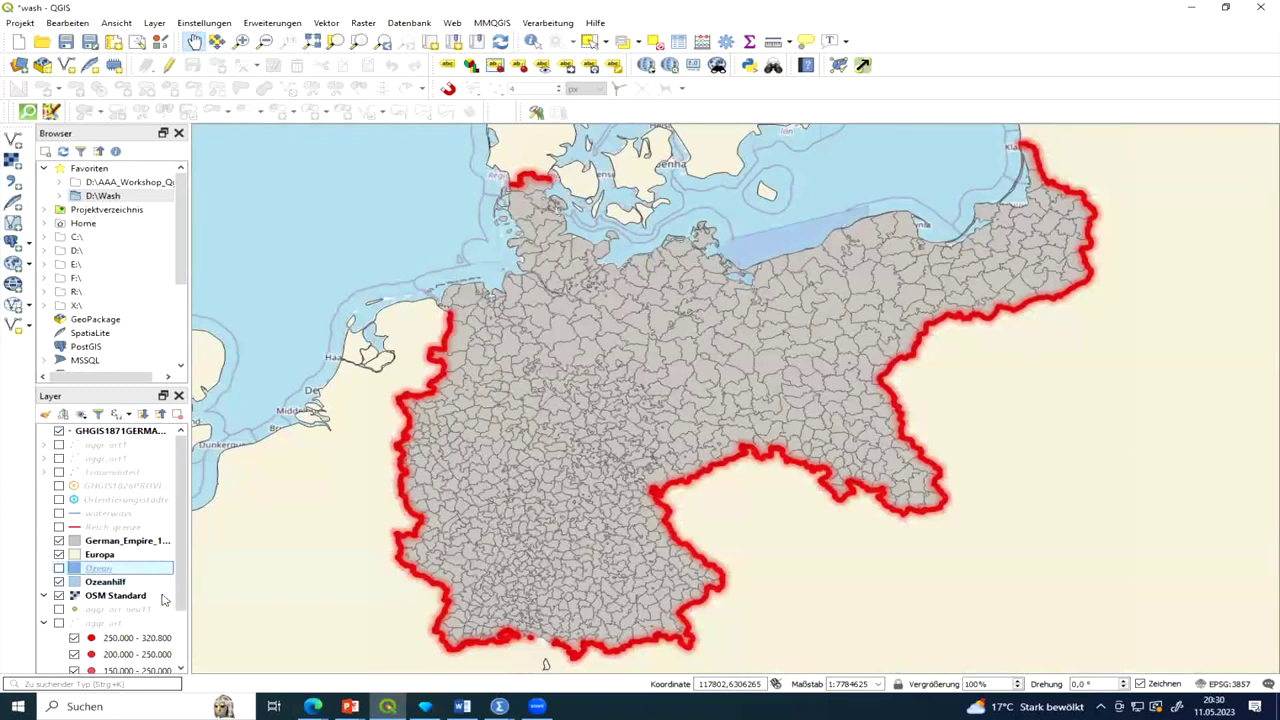
pyautogui.click(59, 568)
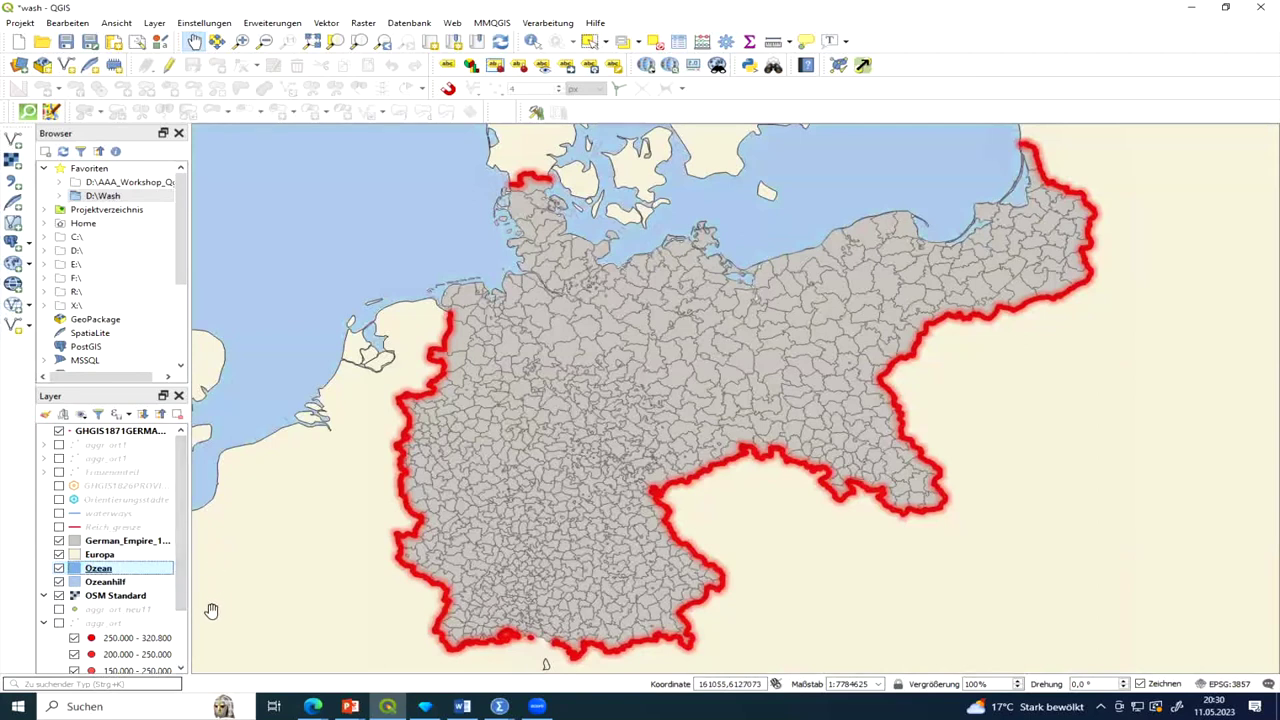
pyautogui.moveTo(850, 593); pyautogui.dragTo(879, 586)
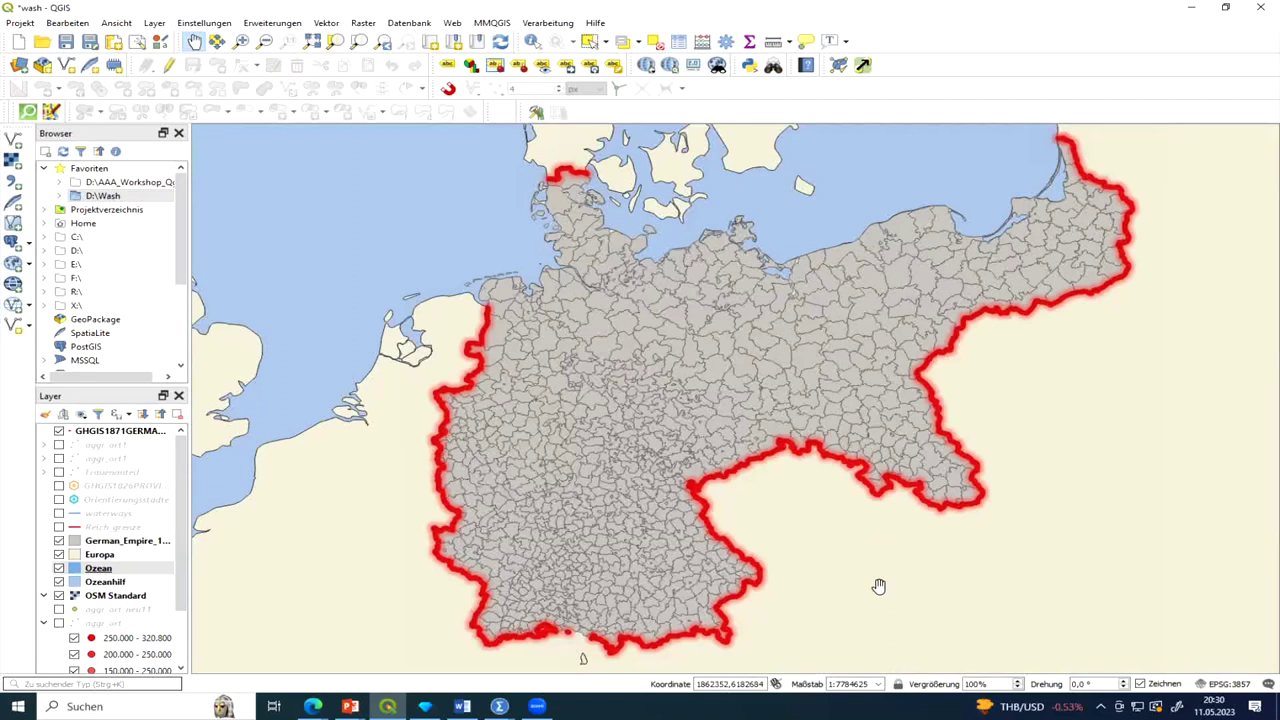
pyautogui.moveTo(834, 577); pyautogui.dragTo(841, 572)
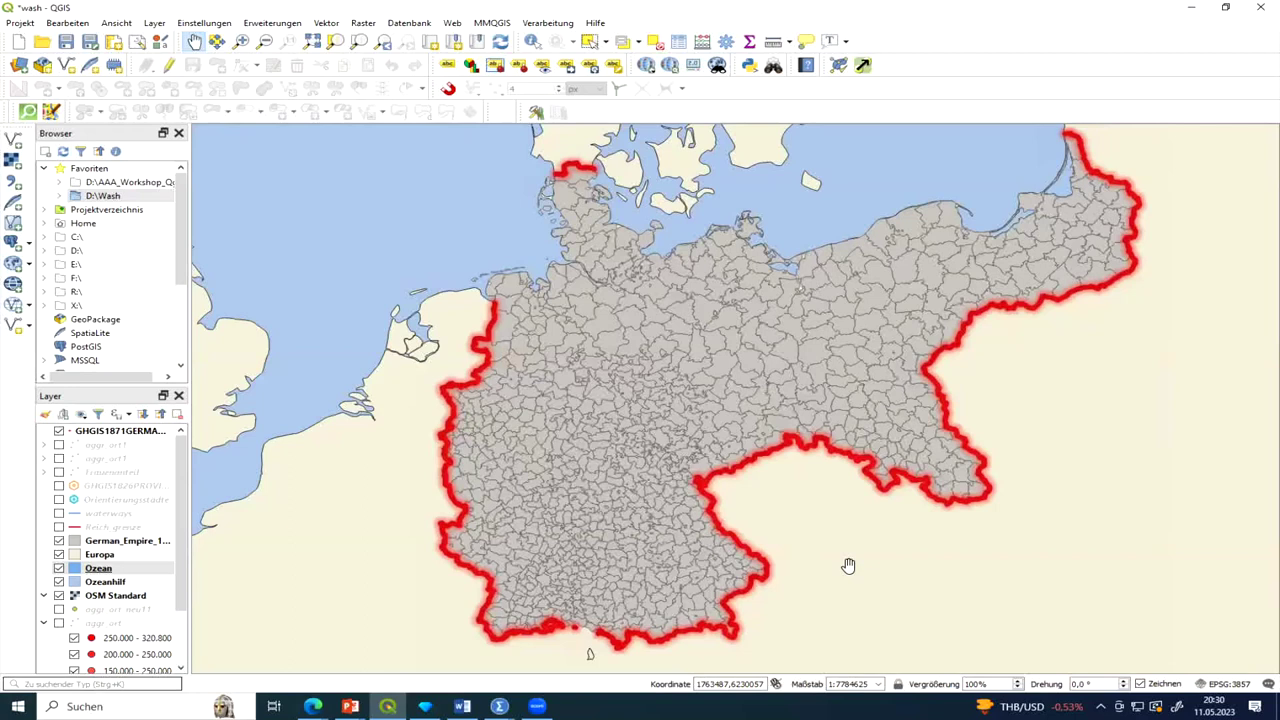
# Switch to SPSS Statistics and examine the Ortskennung and coordinate columns of the aggr_ort_neu11.sav dataset in the maximized data editor.
pyautogui.click(499, 706)
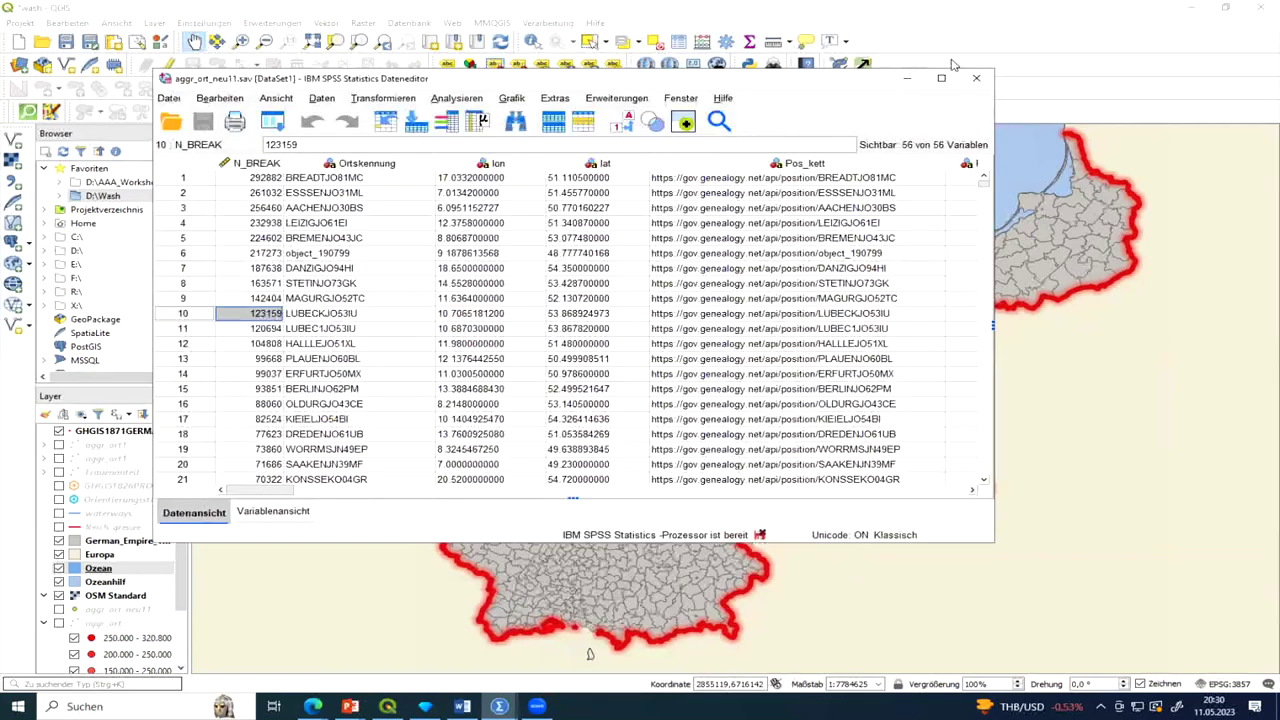
pyautogui.click(946, 62)
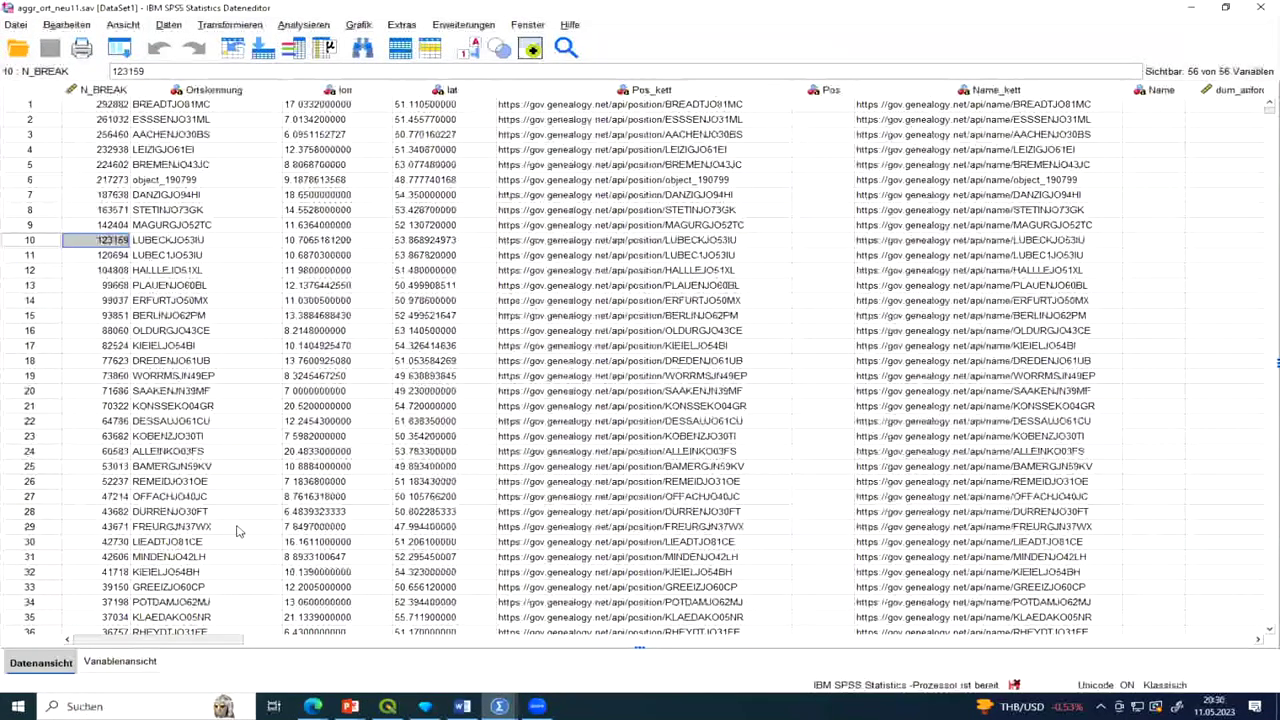
pyautogui.click(237, 529)
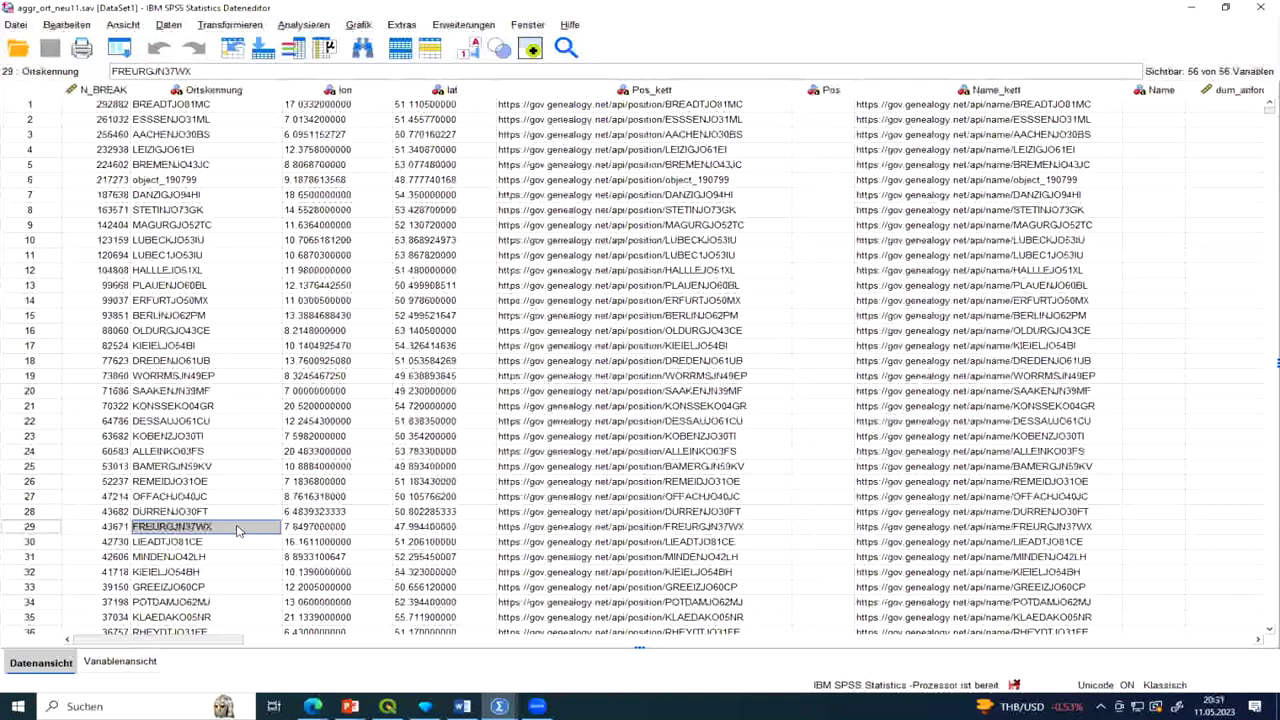
pyautogui.click(219, 289)
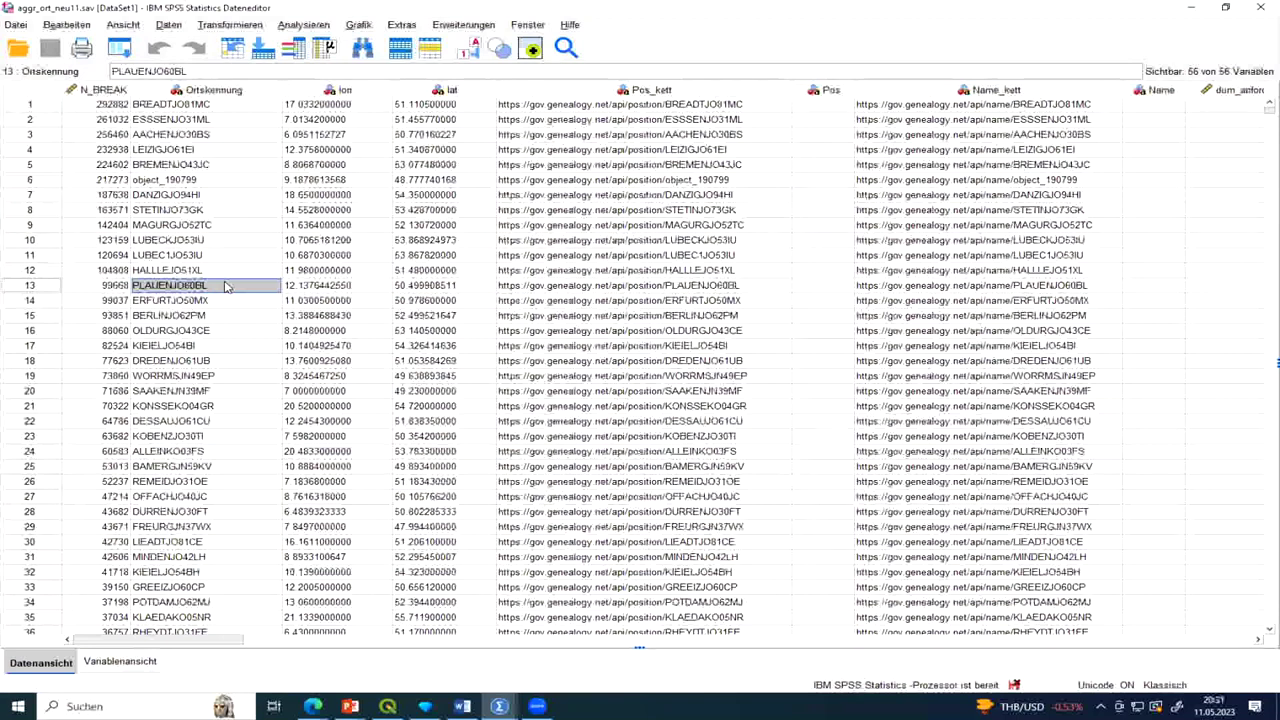
# Examine the dataset's variables along row 13 through the dum_anford, zeit_z and dum_ohdab sum columns, returning to Ortskennung.
pyautogui.press('Right')
pyautogui.press('Right')
pyautogui.press('Right')
pyautogui.press('Right')
pyautogui.press('Right')
pyautogui.press('Right')
pyautogui.press('Right')
pyautogui.press('Right')
pyautogui.press('Right')
pyautogui.press('Right')
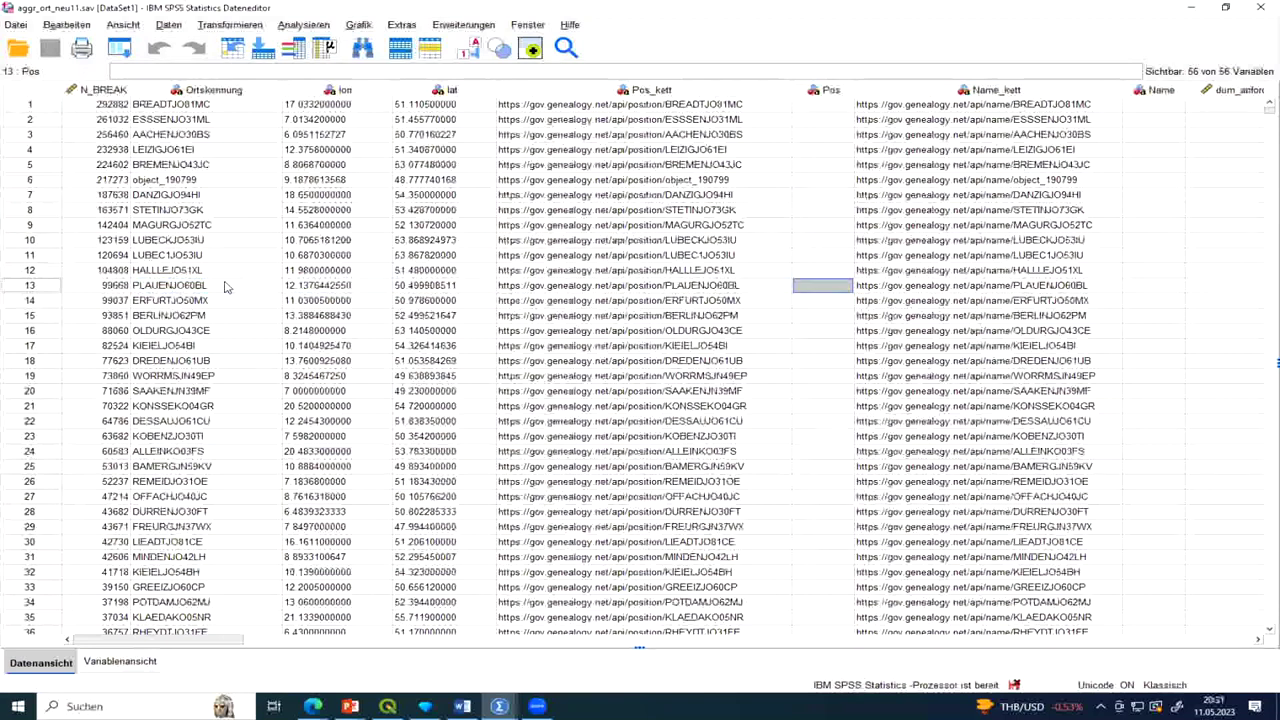
pyautogui.press('Left')
pyautogui.press('Left')
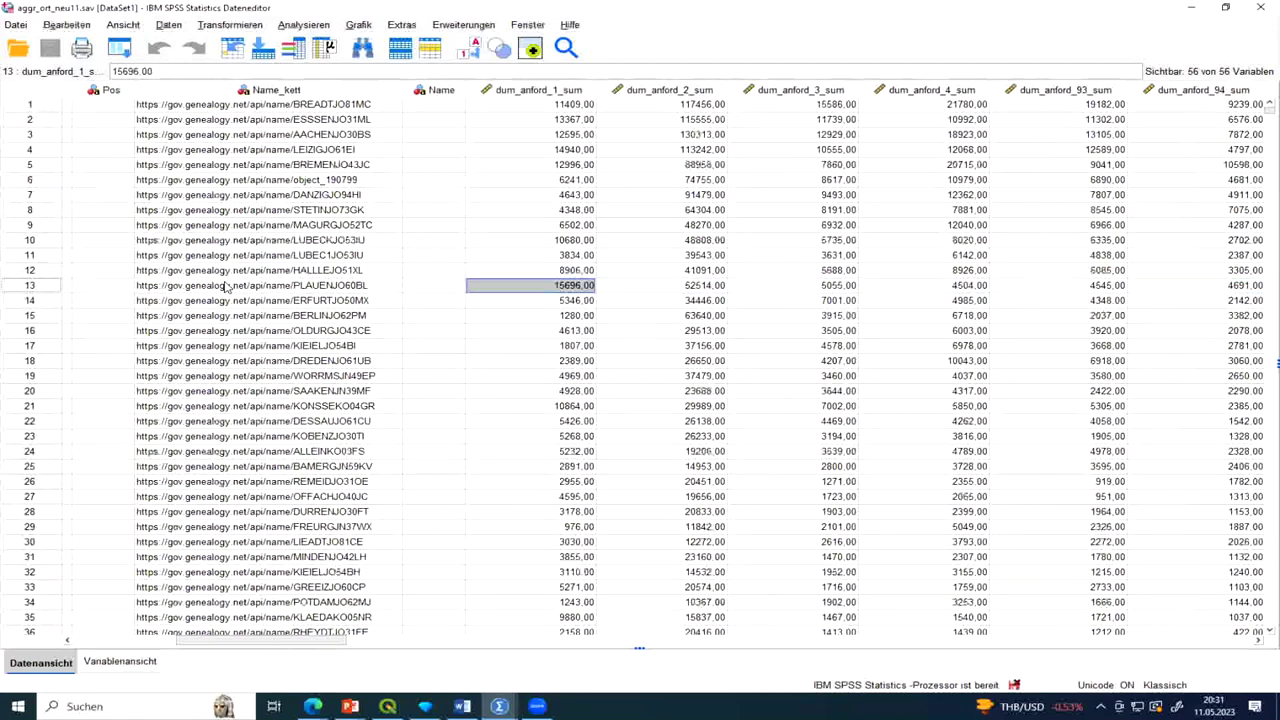
pyautogui.press('Right')
pyautogui.press('Right')
pyautogui.press('Right')
pyautogui.press('Right')
pyautogui.press('Right')
pyautogui.press('Right')
pyautogui.press('Right')
pyautogui.press('Right')
pyautogui.press('Right')
pyautogui.press('Right')
pyautogui.press('Right')
pyautogui.press('Right')
pyautogui.press('Right')
pyautogui.press('Right')
pyautogui.press('Right')
pyautogui.press('Right')
pyautogui.press('Right')
pyautogui.press('Right')
pyautogui.press('Right')
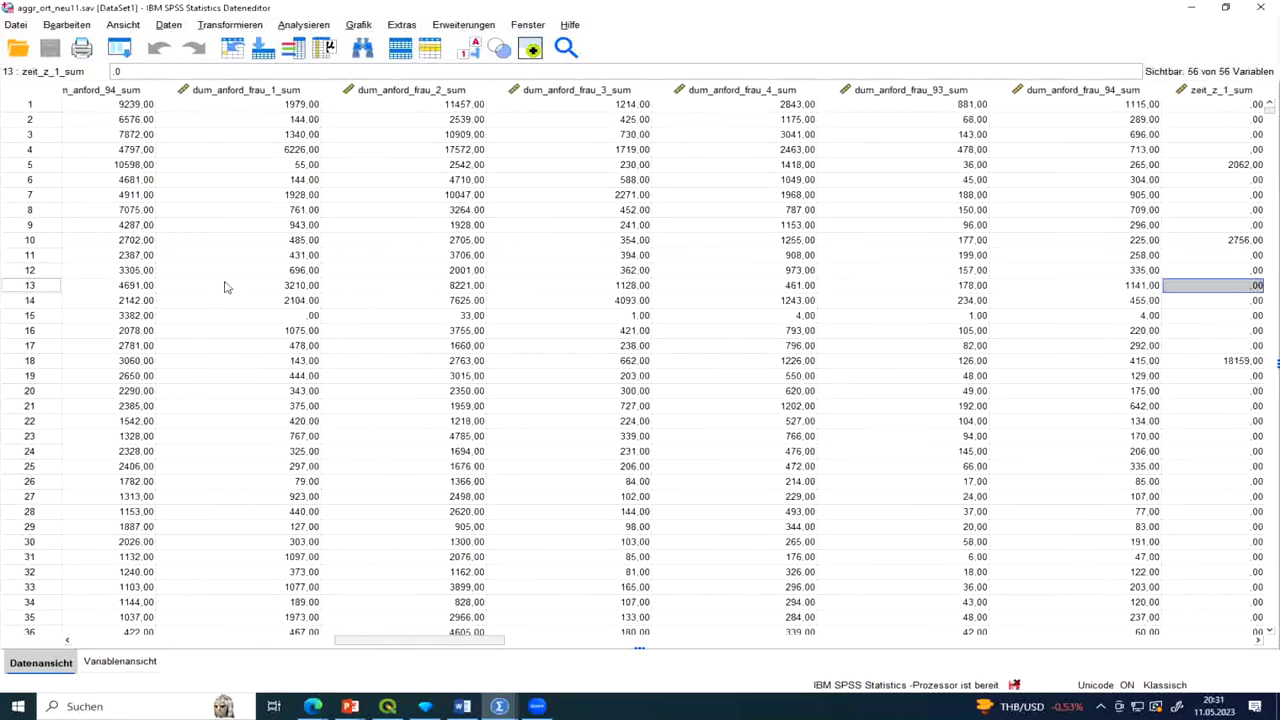
pyautogui.press('Right')
pyautogui.press('Right')
pyautogui.press('Right')
pyautogui.press('Right')
pyautogui.press('Right')
pyautogui.press('Right')
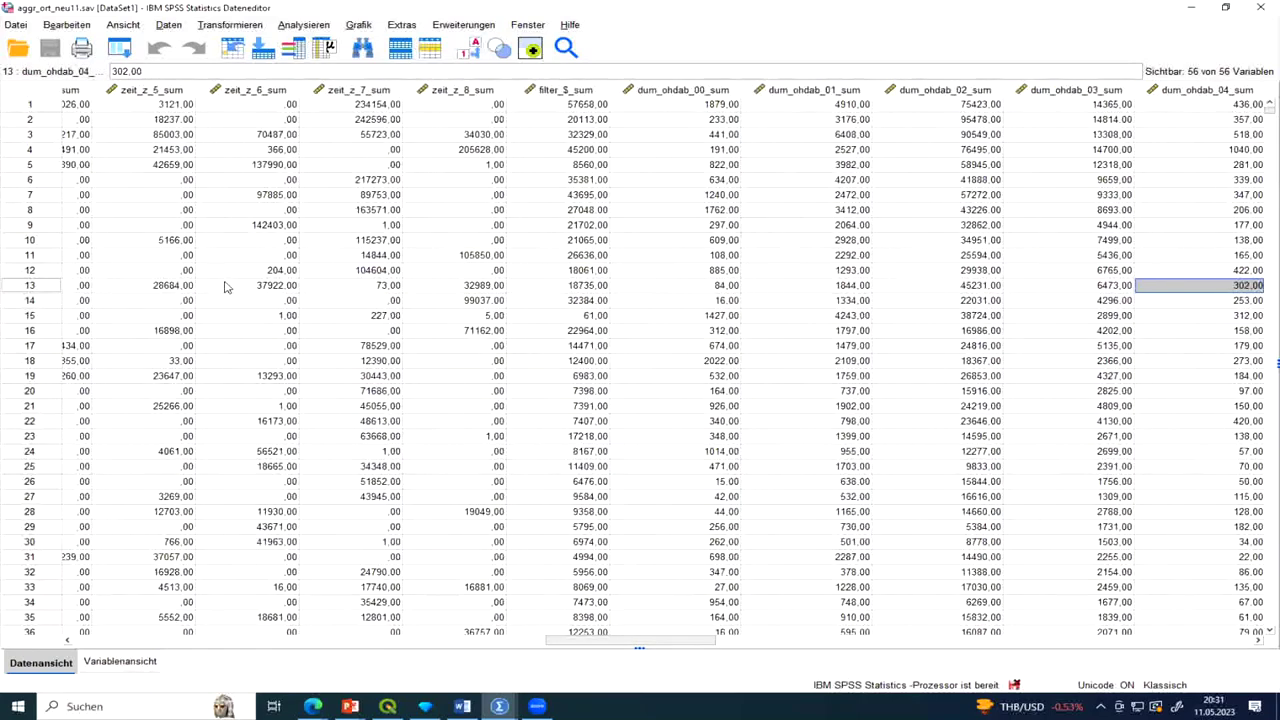
pyautogui.press('Left')
pyautogui.press('Left')
pyautogui.press('Left')
pyautogui.press('Left')
pyautogui.press('Left')
pyautogui.press('Left')
pyautogui.press('Left')
pyautogui.press('Left')
pyautogui.press('Left')
pyautogui.press('Left')
pyautogui.press('Left')
pyautogui.press('Left')
pyautogui.press('Left')
pyautogui.press('Left')
pyautogui.press('Left')
pyautogui.press('Left')
pyautogui.press('Left')
pyautogui.press('Left')
pyautogui.press('Left')
pyautogui.press('Left')
pyautogui.press('Left')
pyautogui.press('Left')
pyautogui.press('Left')
pyautogui.press('Left')
pyautogui.press('Left')
pyautogui.press('Left')
pyautogui.press('Left')
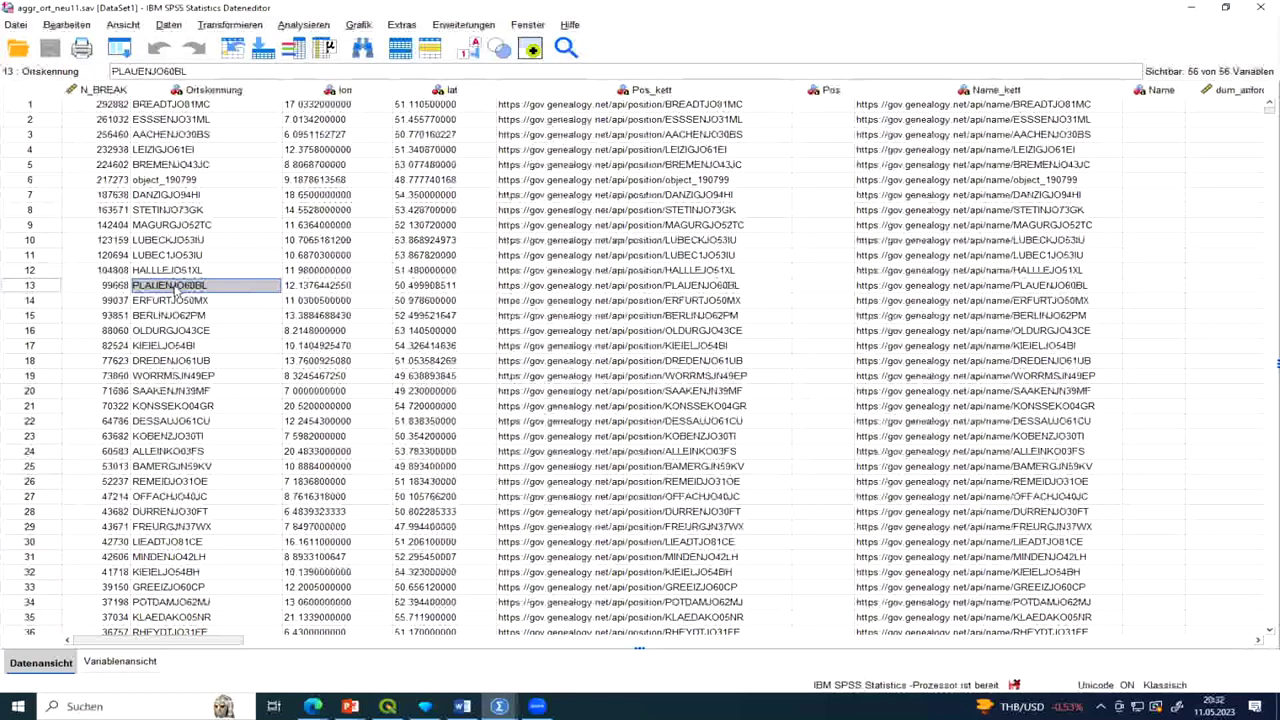
# Inspect the lon, lat and Name_kett values of PLAUENJO60BL, the N_BREAK count in row 10 and the first Ortskennung entry.
pyautogui.click(345, 290)
pyautogui.click(445, 287)
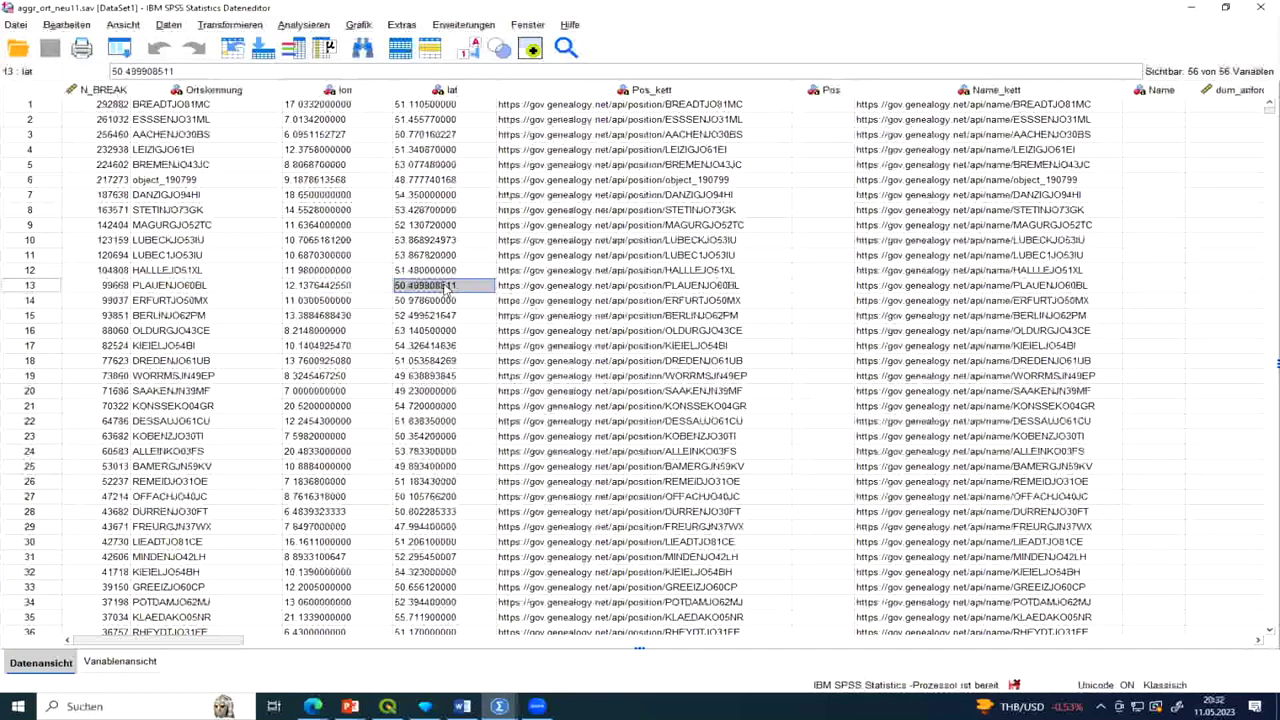
pyautogui.click(345, 290)
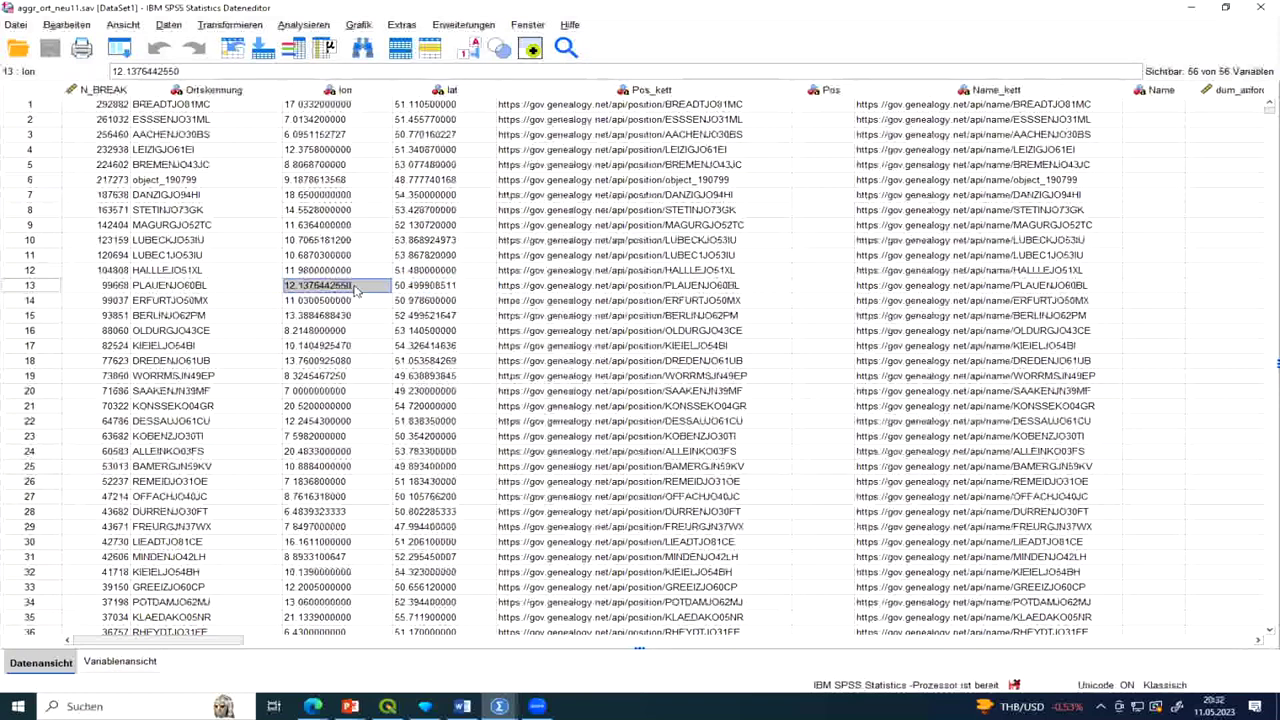
pyautogui.click(441, 288)
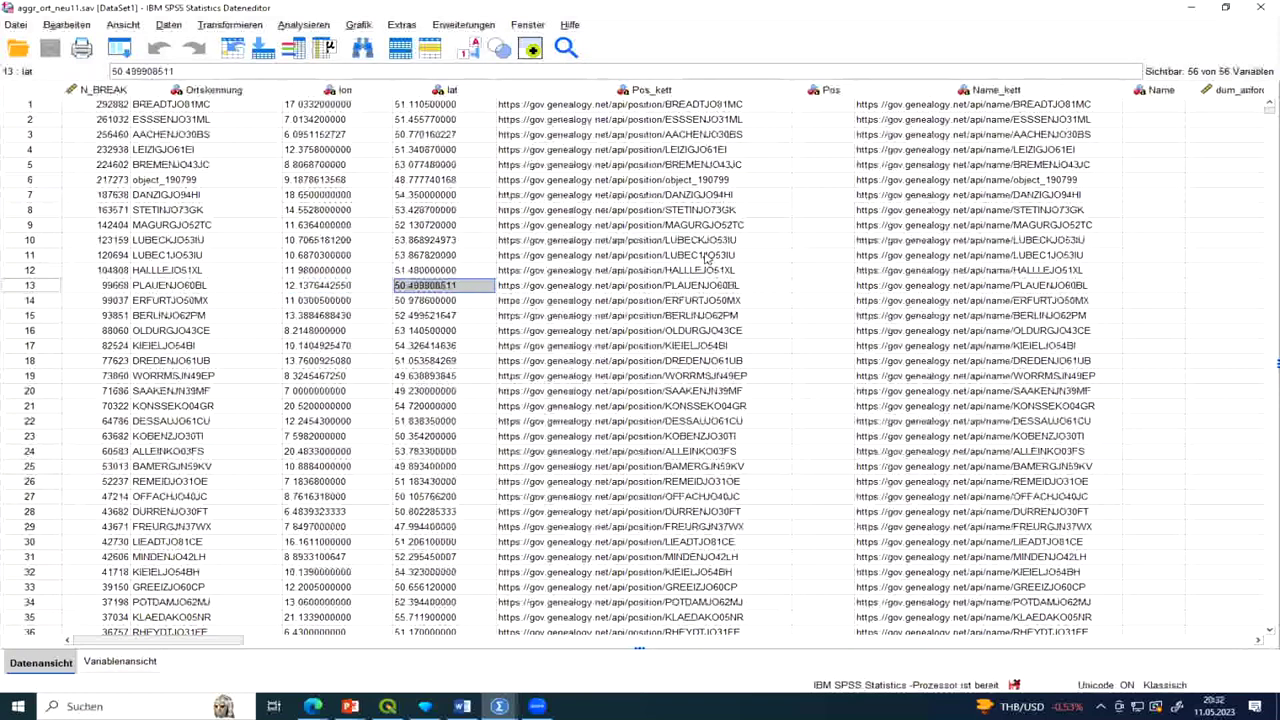
pyautogui.click(995, 288)
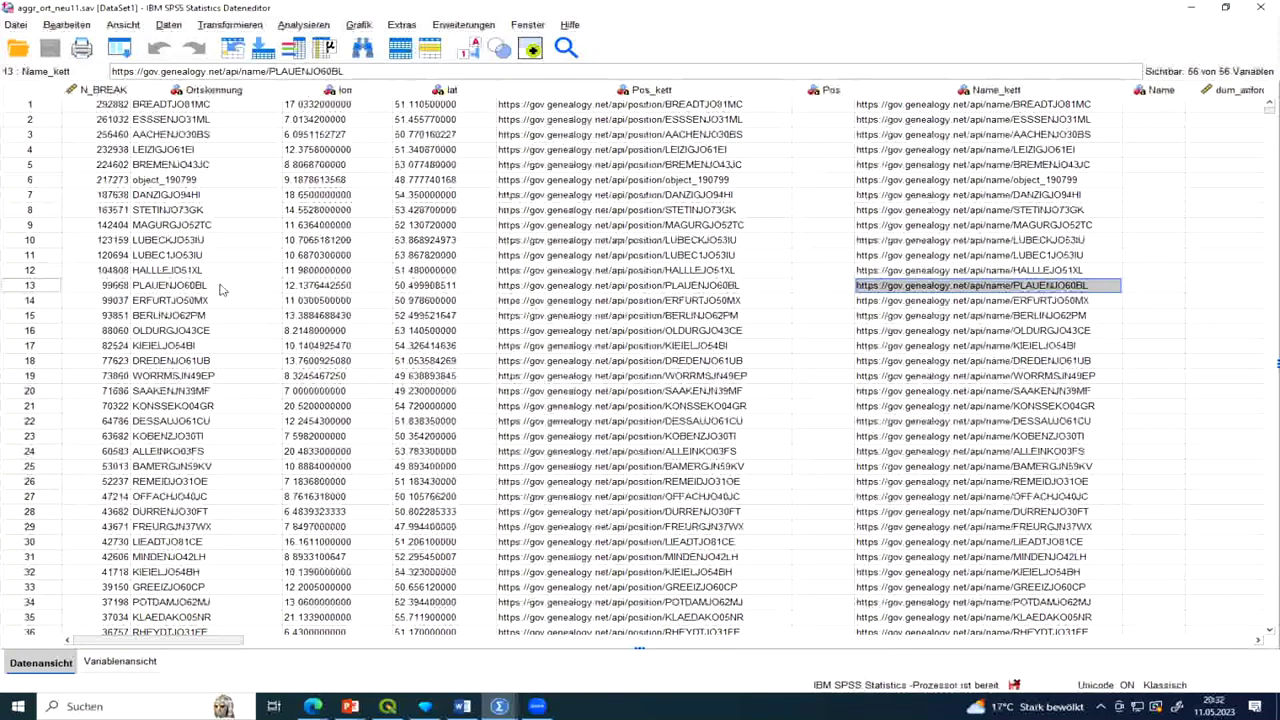
pyautogui.click(93, 245)
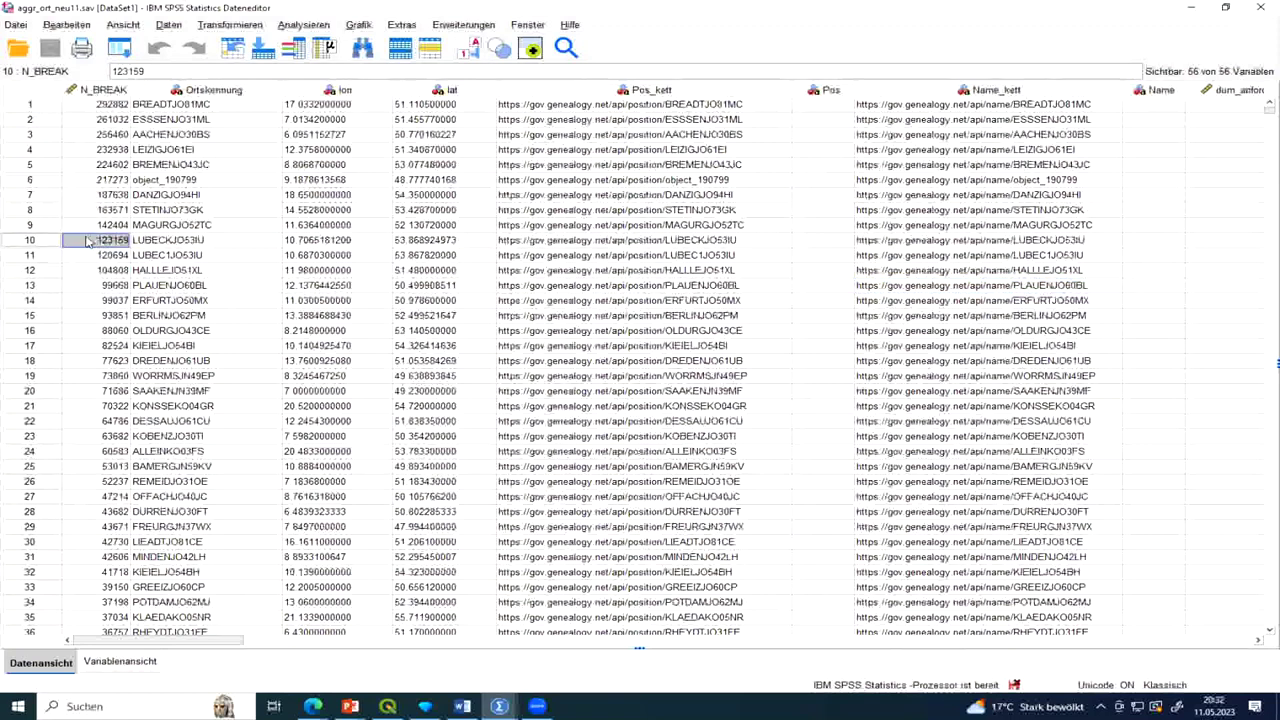
pyautogui.click(212, 106)
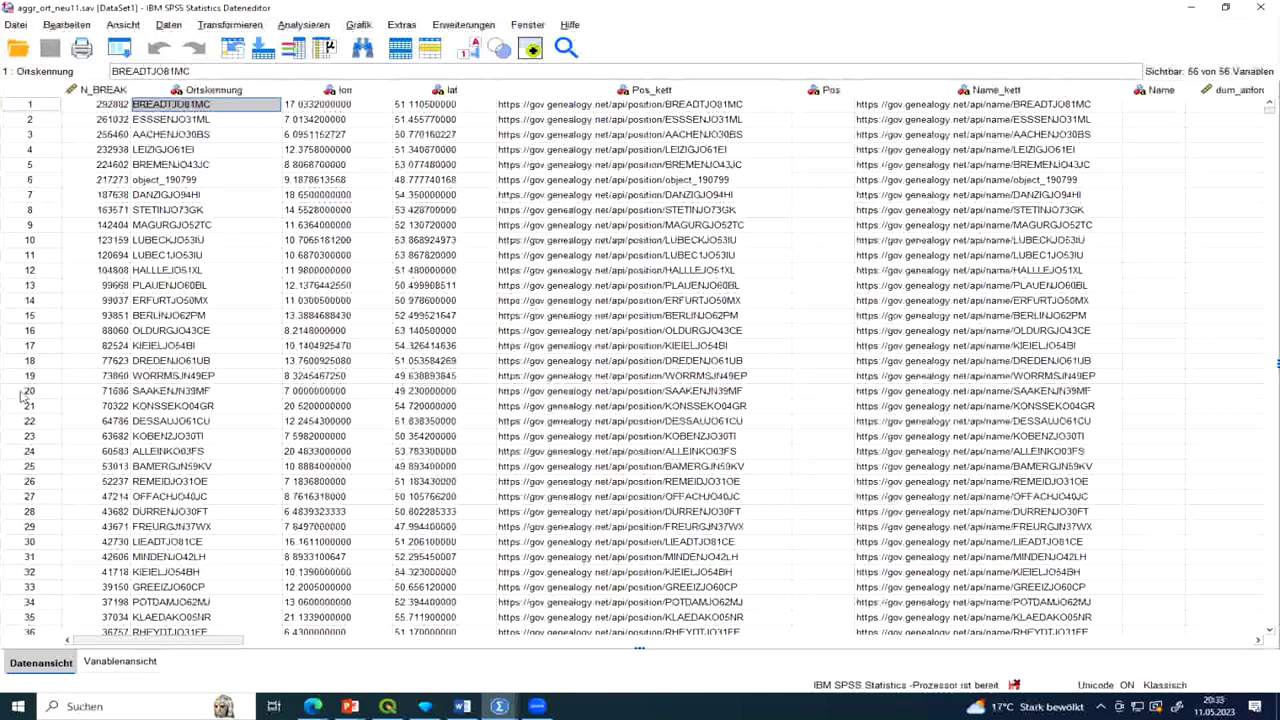
# Switch back to QGIS and load aggr_ort_neu11.csv from the Wash folder as the source of a delimited text layer.
pyautogui.click(1192, 12)
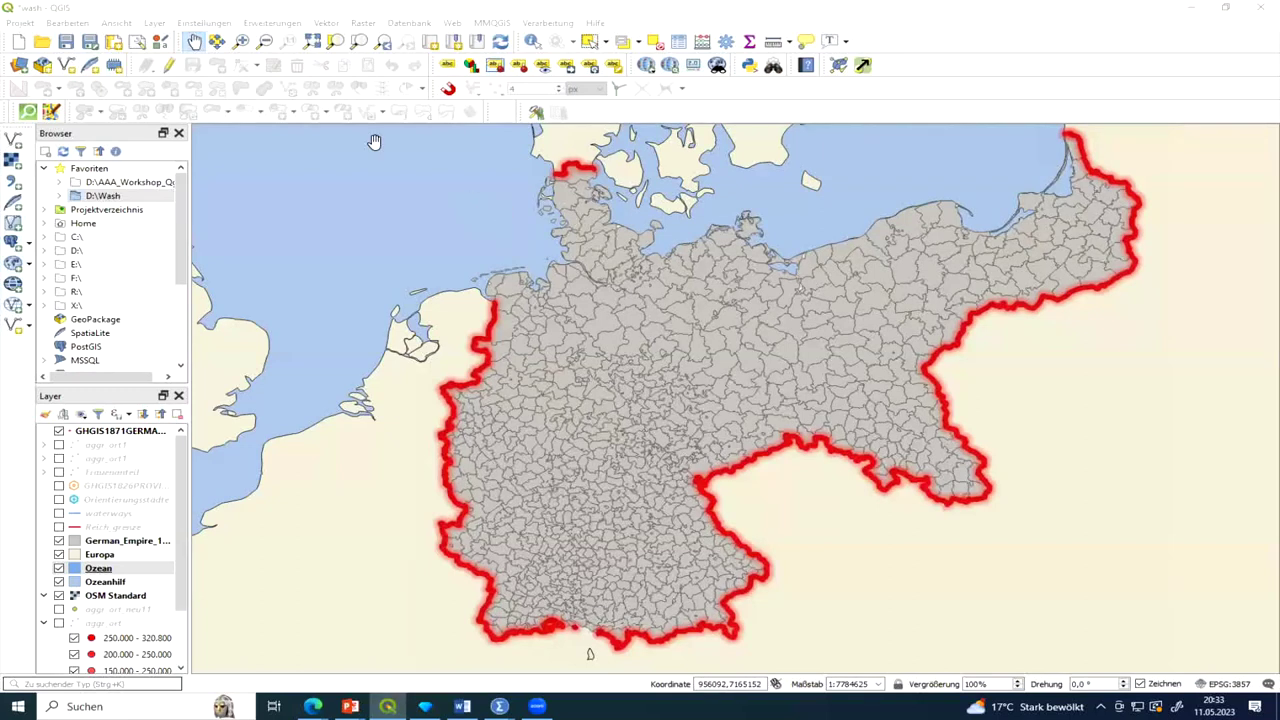
pyautogui.click(153, 23)
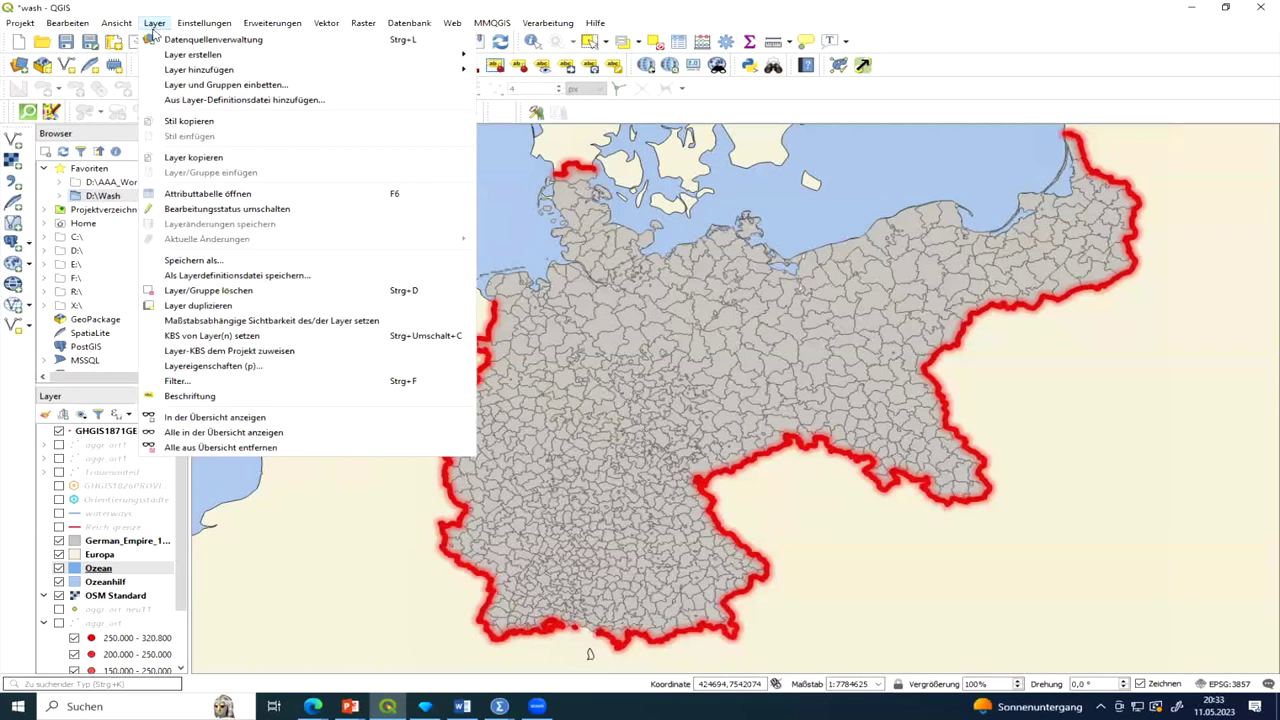
pyautogui.moveTo(167, 70)
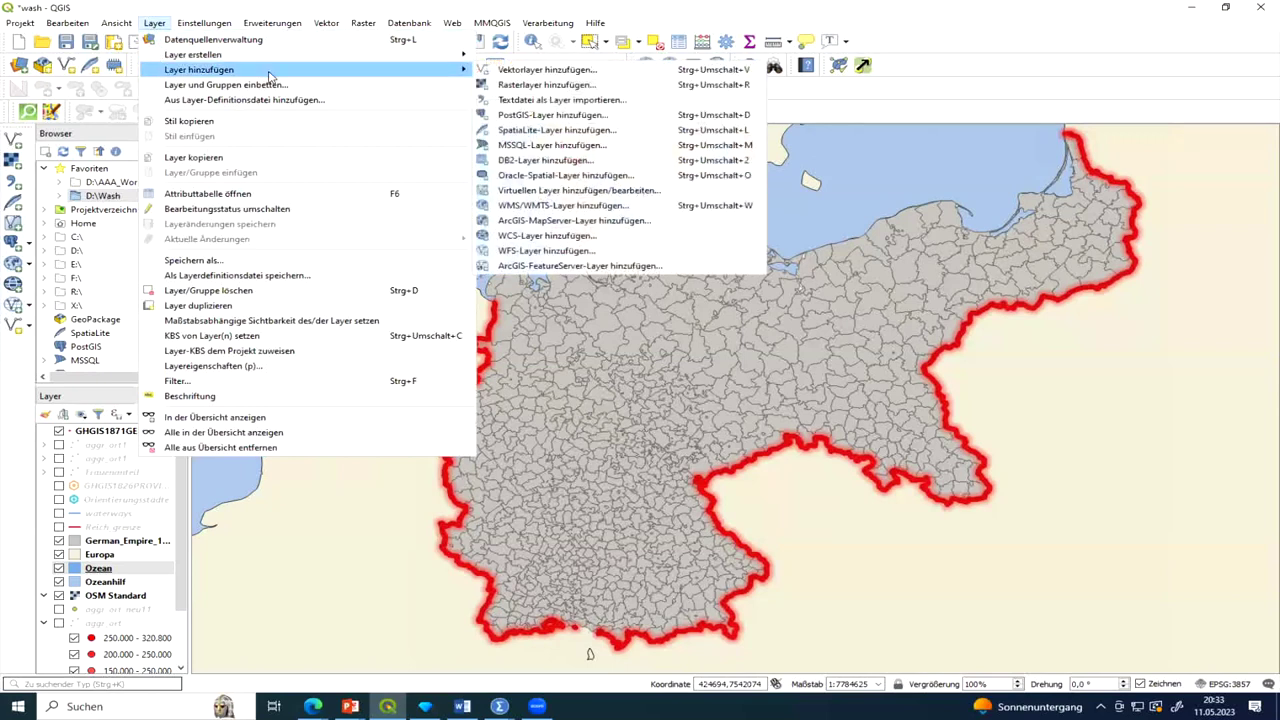
pyautogui.click(518, 102)
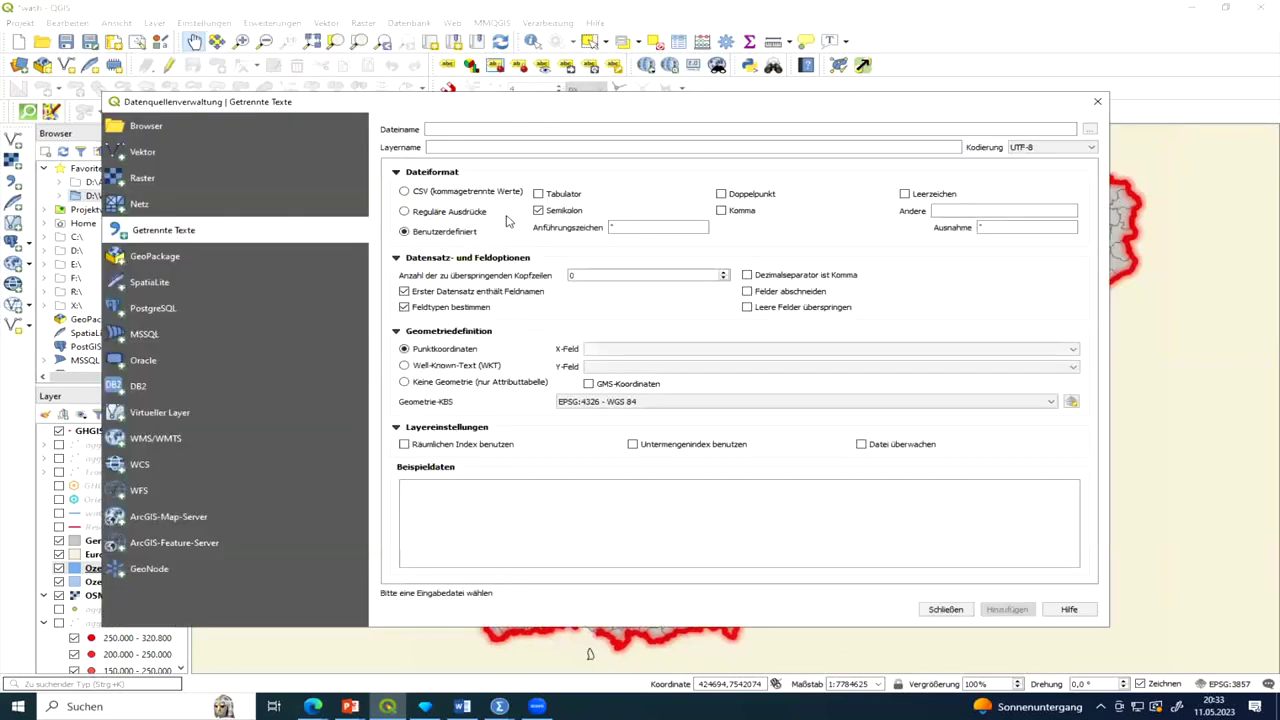
pyautogui.click(1090, 131)
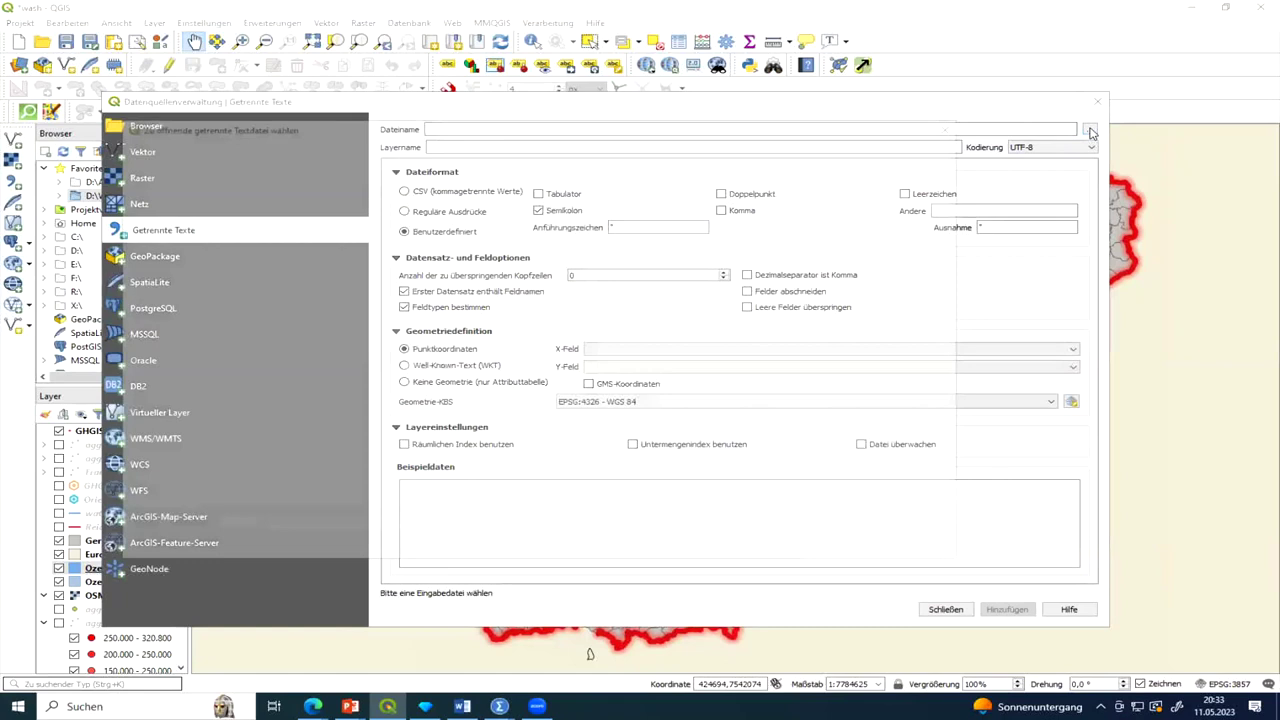
pyautogui.click(338, 147)
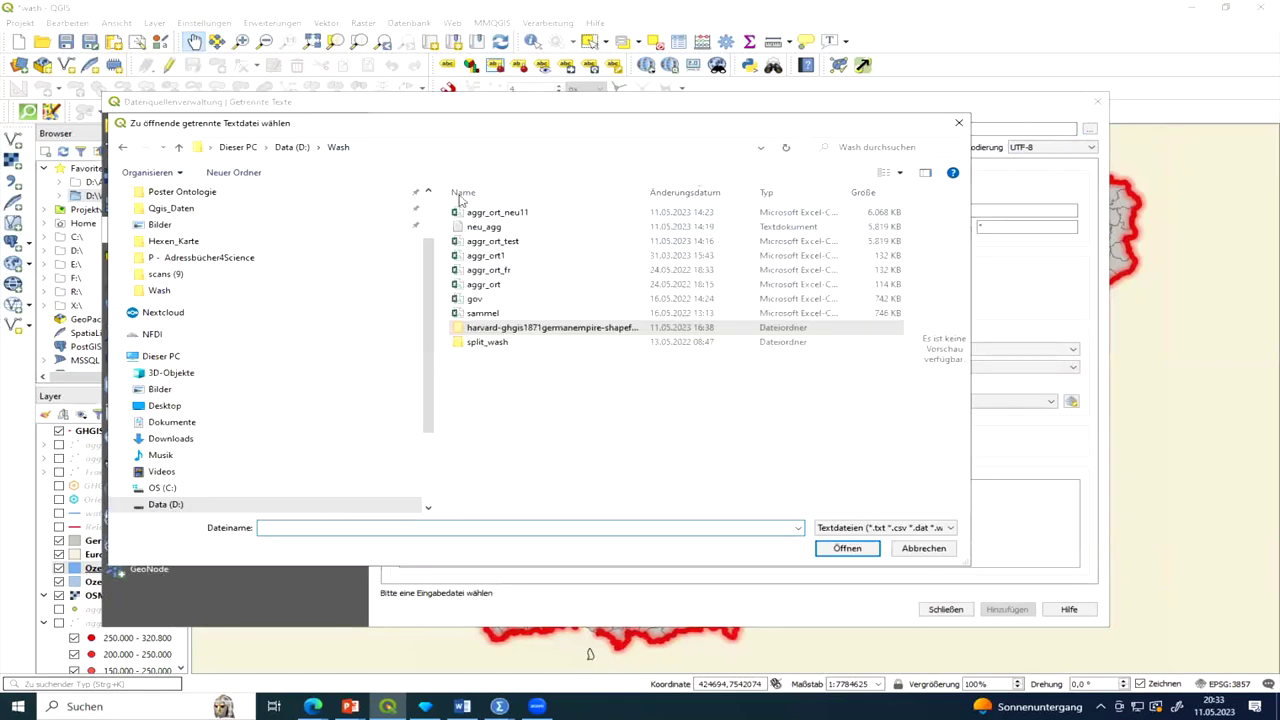
pyautogui.click(500, 213)
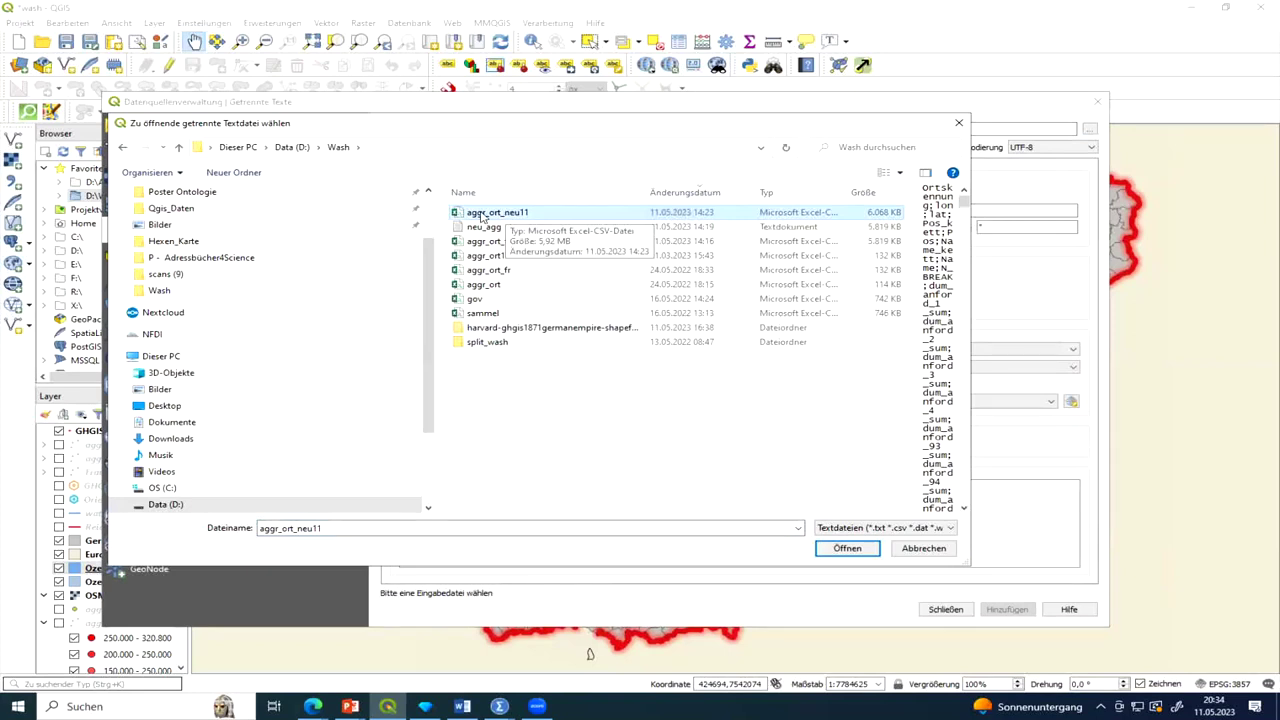
pyautogui.click(843, 551)
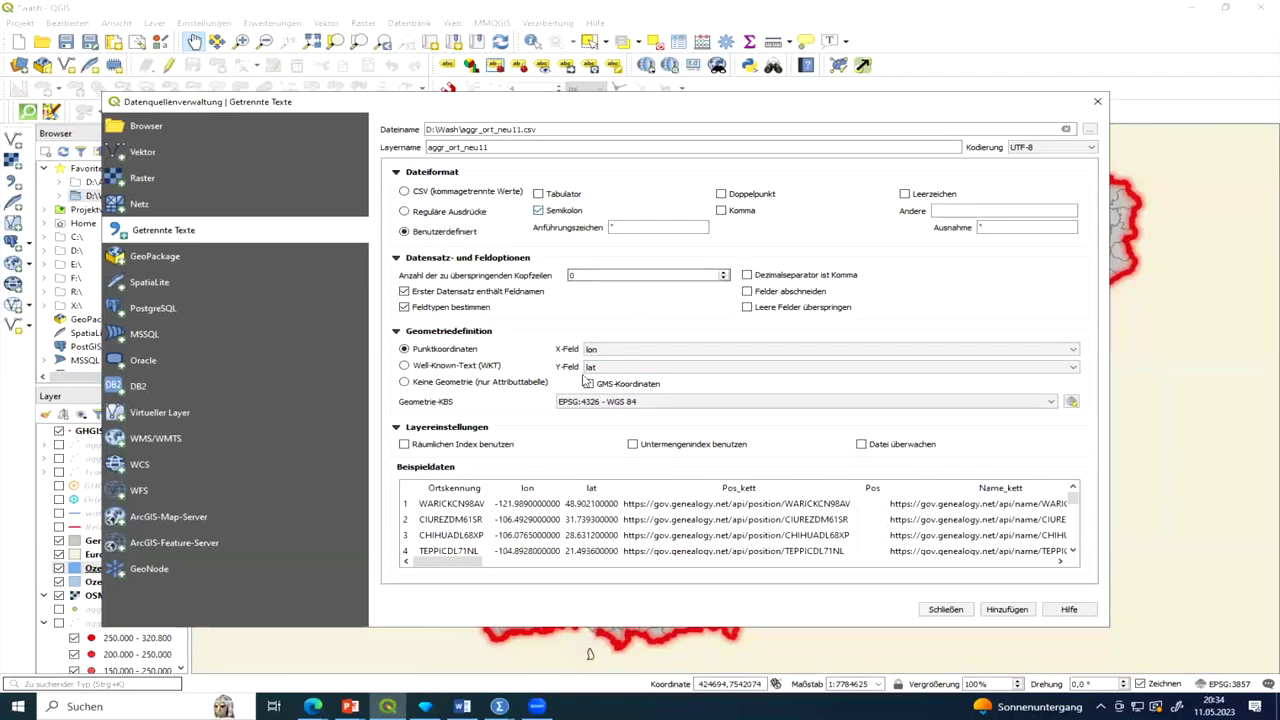
# Add the text file as a point layer with lon as X field, and move it directly below the GHGIS1871 boundary layer.
pyautogui.click(1072, 351)
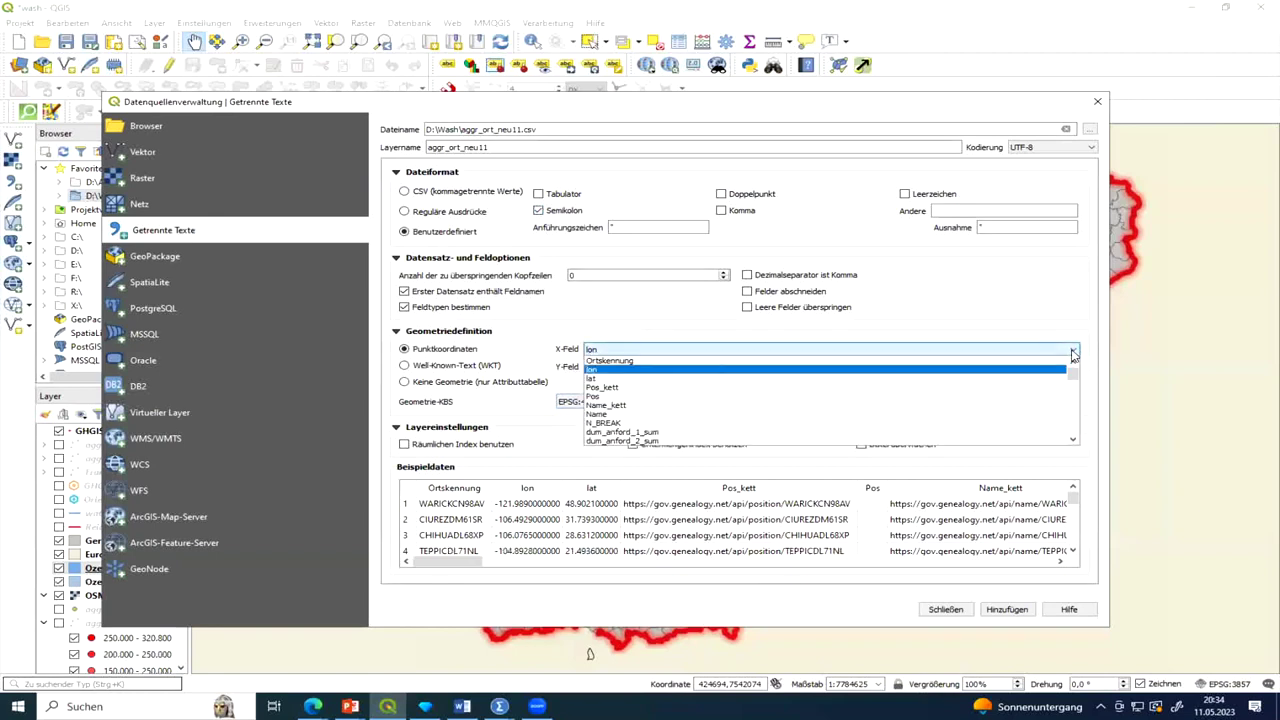
pyautogui.click(597, 370)
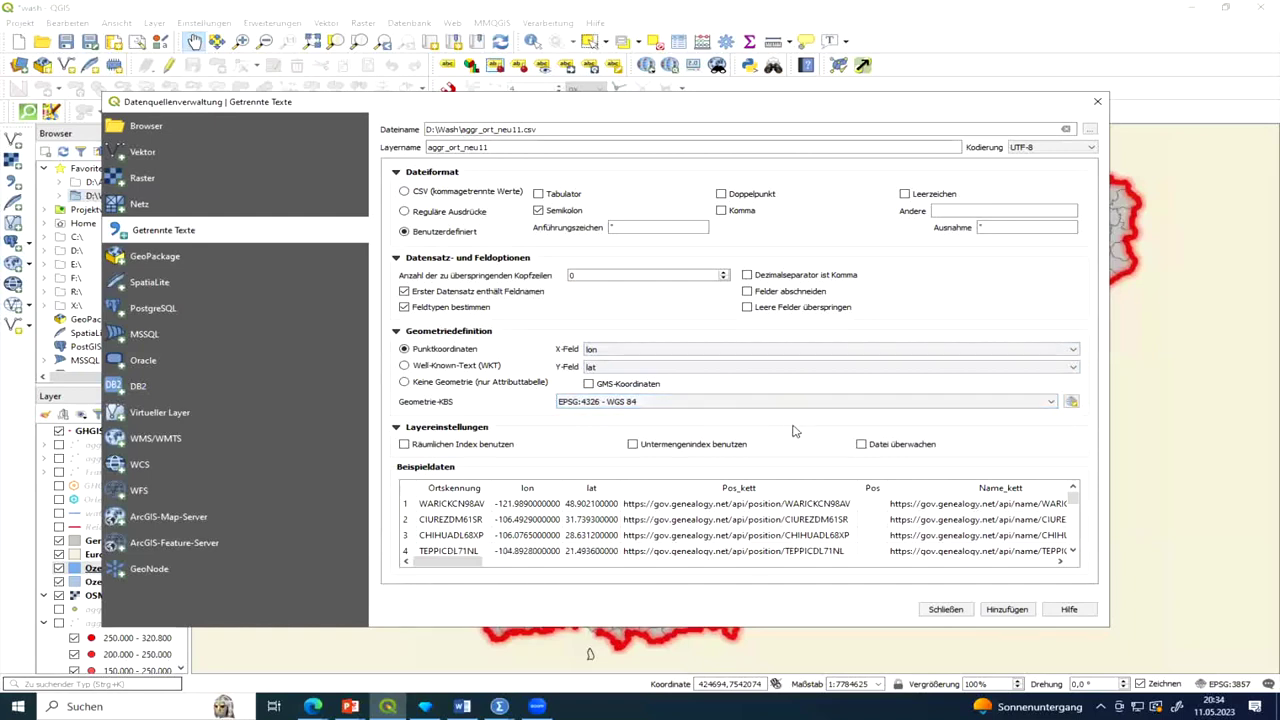
pyautogui.click(1009, 616)
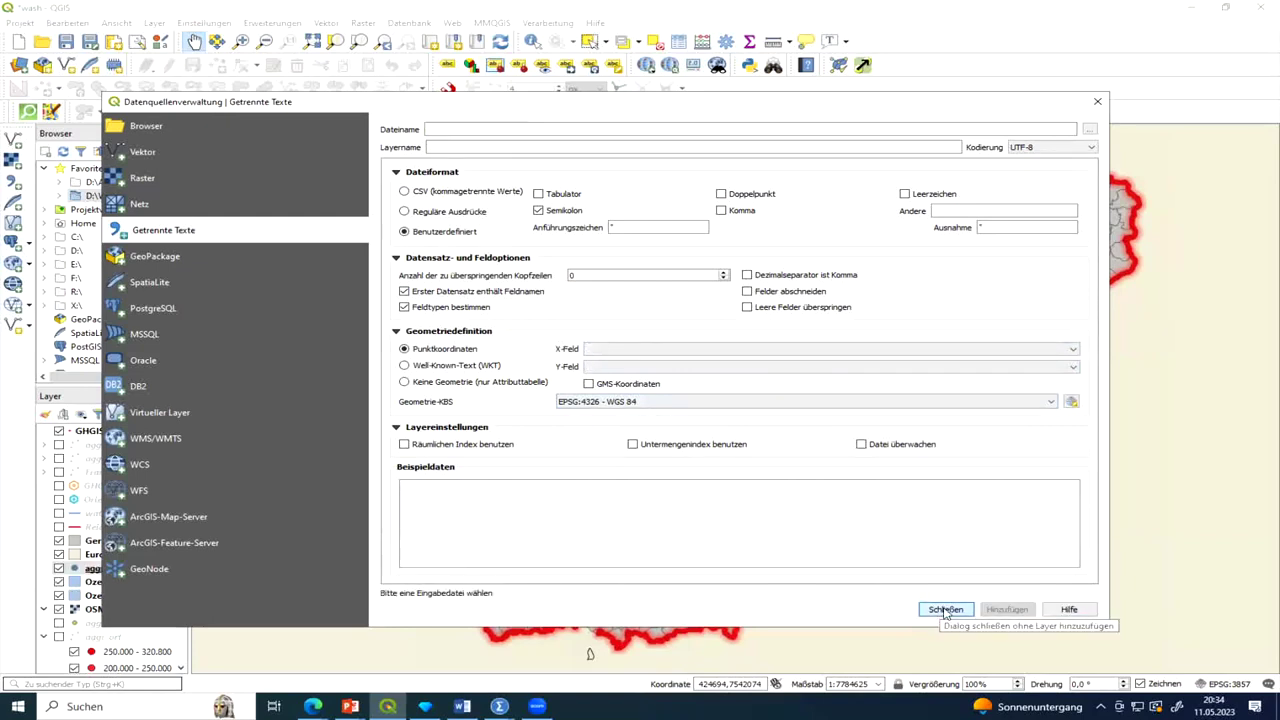
pyautogui.click(944, 610)
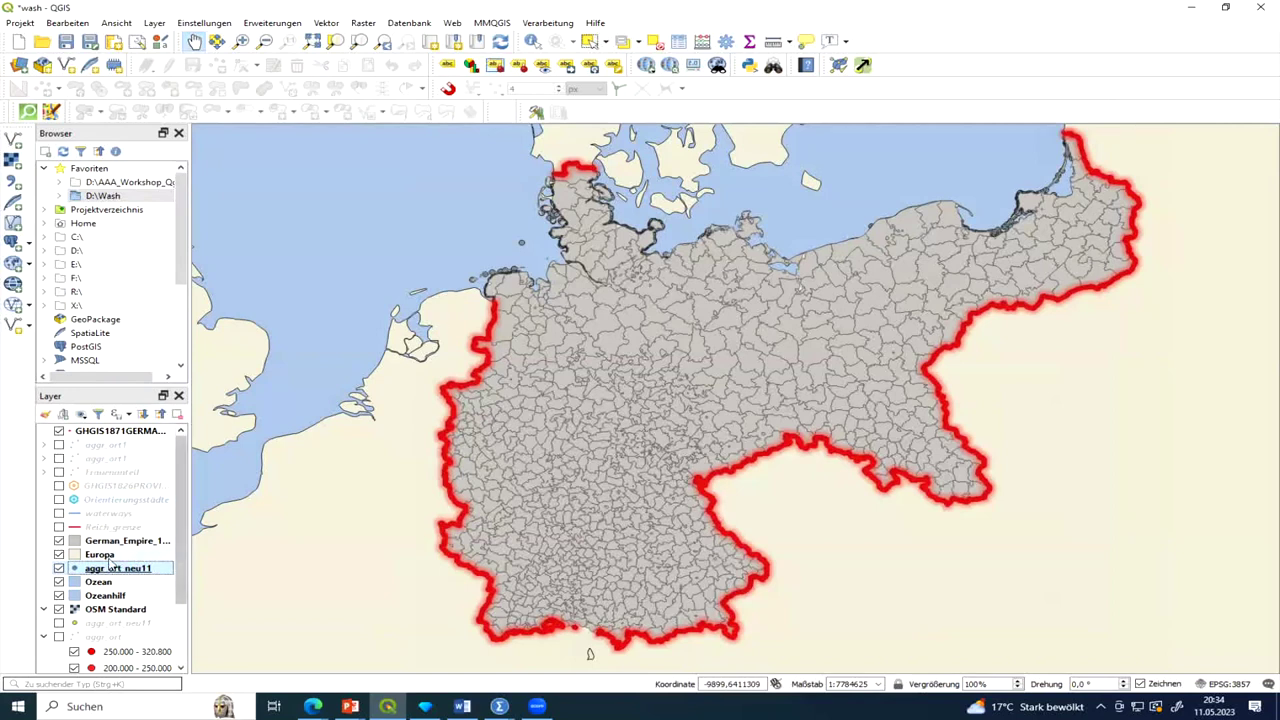
pyautogui.moveTo(112, 572); pyautogui.dragTo(108, 440)
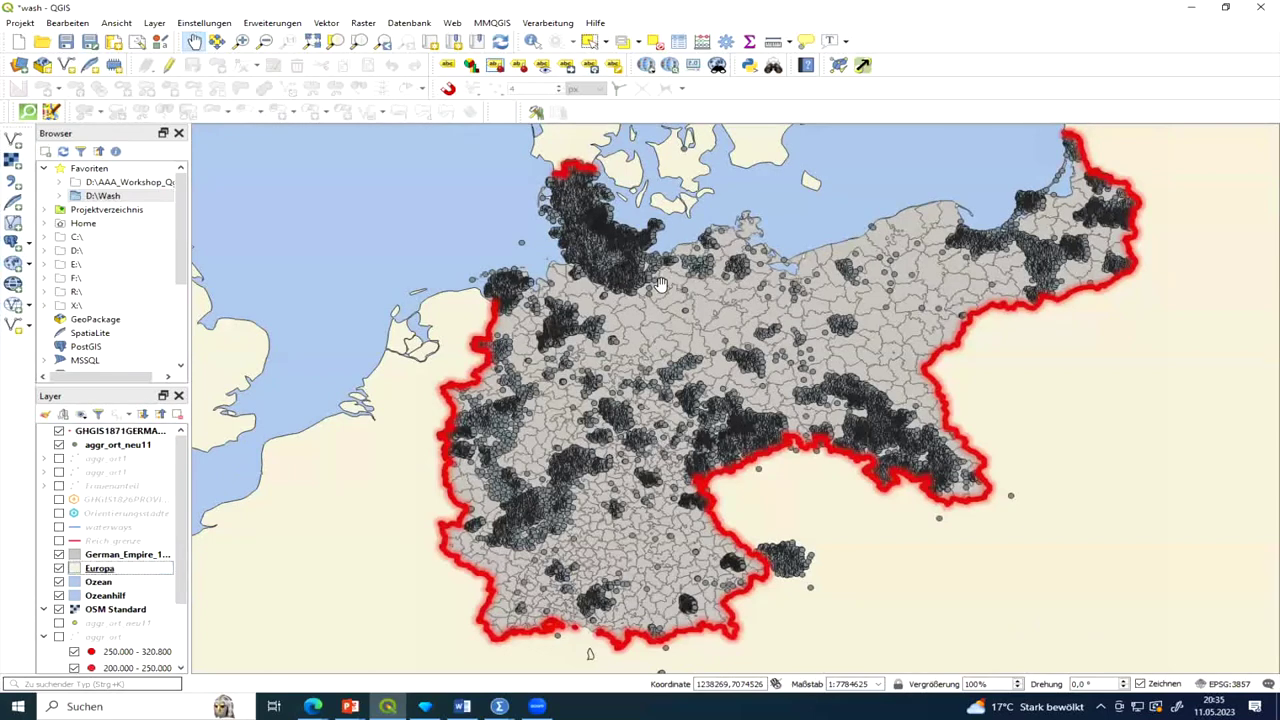
# Hide the German_Empire, Europa, Ozean, Ozeanhilf and GHGIS1871 boundary layers, leaving the place points over the OSM basemap worldwide.
pyautogui.scroll(2, 662, 283)
pyautogui.moveTo(500, 203); pyautogui.dragTo(637, 387)
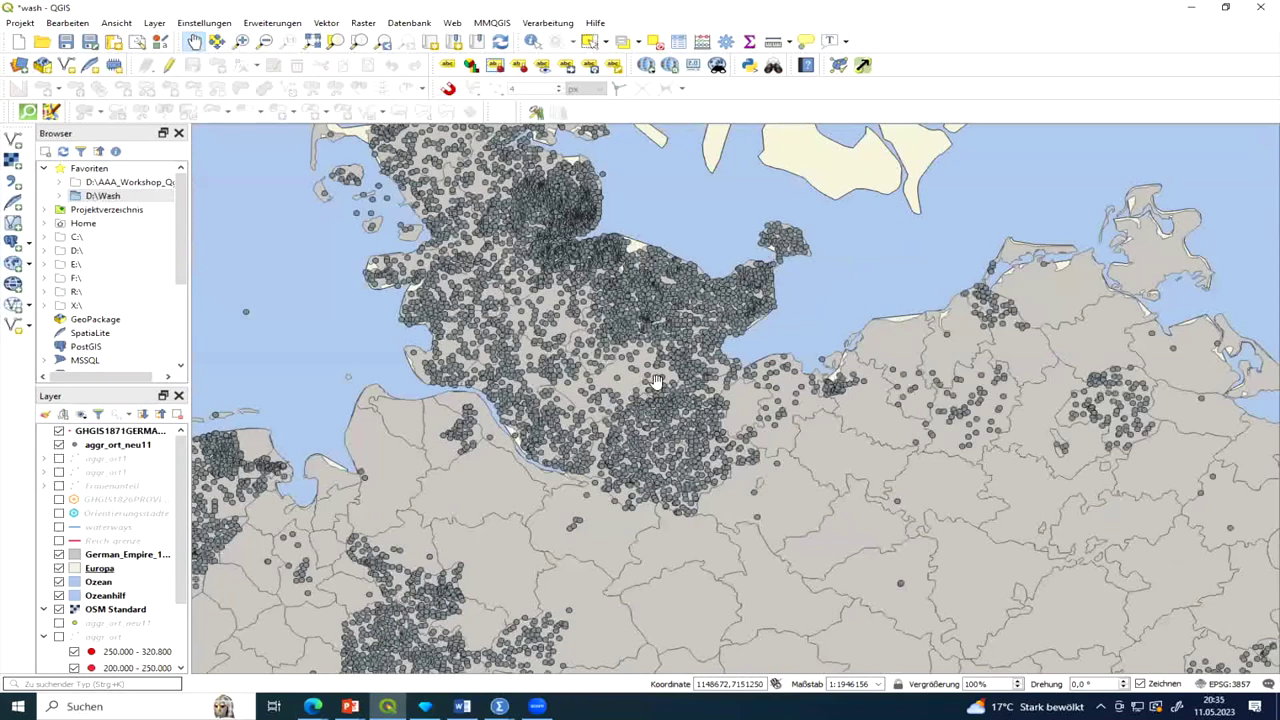
pyautogui.scroll(-3, 652, 386)
pyautogui.scroll(-2, 657, 388)
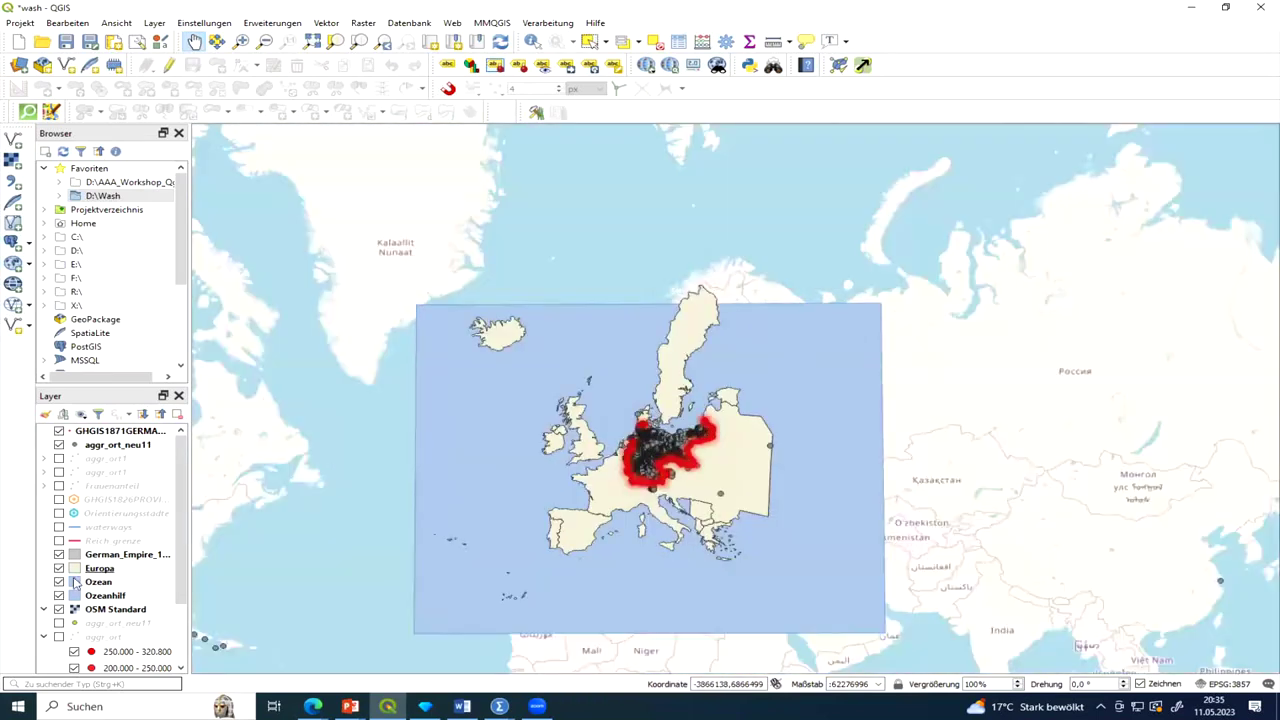
pyautogui.click(59, 555)
pyautogui.click(59, 568)
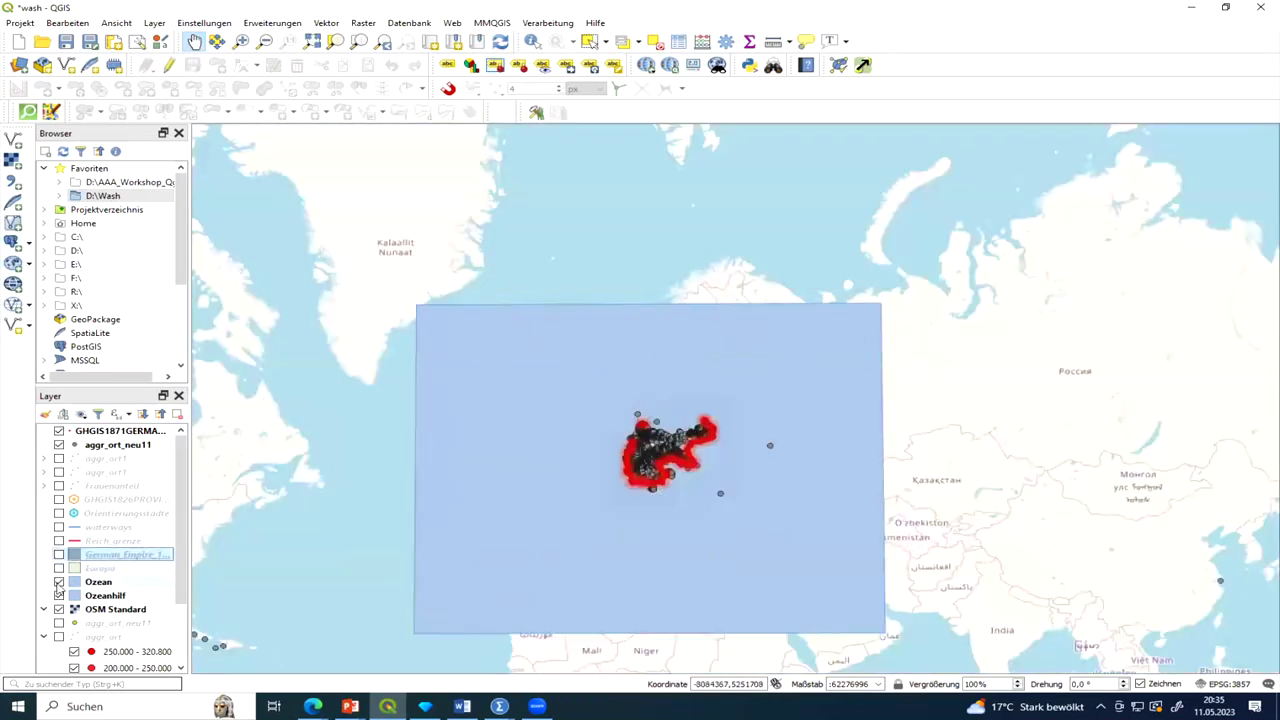
pyautogui.click(59, 582)
pyautogui.click(59, 596)
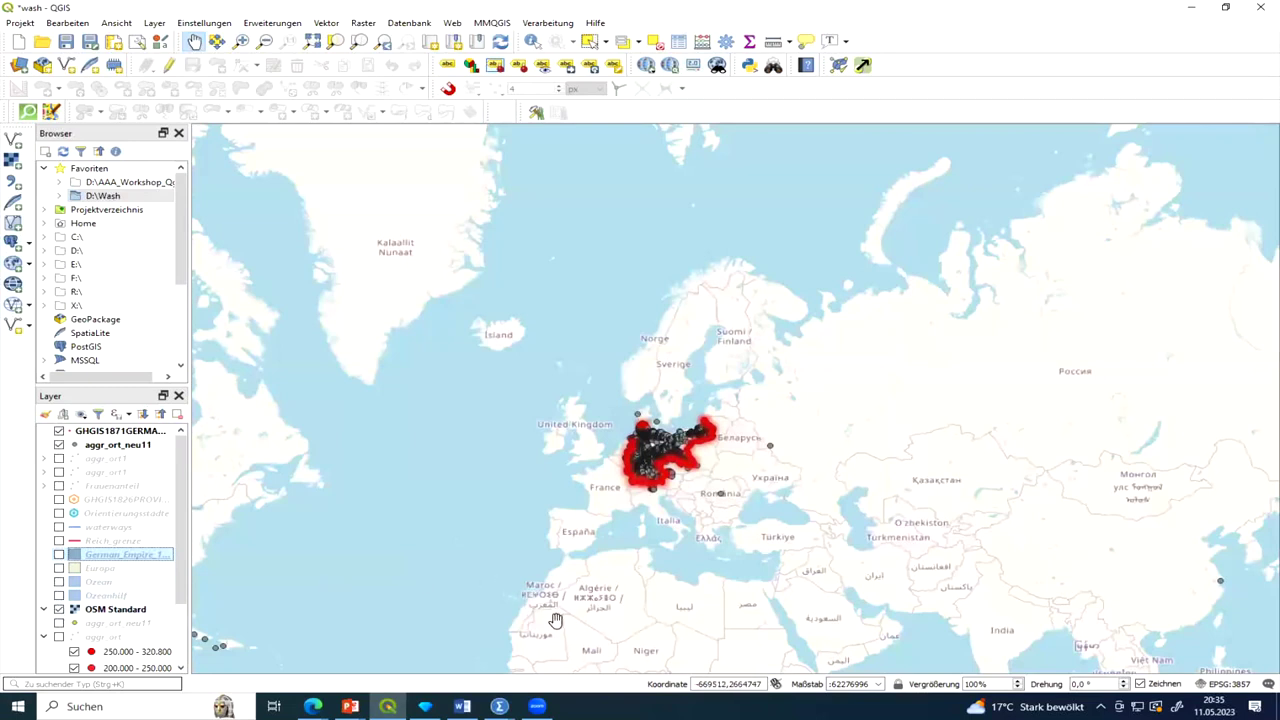
pyautogui.scroll(-1, 557, 620)
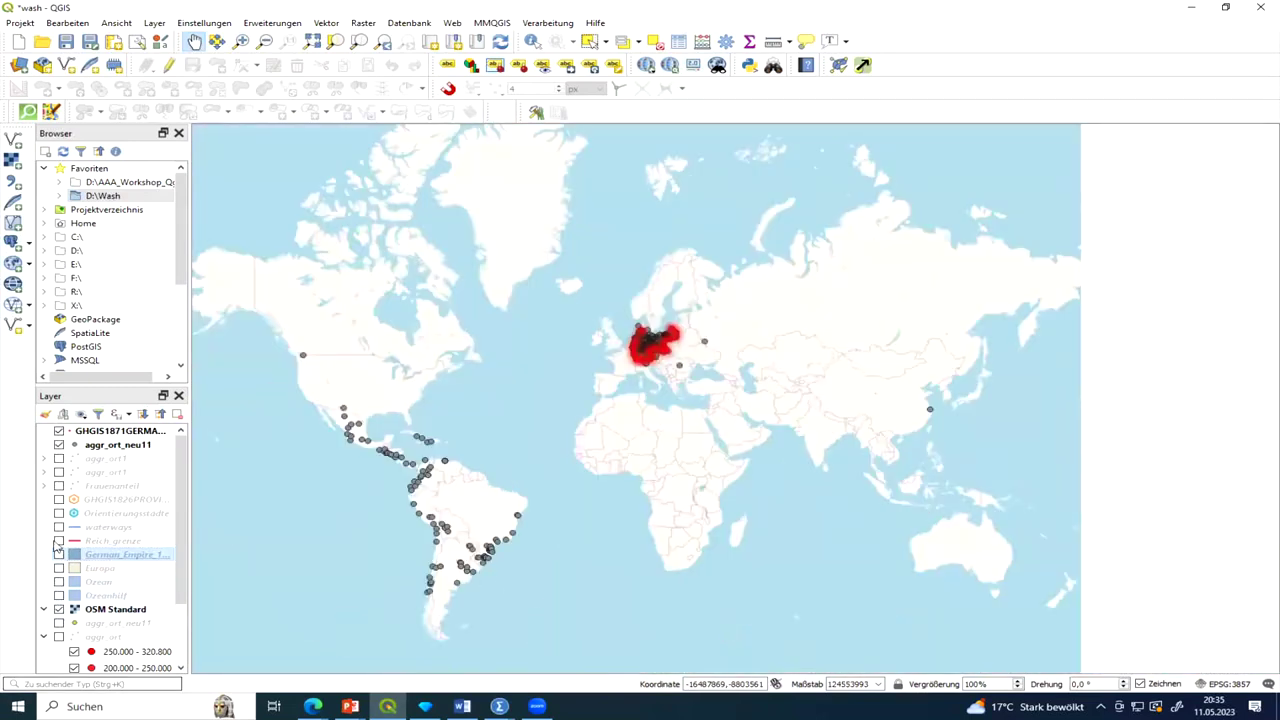
pyautogui.click(58, 431)
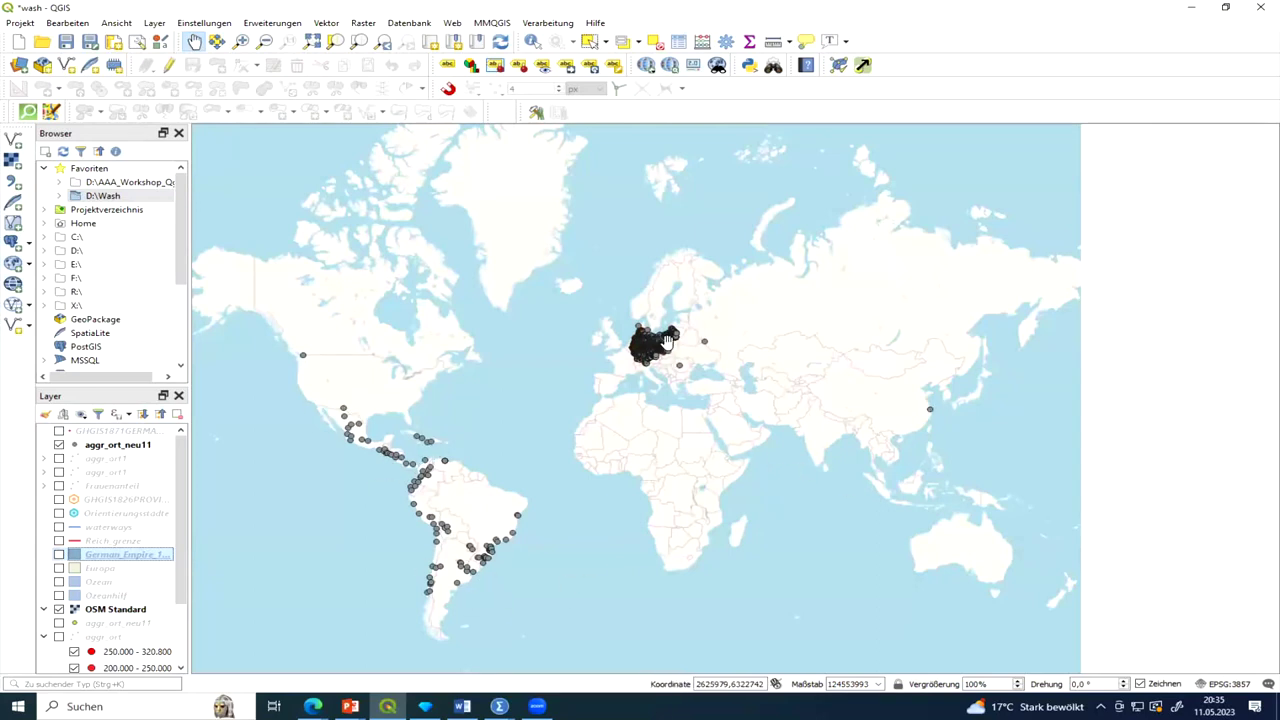
# Examine the distribution of the place points across Germany, closing in on the area around Oldenburg and Bremen.
pyautogui.scroll(4, 646, 368)
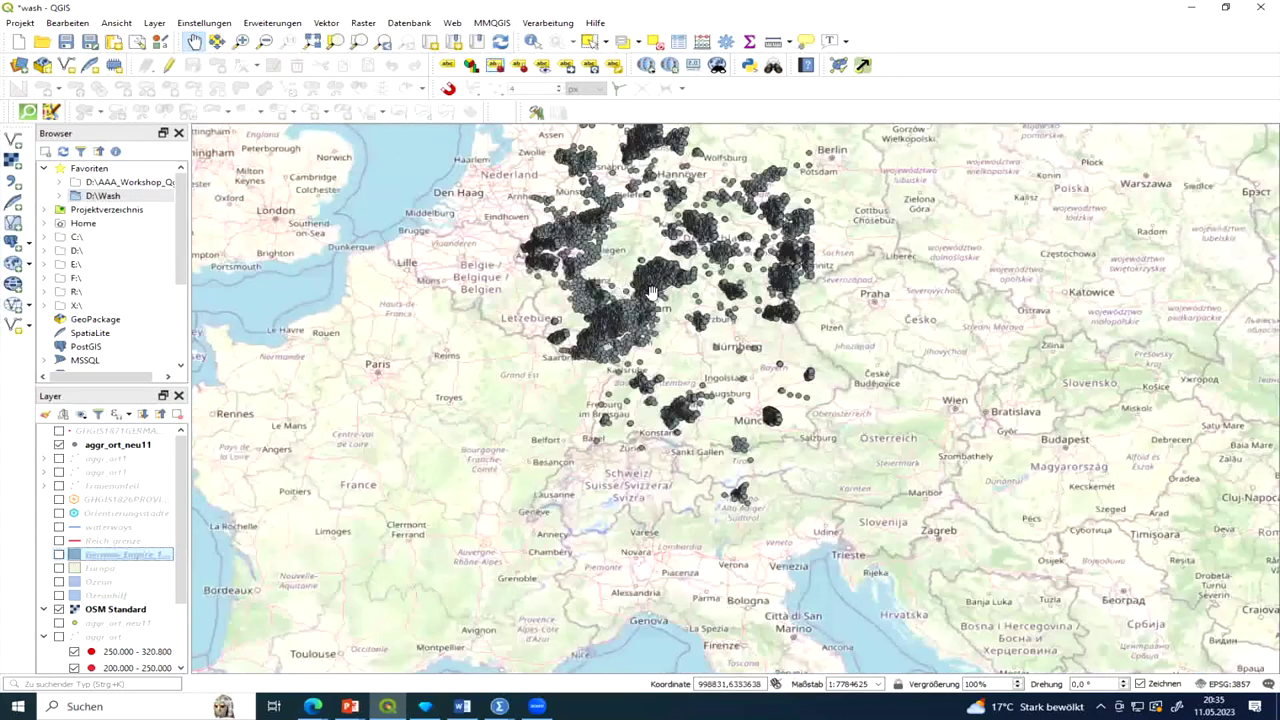
pyautogui.scroll(1, 651, 291)
pyautogui.moveTo(651, 291); pyautogui.dragTo(629, 471)
pyautogui.scroll(1, 629, 471)
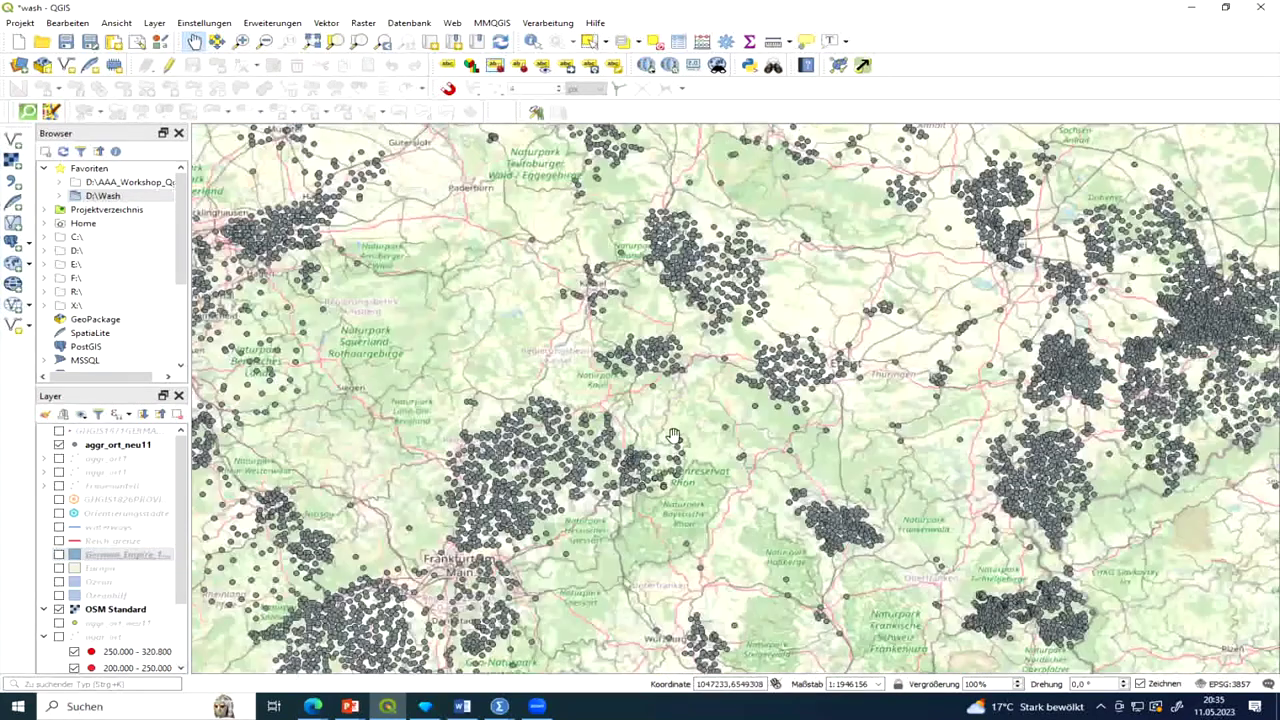
pyautogui.moveTo(673, 436); pyautogui.dragTo(898, 456)
pyautogui.moveTo(676, 245); pyautogui.dragTo(711, 380)
pyautogui.scroll(-1, 711, 380)
pyautogui.moveTo(809, 317); pyautogui.dragTo(752, 400)
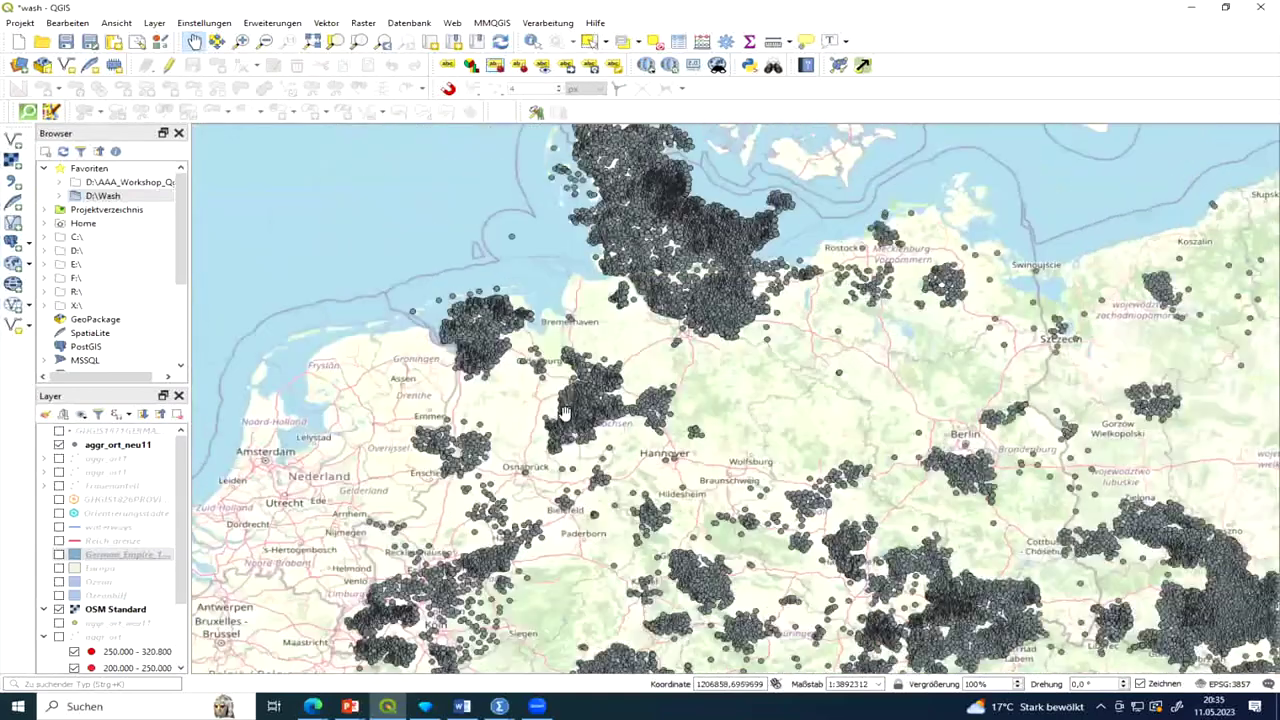
pyautogui.scroll(2, 567, 378)
pyautogui.moveTo(380, 310); pyautogui.dragTo(664, 444)
pyautogui.scroll(1, 630, 432)
pyautogui.scroll(1, 664, 444)
pyautogui.scroll(-1, 664, 444)
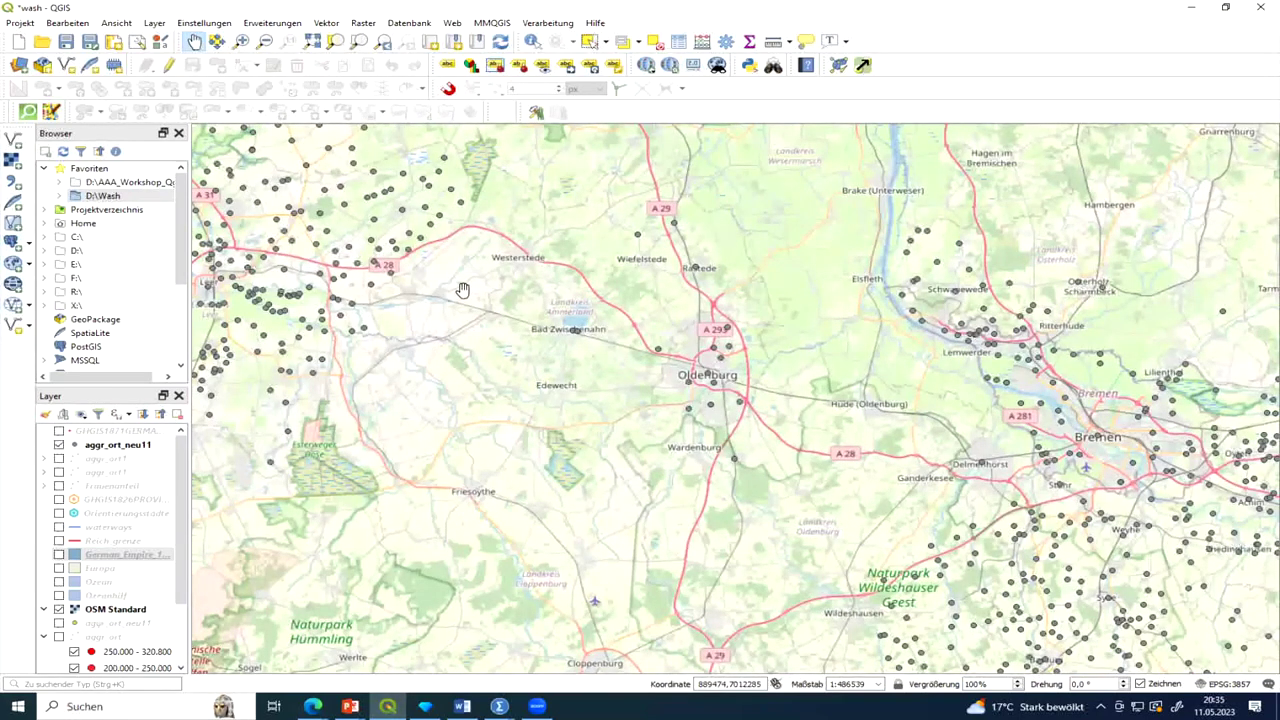
# Identify two place points of aggr_ort_neu11 at Oldenburg and inspect their attributes, closing each attribute form again.
pyautogui.click(532, 41)
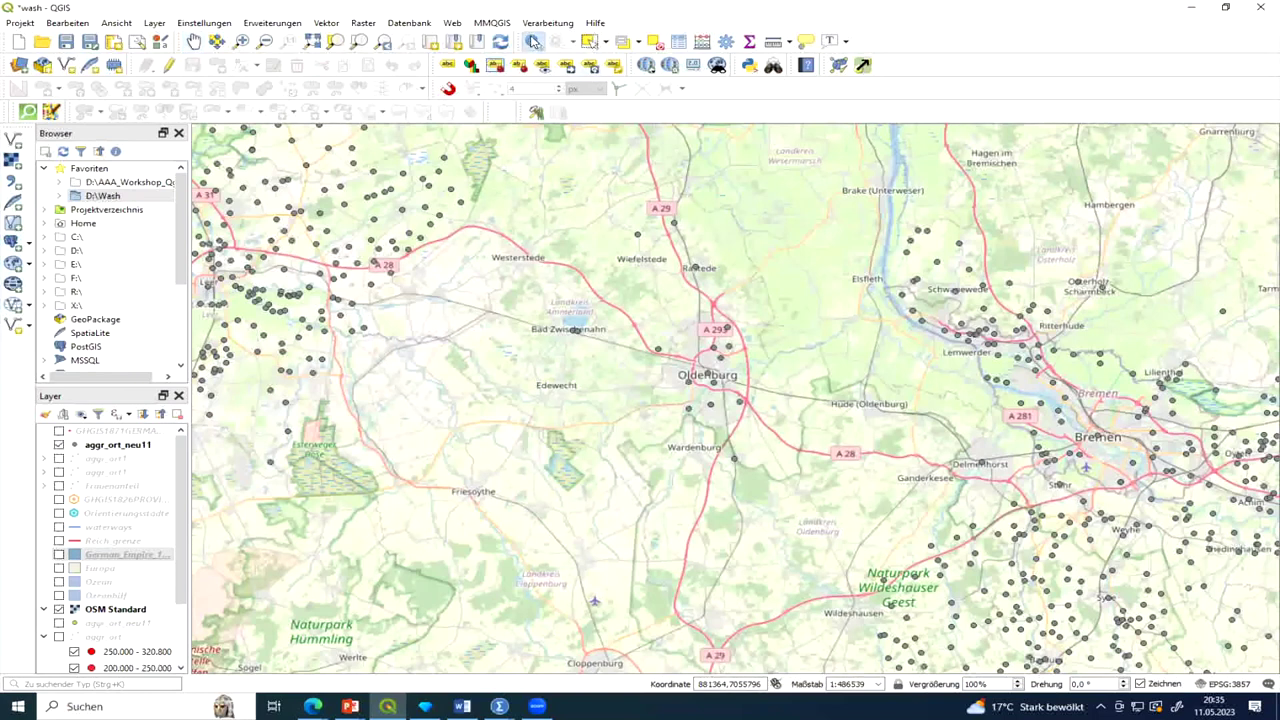
pyautogui.click(128, 445)
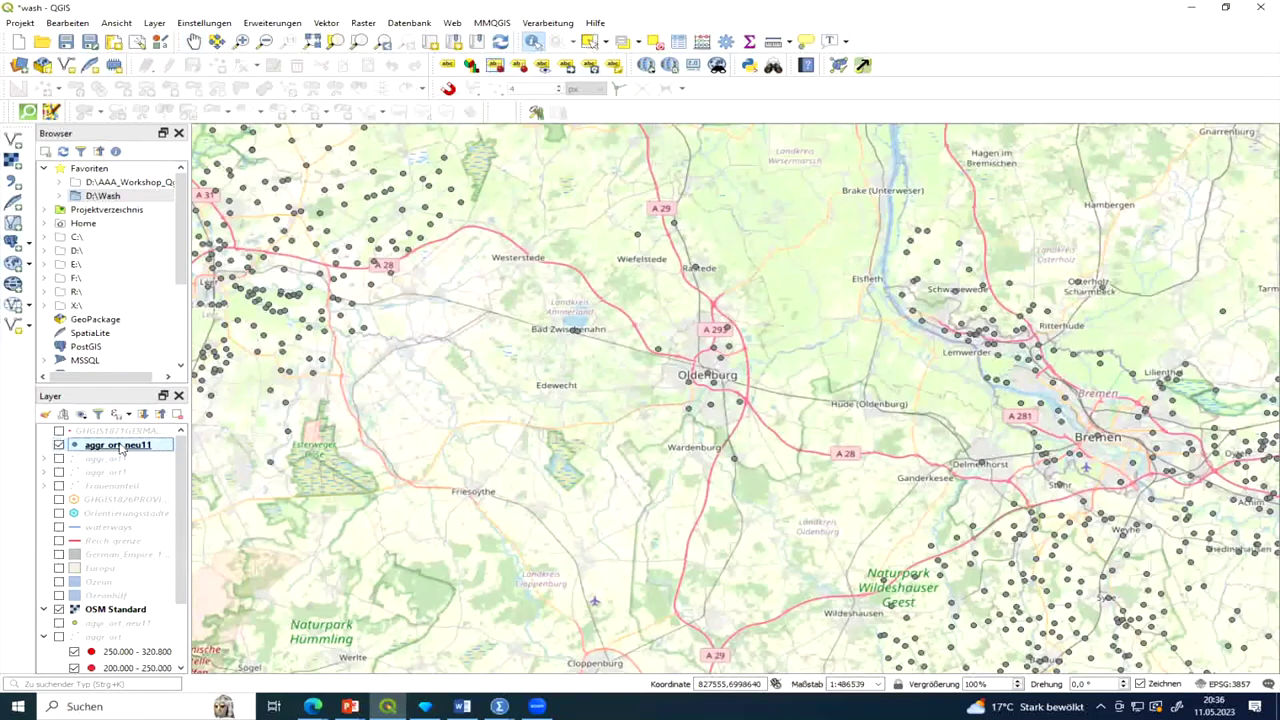
pyautogui.click(712, 376)
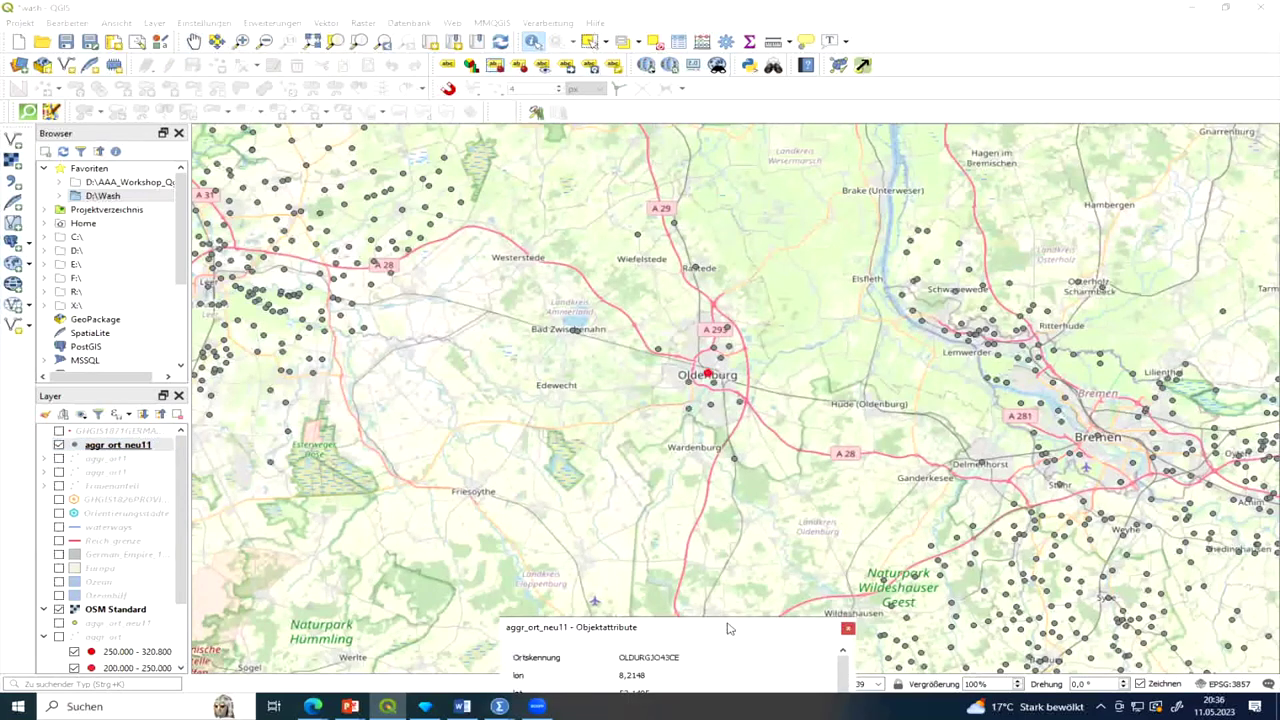
pyautogui.moveTo(728, 628); pyautogui.dragTo(426, 213)
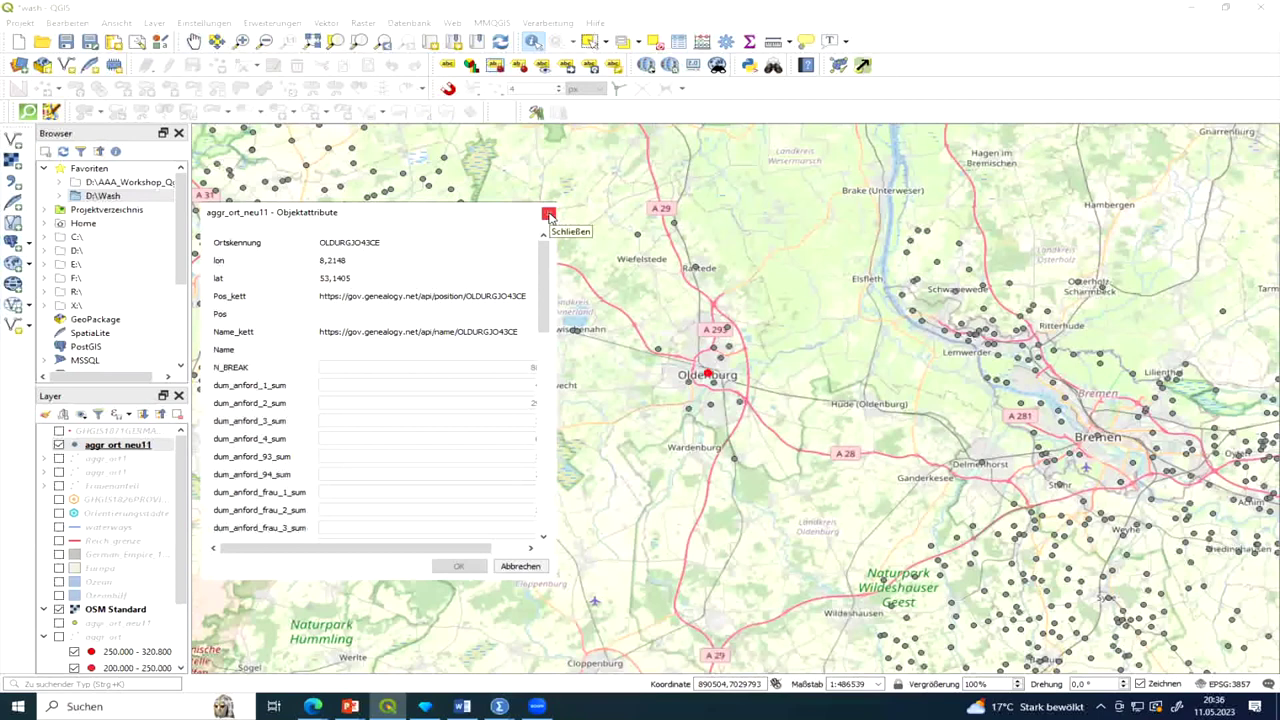
pyautogui.click(548, 215)
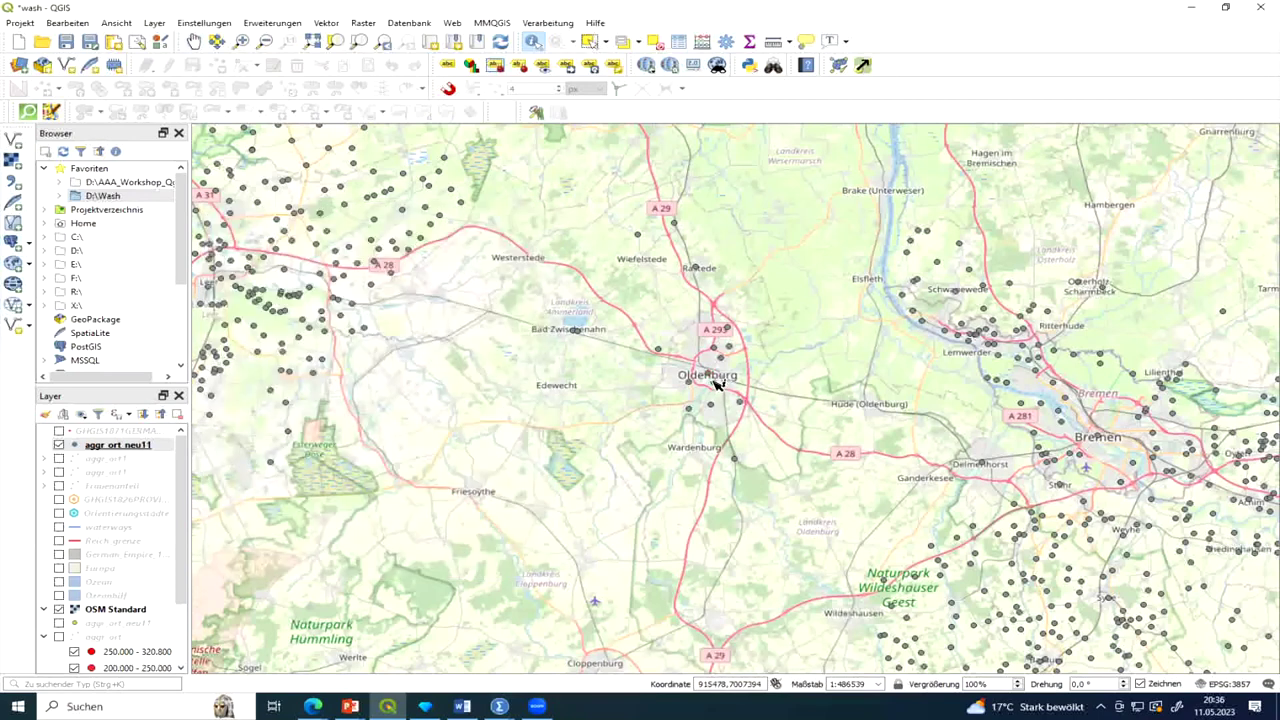
pyautogui.click(713, 381)
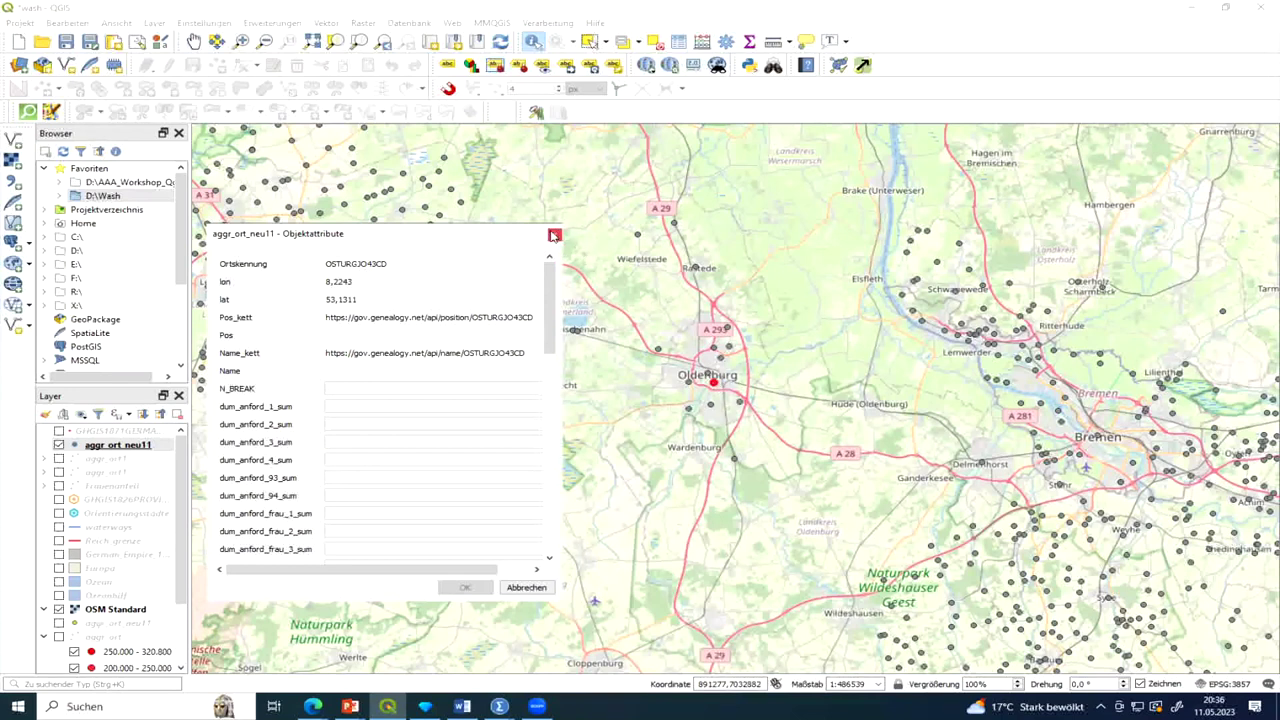
pyautogui.press('Escape')
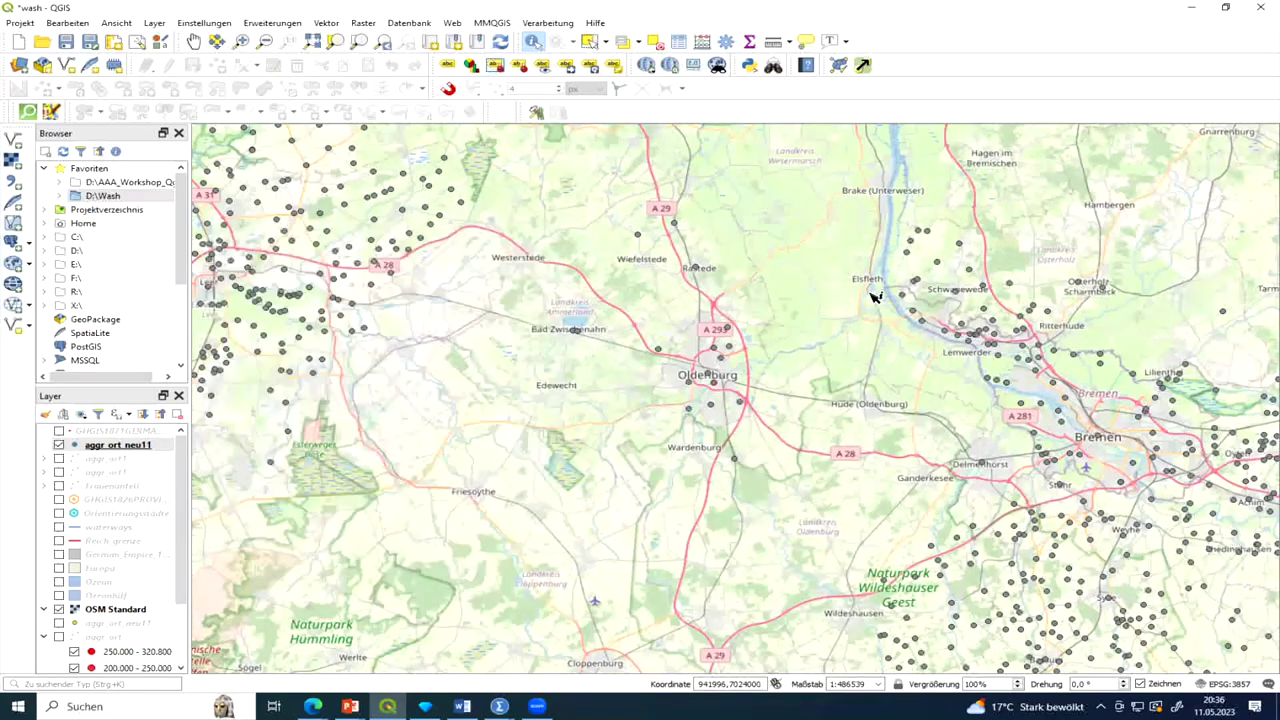
# Show the German_Empire, Europa, Ozean and Ozeanhilf layers again beneath the place points, with the whole empire in view.
pyautogui.scroll(-3, 871, 294)
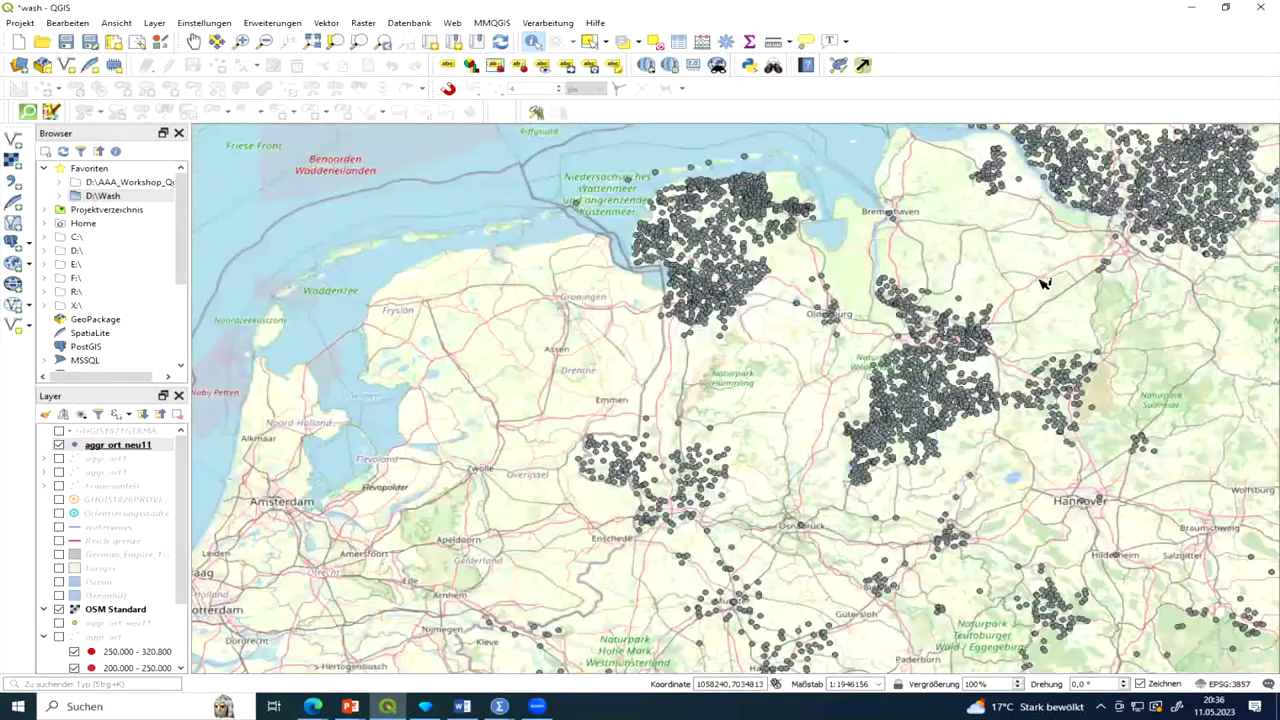
pyautogui.scroll(-1, 1040, 276)
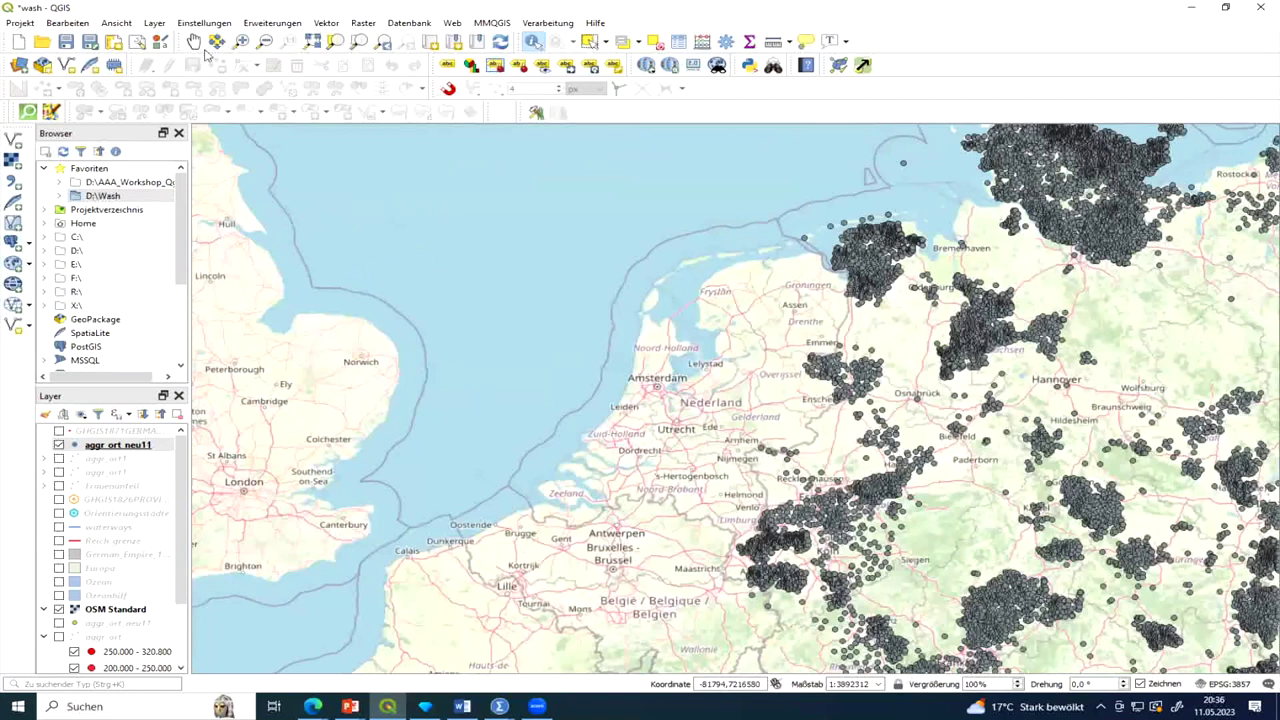
pyautogui.click(193, 41)
pyautogui.moveTo(1132, 308); pyautogui.dragTo(822, 410)
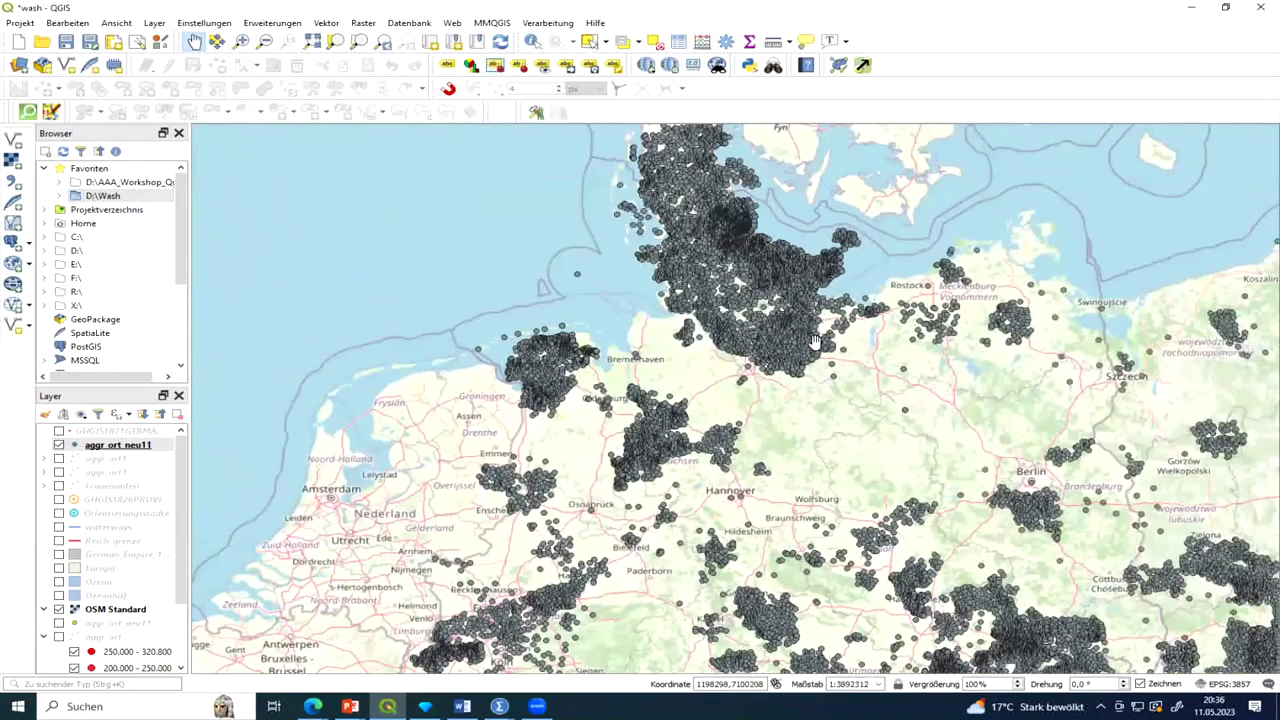
pyautogui.scroll(-1, 812, 342)
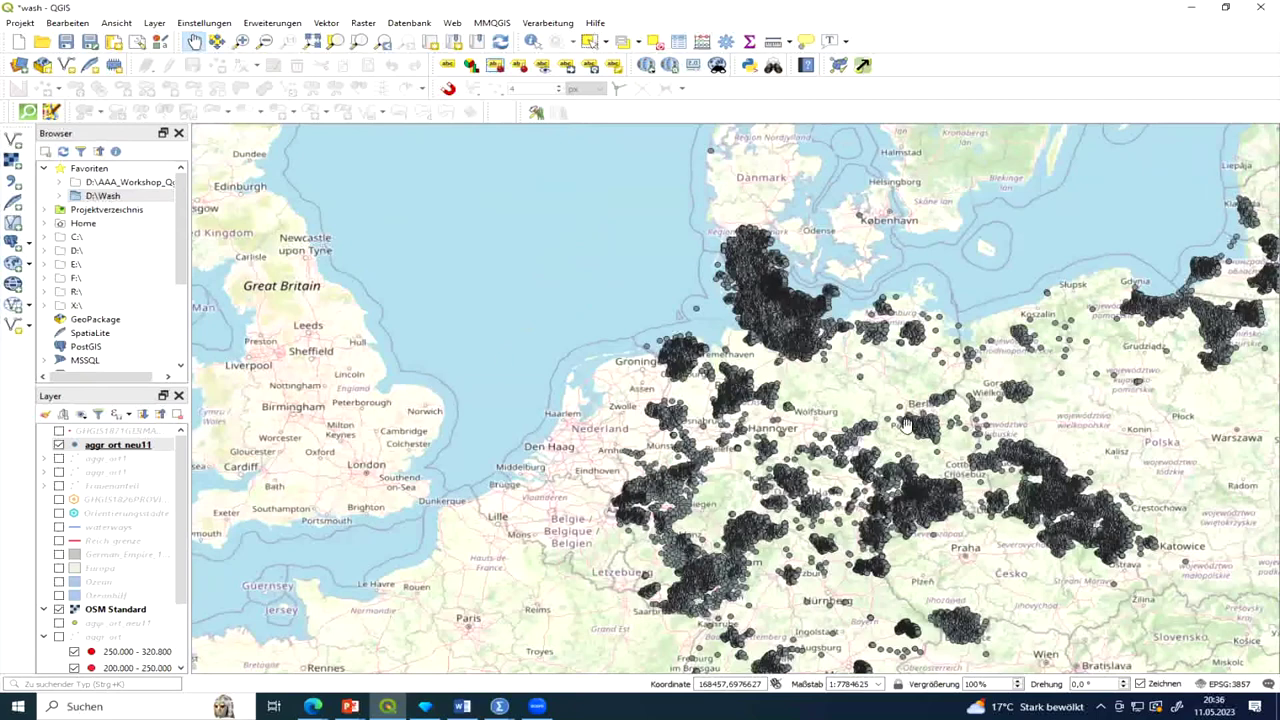
pyautogui.moveTo(1013, 399); pyautogui.dragTo(772, 357)
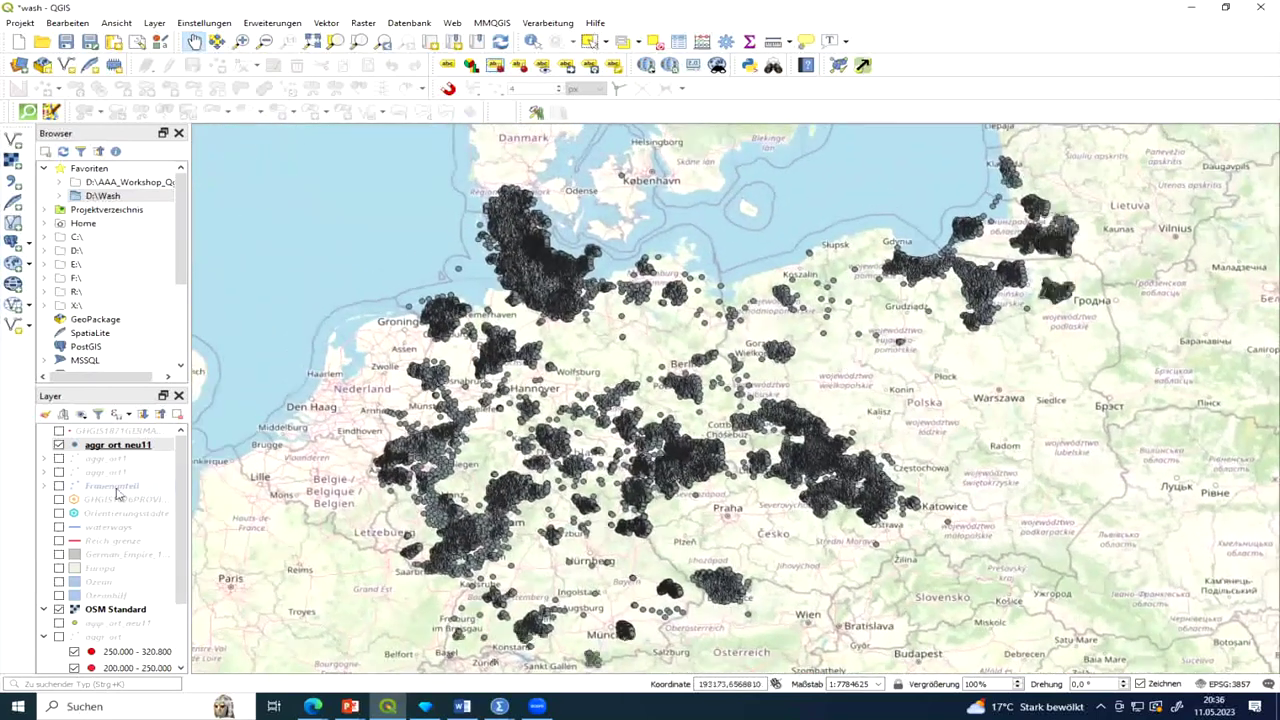
pyautogui.click(58, 554)
pyautogui.click(58, 568)
pyautogui.click(58, 581)
pyautogui.click(58, 595)
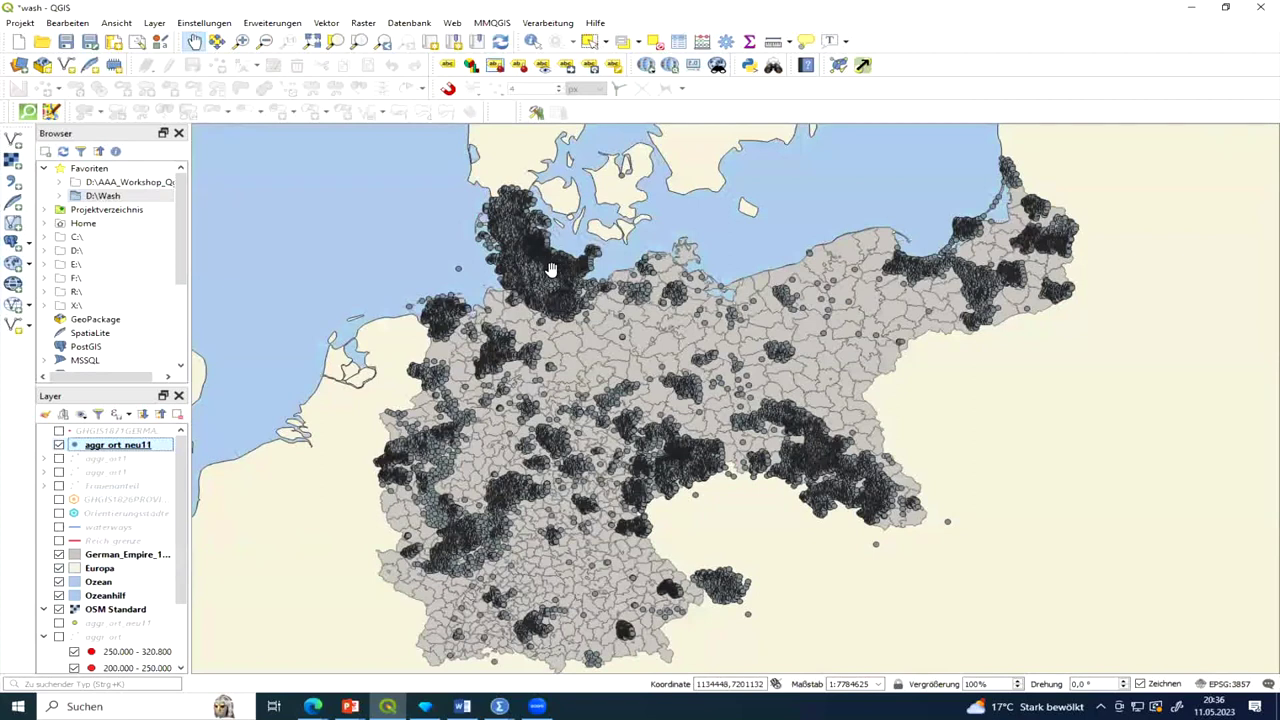
# Display the aggr_ort1 points instead of aggr_ort_neu11, examine their distribution, and show the GHGIS1871 boundary layer.
pyautogui.click(58, 445)
pyautogui.click(58, 458)
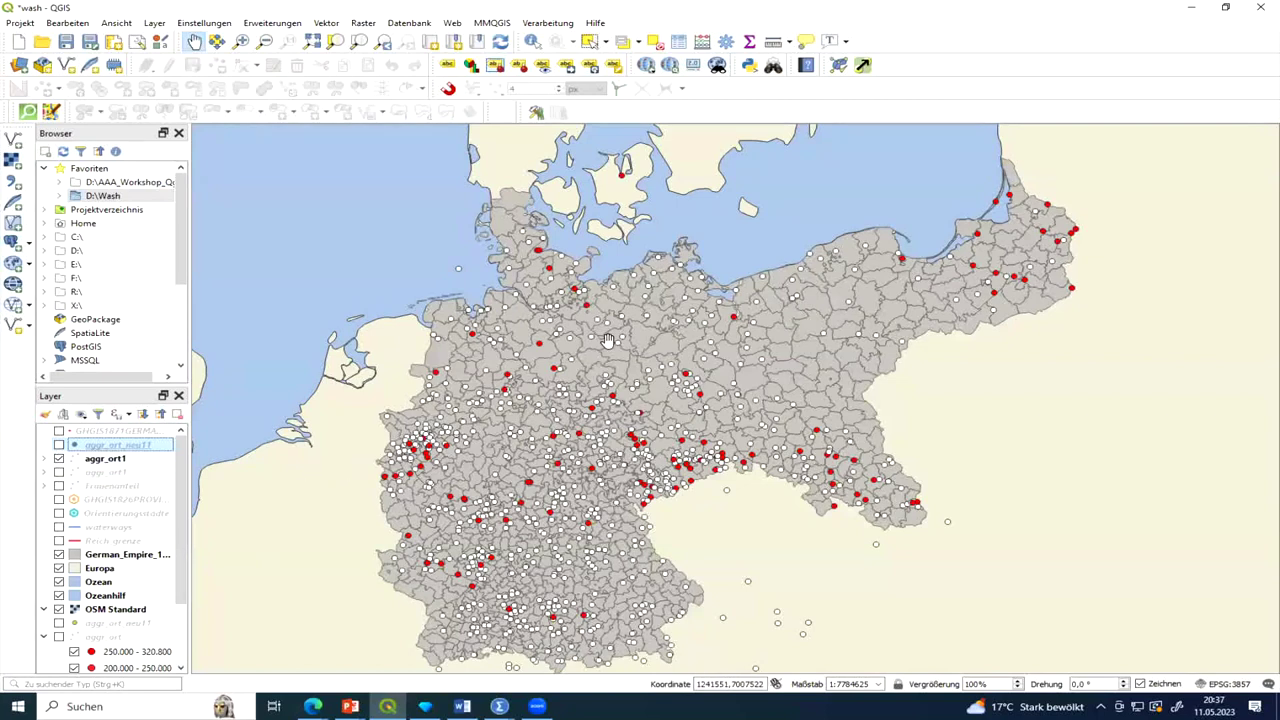
pyautogui.moveTo(743, 494); pyautogui.dragTo(762, 480)
pyautogui.scroll(1, 760, 480)
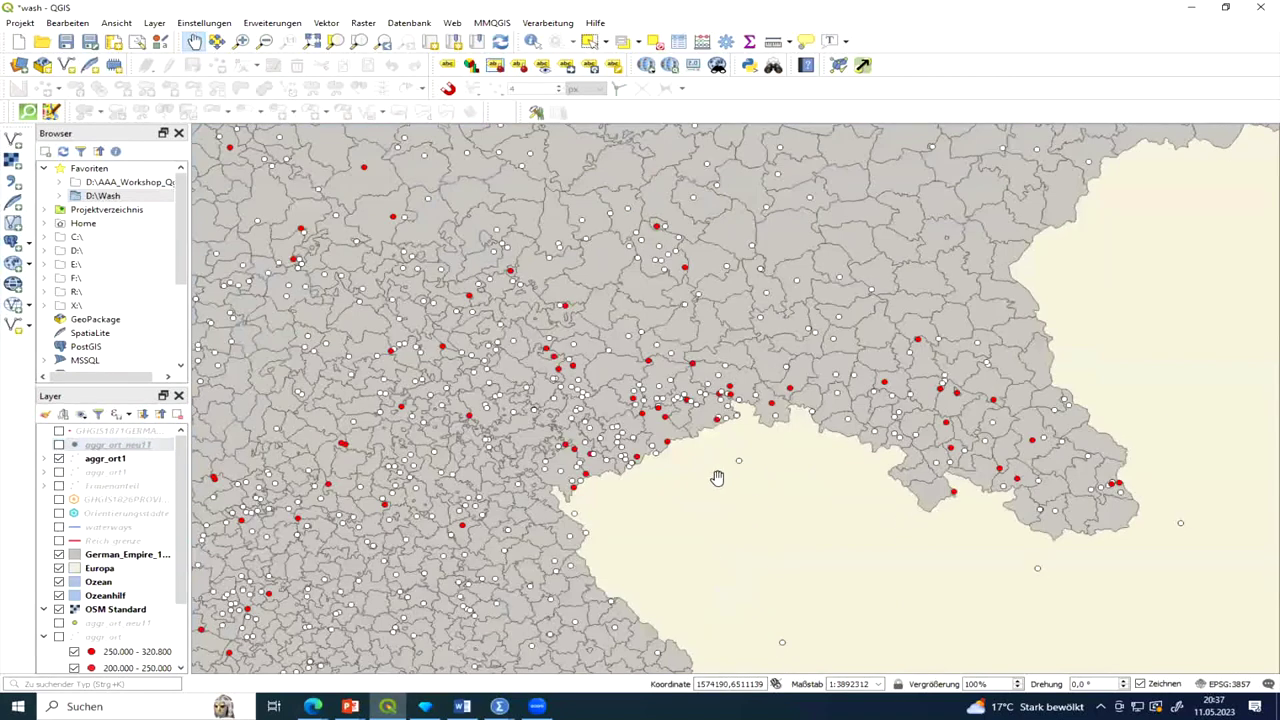
pyautogui.scroll(-1, 717, 477)
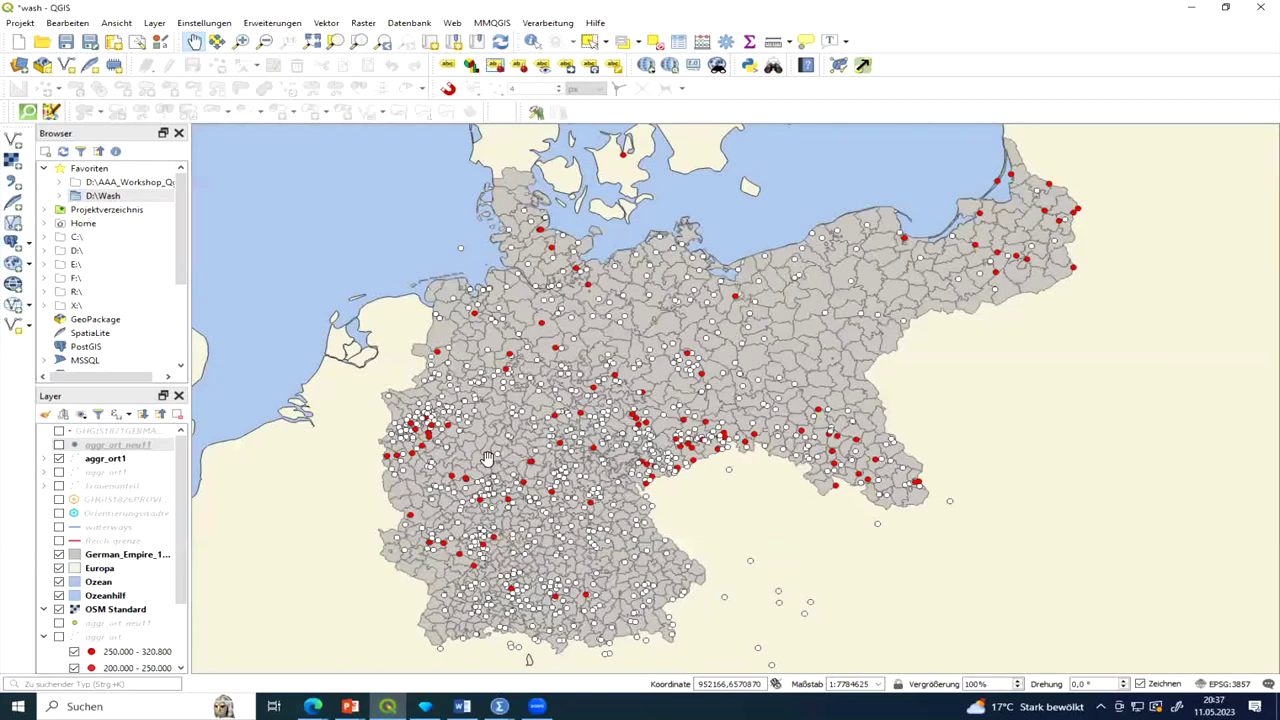
pyautogui.scroll(1, 486, 458)
pyautogui.scroll(-1, 423, 450)
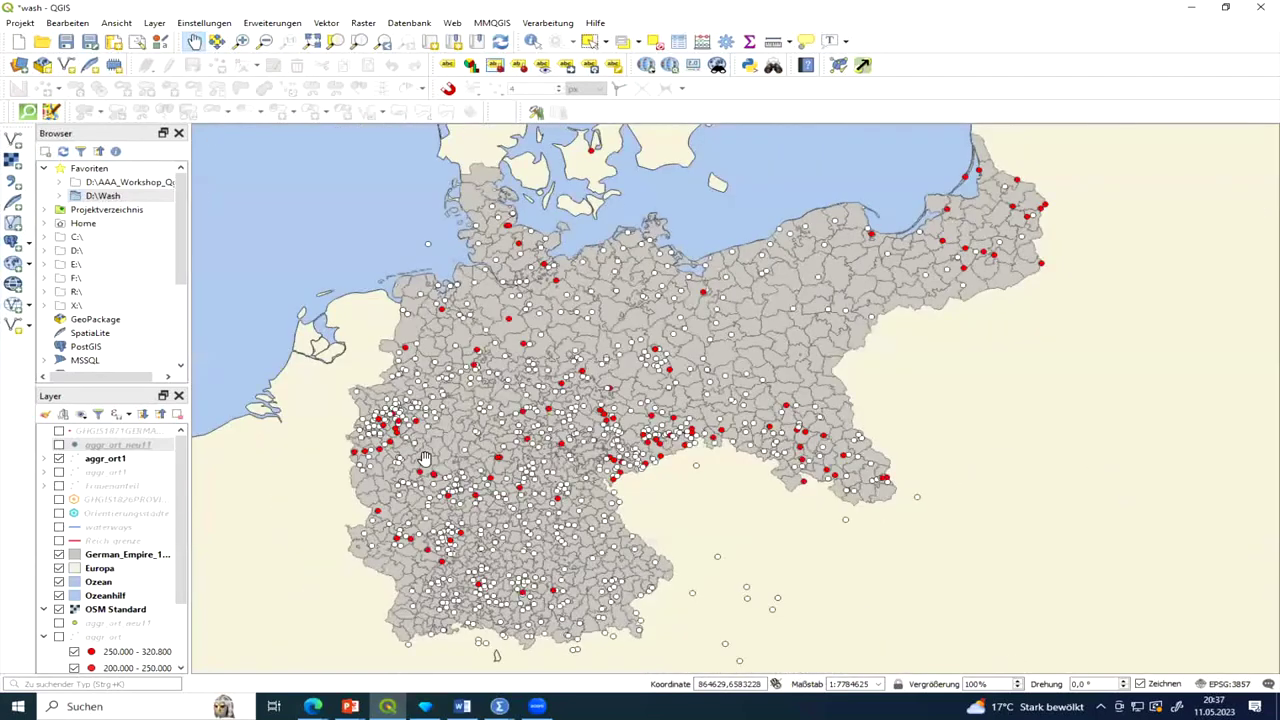
pyautogui.moveTo(714, 504); pyautogui.dragTo(788, 481)
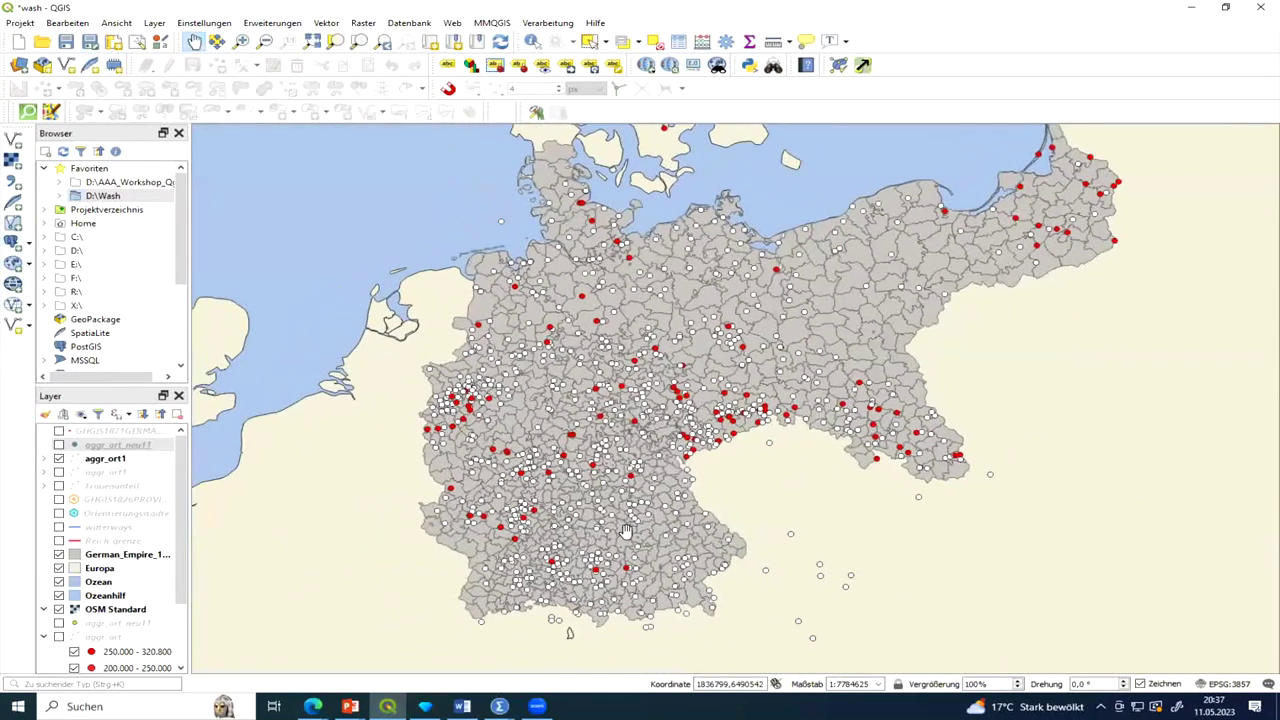
pyautogui.click(59, 431)
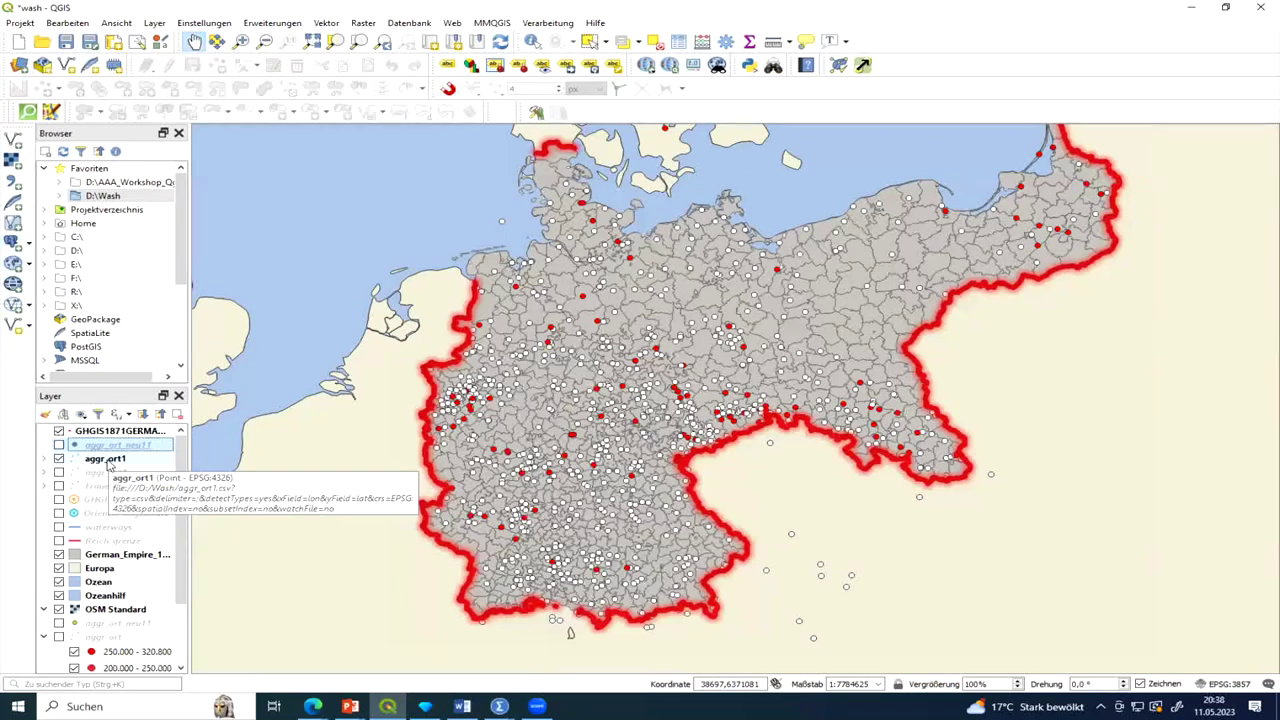
# Open the symbology properties of the aggr_ort1 layer and switch the renderer from graduated to single symbol (Einzelsymbol).
pyautogui.doubleClick(108, 460)
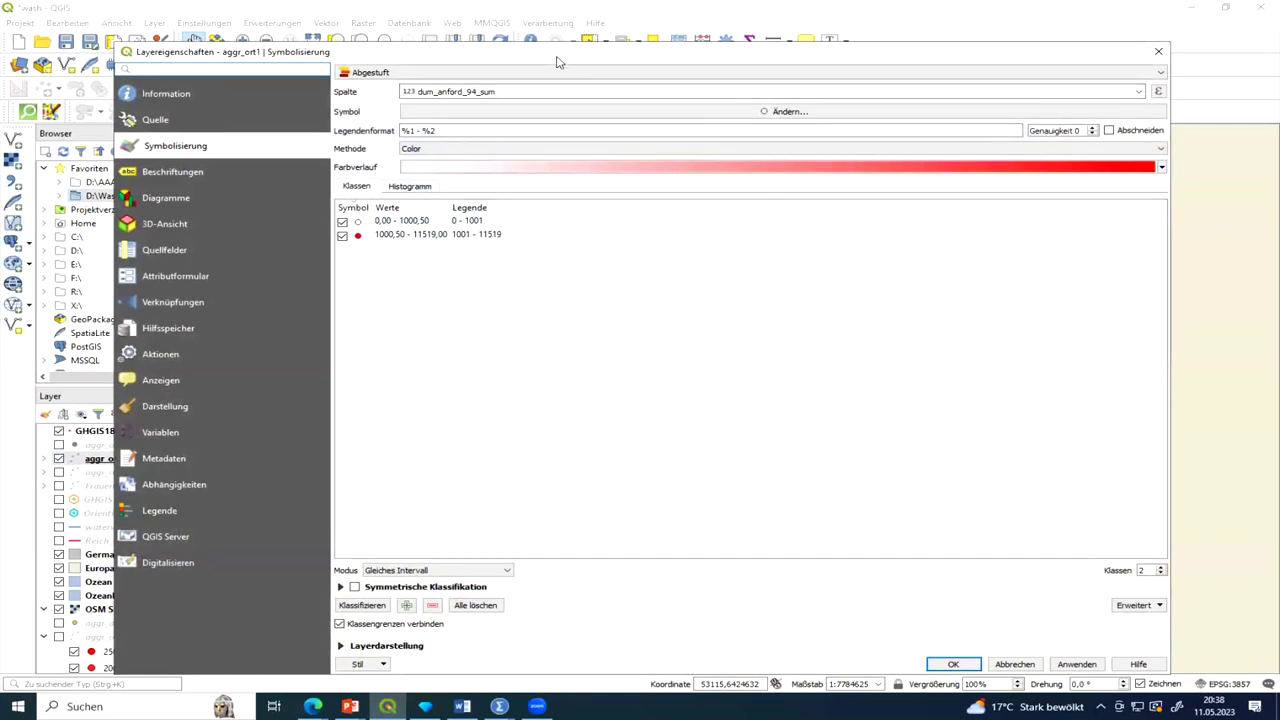
pyautogui.moveTo(558, 62); pyautogui.dragTo(541, 151)
pyautogui.click(1122, 181)
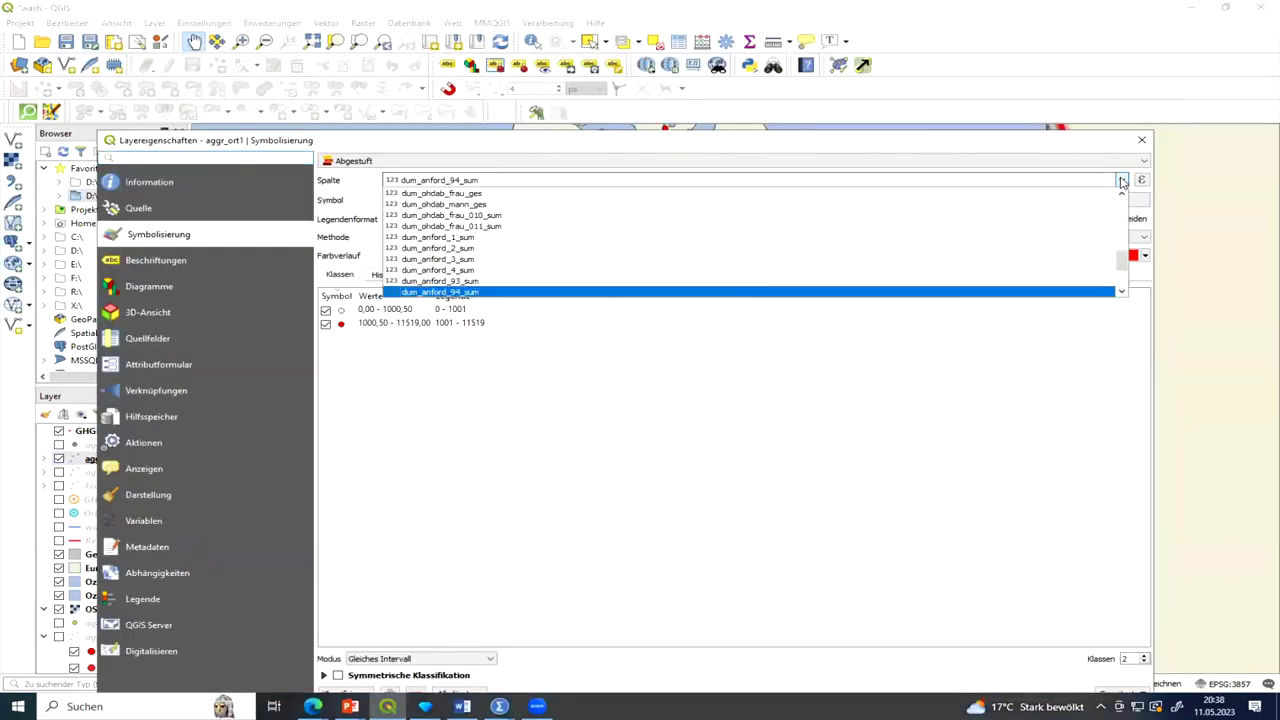
pyautogui.click(626, 160)
pyautogui.click(366, 197)
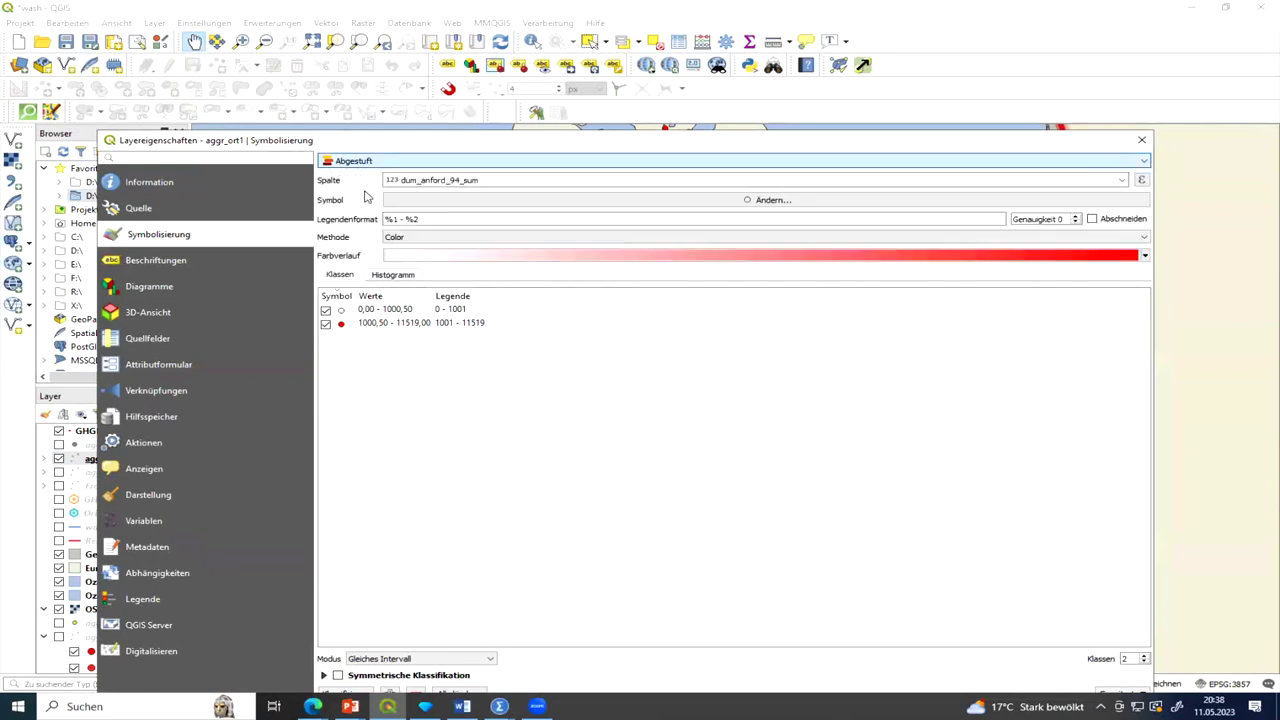
pyautogui.click(450, 161)
pyautogui.click(531, 172)
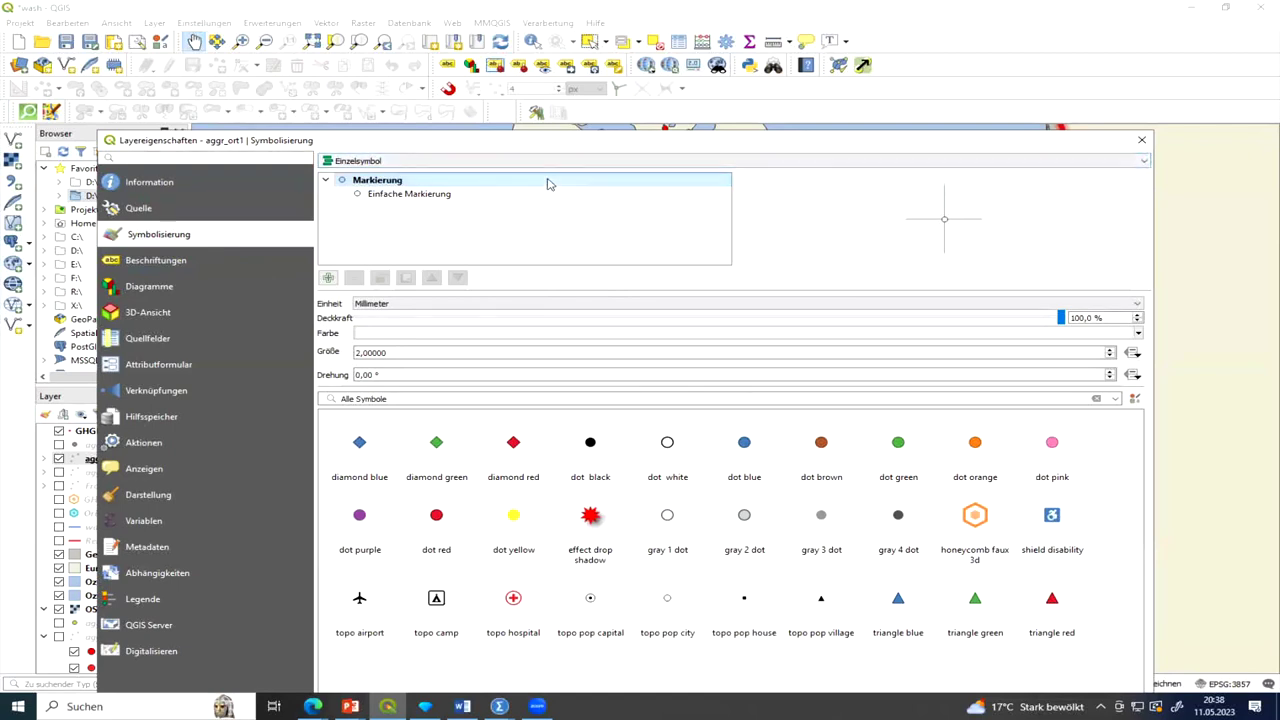
# Set the aggr_ort1 renderer to graduated (Abgestuft) with Gesamt as the value column.
pyautogui.click(440, 163)
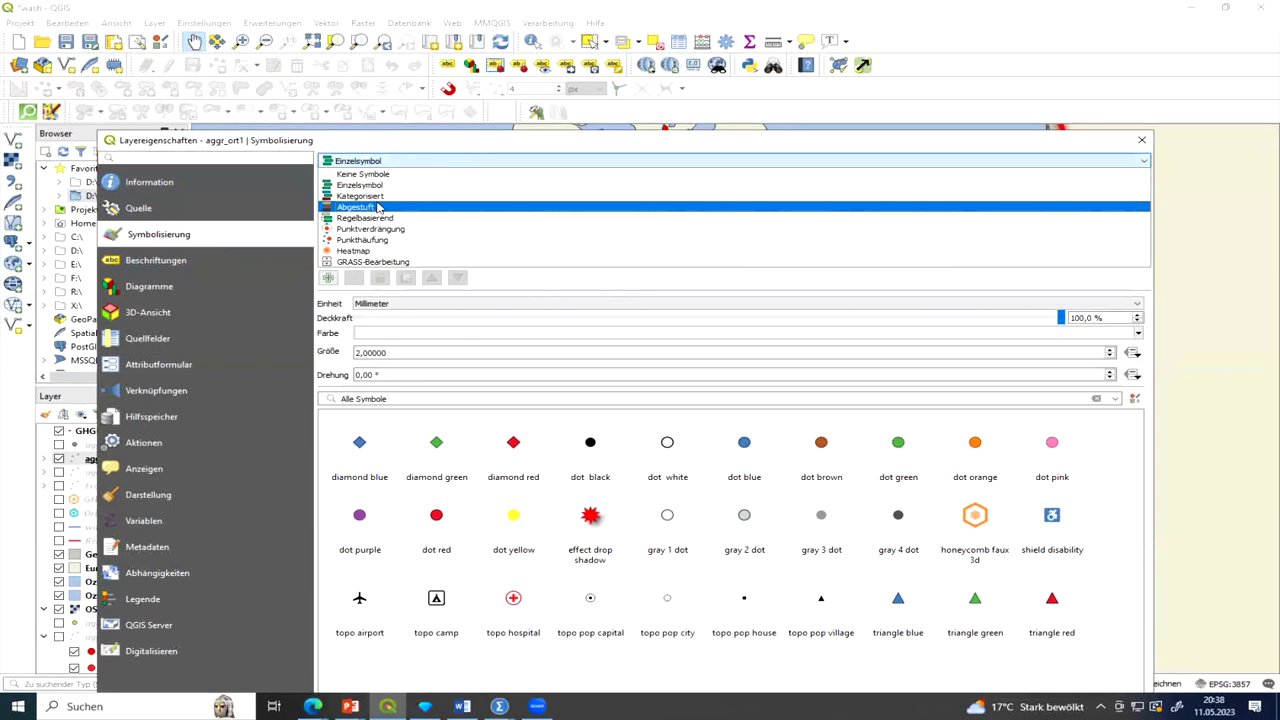
pyautogui.click(372, 207)
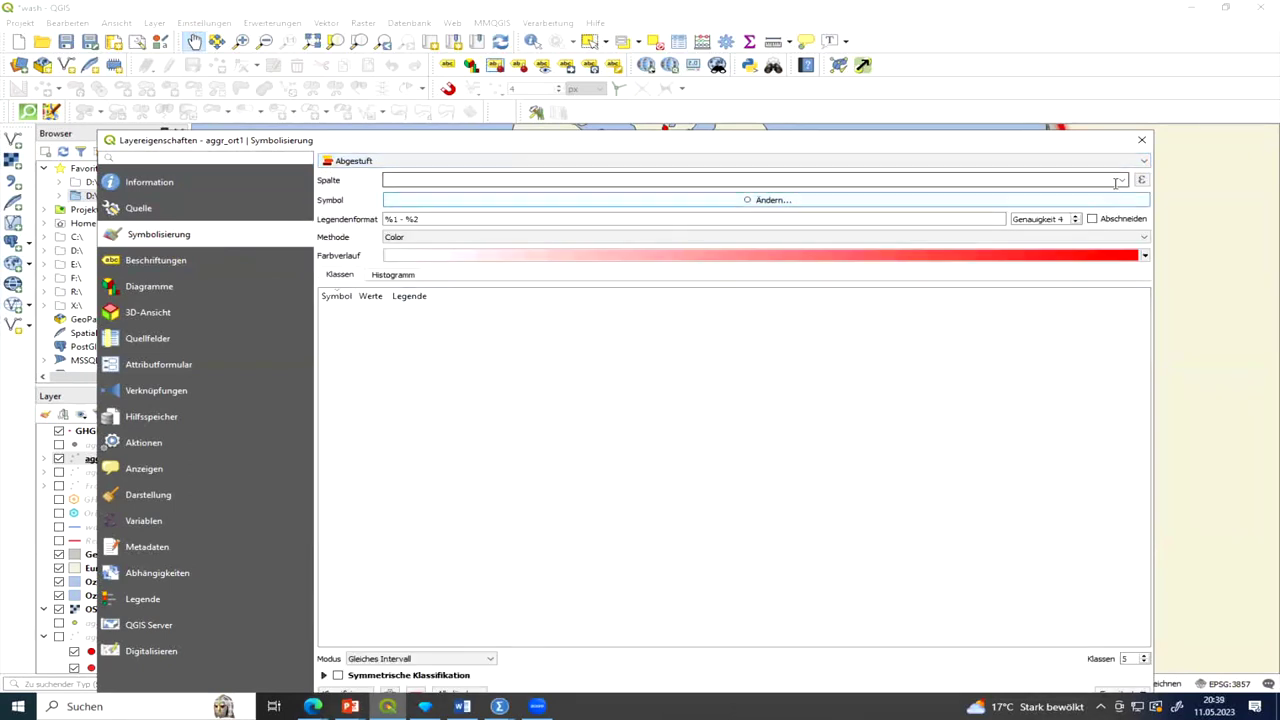
pyautogui.click(1074, 181)
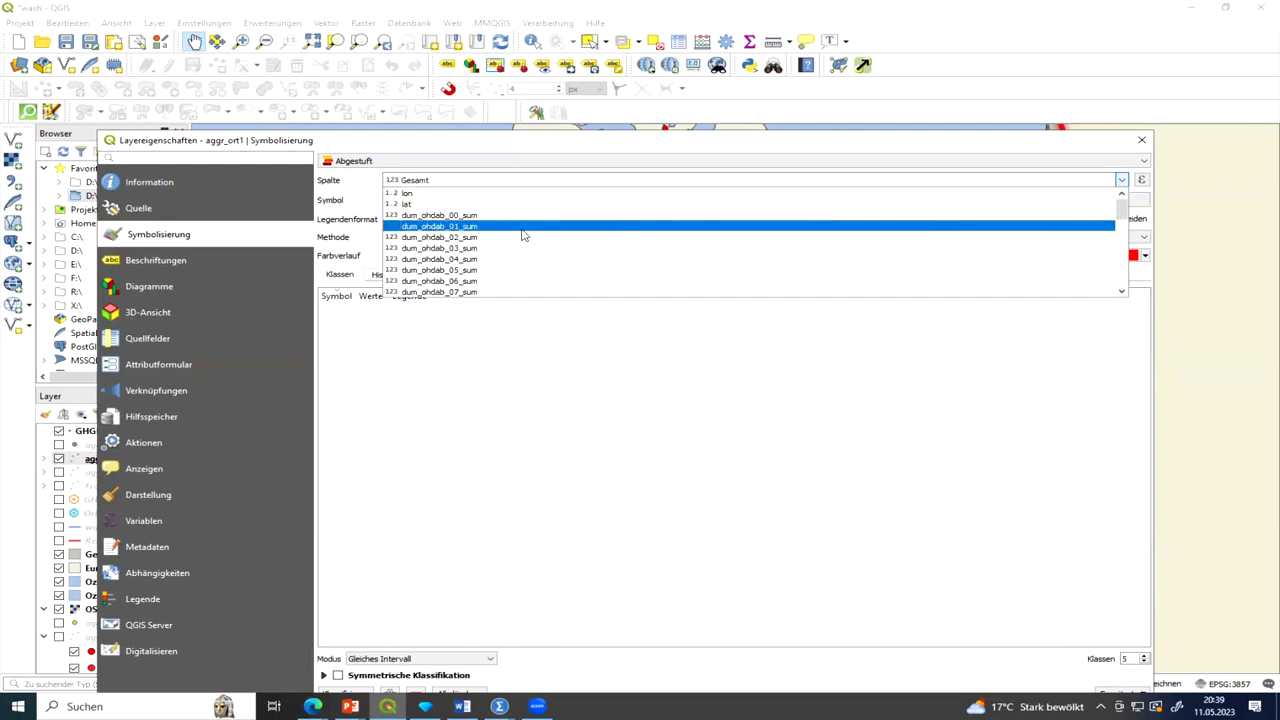
pyautogui.scroll(-1, 519, 235)
pyautogui.scroll(-8, 519, 235)
pyautogui.scroll(4, 519, 235)
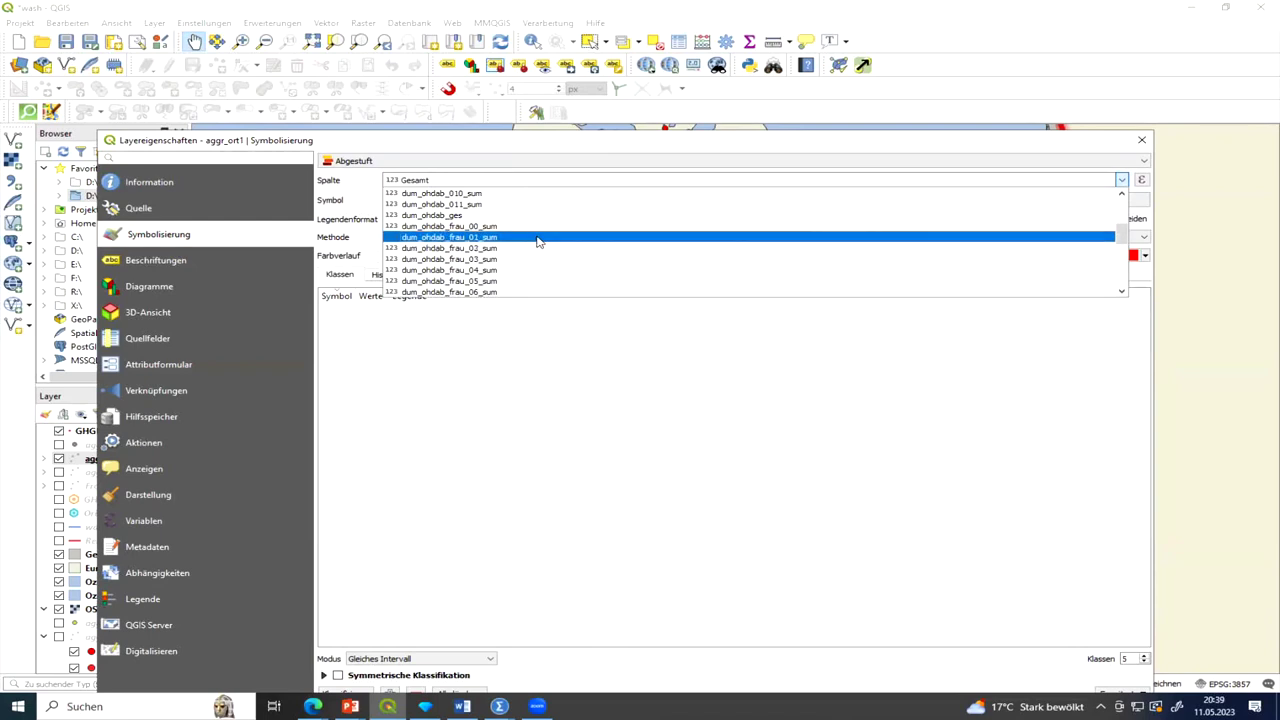
pyautogui.scroll(1, 537, 241)
pyautogui.scroll(-5, 537, 241)
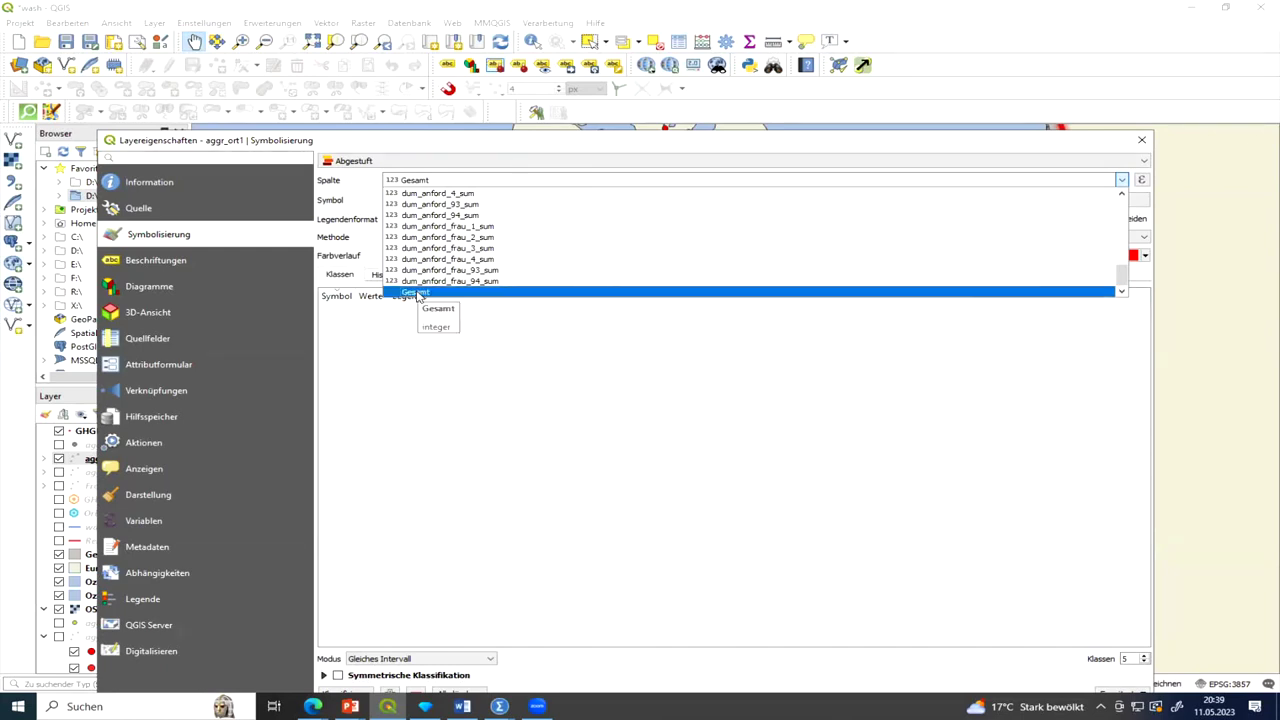
pyautogui.click(418, 292)
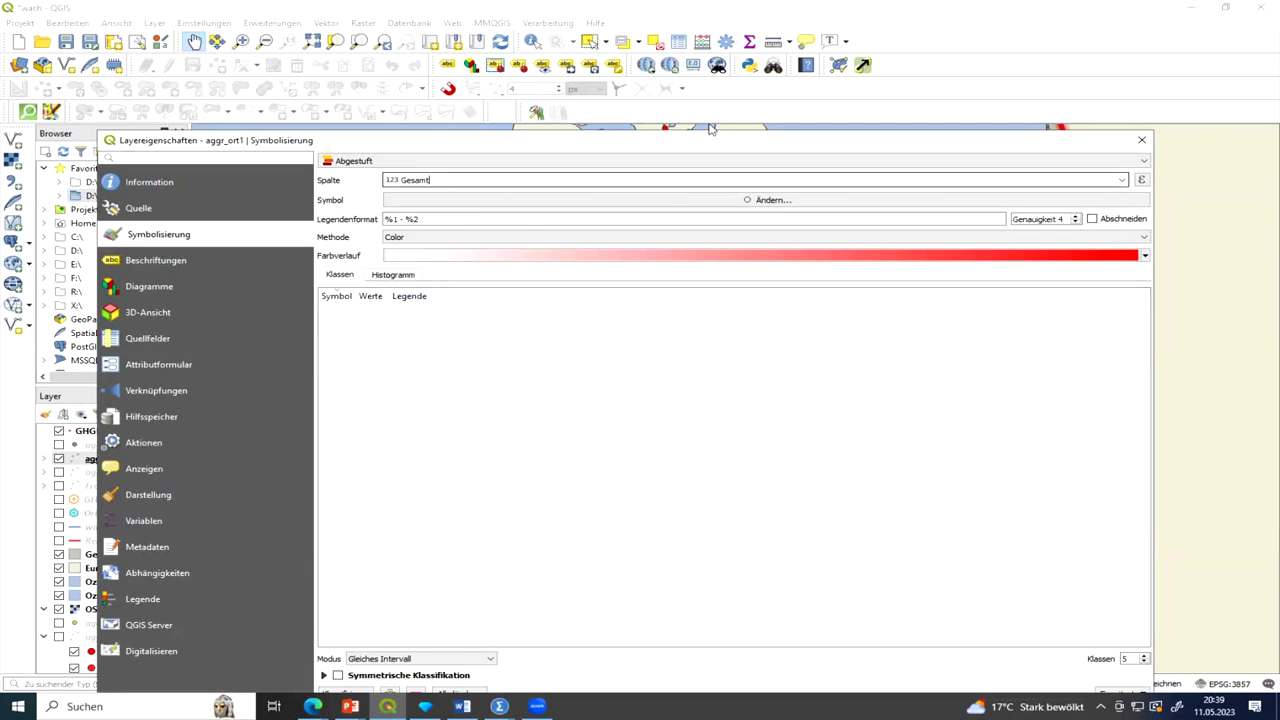
# Classify the Gesamt values by equal interval, trying four, three and two classes before settling on five.
pyautogui.moveTo(700, 138); pyautogui.dragTo(688, 56)
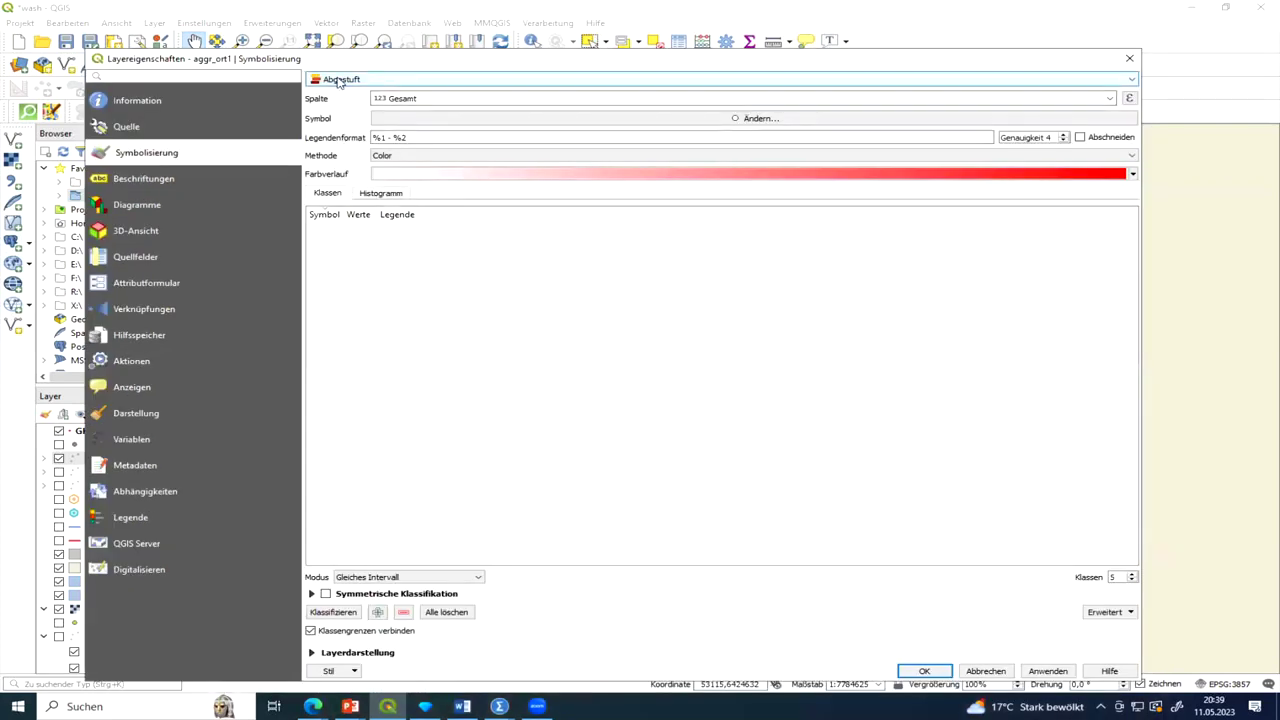
pyautogui.click(1132, 581)
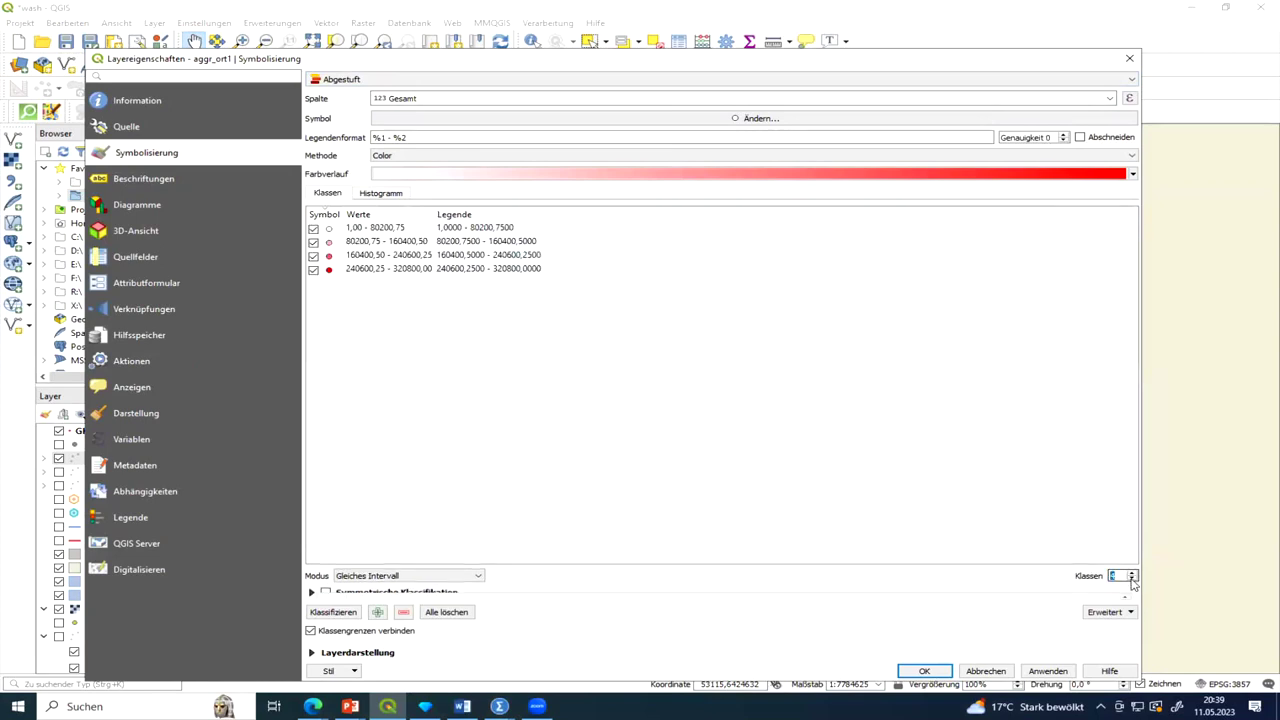
pyautogui.click(1132, 581)
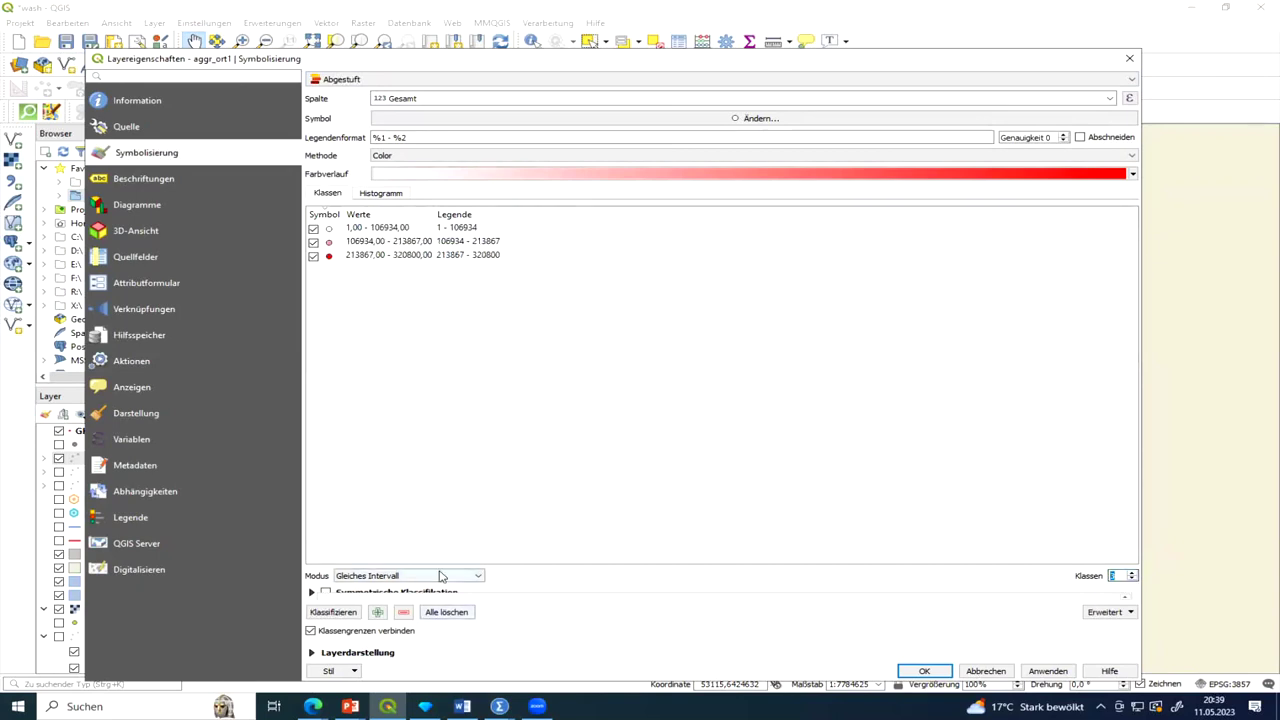
pyautogui.moveTo(591, 57); pyautogui.dragTo(594, 18)
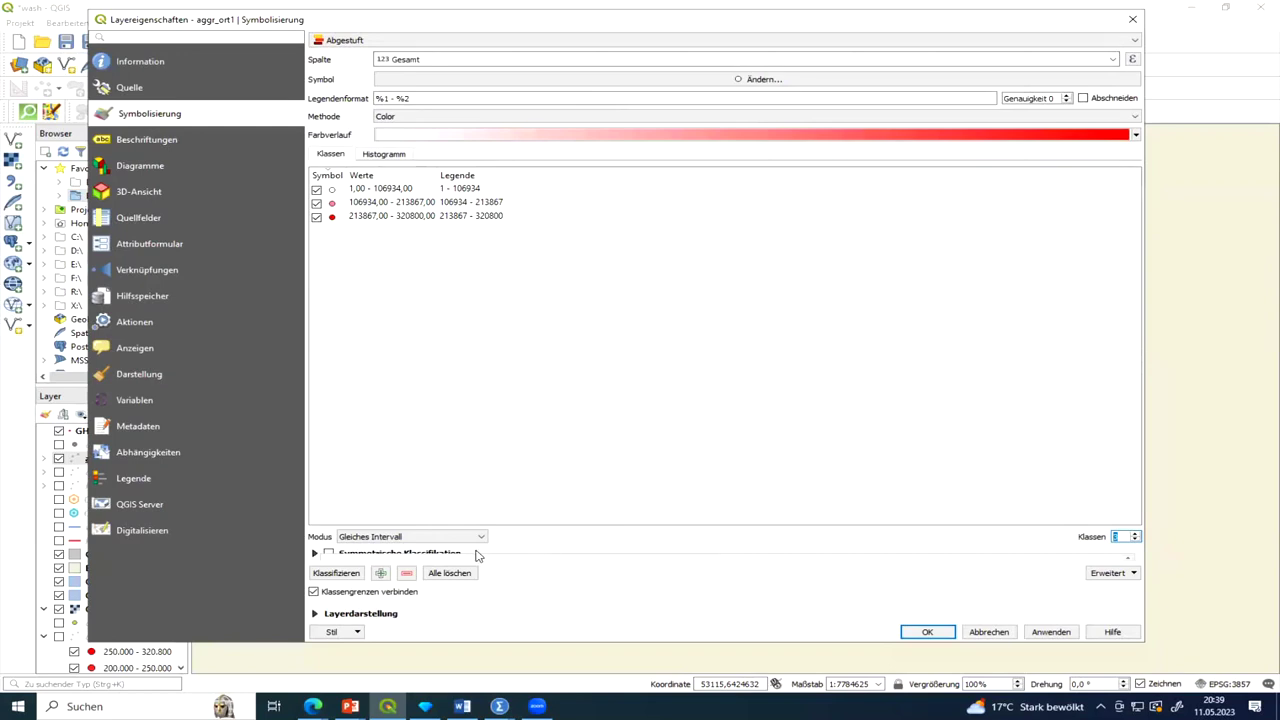
pyautogui.click(1135, 541)
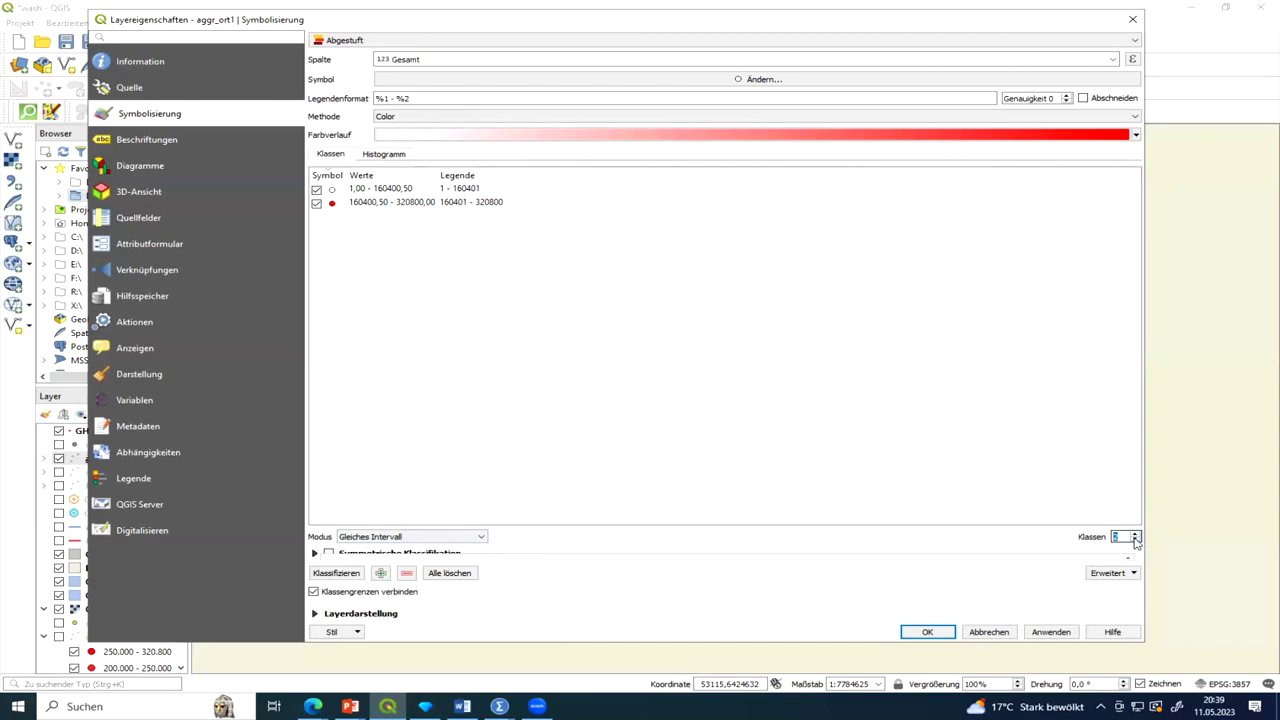
pyautogui.click(1136, 533)
pyautogui.click(1136, 533)
pyautogui.click(1136, 533)
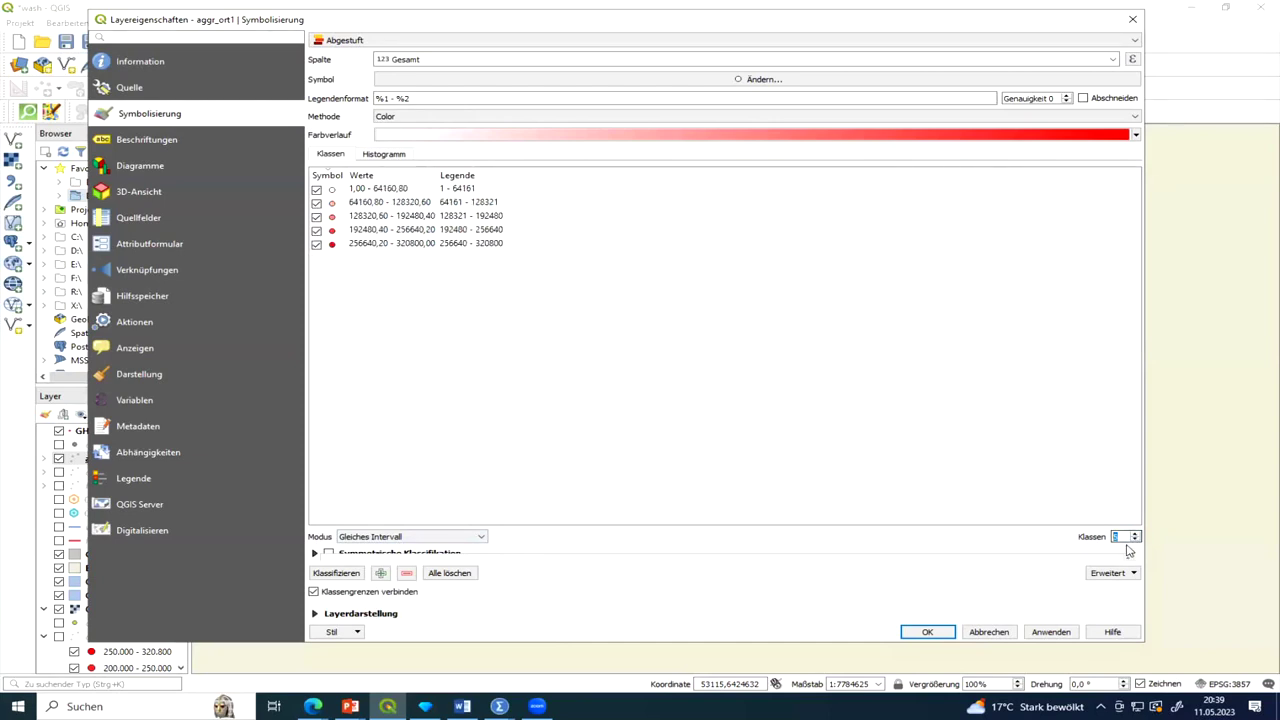
# Reduce the Gesamt classification to four classes and set the upper limit of the lowest class to 500,70.
pyautogui.click(1135, 541)
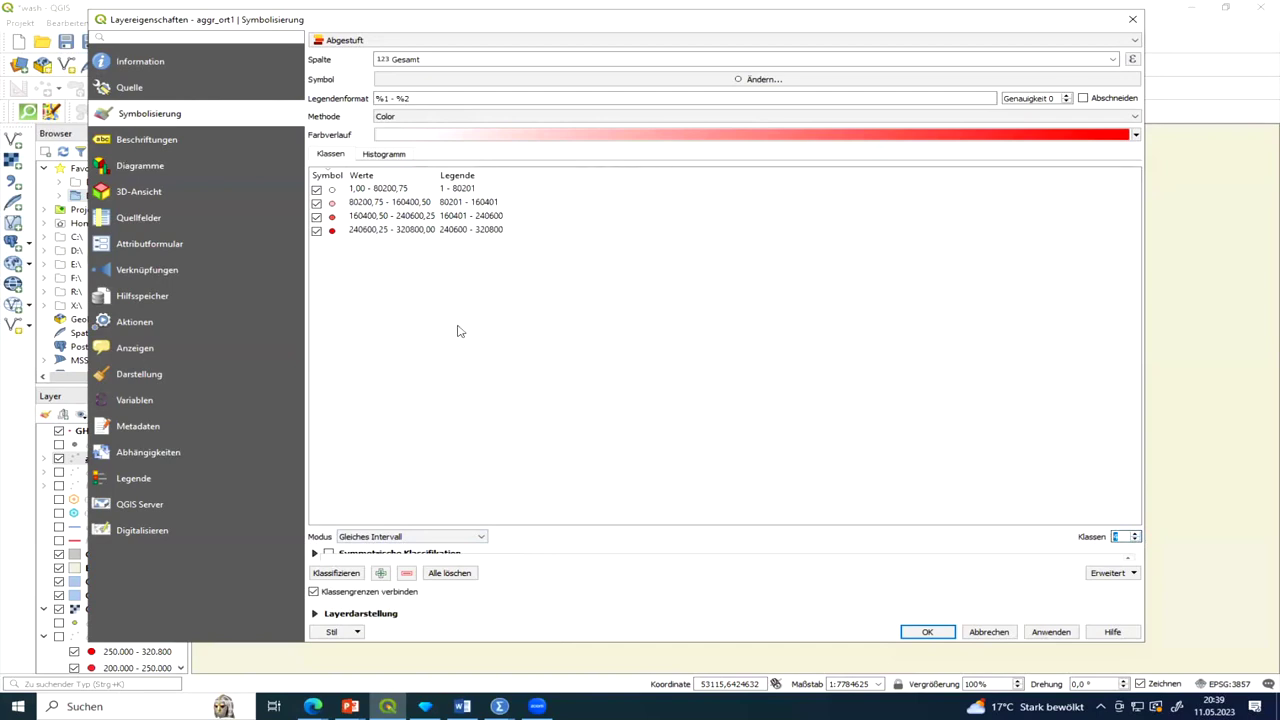
pyautogui.click(387, 194)
pyautogui.doubleClick(385, 195)
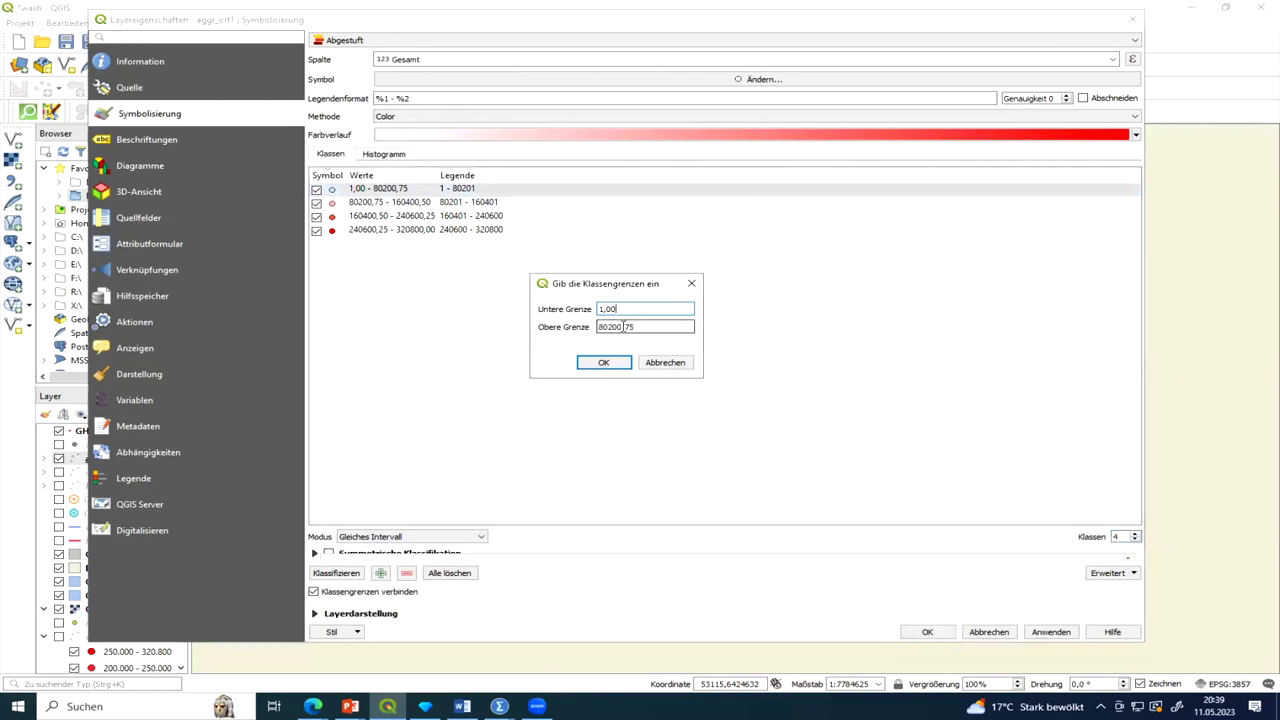
pyautogui.moveTo(620, 327); pyautogui.dragTo(575, 329)
pyautogui.write('10')
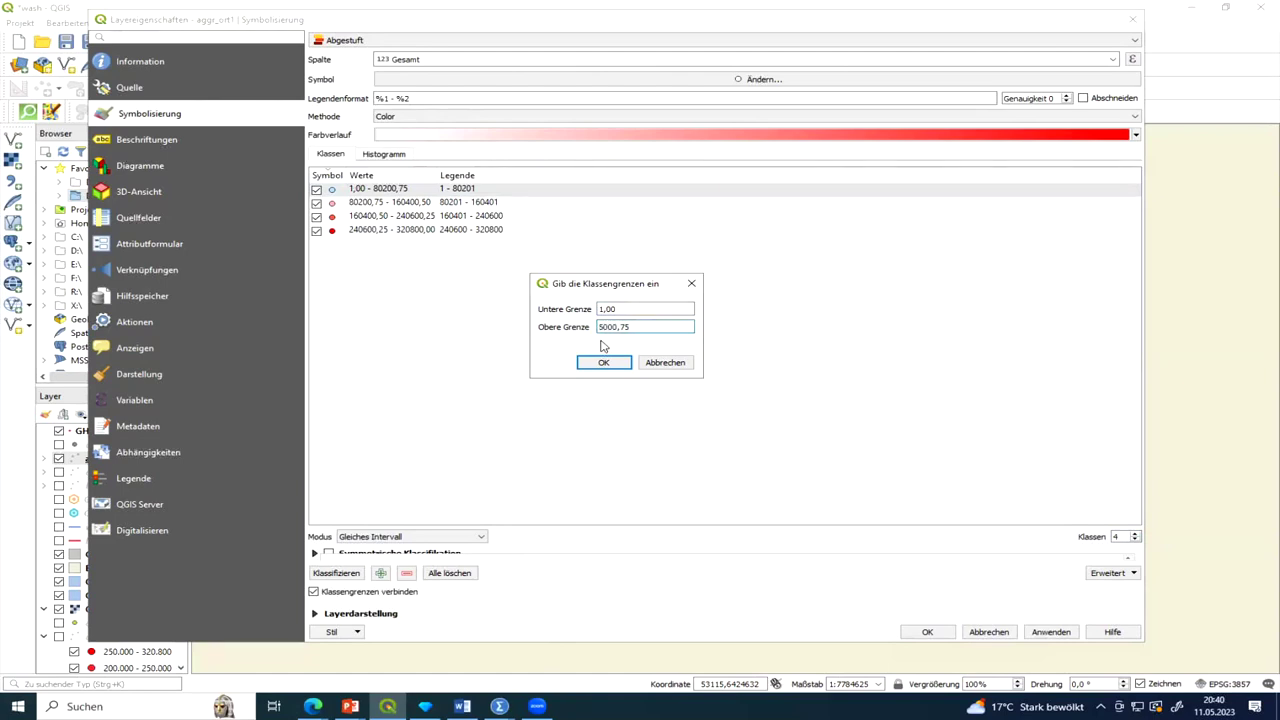
pyautogui.click(635, 326)
pyautogui.write('00')
pyautogui.click(603, 362)
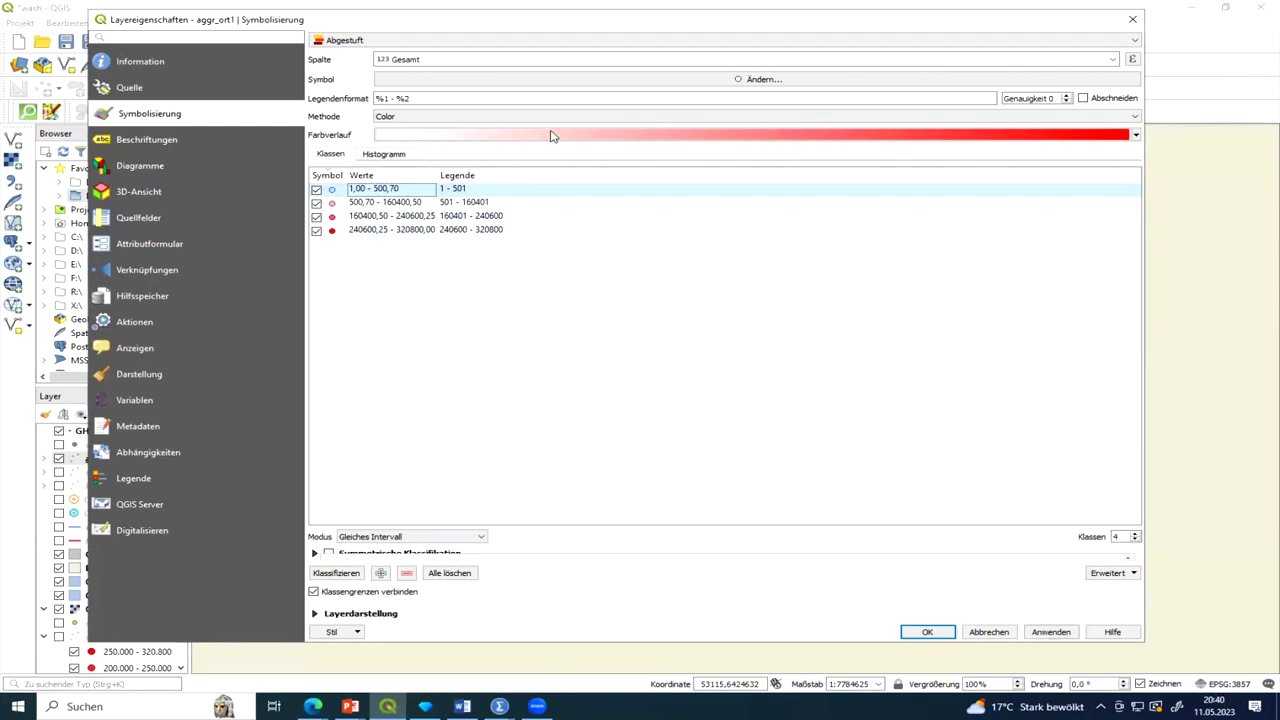
# Enlarge the marker of the highest Gesamt class to 3 mm and apply the graduated style to aggr_ort1.
pyautogui.click(1135, 135)
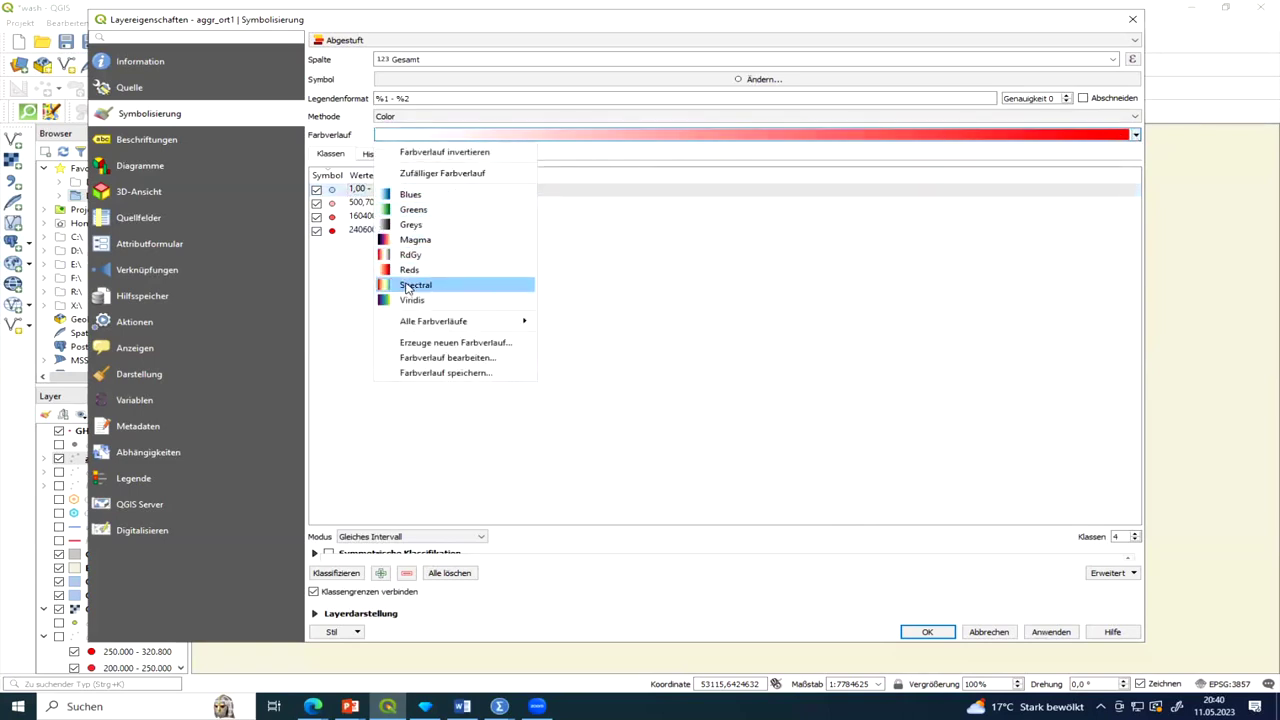
pyautogui.click(936, 269)
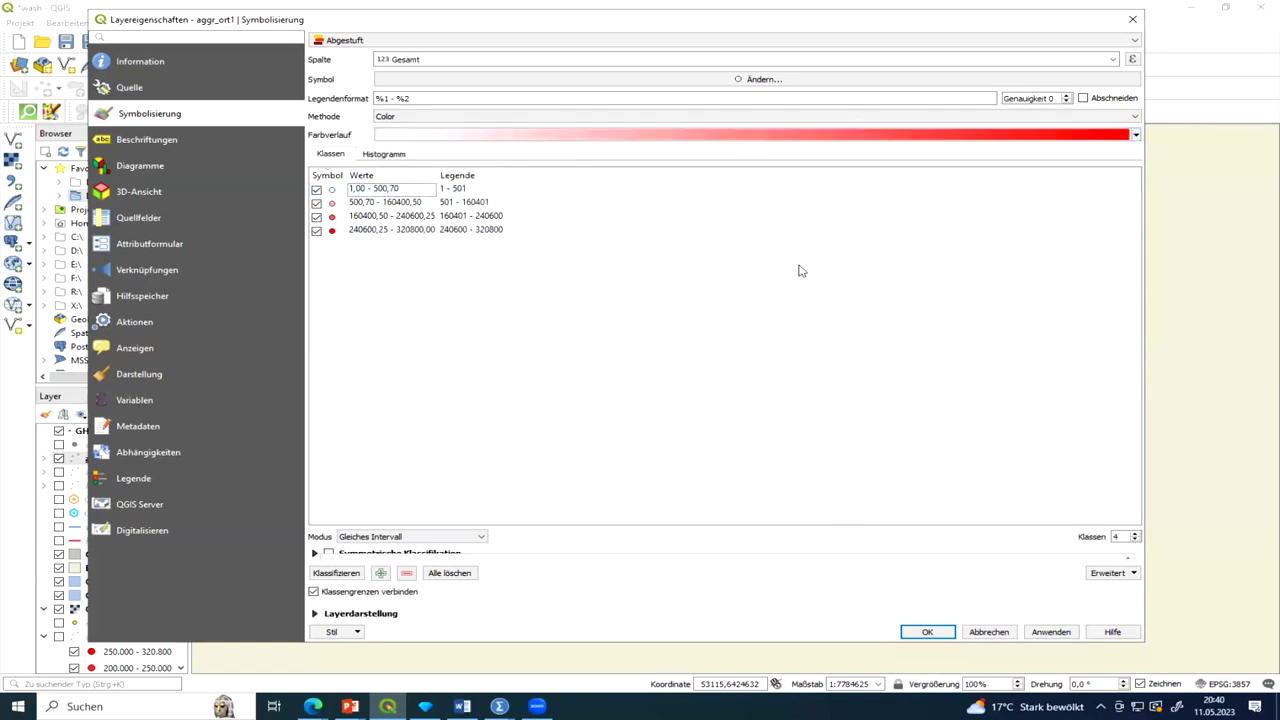
pyautogui.doubleClick(333, 233)
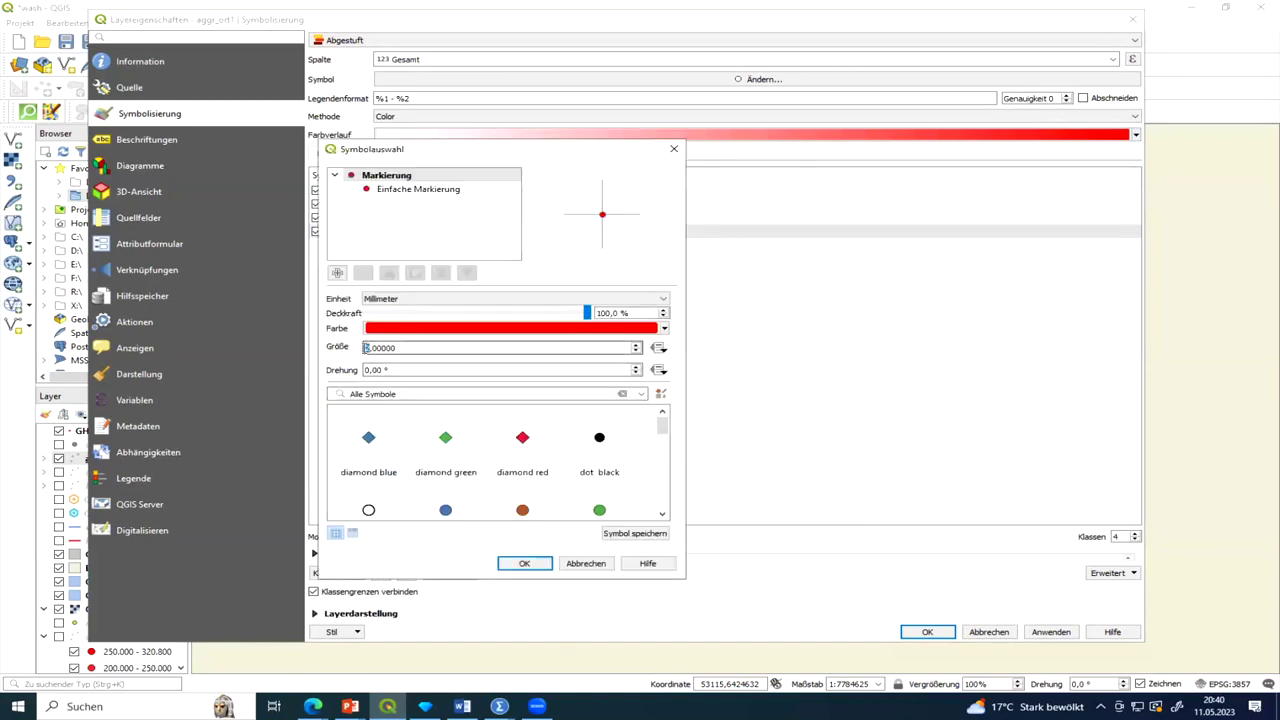
pyautogui.write('3')
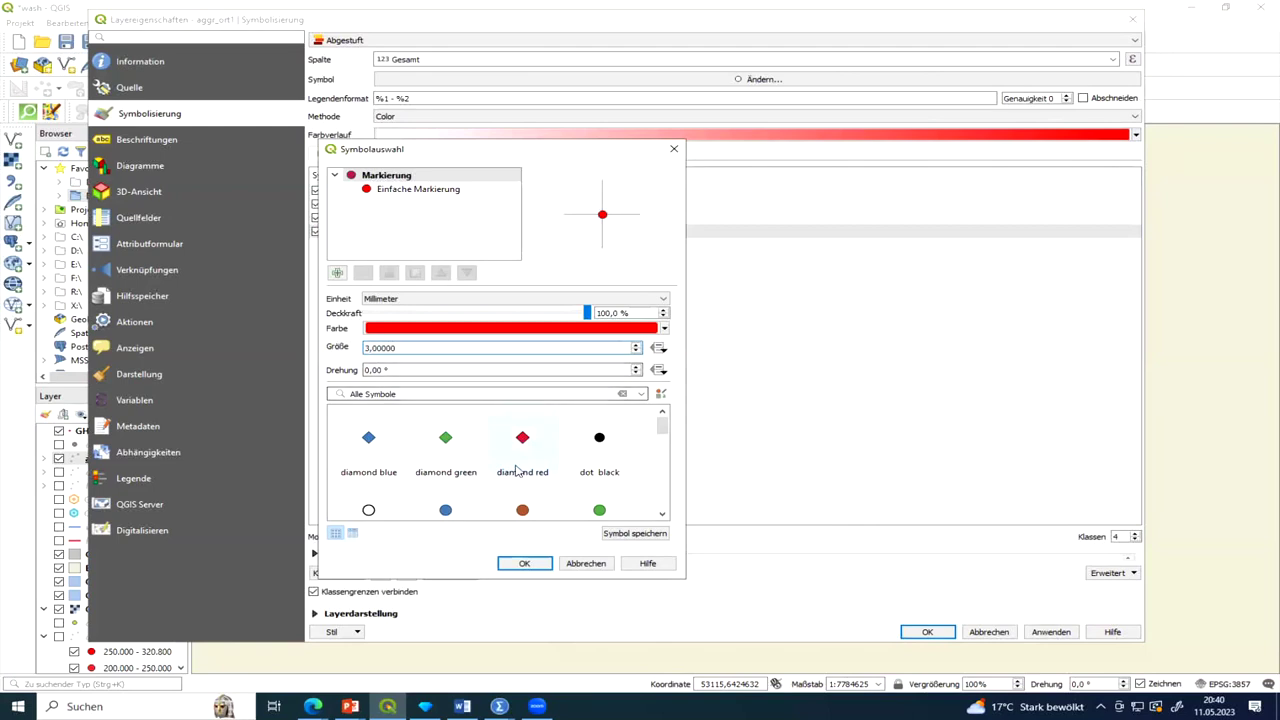
pyautogui.click(524, 564)
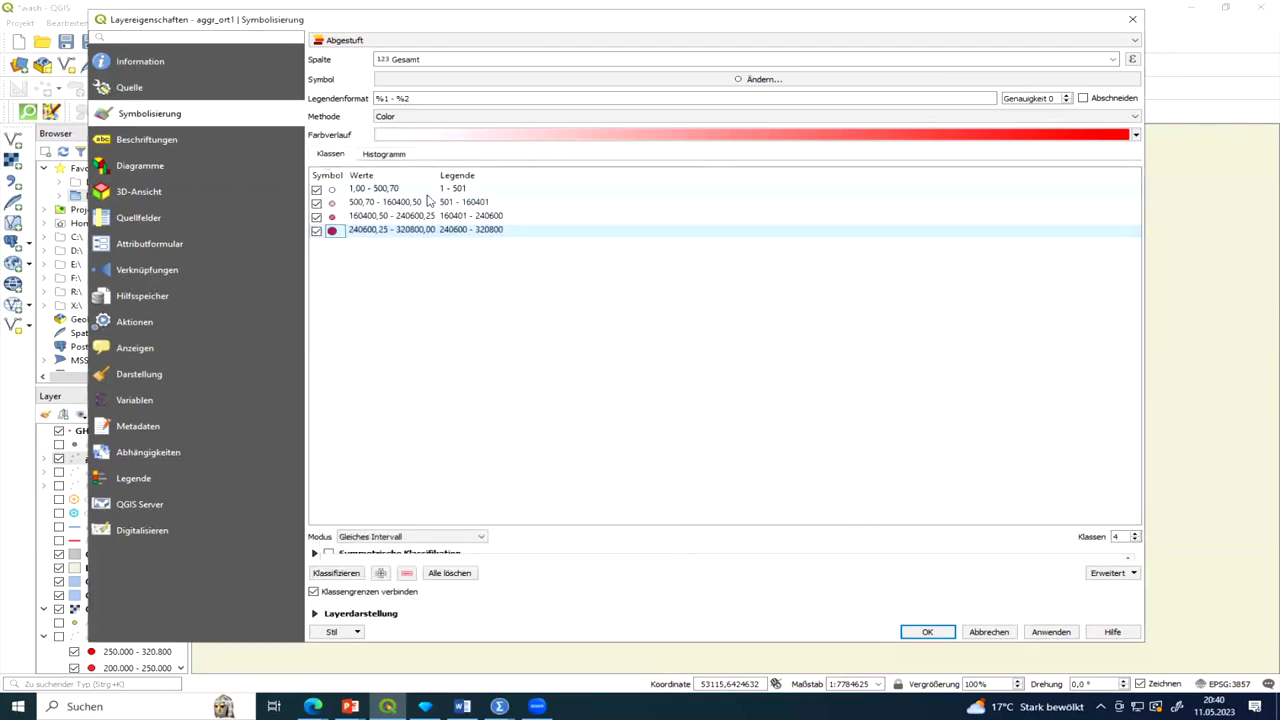
pyautogui.click(1051, 632)
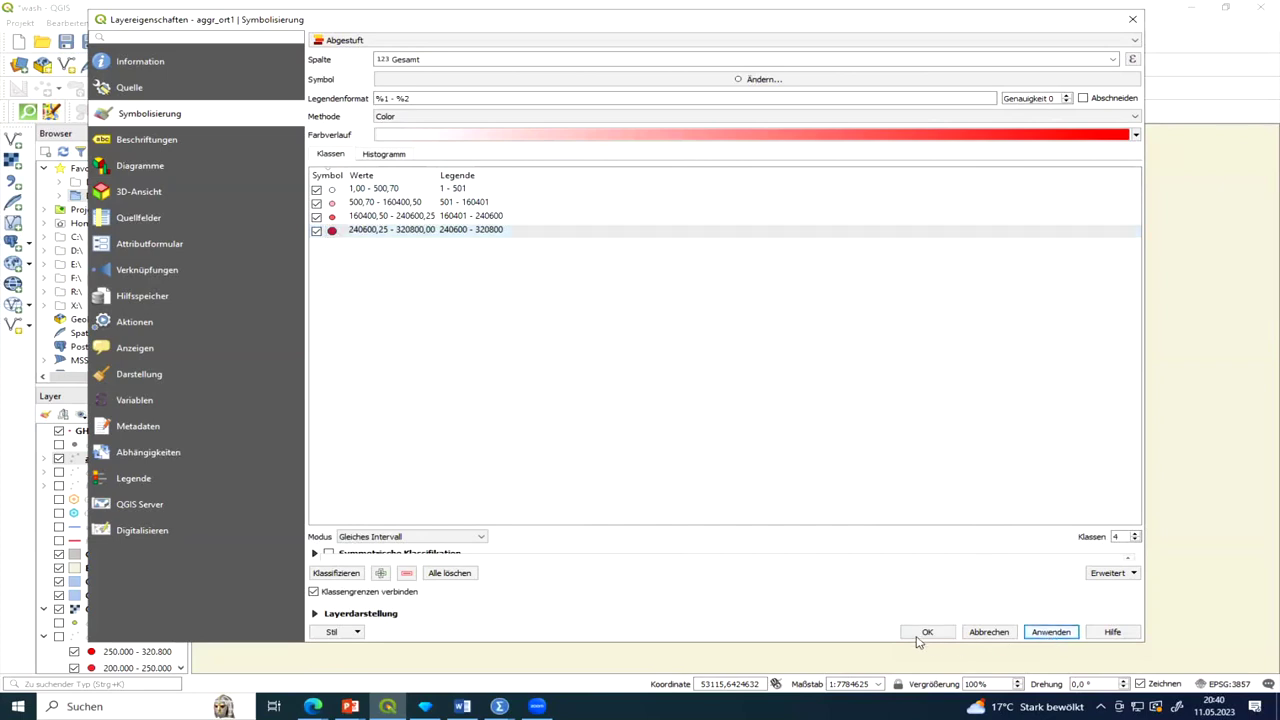
pyautogui.click(910, 633)
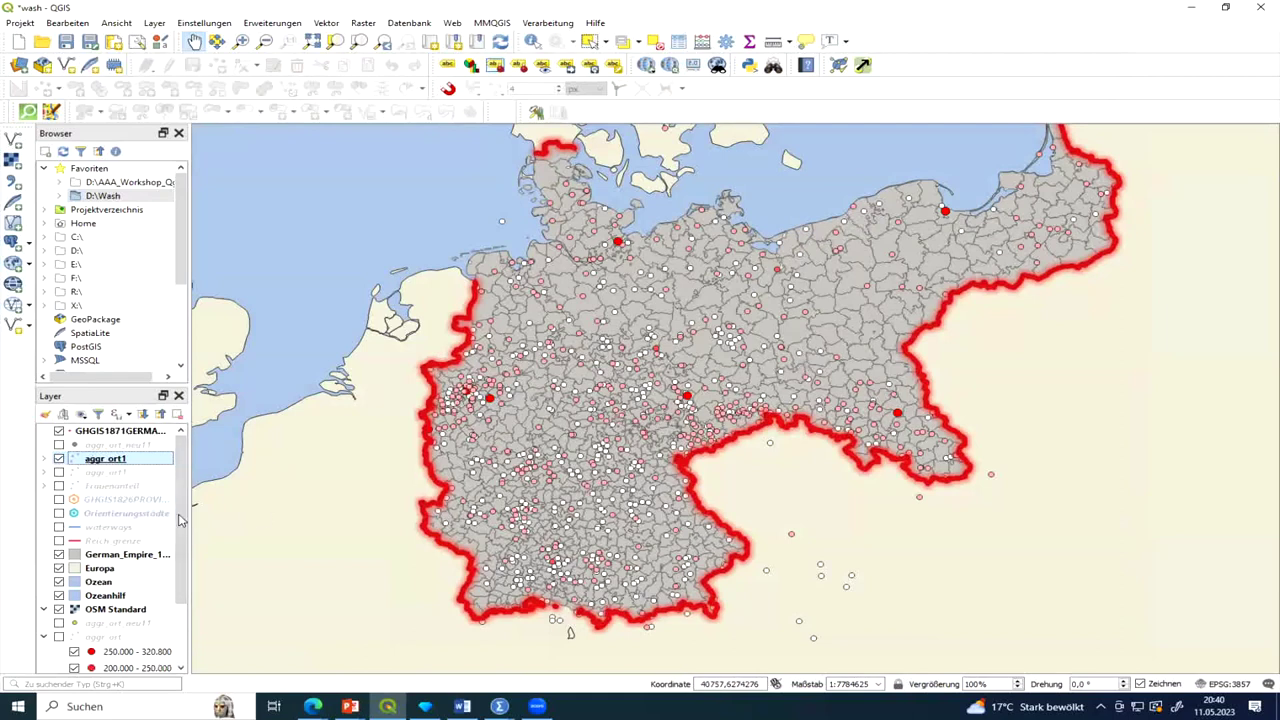
# Check the aggr_ort1 classes, hide that layer, and display the Frauenanteil layer with its percentage classes expanded.
pyautogui.click(44, 458)
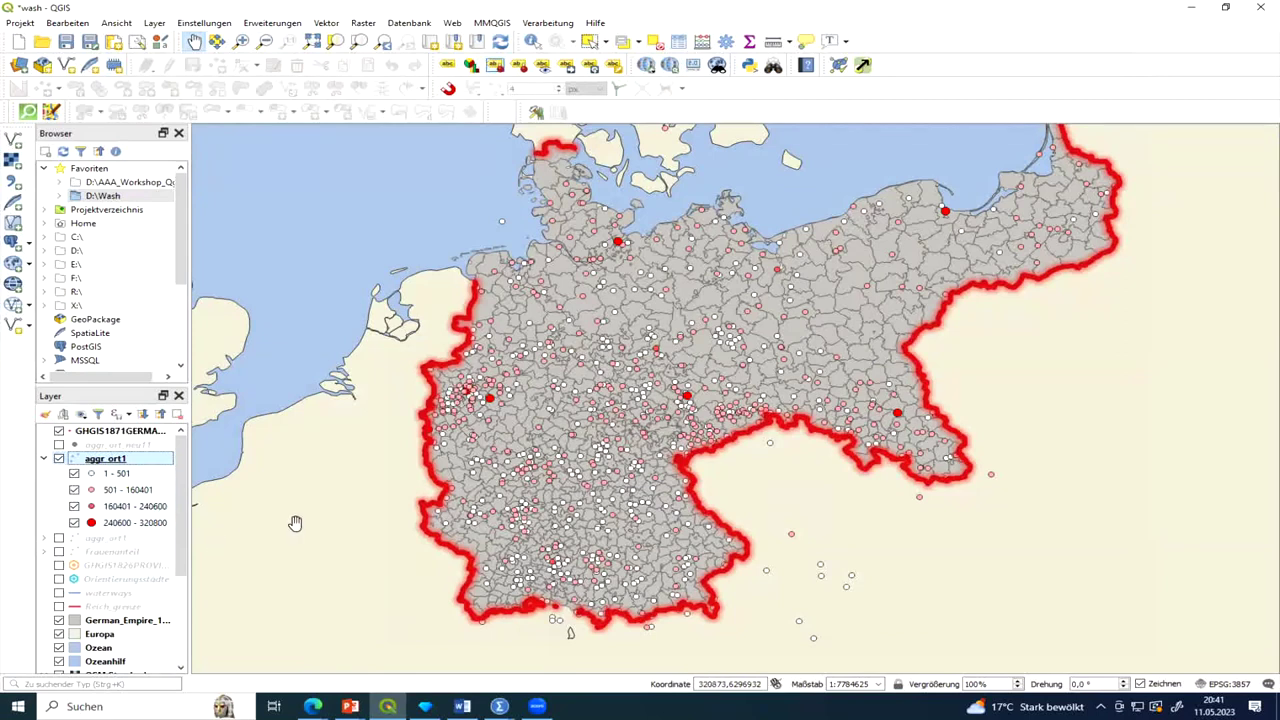
pyautogui.click(43, 459)
pyautogui.click(58, 459)
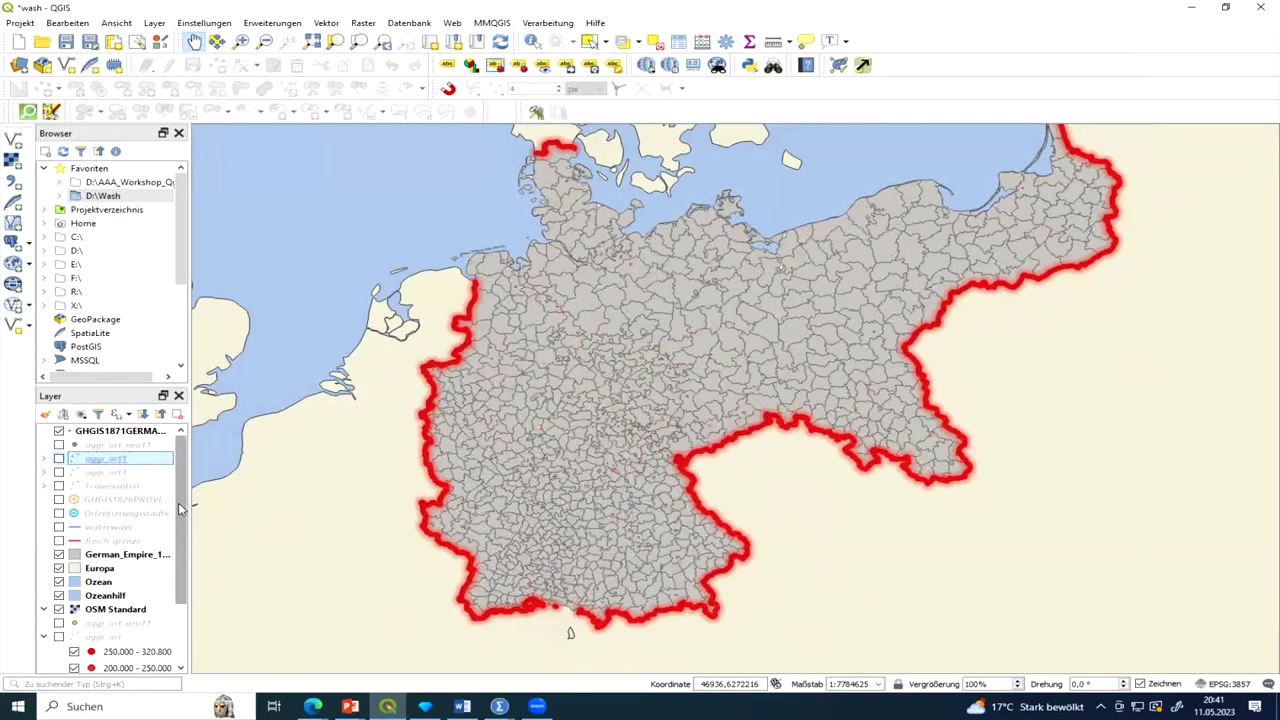
pyautogui.moveTo(178, 502); pyautogui.dragTo(184, 575)
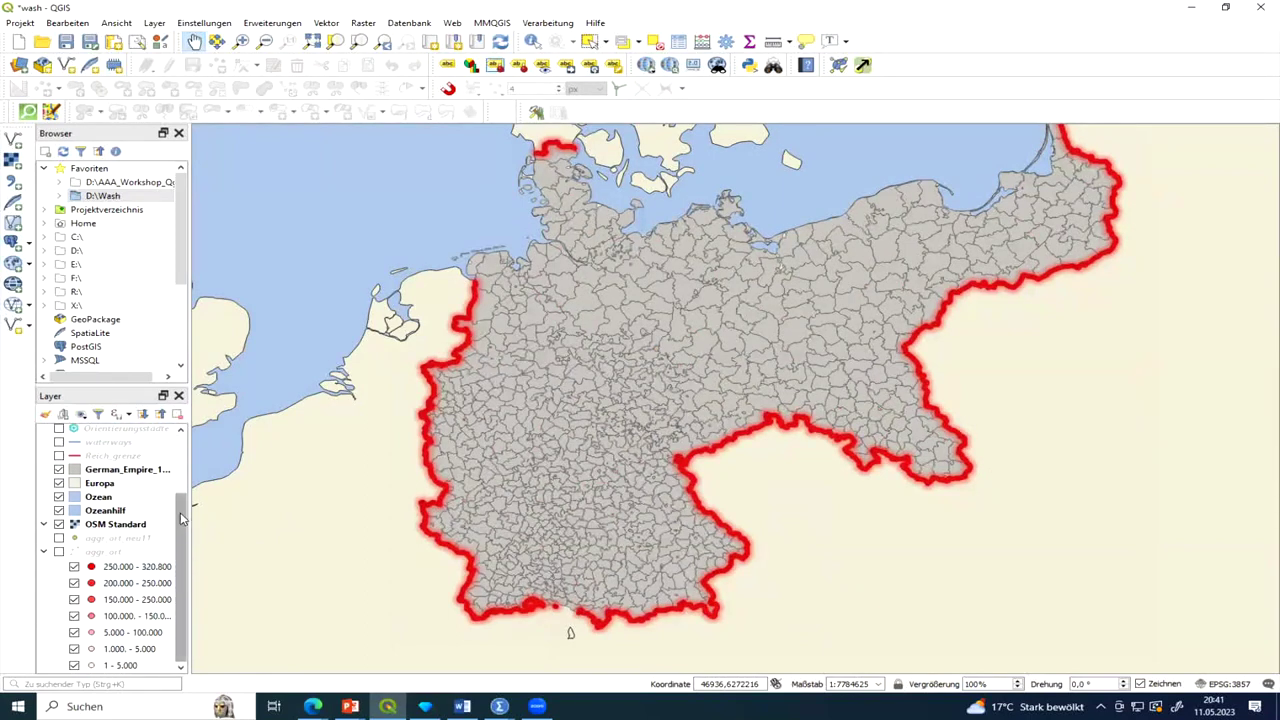
pyautogui.moveTo(180, 512); pyautogui.dragTo(182, 447)
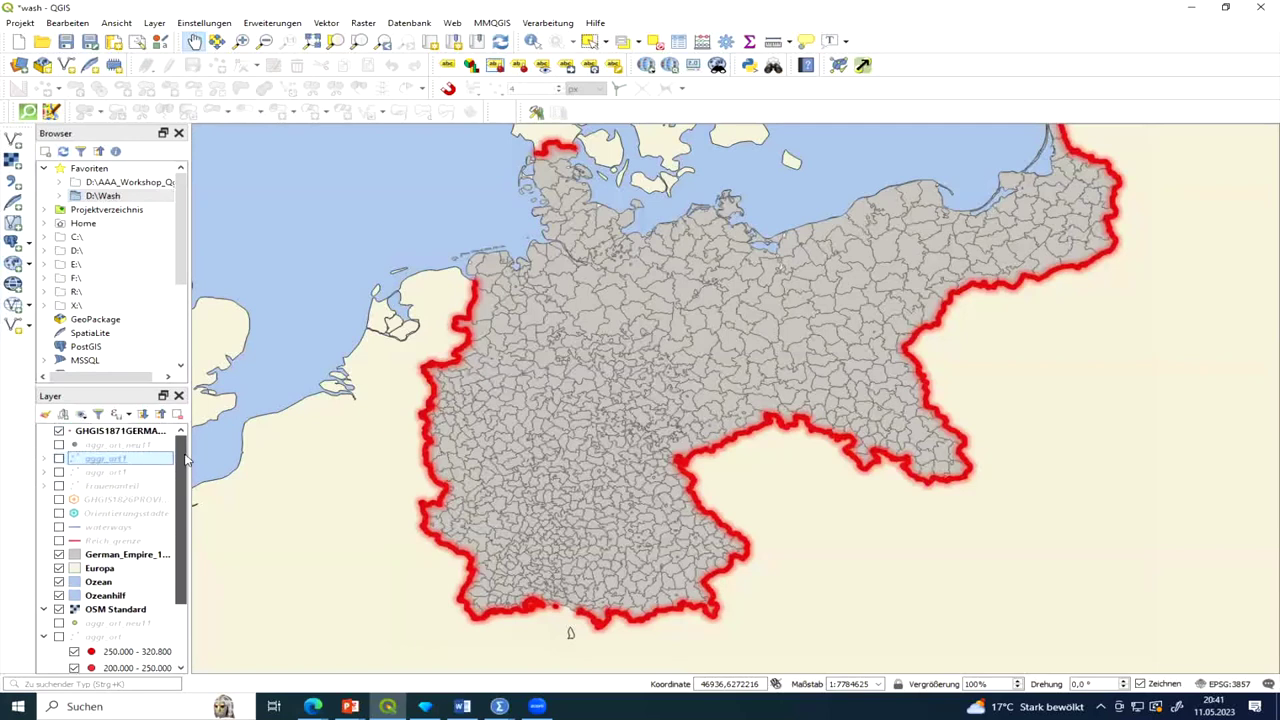
pyautogui.click(58, 487)
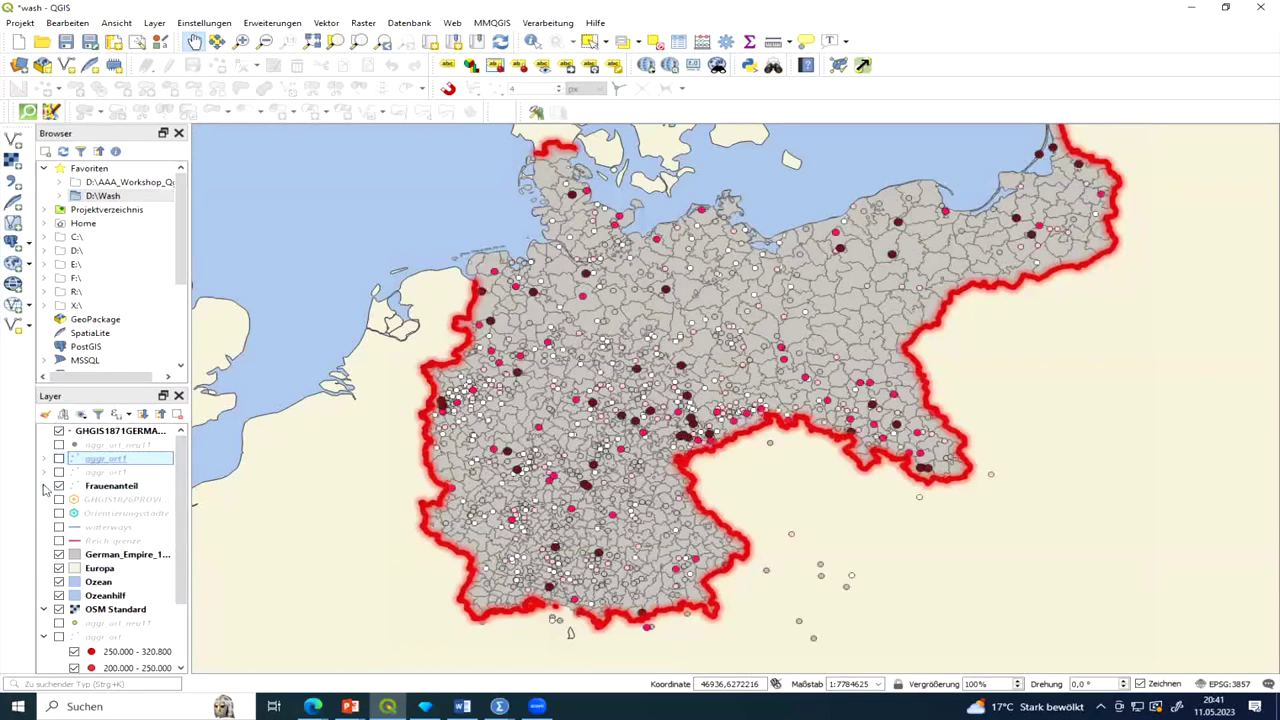
pyautogui.click(44, 487)
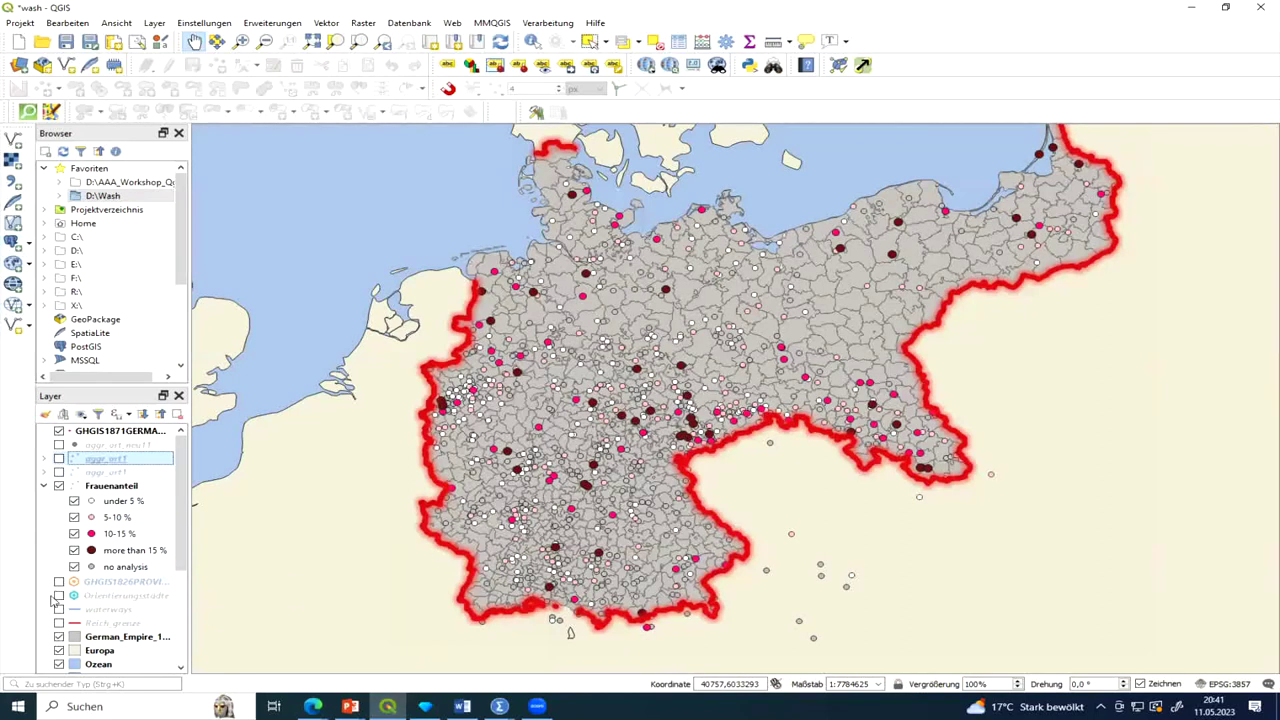
# Compare the Frauenanteil points with and without the German_Empire_1871 statistical units beneath them.
pyautogui.click(58, 637)
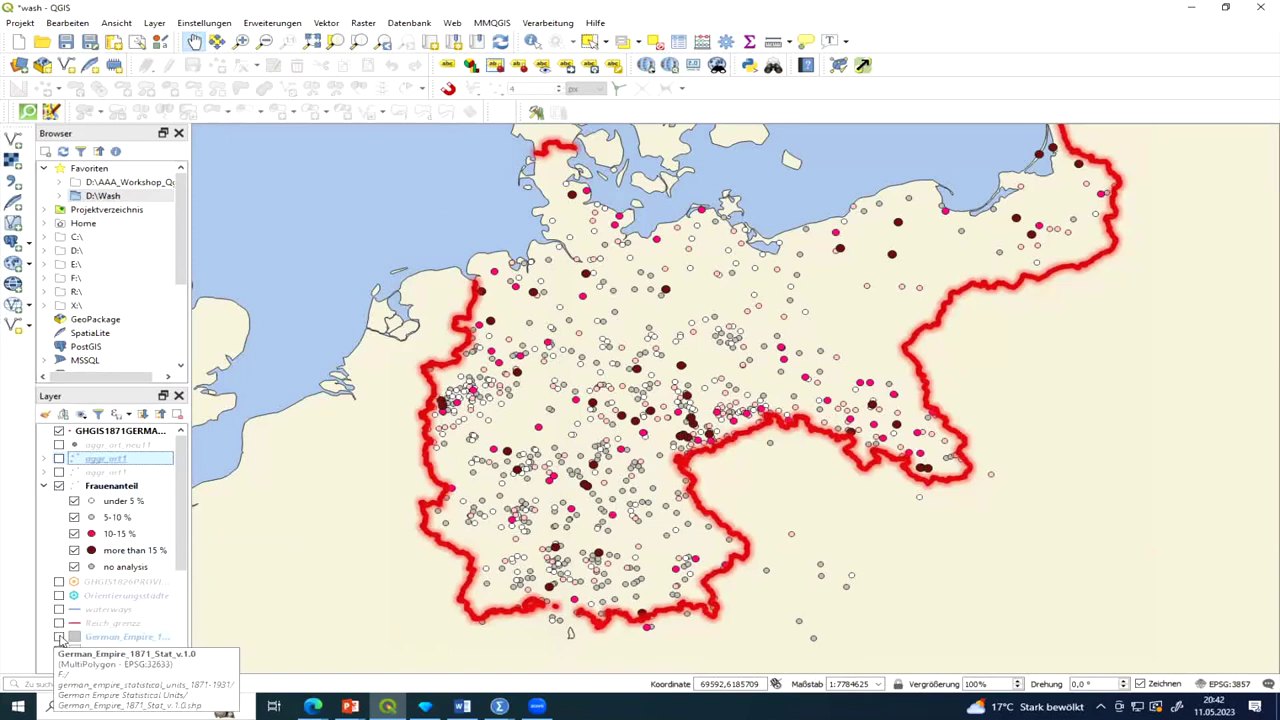
pyautogui.click(59, 637)
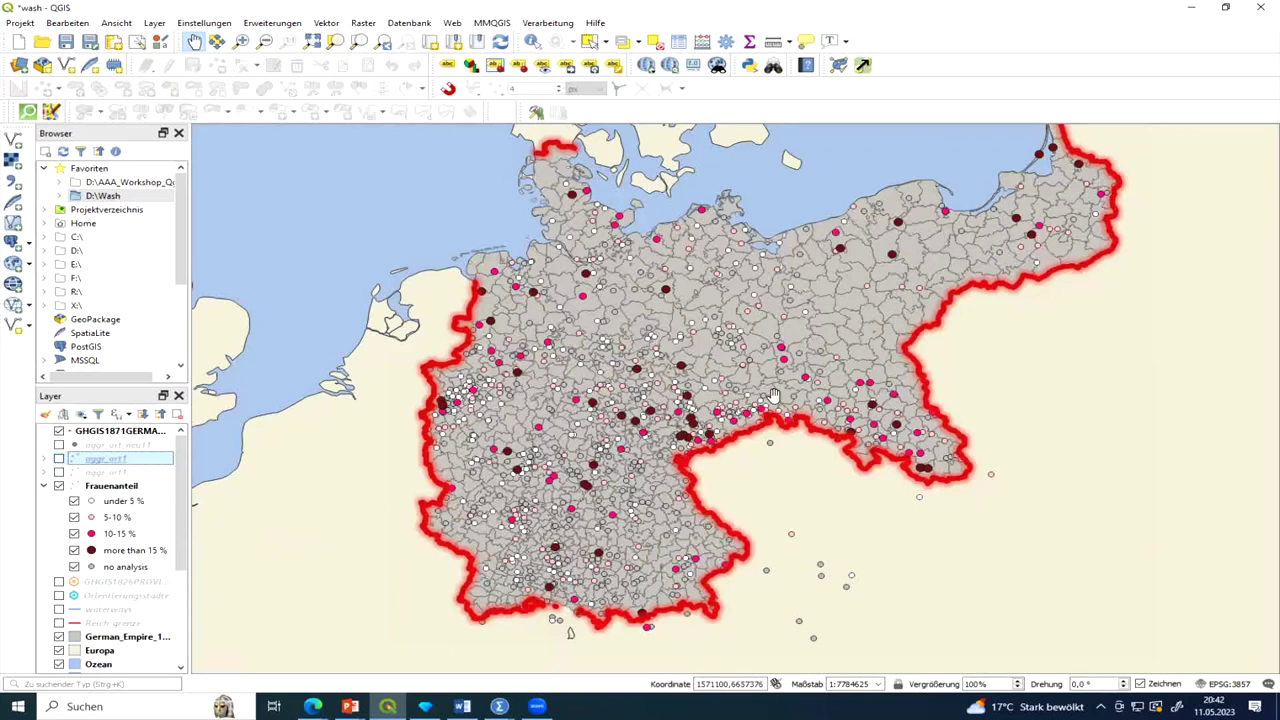
pyautogui.scroll(1, 750, 400)
pyautogui.scroll(-1, 661, 392)
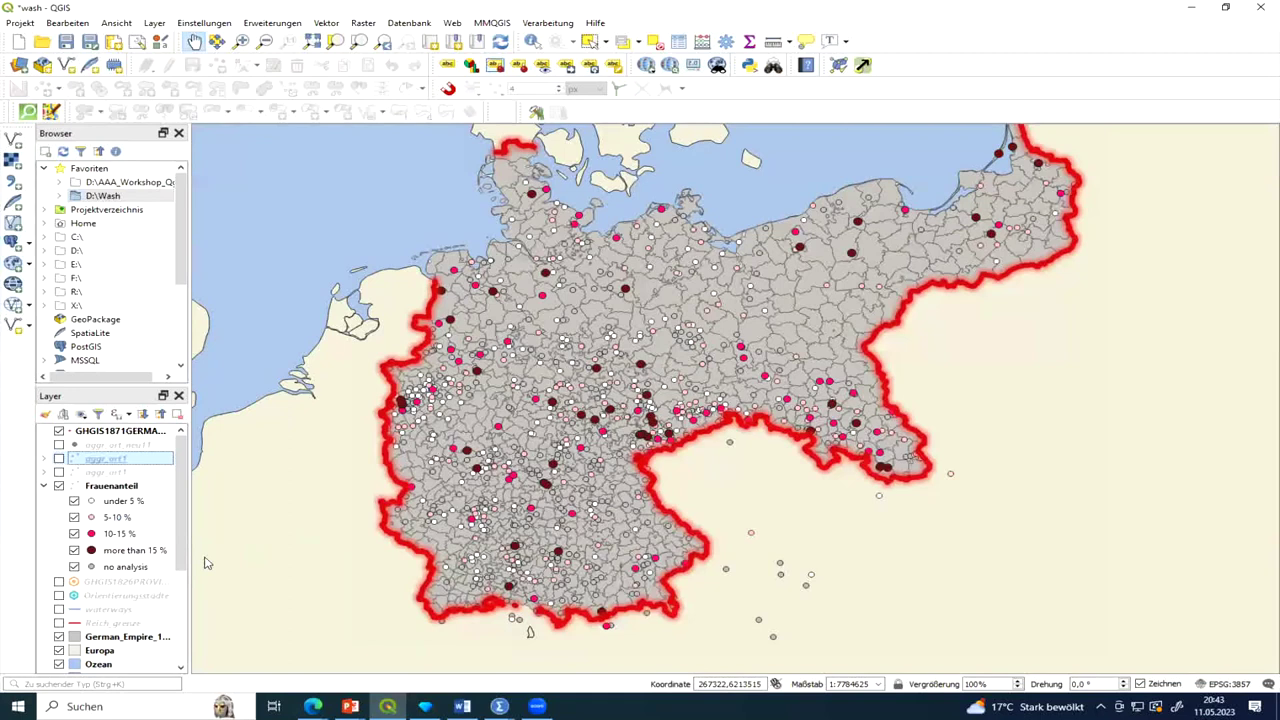
# Display the Orientierungsstädte layer and look through its individual city records in the attribute table.
pyautogui.click(58, 596)
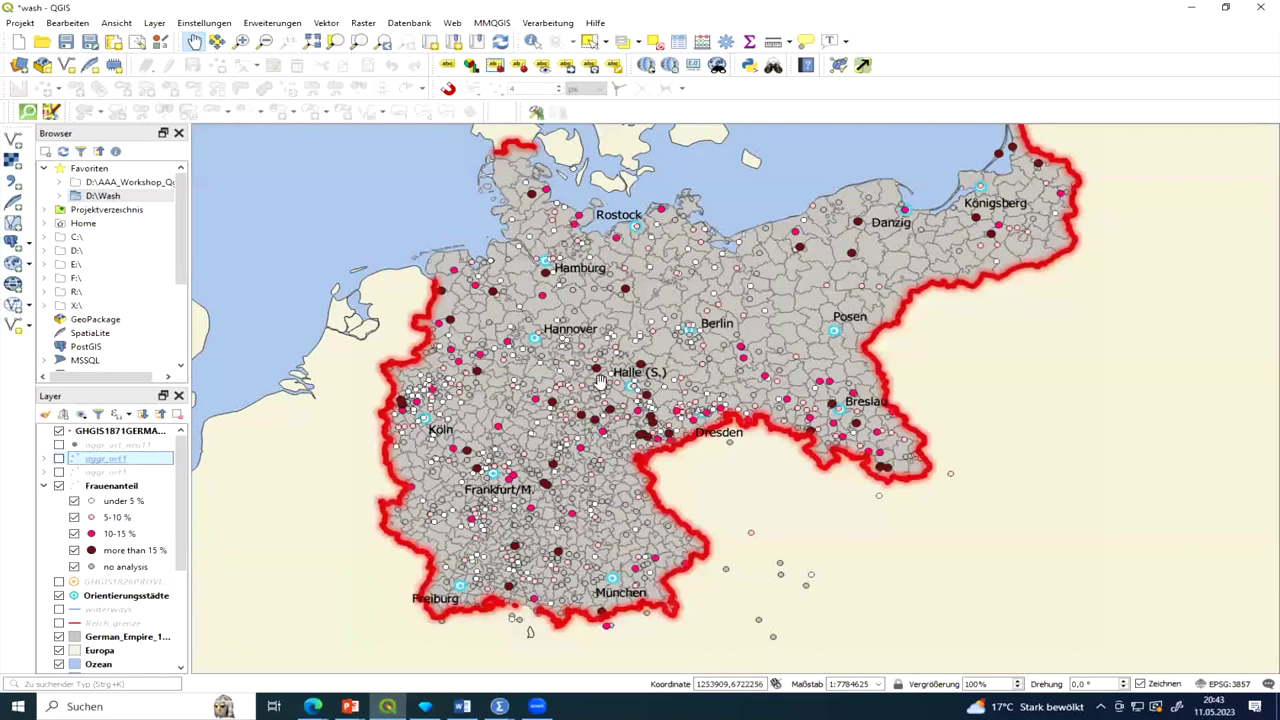
pyautogui.rightClick(106, 598)
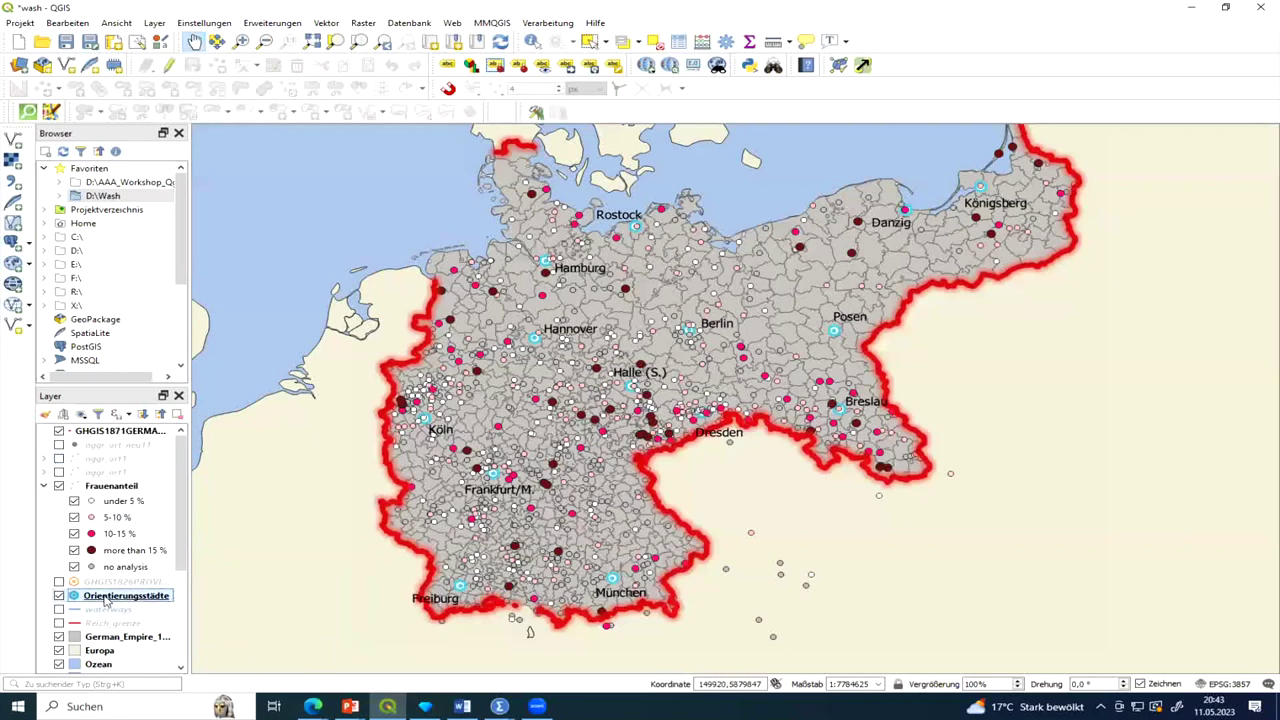
pyautogui.click(170, 461)
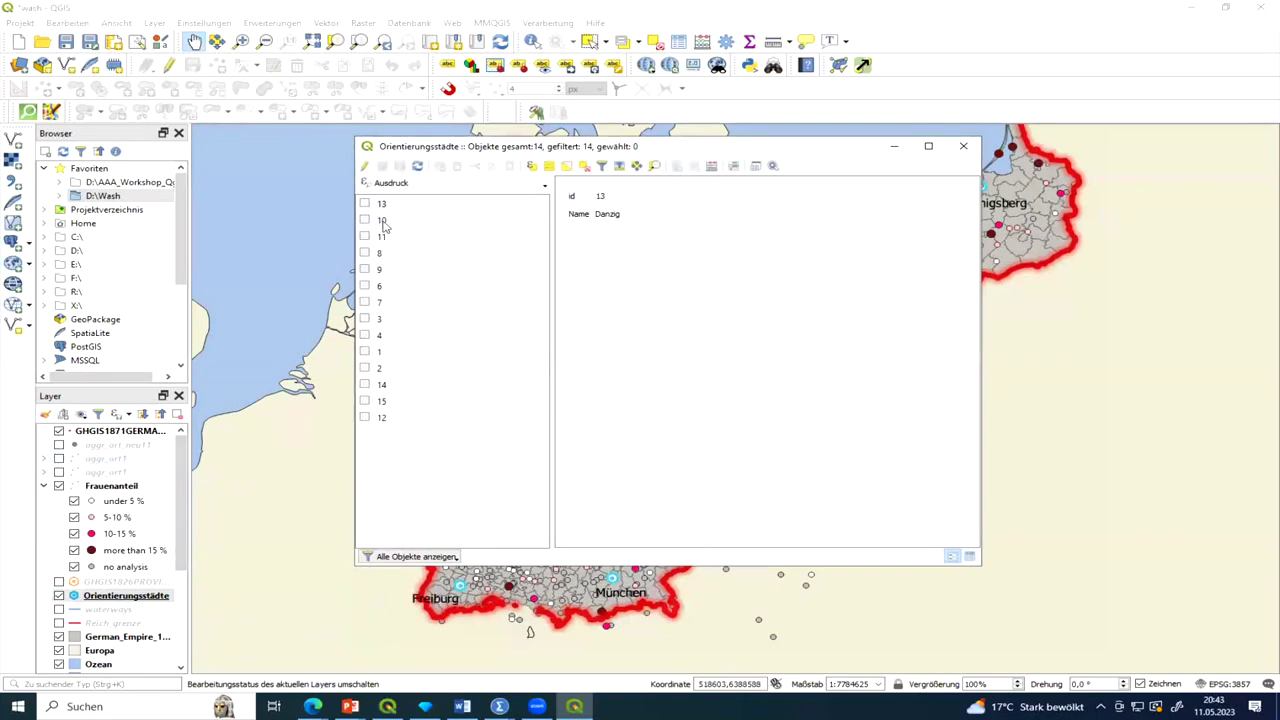
pyautogui.click(383, 222)
pyautogui.click(383, 237)
pyautogui.click(381, 253)
pyautogui.click(381, 269)
pyautogui.click(381, 286)
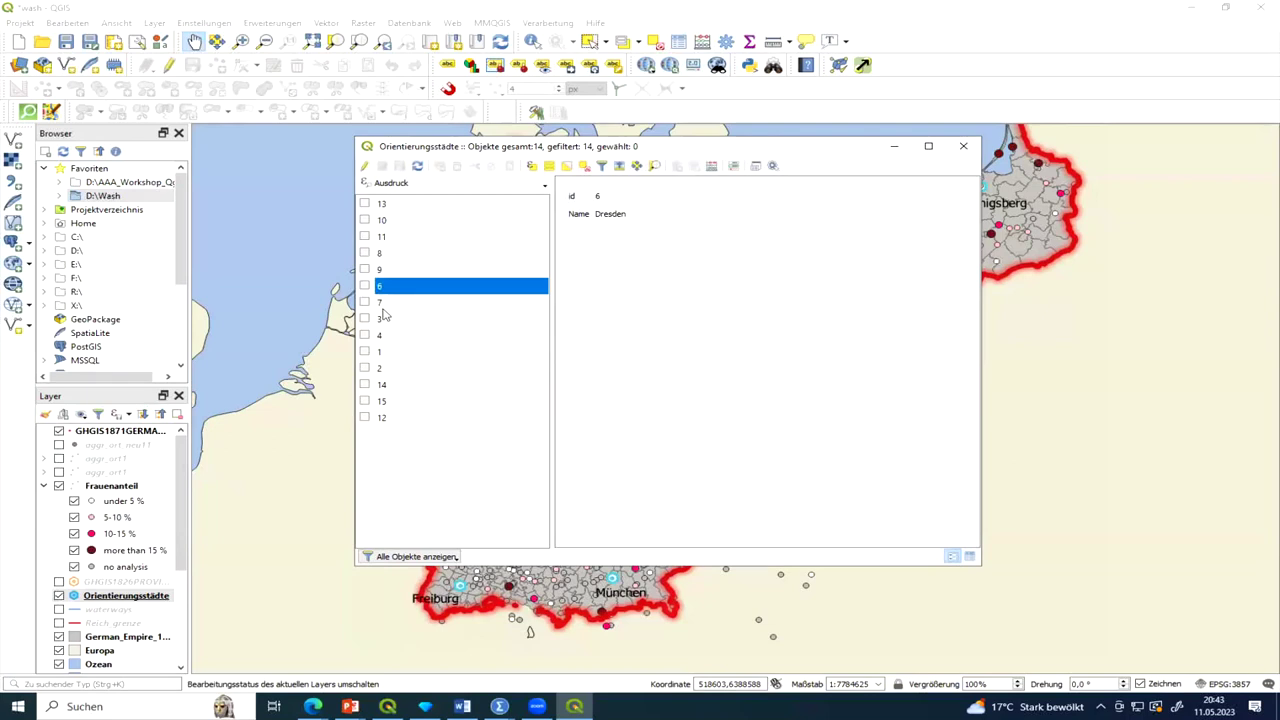
pyautogui.click(381, 302)
pyautogui.click(380, 319)
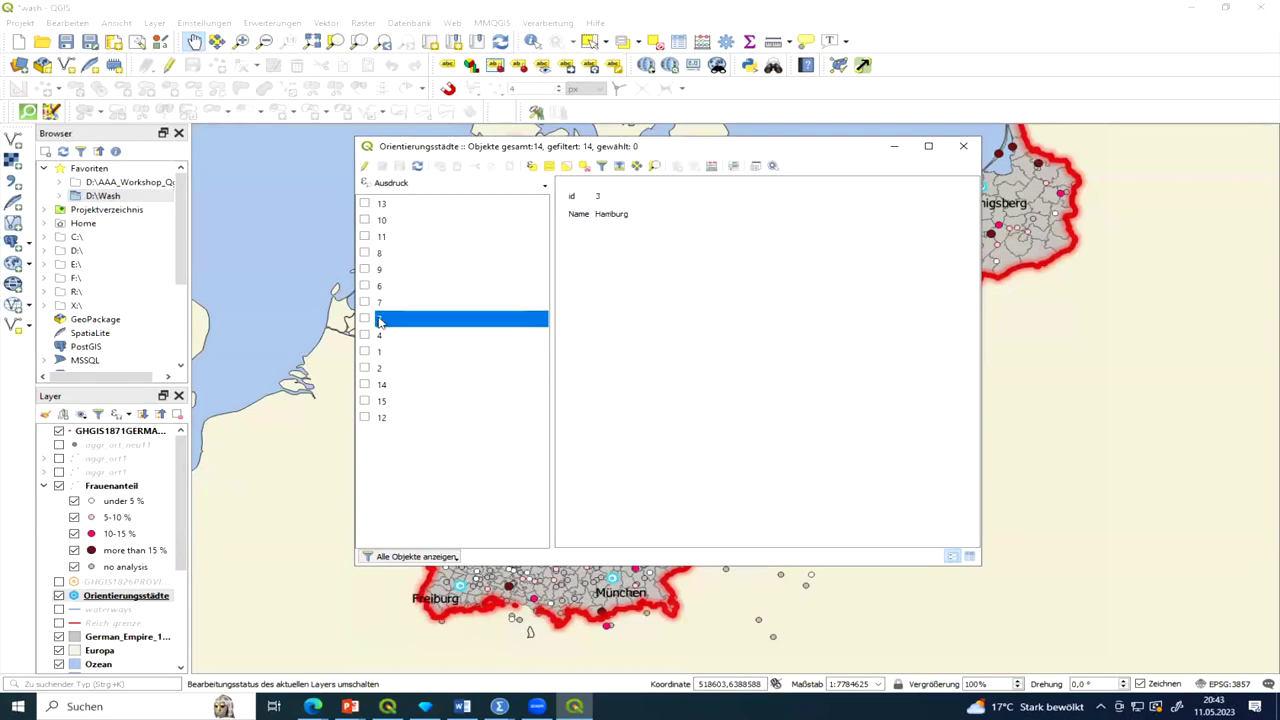
pyautogui.click(386, 384)
pyautogui.click(384, 401)
pyautogui.click(383, 418)
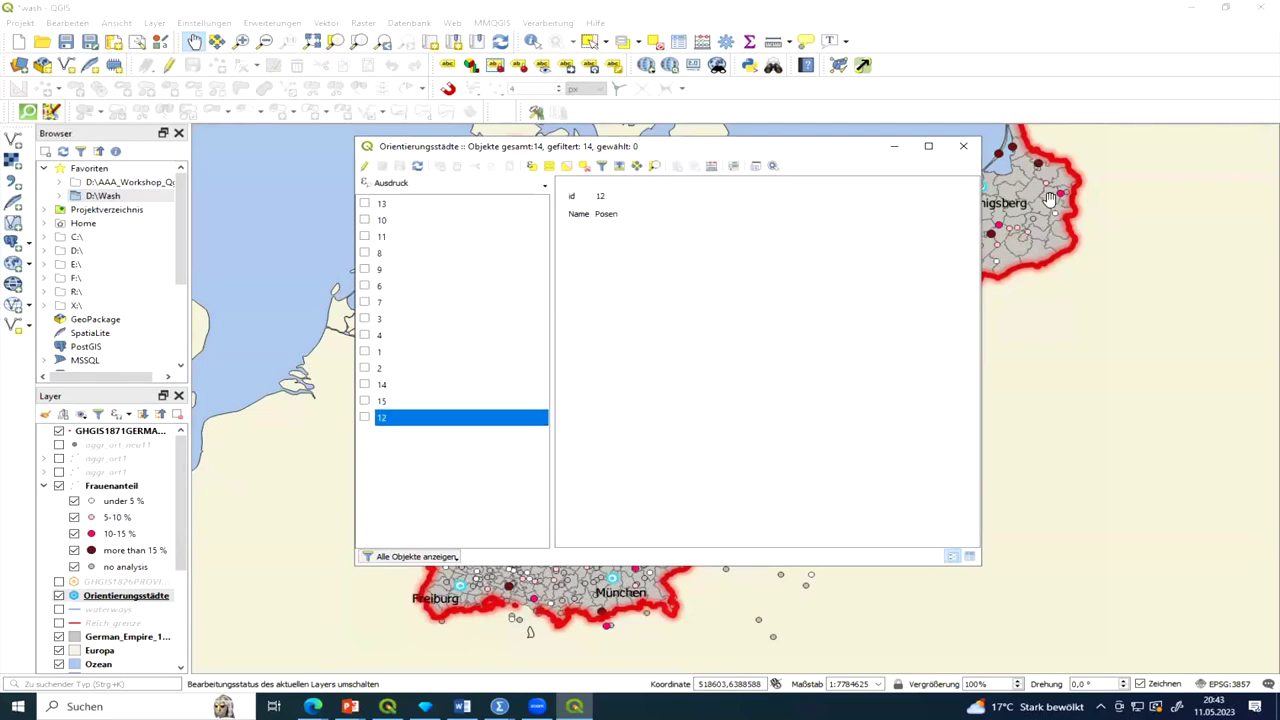
pyautogui.click(963, 146)
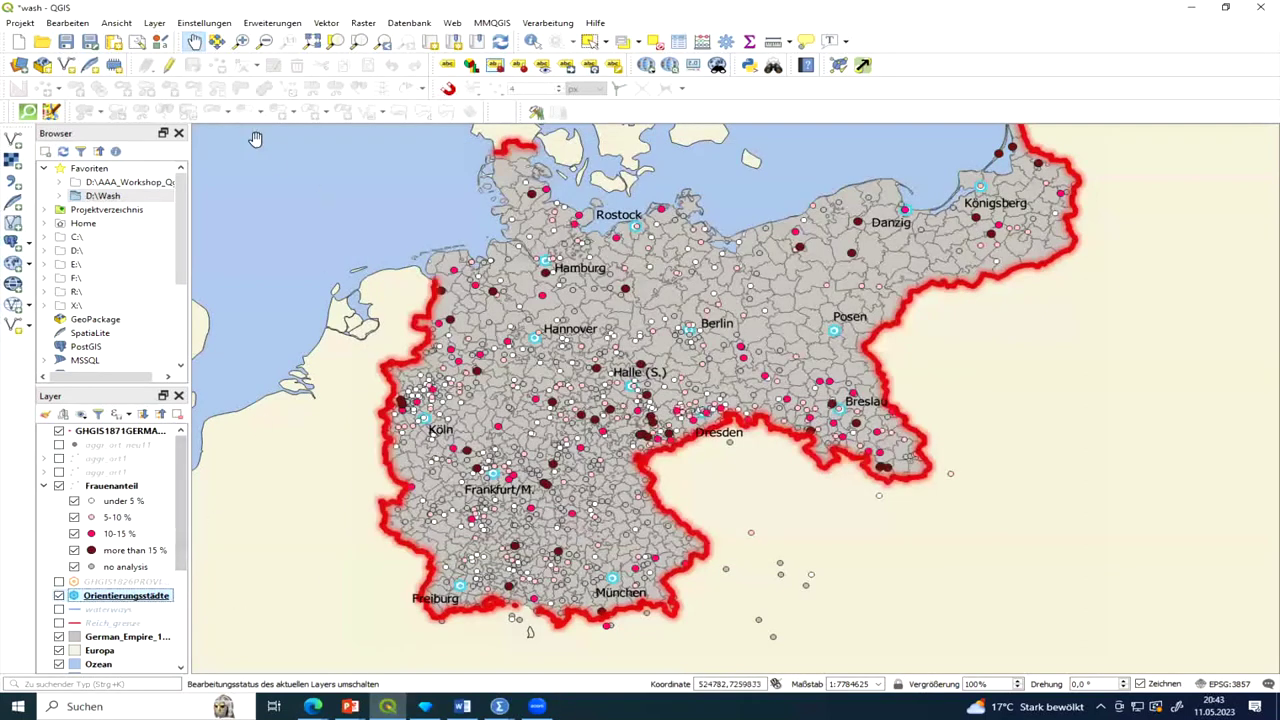
# Enable editing on Orientierungsstädte and hide the German_Empire, Europa, Ozean and Ozeanhilf layers to expose the OSM Standard base map.
pyautogui.click(169, 66)
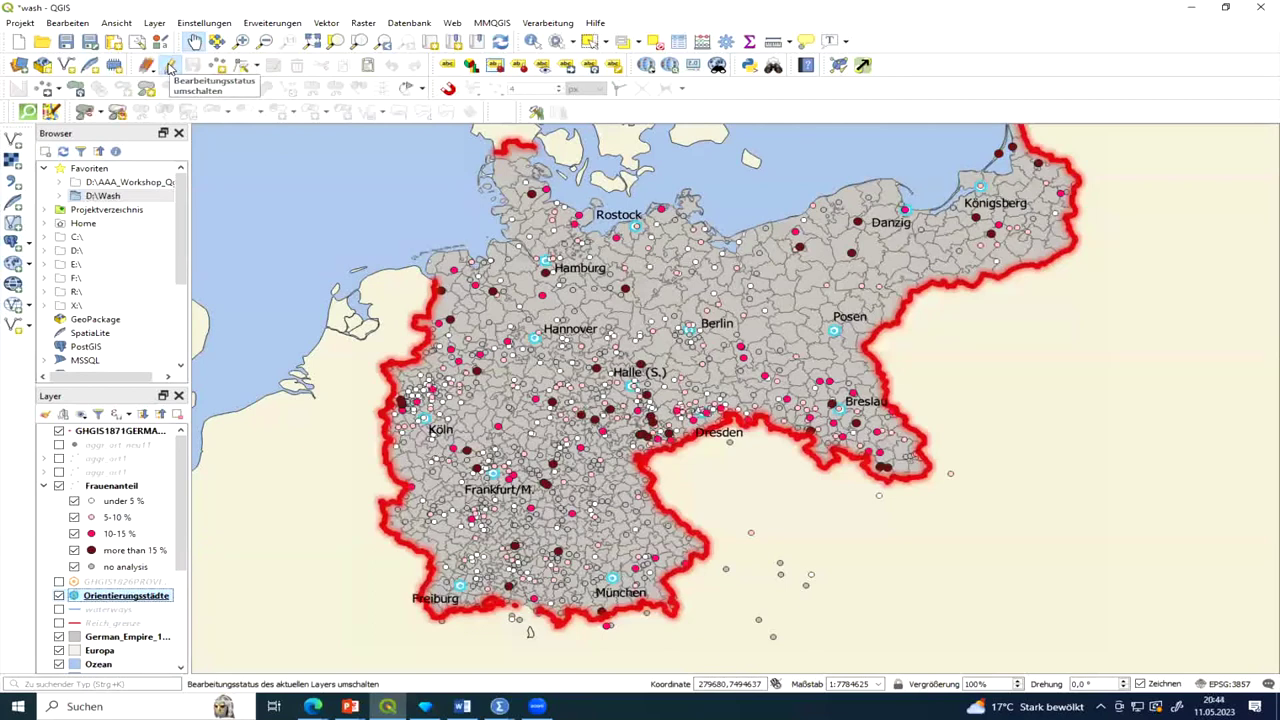
pyautogui.click(59, 637)
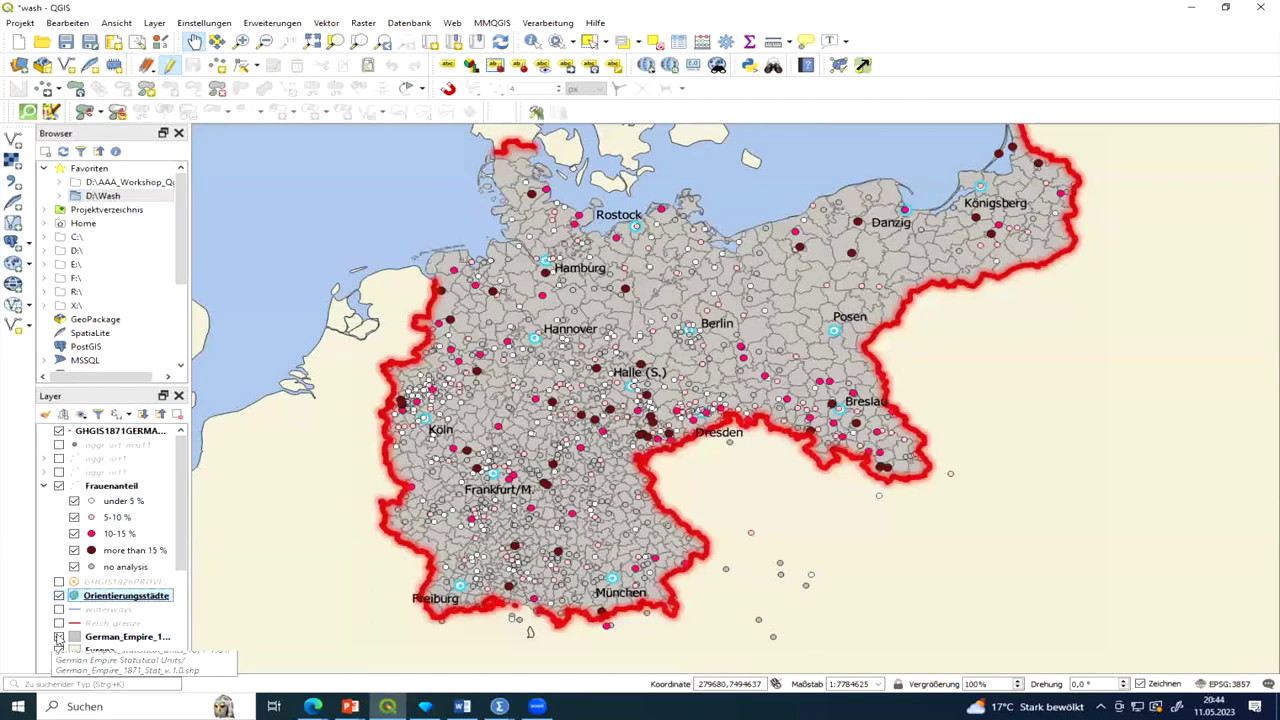
pyautogui.click(59, 650)
pyautogui.click(59, 664)
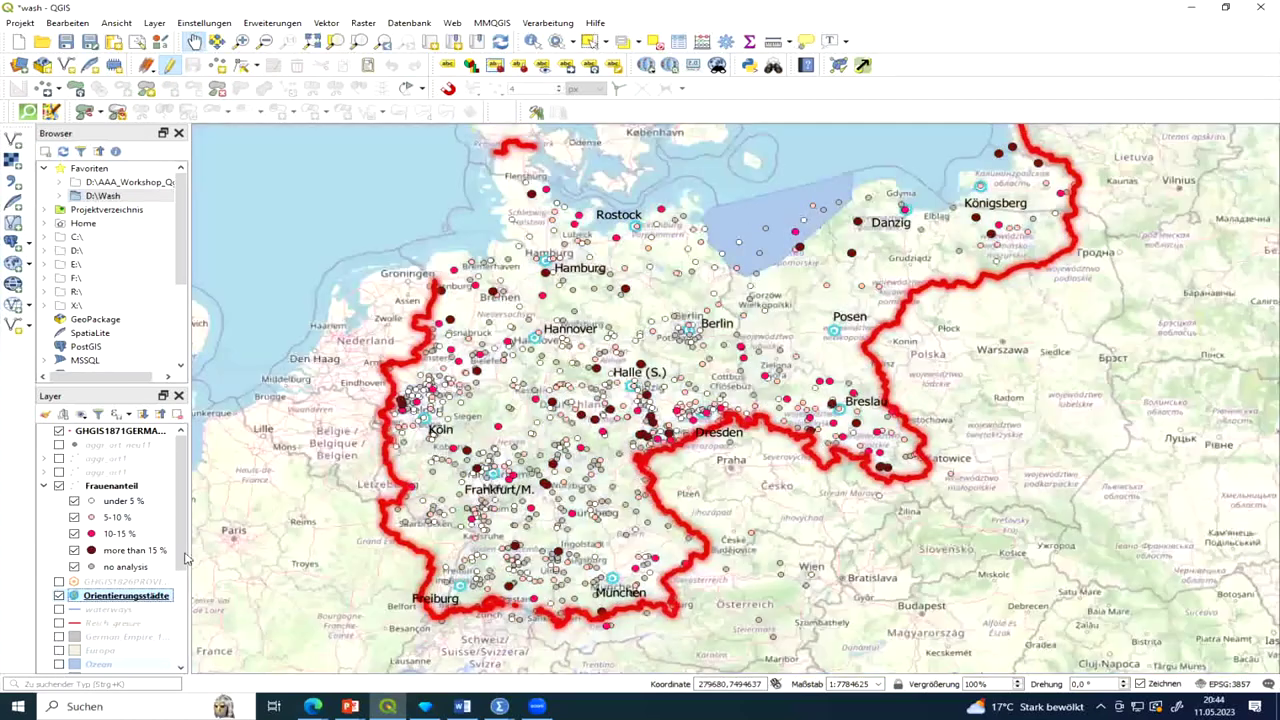
pyautogui.scroll(-2, 182, 557)
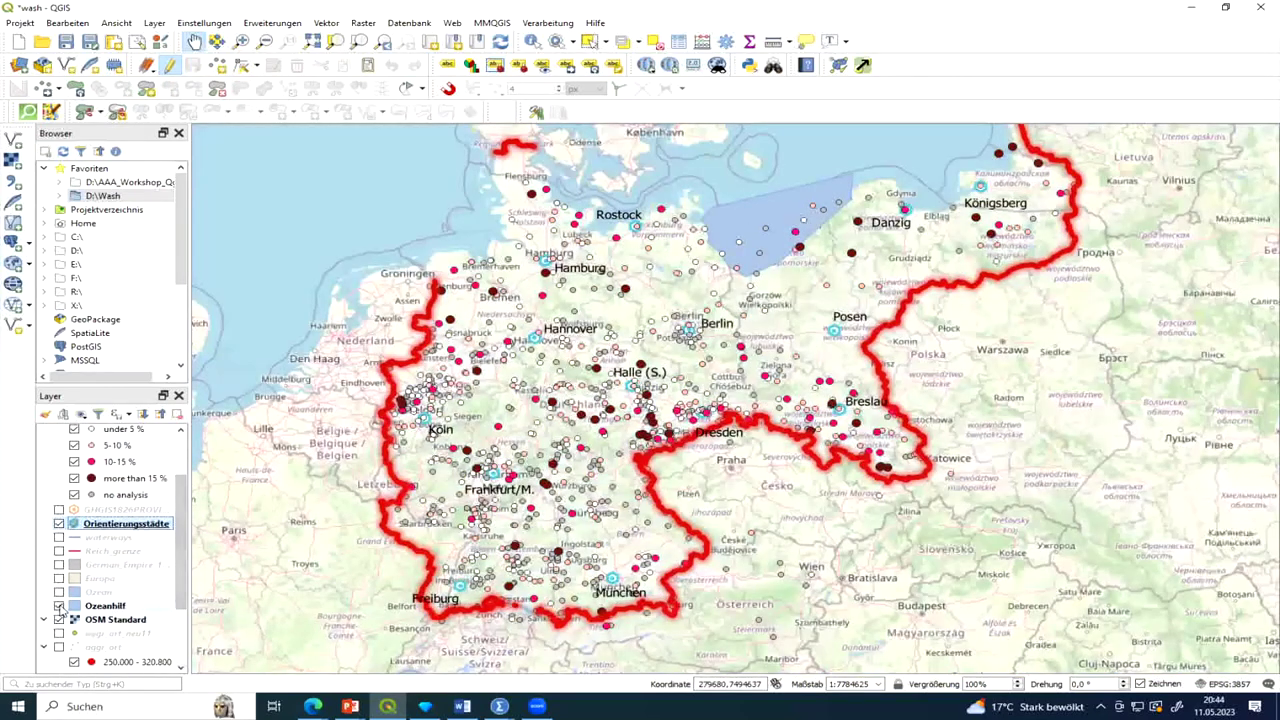
pyautogui.click(59, 606)
# Add a point at Nürnberg to the Orientierungsstädte layer with id 20 and the name Nürnberg.
pyautogui.scroll(1, 630, 386)
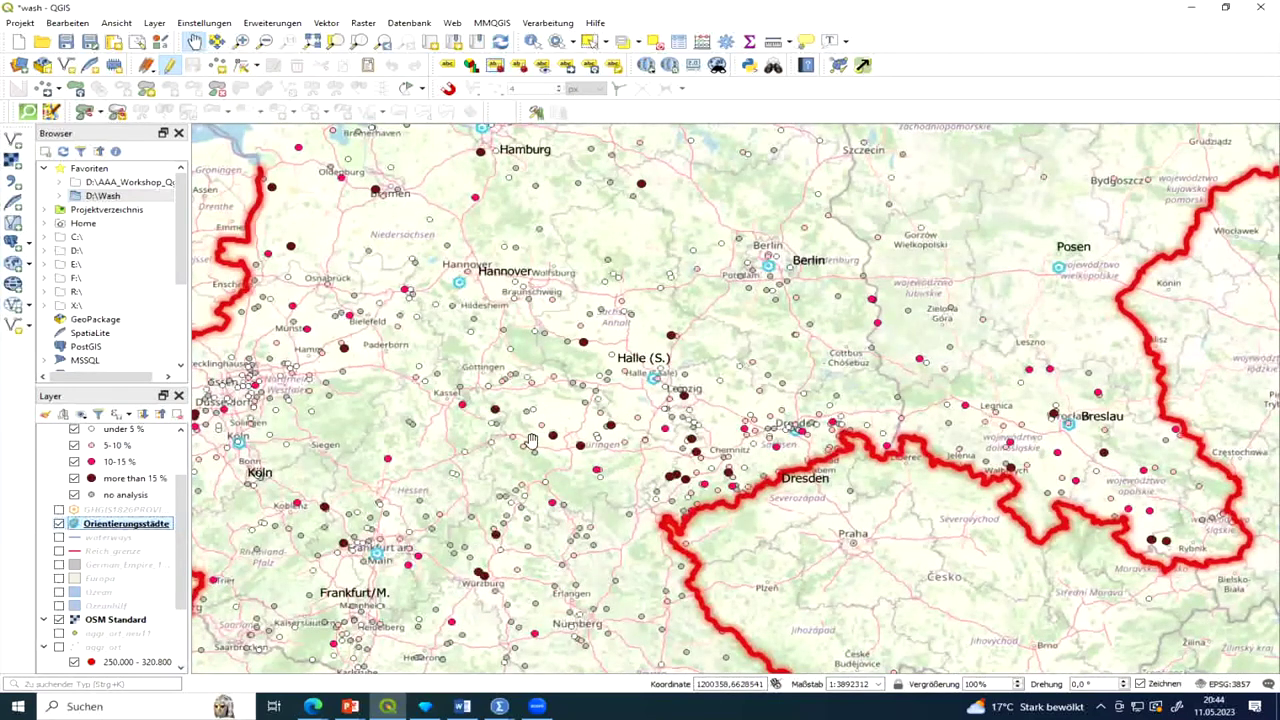
pyautogui.moveTo(508, 460); pyautogui.dragTo(565, 255)
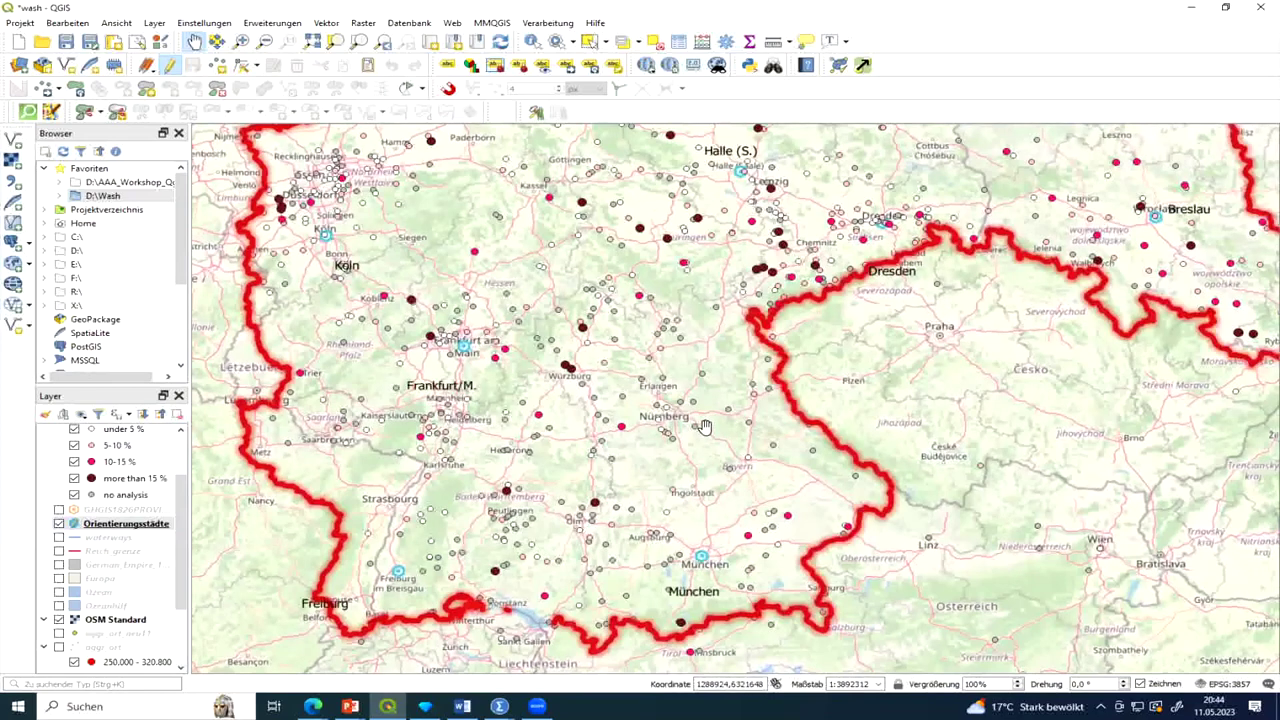
pyautogui.scroll(2, 622, 365)
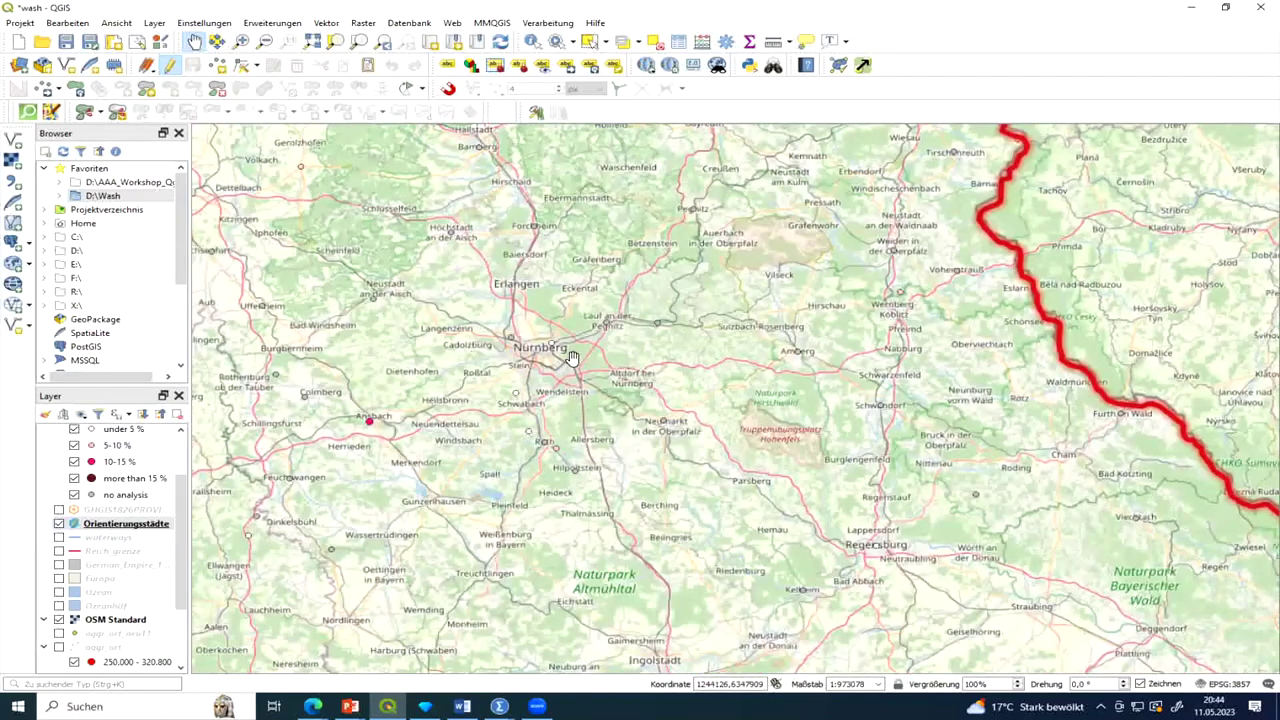
pyautogui.scroll(1, 573, 358)
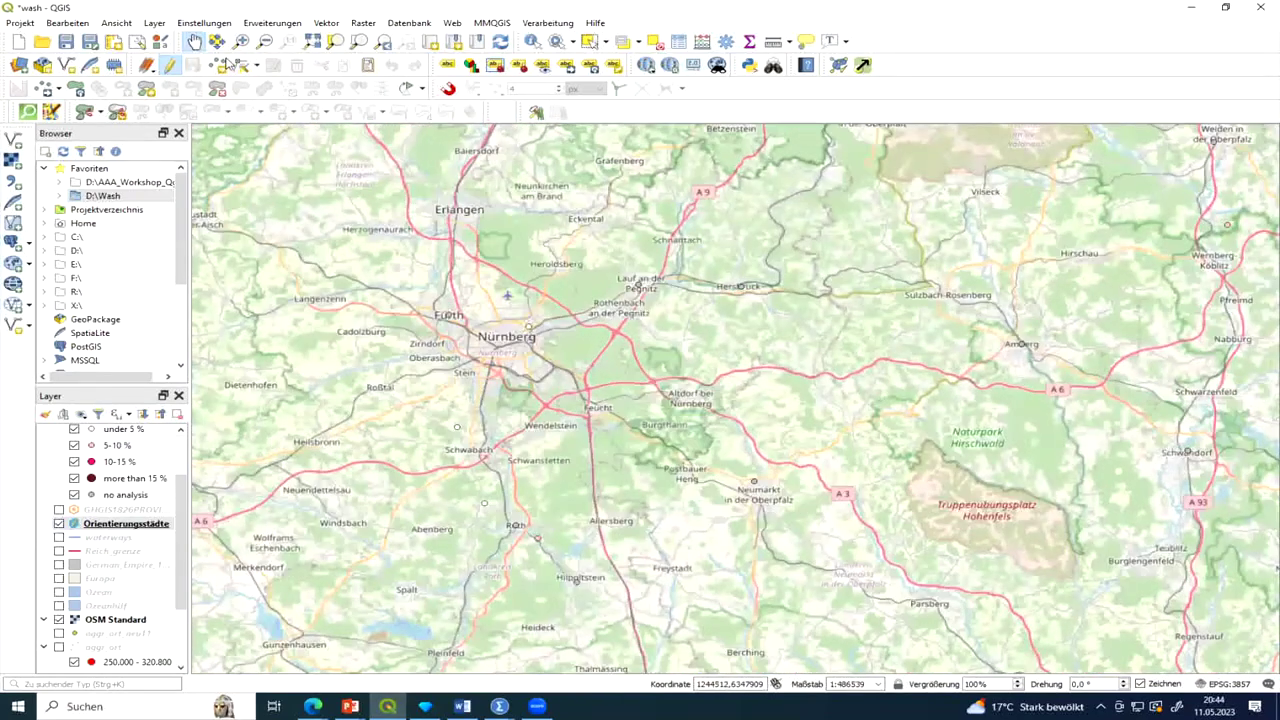
pyautogui.click(218, 66)
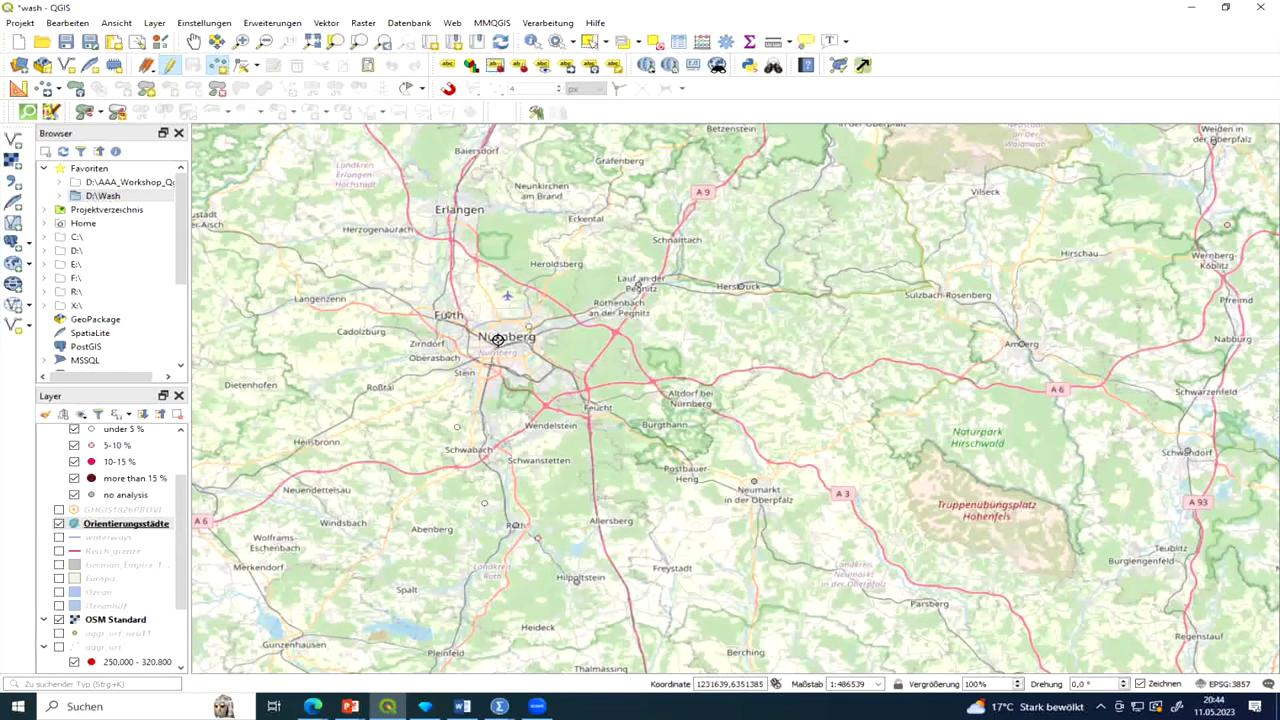
pyautogui.click(497, 340)
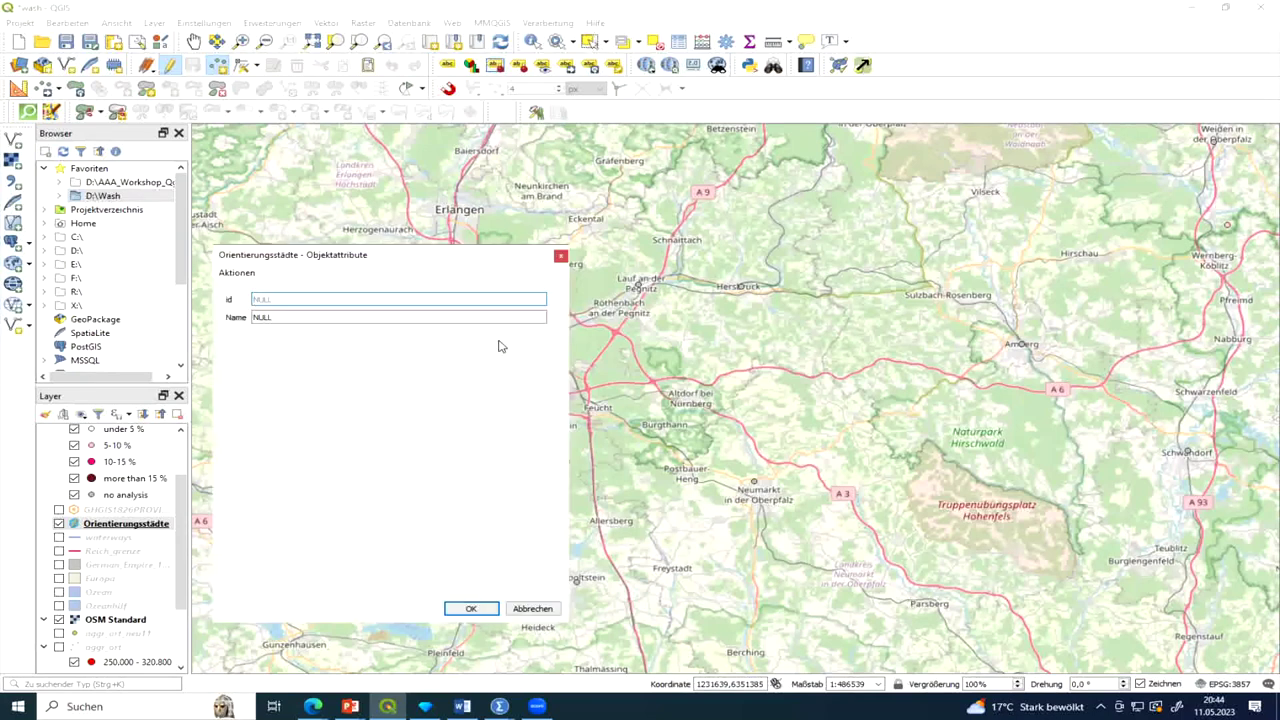
pyautogui.write('20')
pyautogui.press('Tab')
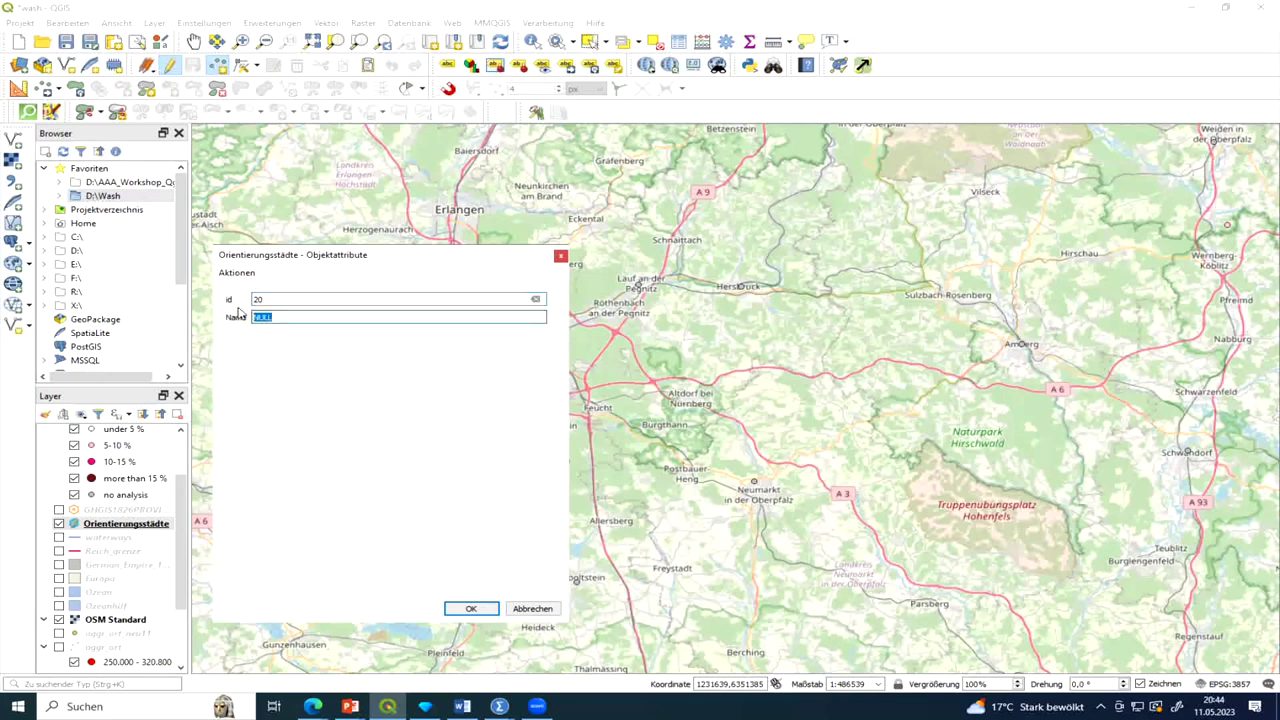
pyautogui.write('Nürnberg')
pyautogui.click(468, 610)
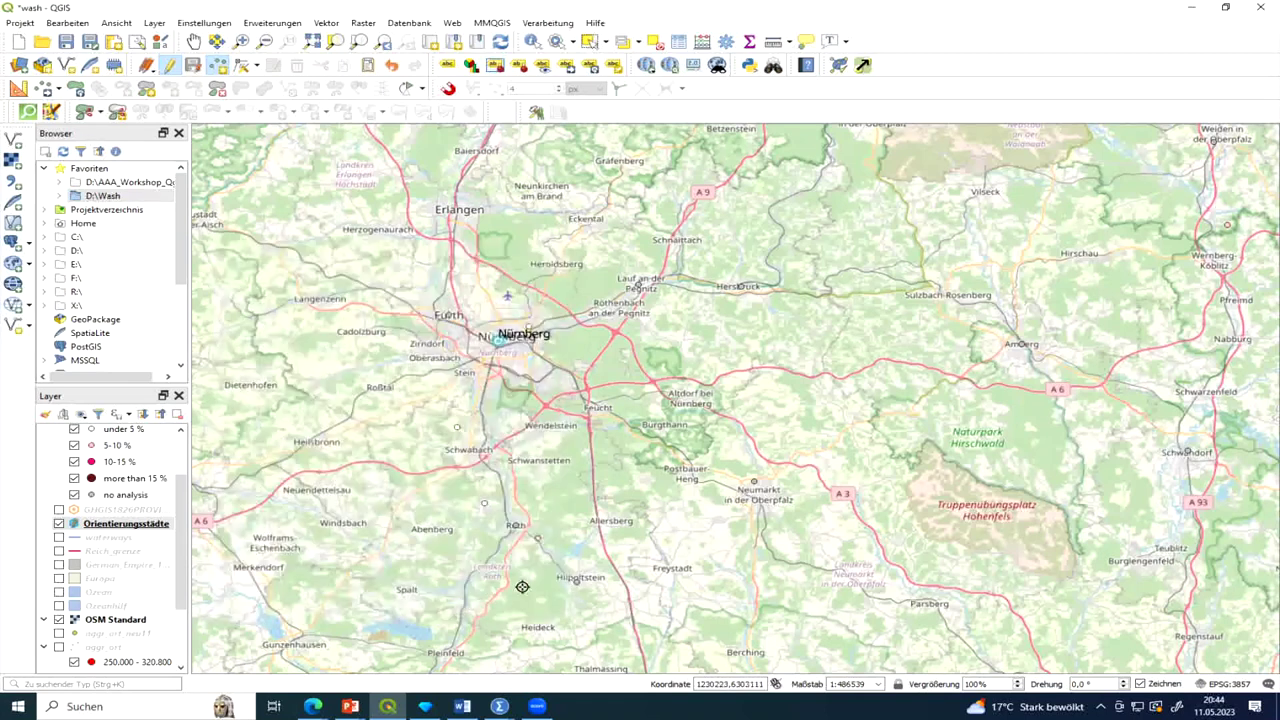
# Display the Ozeanhilf, Ozean, Europa and German_Empire layers over the OSM base map again.
pyautogui.click(58, 605)
pyautogui.click(58, 592)
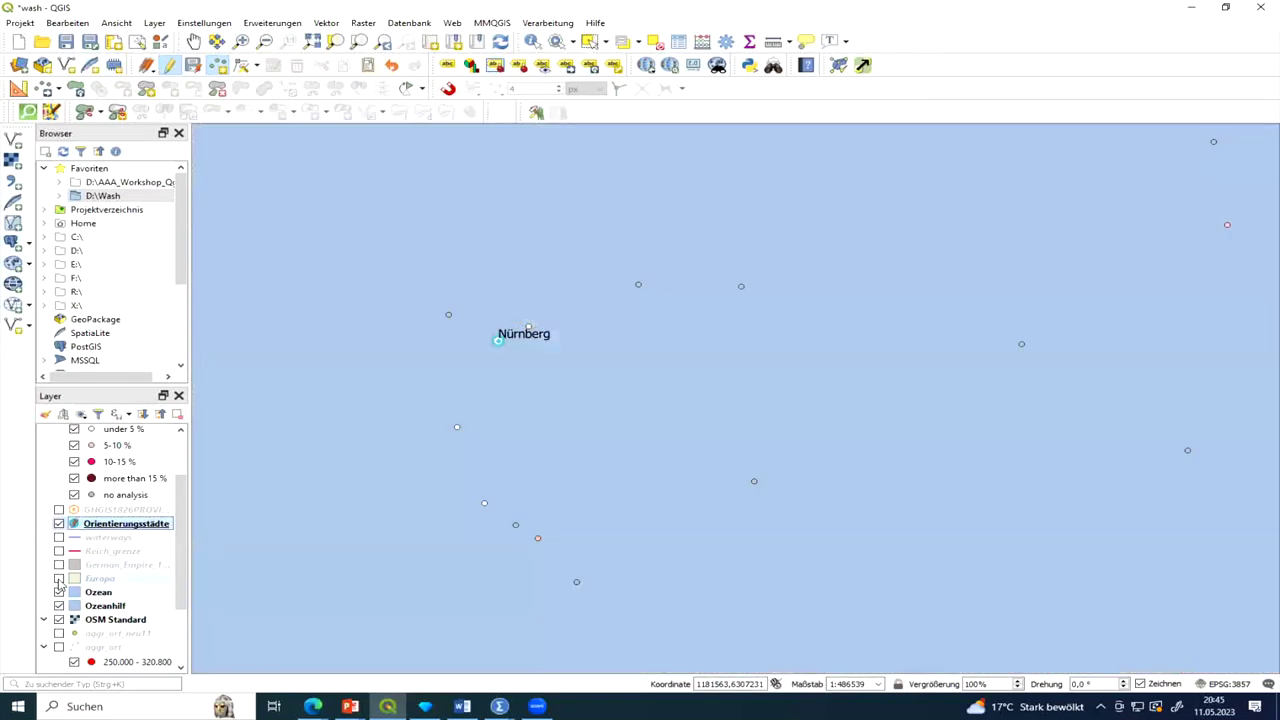
pyautogui.click(58, 578)
pyautogui.click(58, 565)
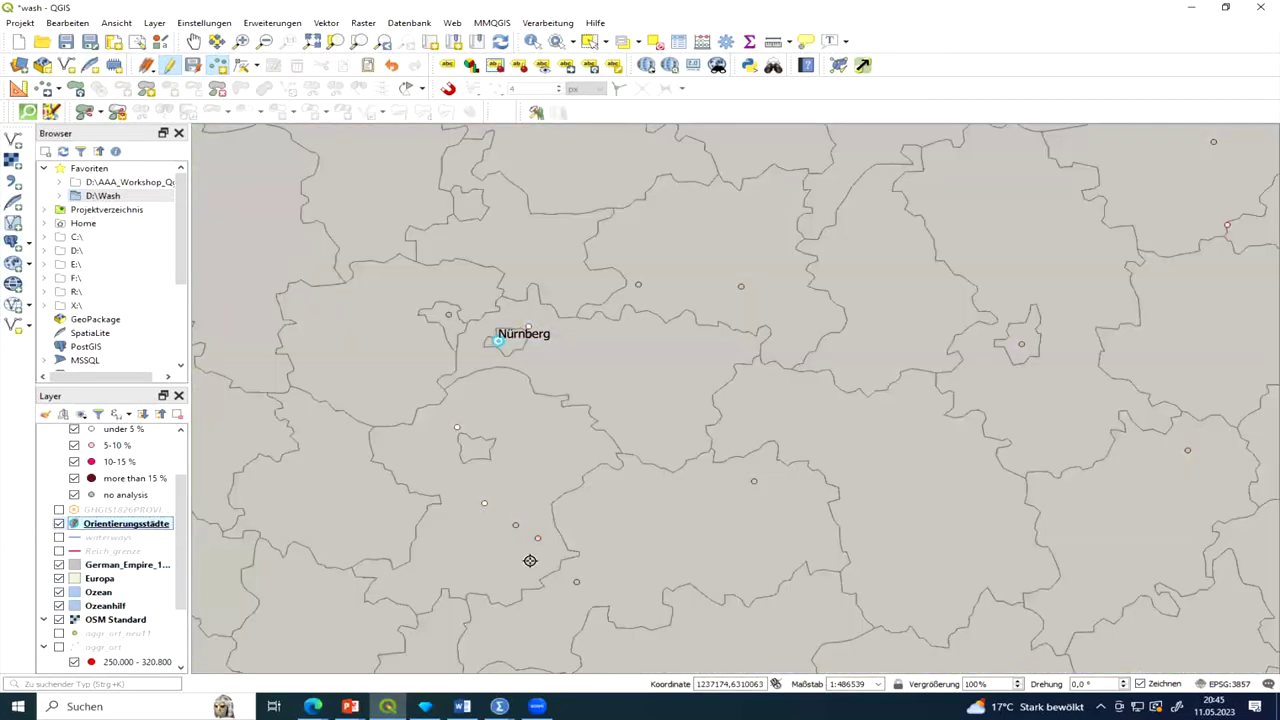
# Save the edits to the Orientierungsstädte layer and end its editing mode.
pyautogui.scroll(1, 530, 560)
pyautogui.scroll(-3, 530, 560)
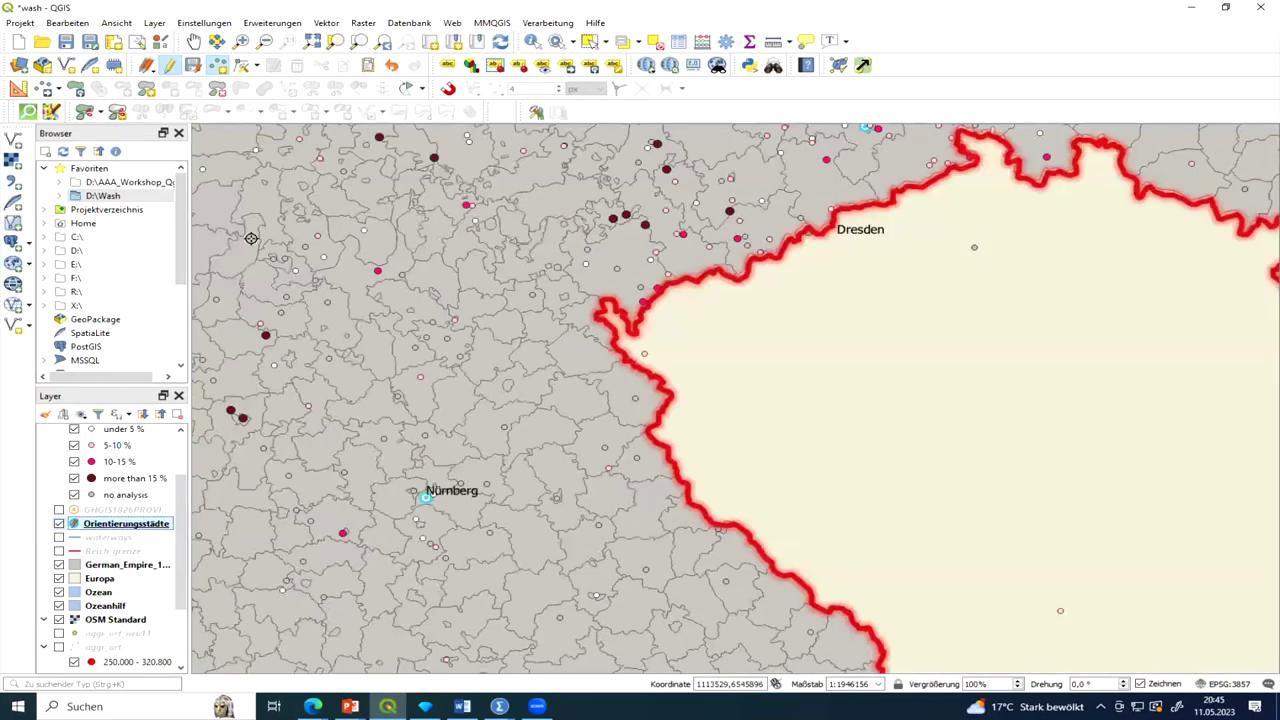
pyautogui.click(194, 41)
pyautogui.moveTo(380, 360); pyautogui.dragTo(580, 384)
pyautogui.scroll(-2, 580, 382)
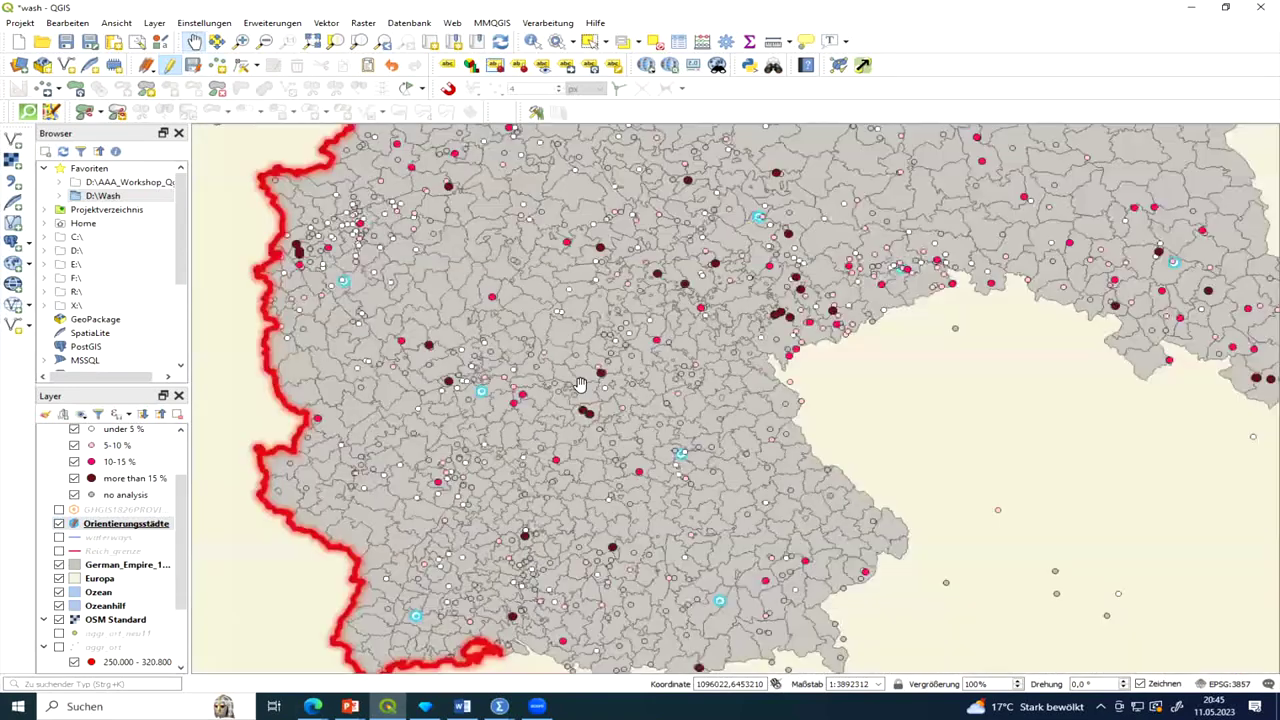
pyautogui.moveTo(552, 255); pyautogui.dragTo(526, 329)
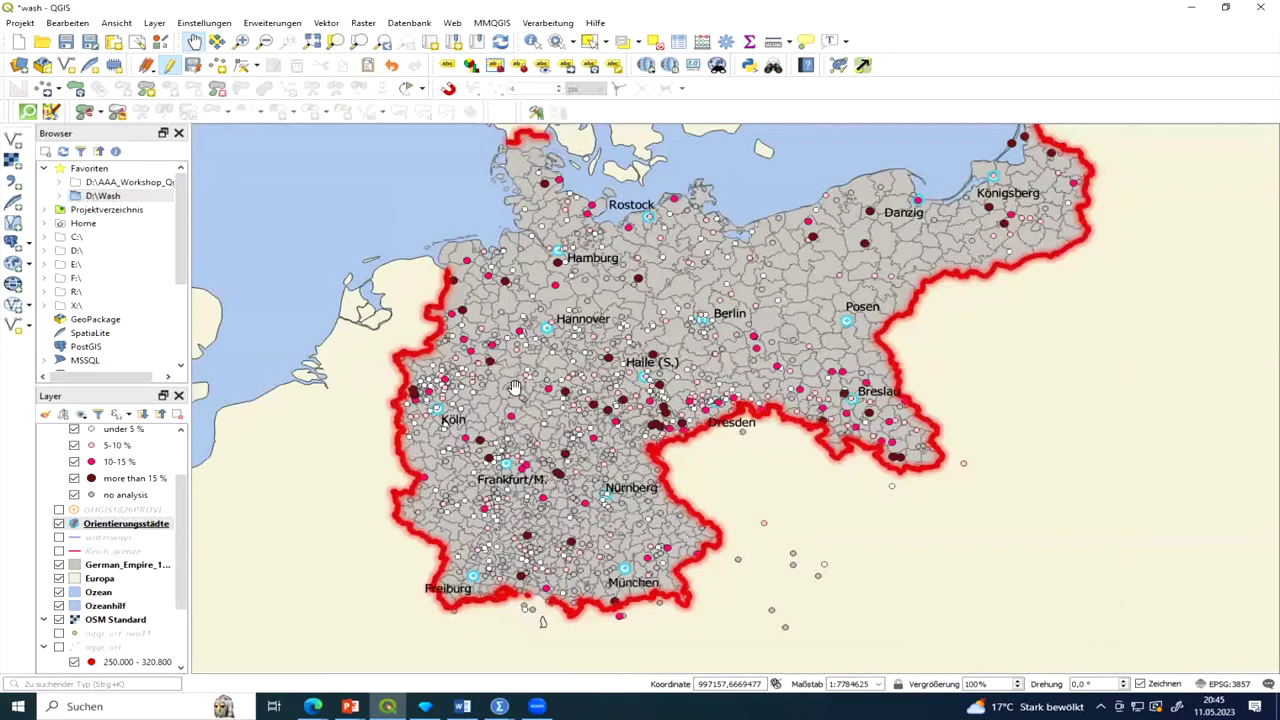
pyautogui.click(193, 66)
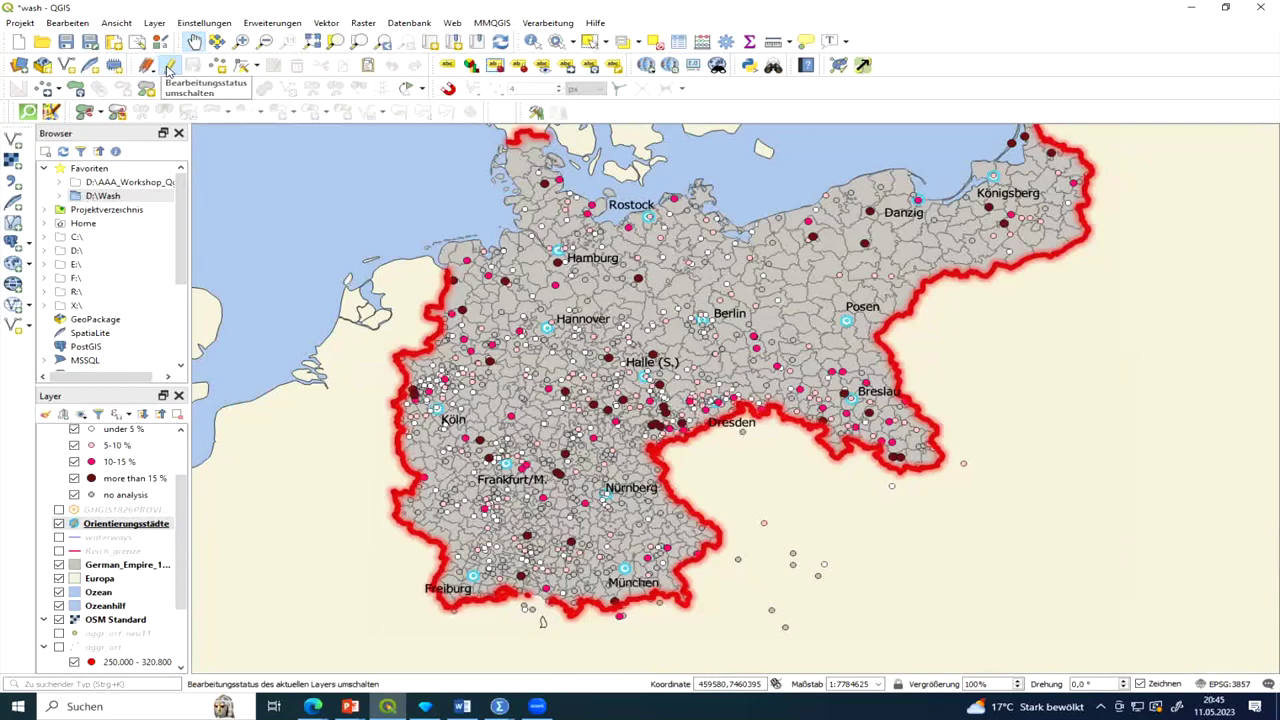
pyautogui.click(170, 68)
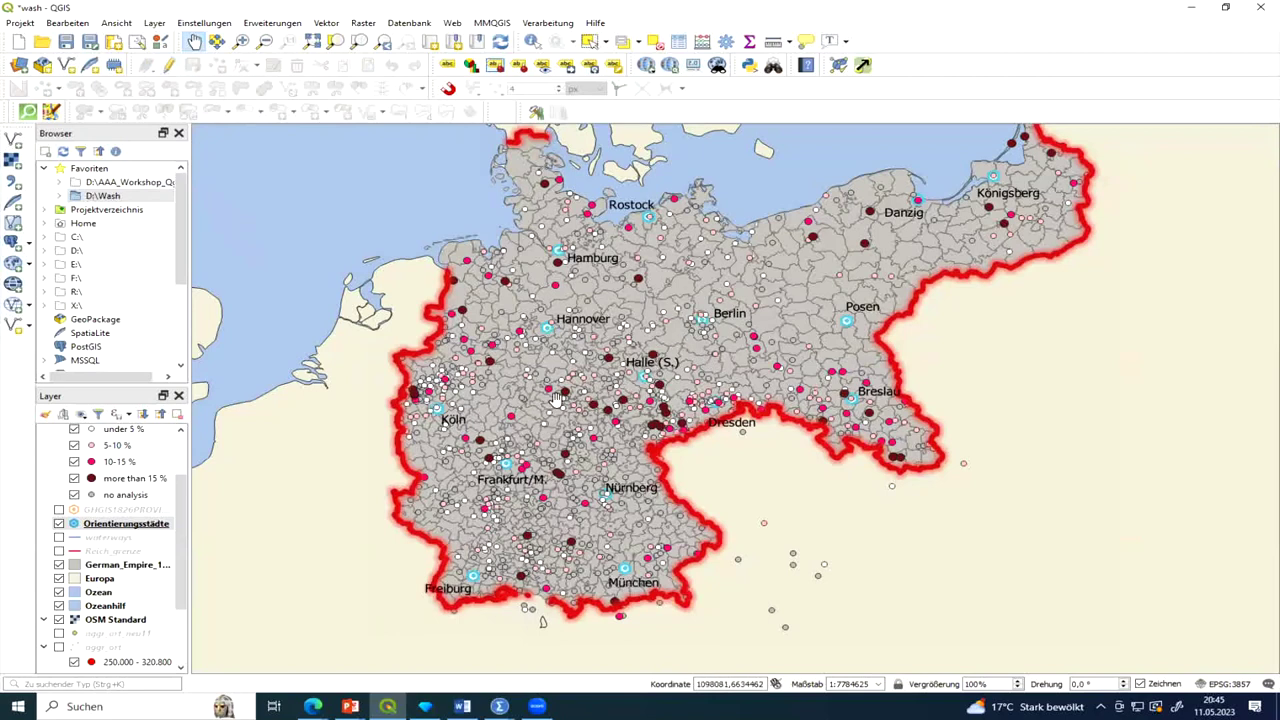
pyautogui.scroll(1, 556, 398)
pyautogui.scroll(-1, 552, 390)
pyautogui.moveTo(493, 300); pyautogui.dragTo(503, 330)
pyautogui.scroll(1, 575, 405)
pyautogui.scroll(-1, 577, 404)
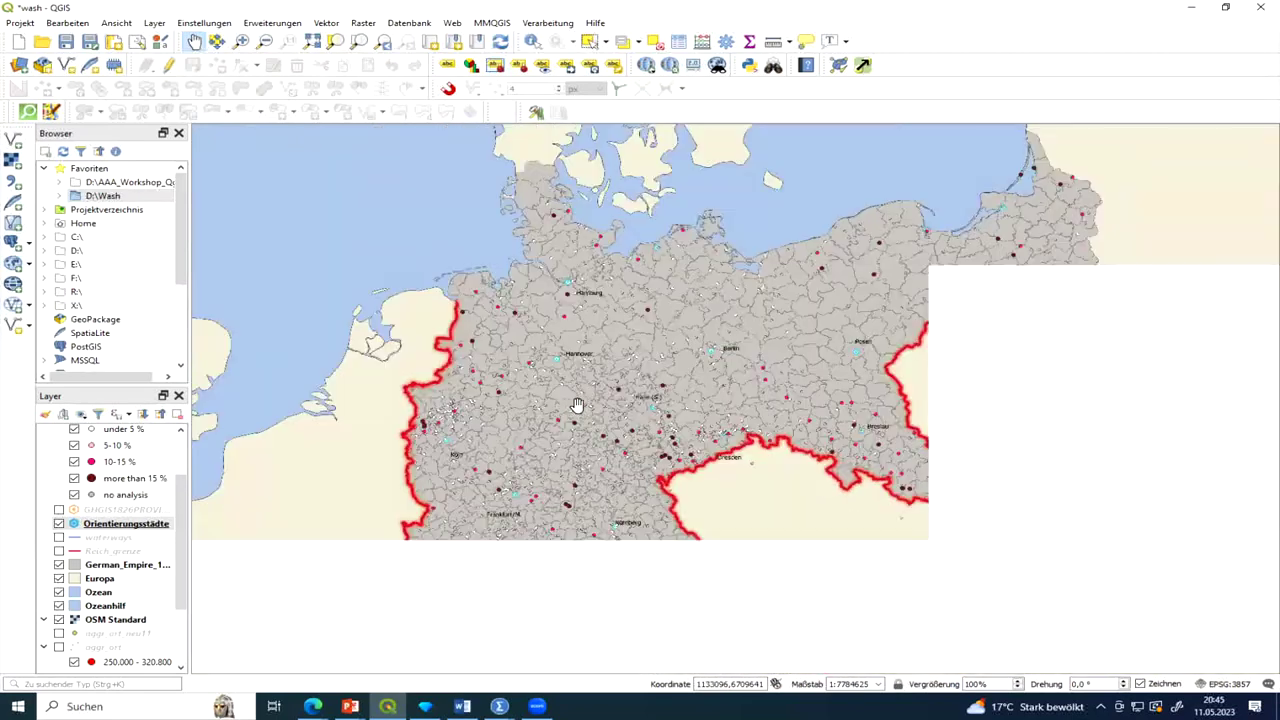
pyautogui.scroll(1, 577, 404)
pyautogui.scroll(-1, 577, 404)
pyautogui.scroll(1, 577, 404)
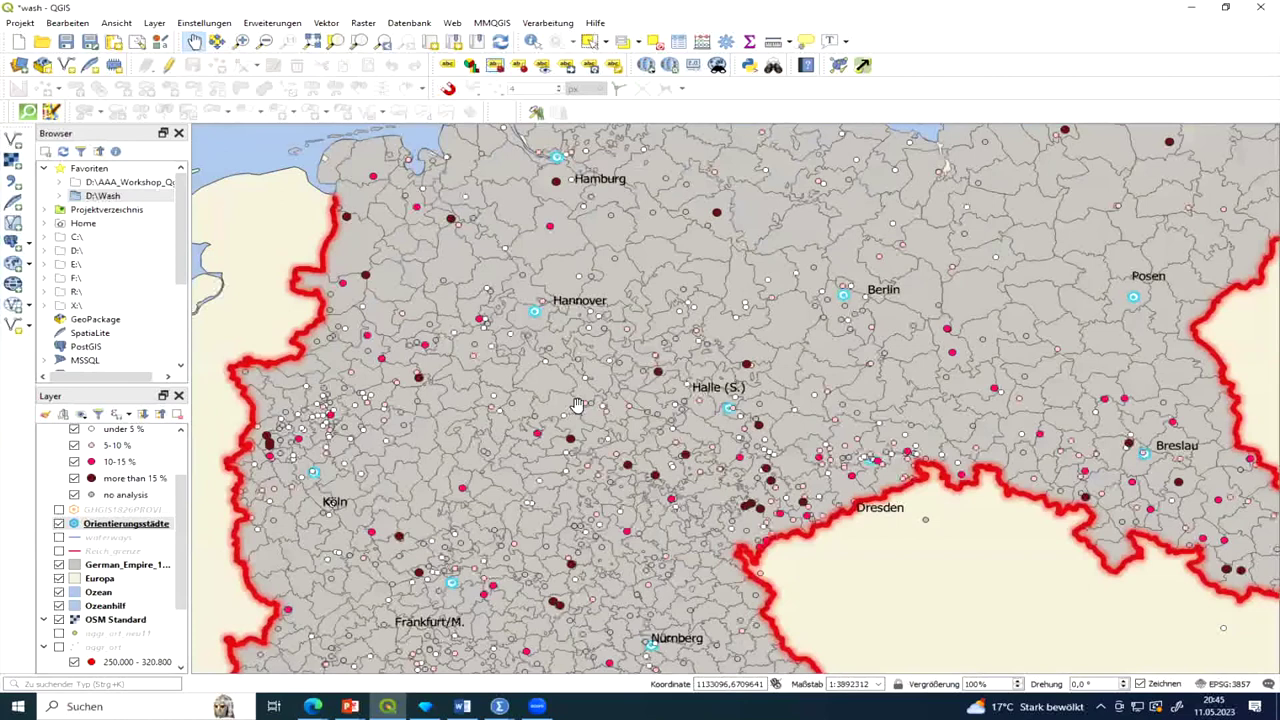
pyautogui.scroll(-1, 577, 404)
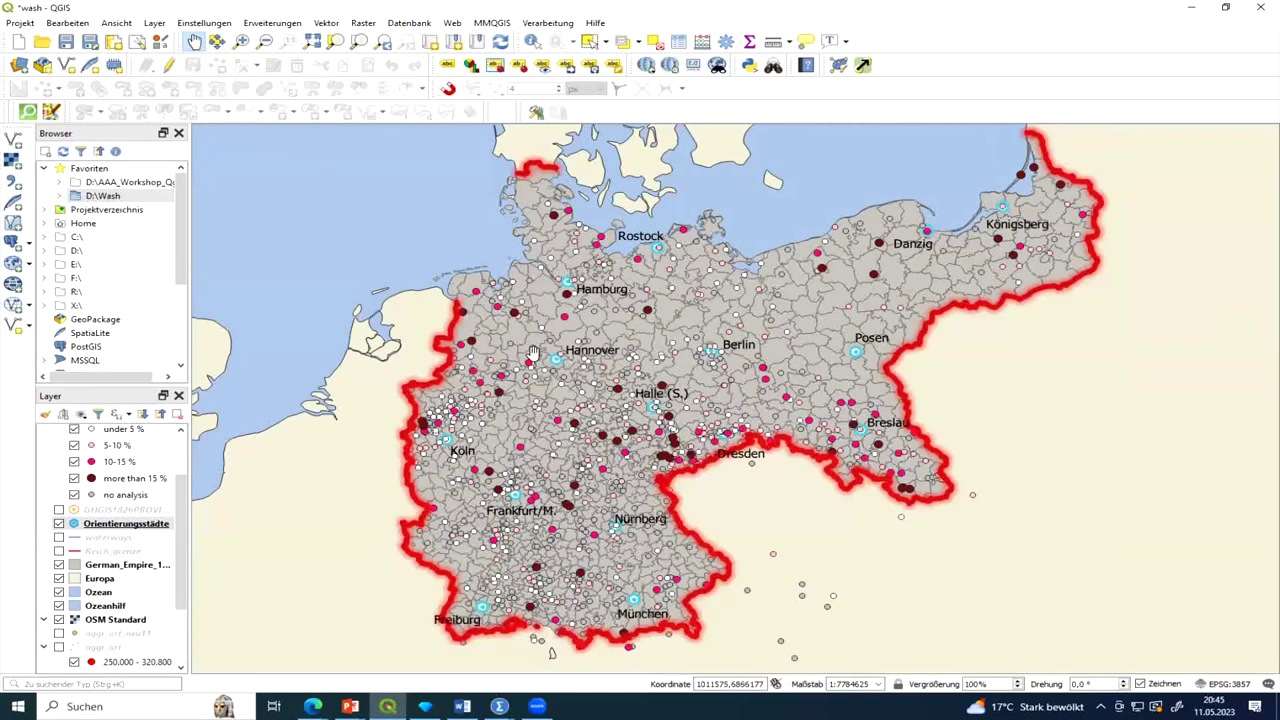
# Set up a new shapefile layer saved as Fluesse_neu in the D:\Wash folder, with Linie as the geometry type.
pyautogui.click(155, 24)
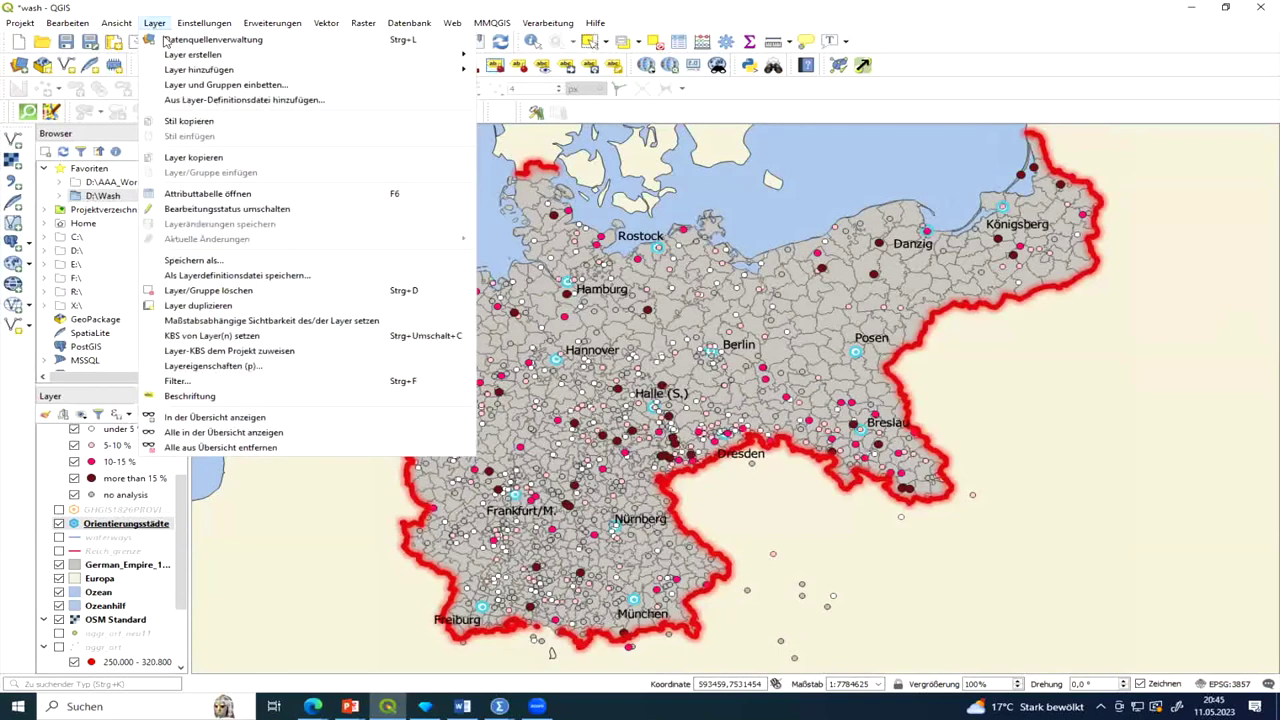
pyautogui.moveTo(170, 57)
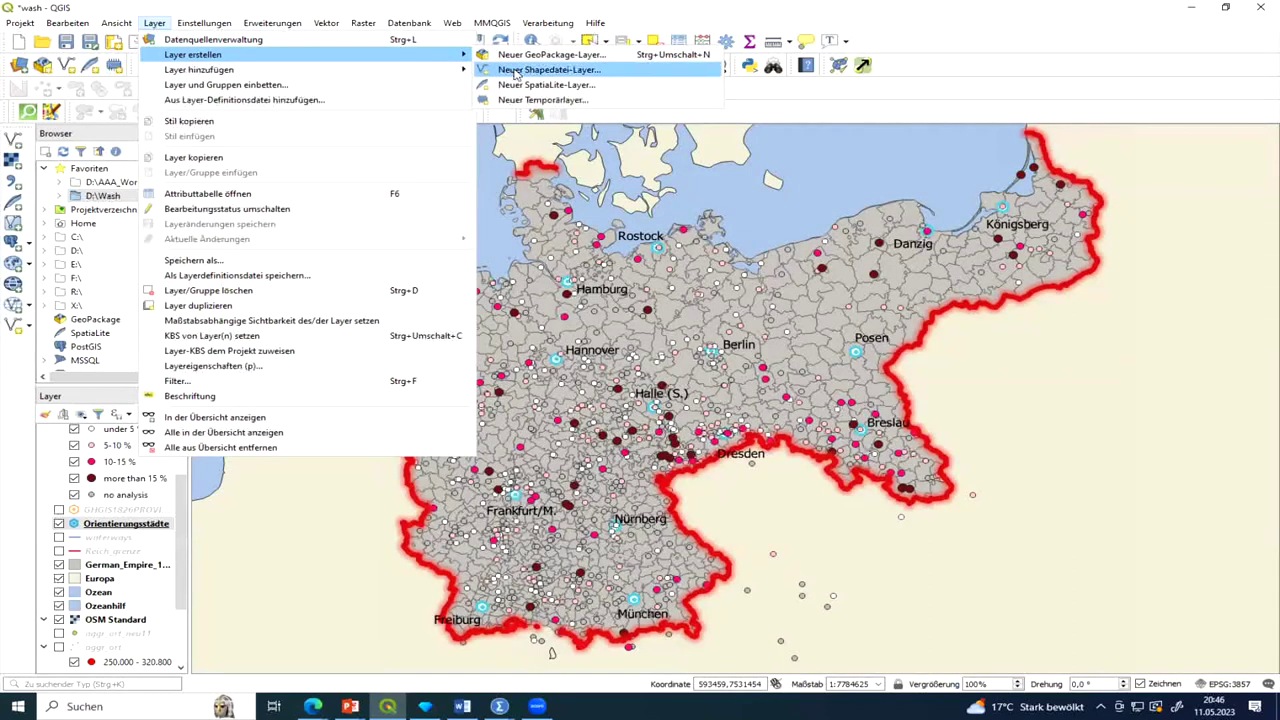
pyautogui.click(515, 72)
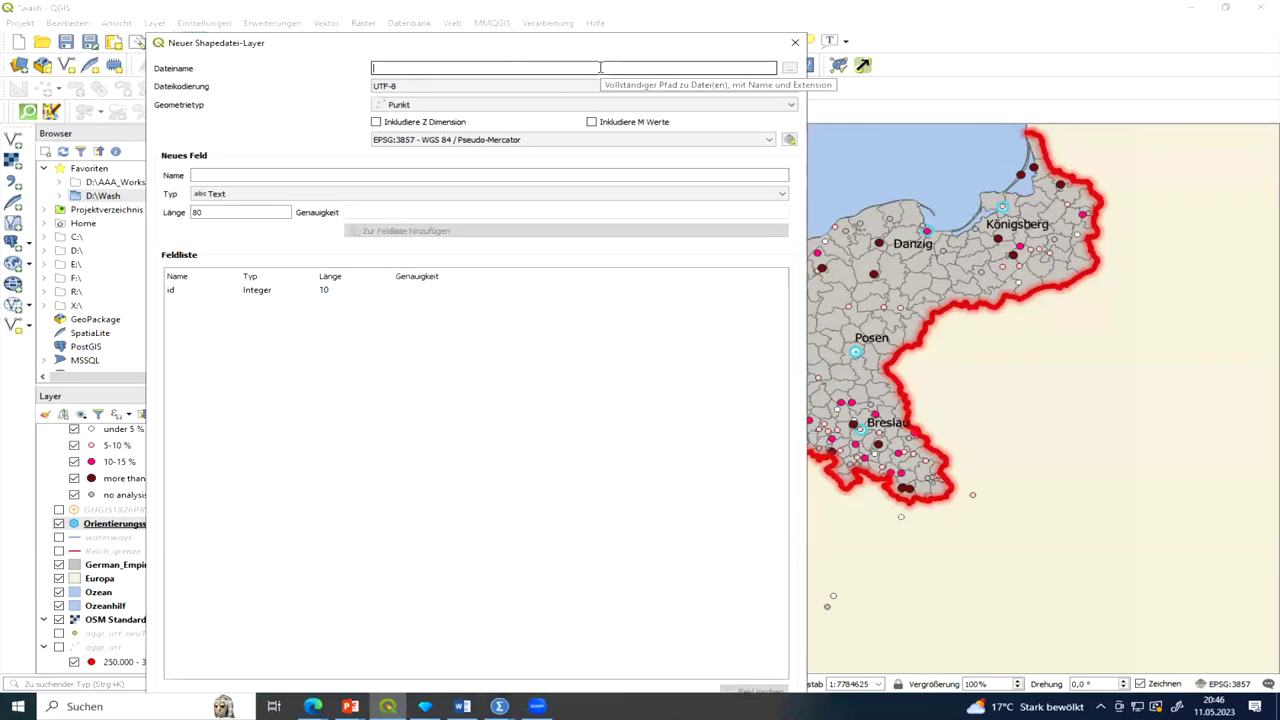
pyautogui.write('Flüss')
pyautogui.press('BackSpace')
pyautogui.write('uesse_neu')
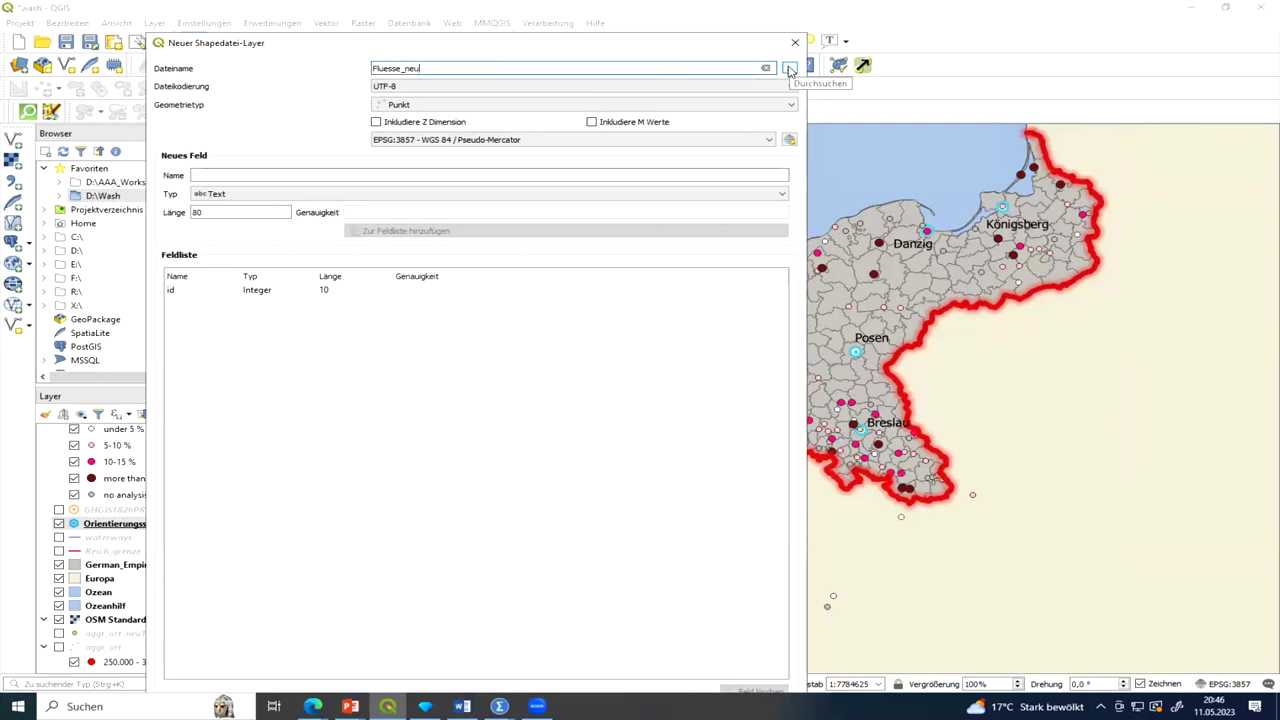
pyautogui.click(789, 69)
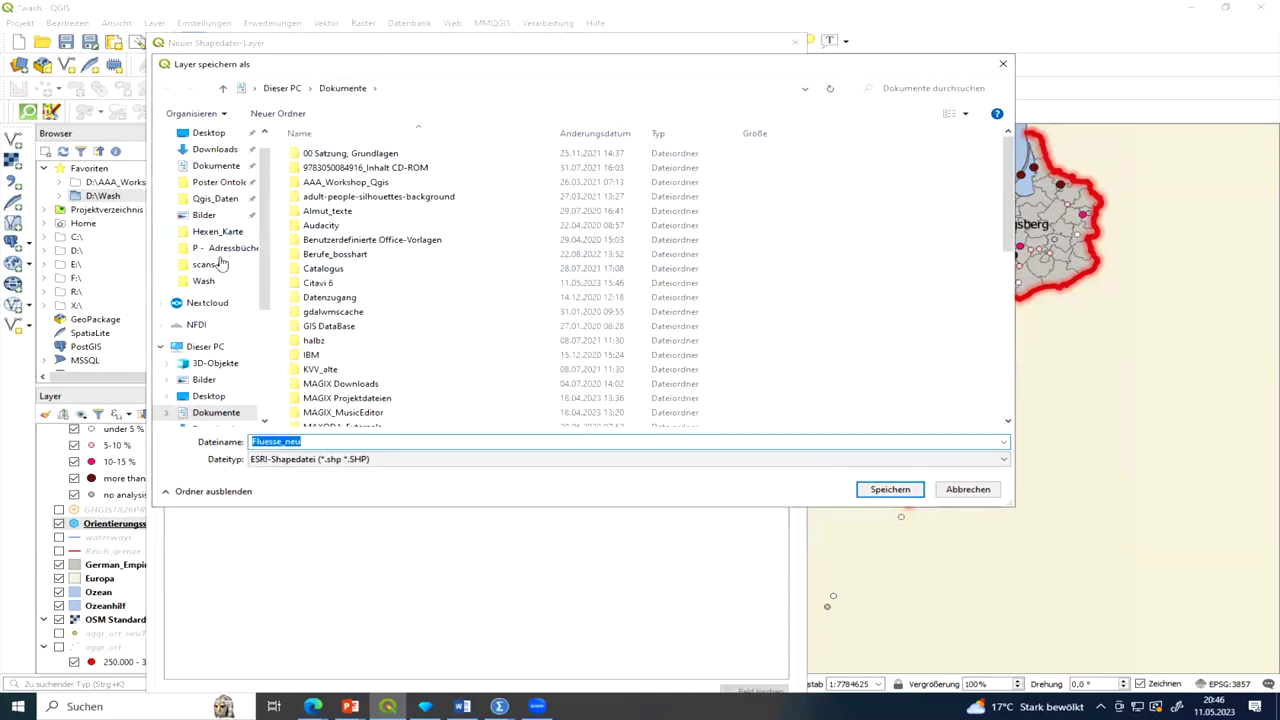
pyautogui.click(203, 281)
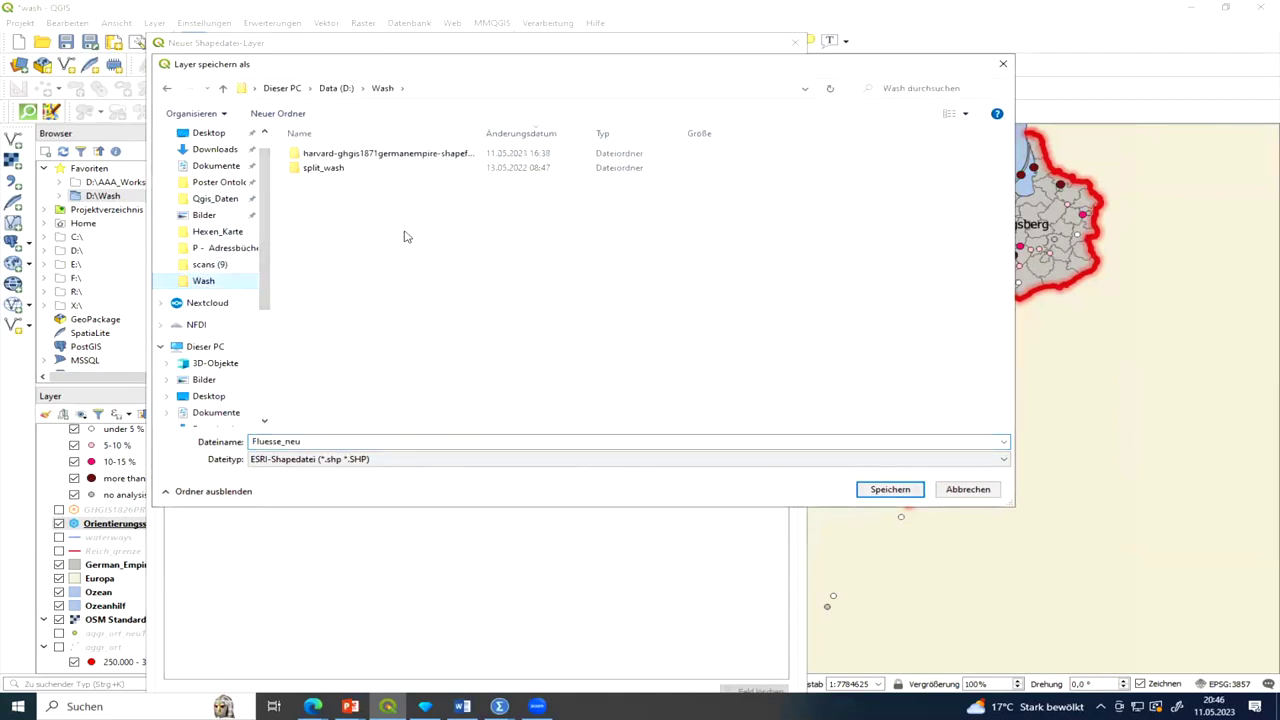
pyautogui.click(891, 490)
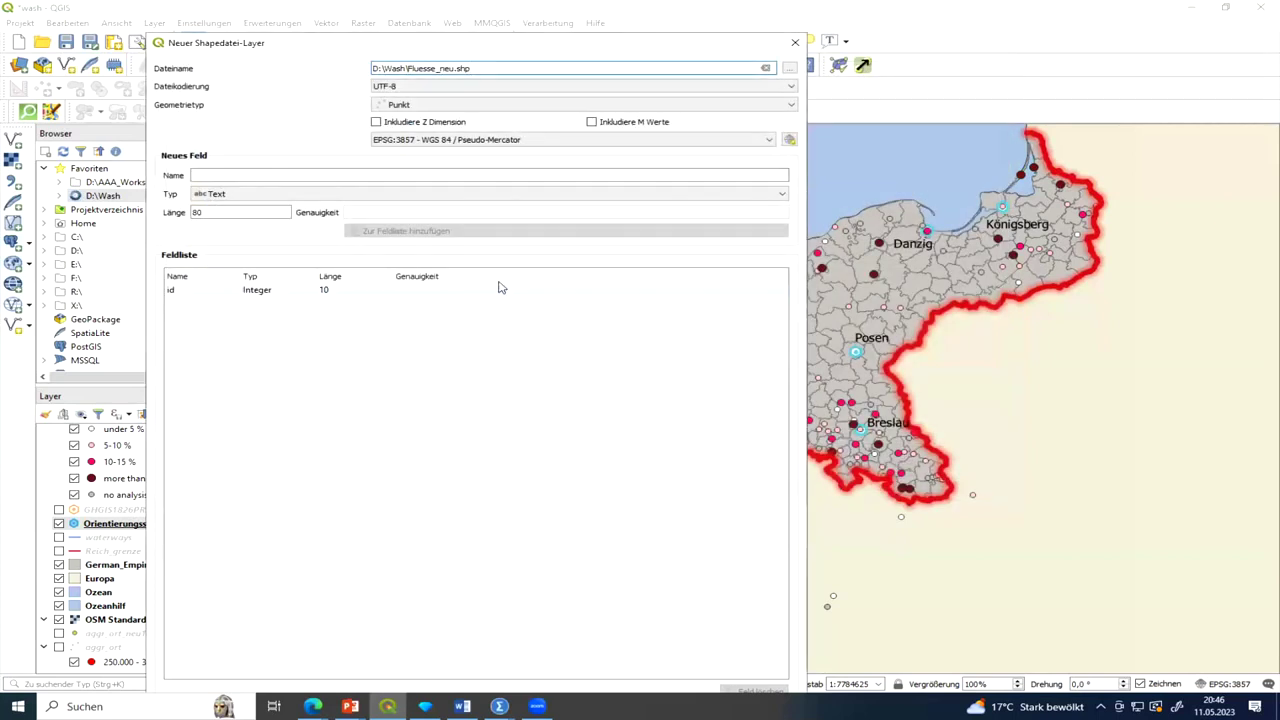
pyautogui.click(416, 106)
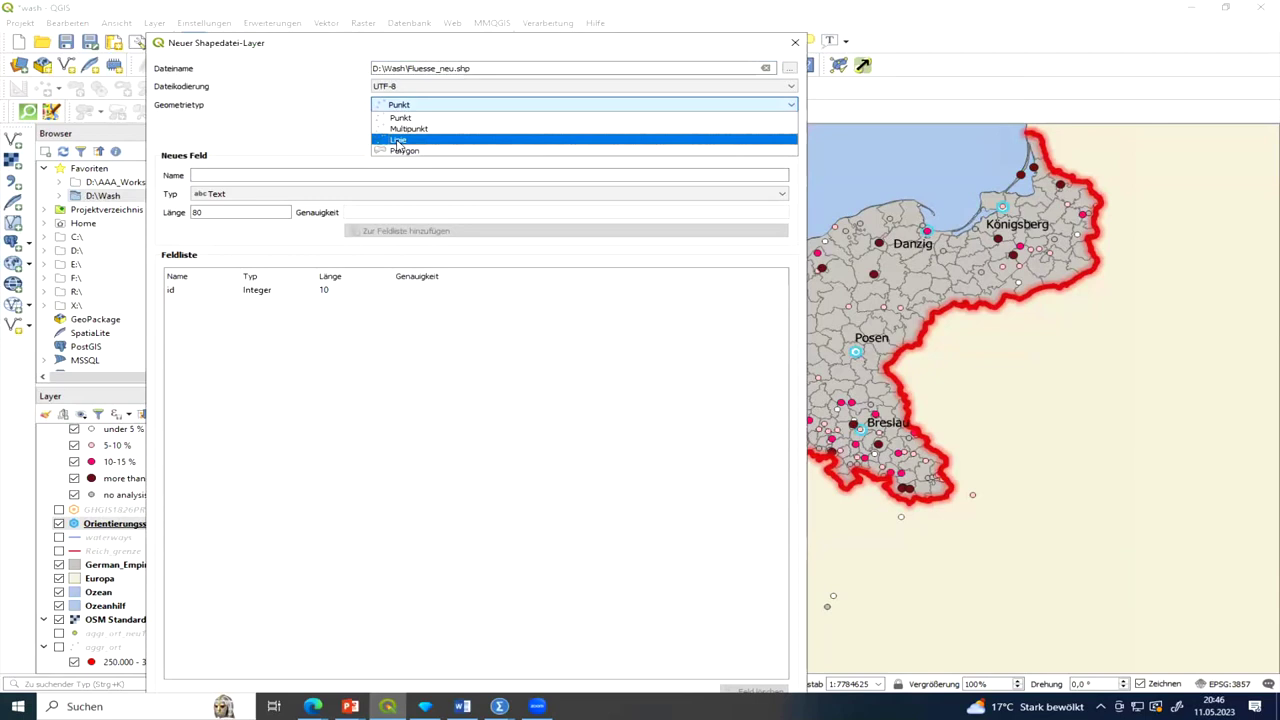
pyautogui.click(398, 142)
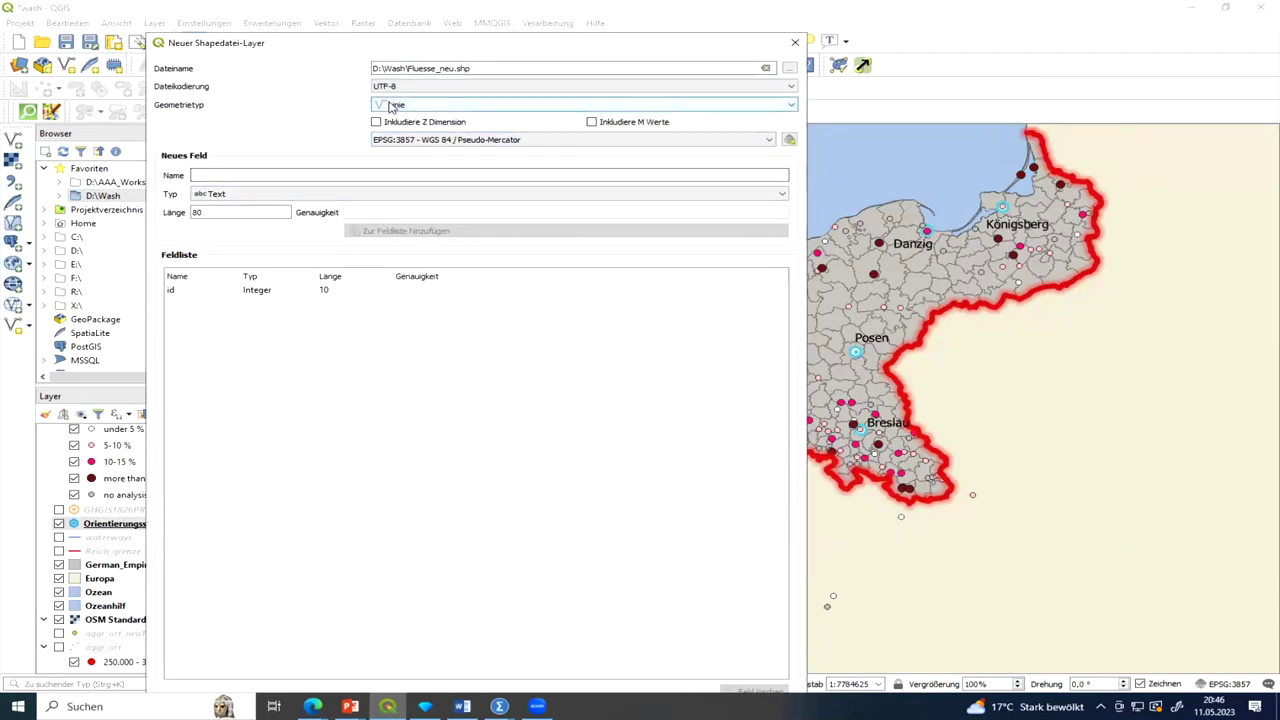
# Add a text field named Flussnamen with length 80 to the new layer's field list.
pyautogui.click(245, 175)
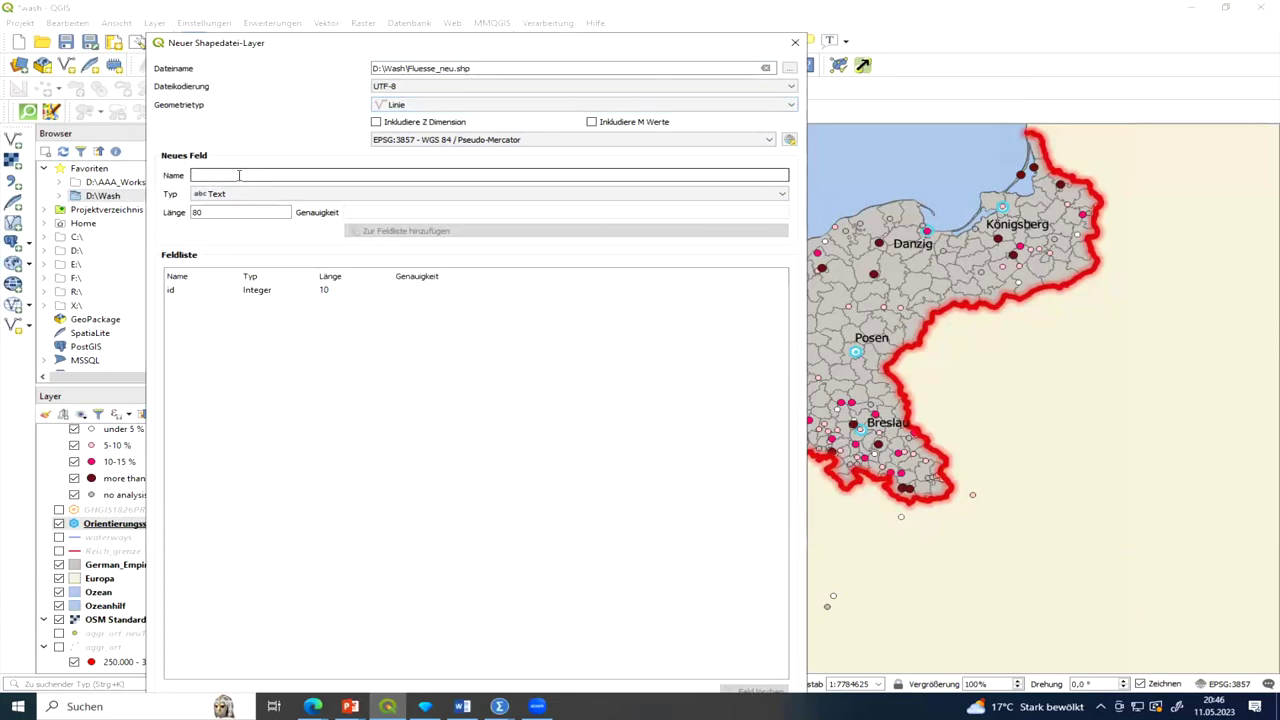
pyautogui.moveTo(303, 48); pyautogui.dragTo(487, 58)
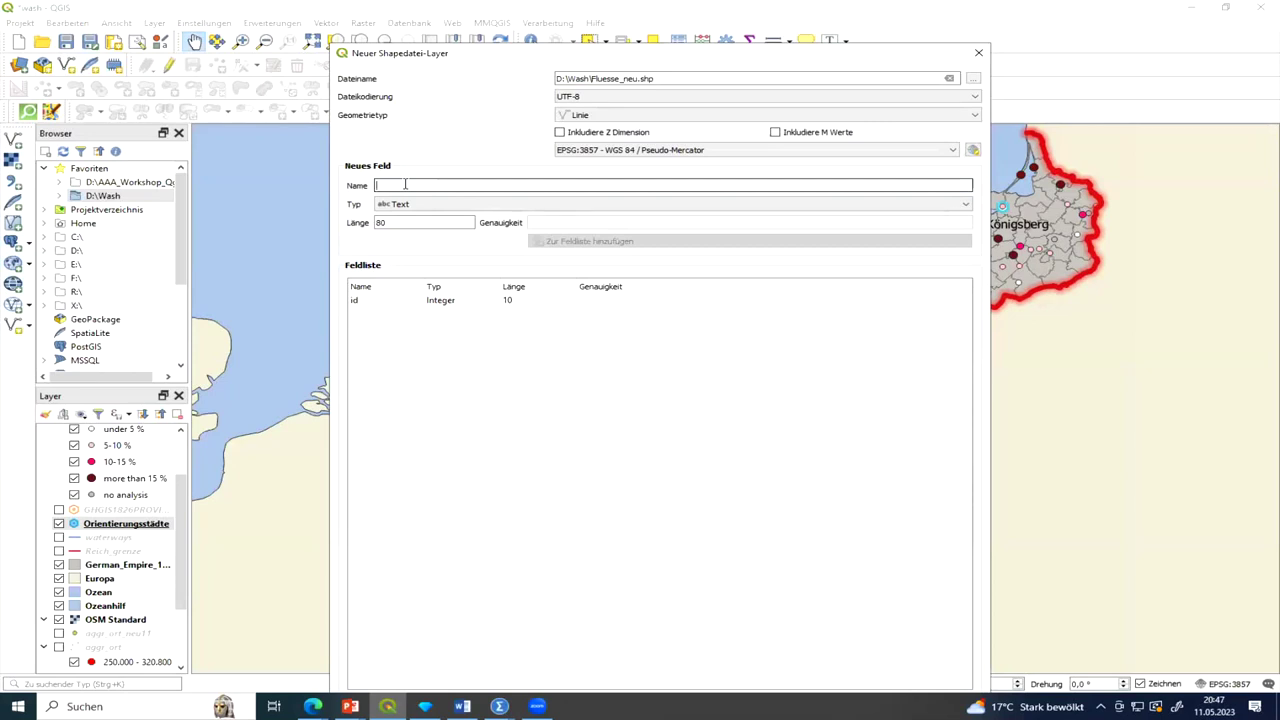
pyautogui.write('Fl')
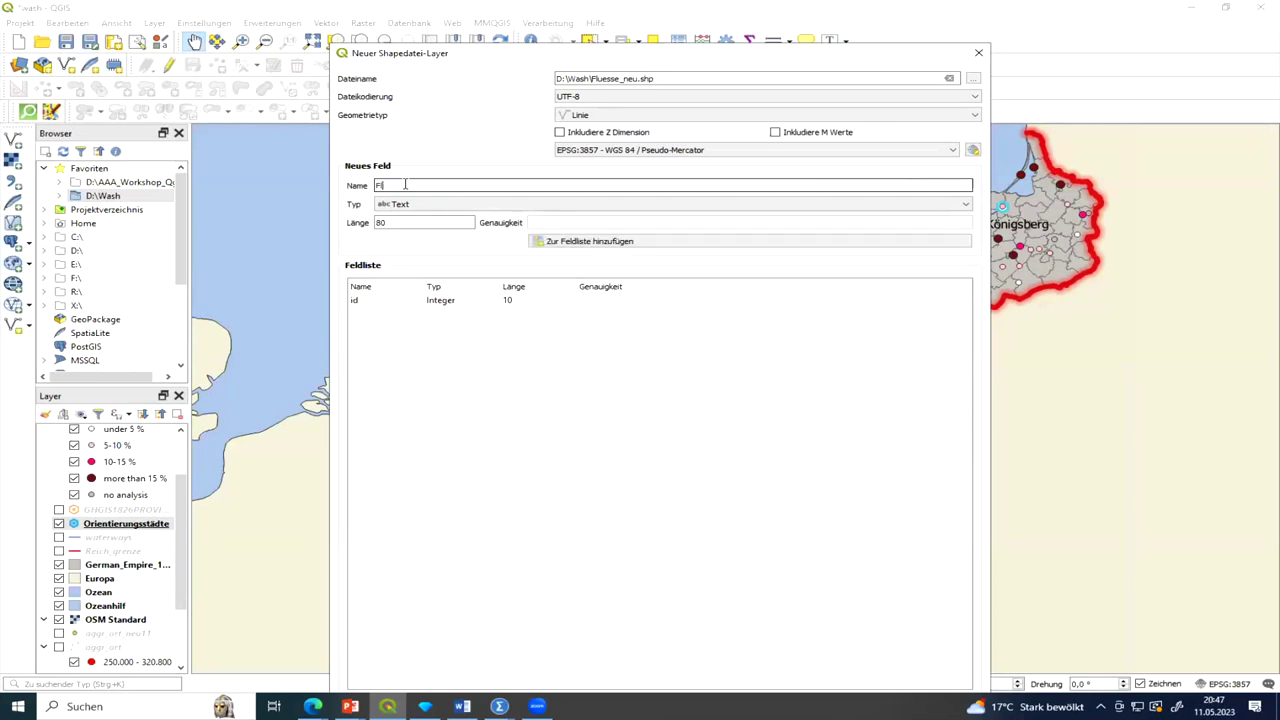
pyautogui.write('ussnamen')
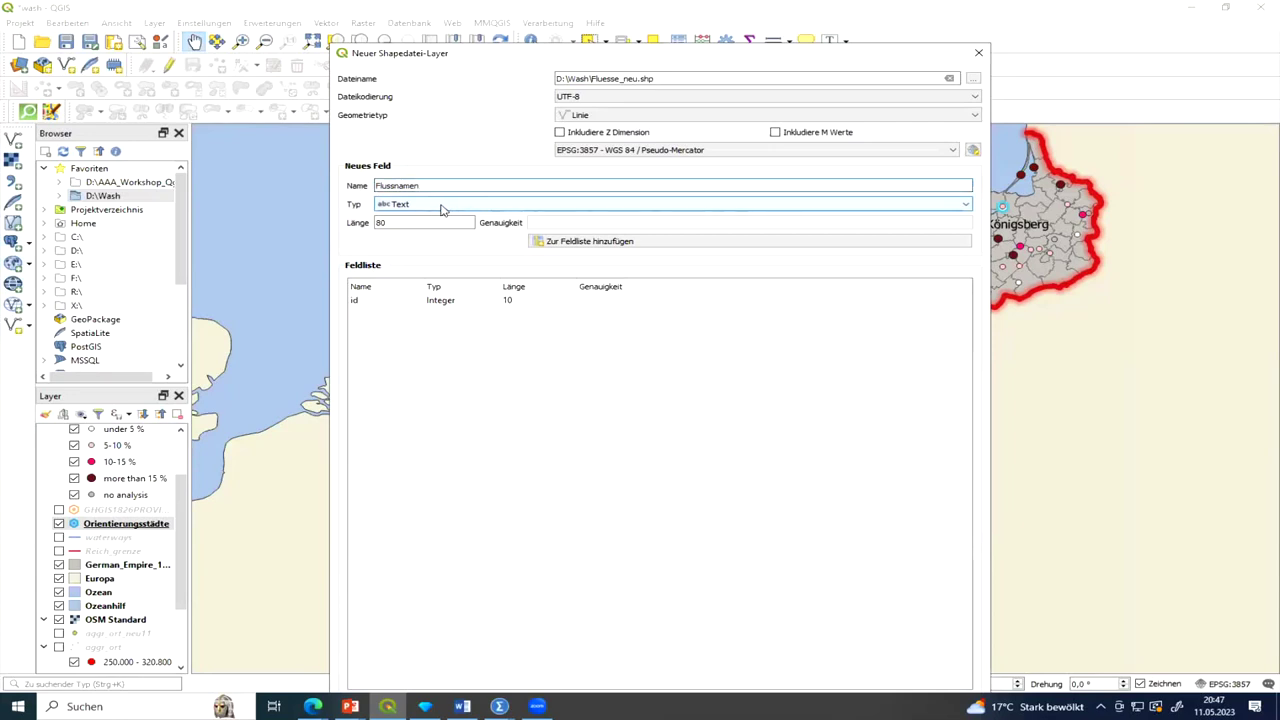
pyautogui.click(430, 205)
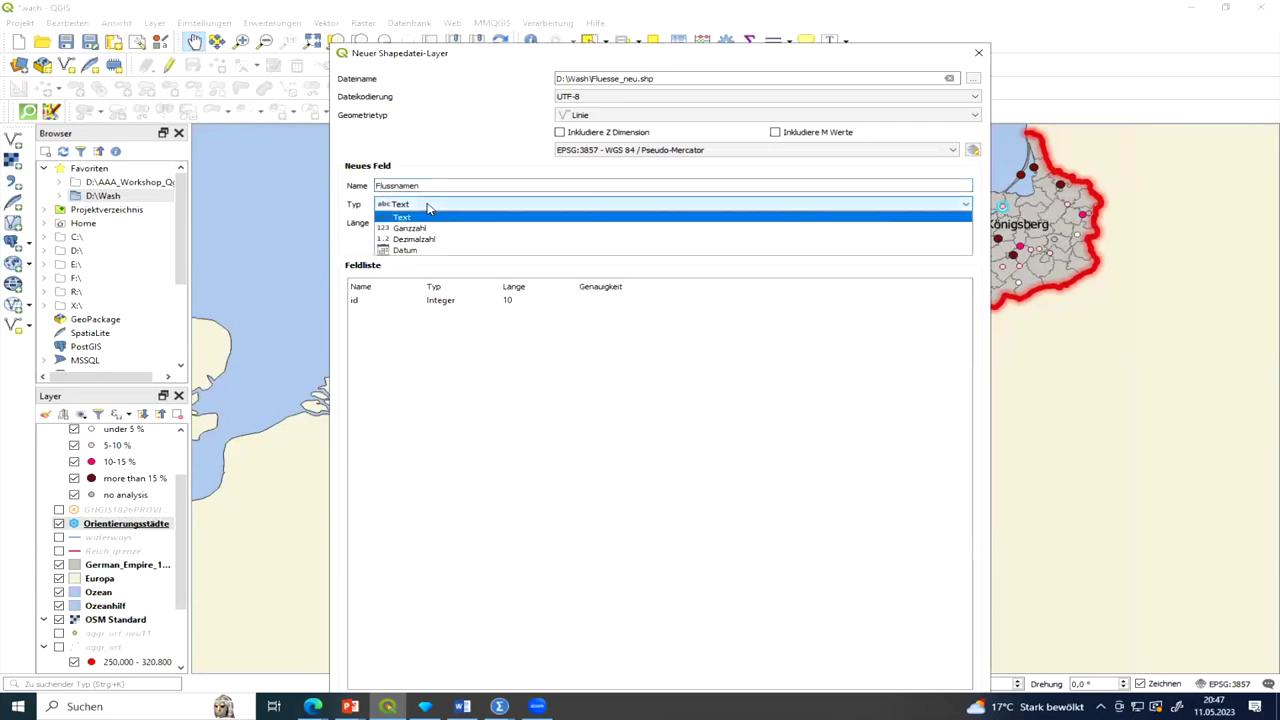
pyautogui.click(428, 207)
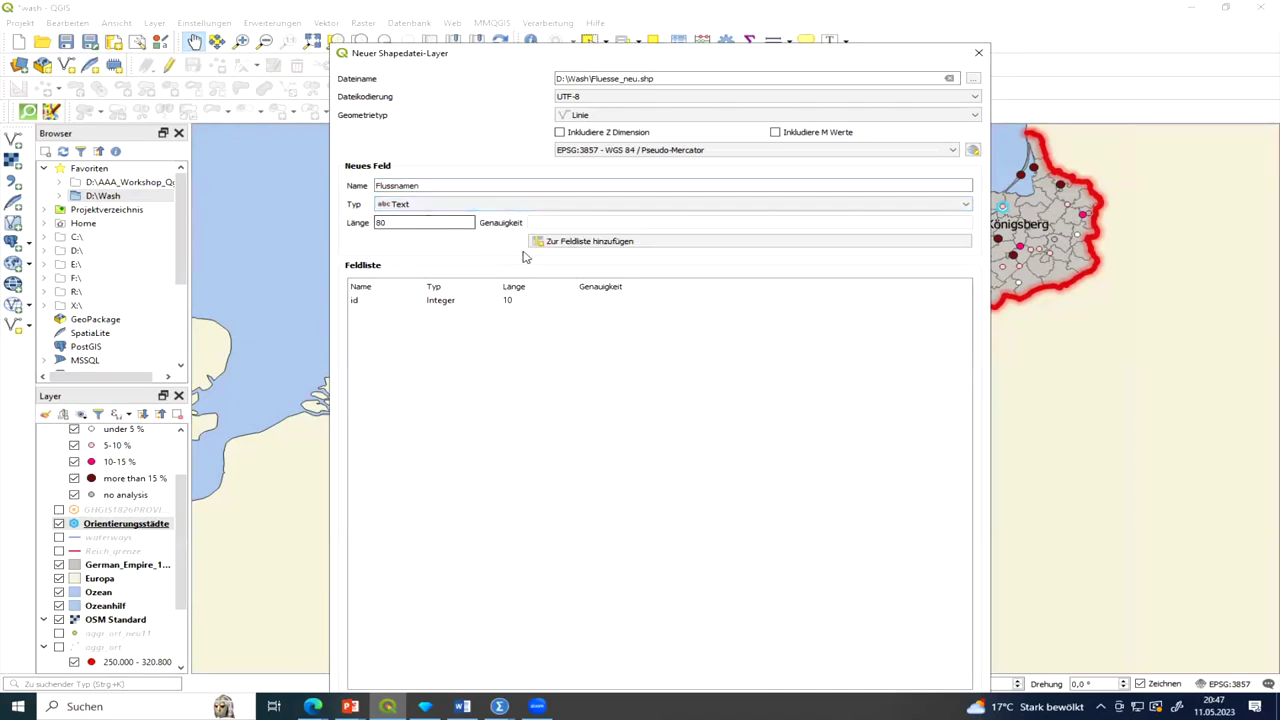
pyautogui.click(575, 243)
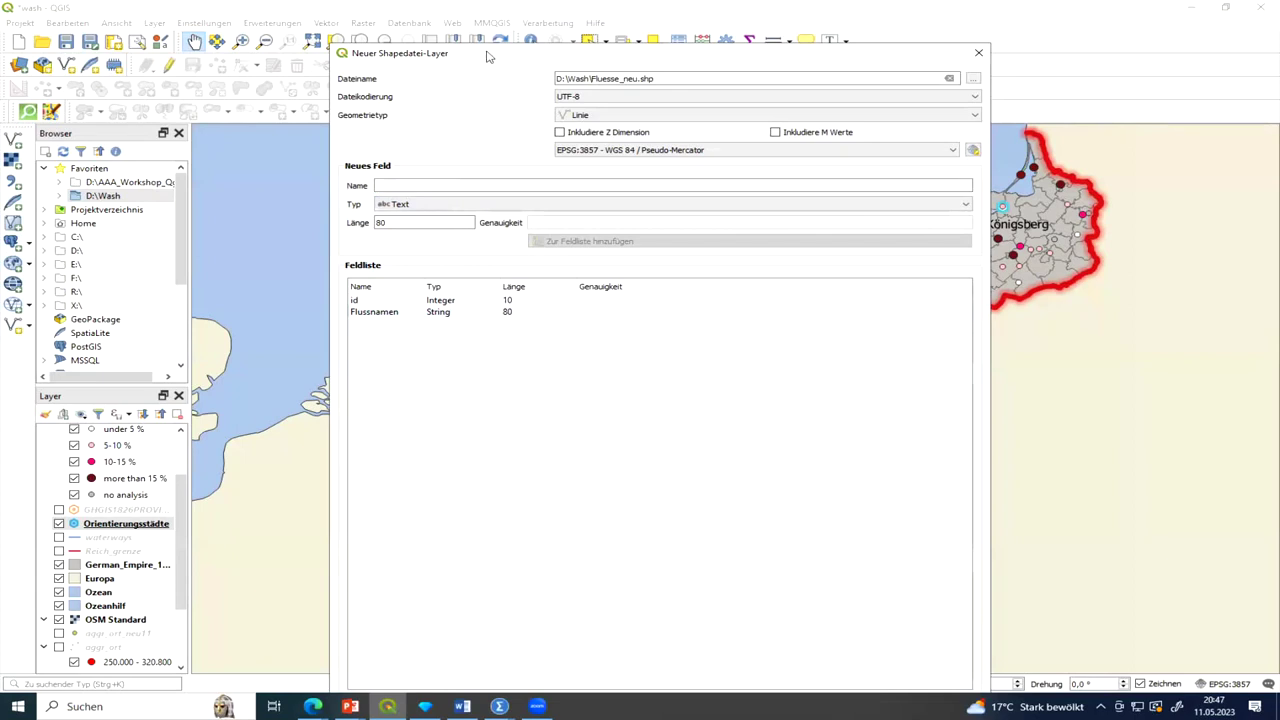
pyautogui.moveTo(487, 57); pyautogui.dragTo(442, 14)
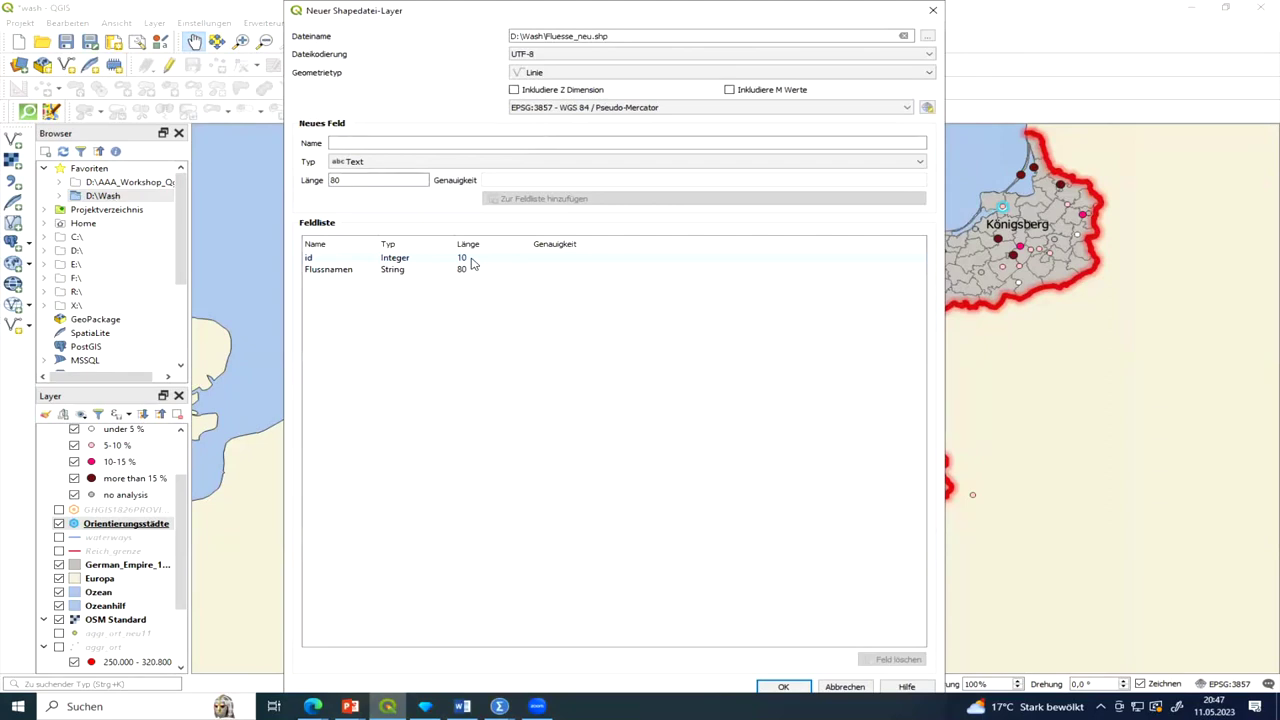
# Create the Fluesse_neu layer and give its lines the simple orange line symbol.
pyautogui.click(783, 686)
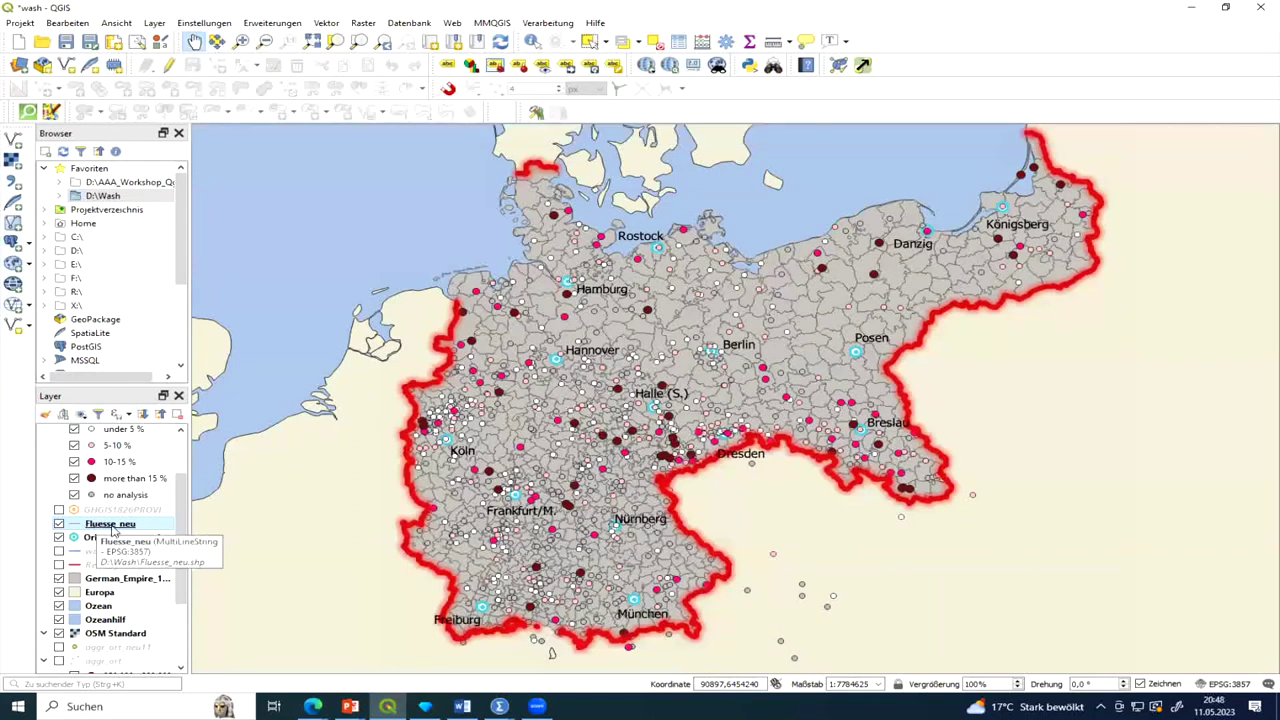
pyautogui.doubleClick(80, 530)
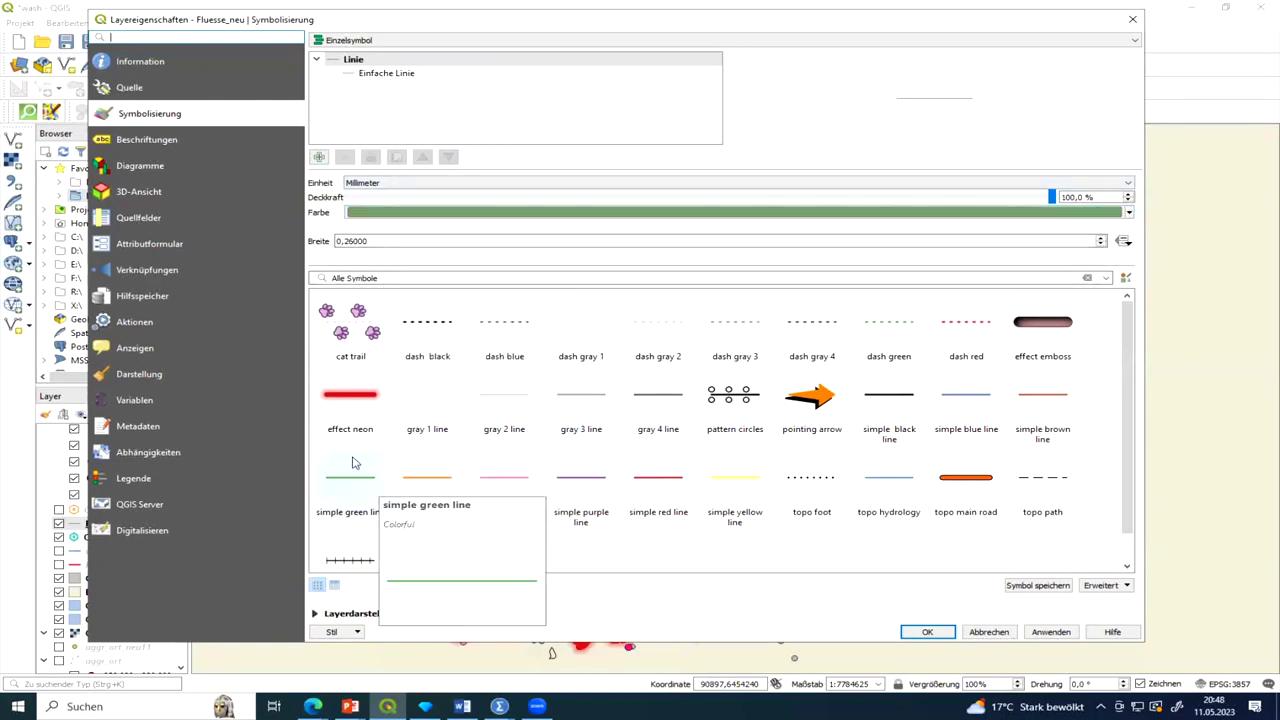
pyautogui.click(420, 482)
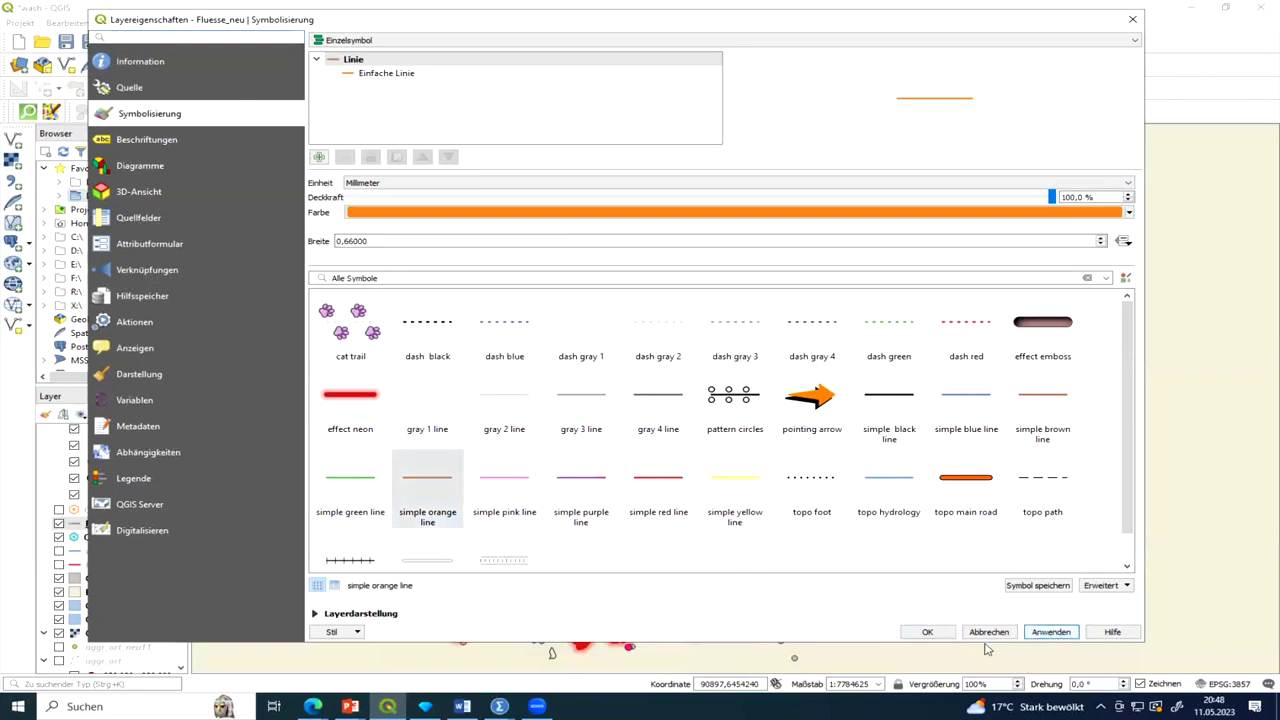
pyautogui.click(927, 632)
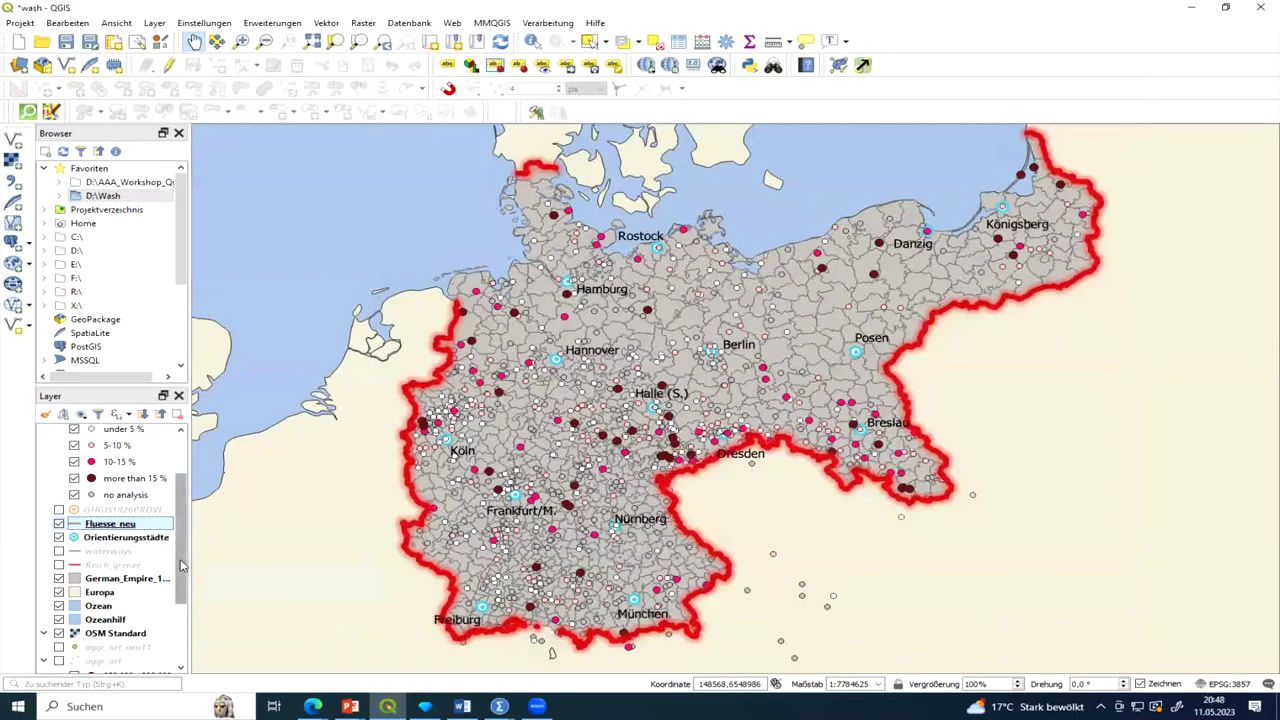
# Hide the Ozeanhilf, Ozean, Europa, German_Empire, Orientierungsstädte, Frauenanteil and GHGIS1871GERMA… layers so that the OSM base map is uncovered.
pyautogui.scroll(-3, 180, 567)
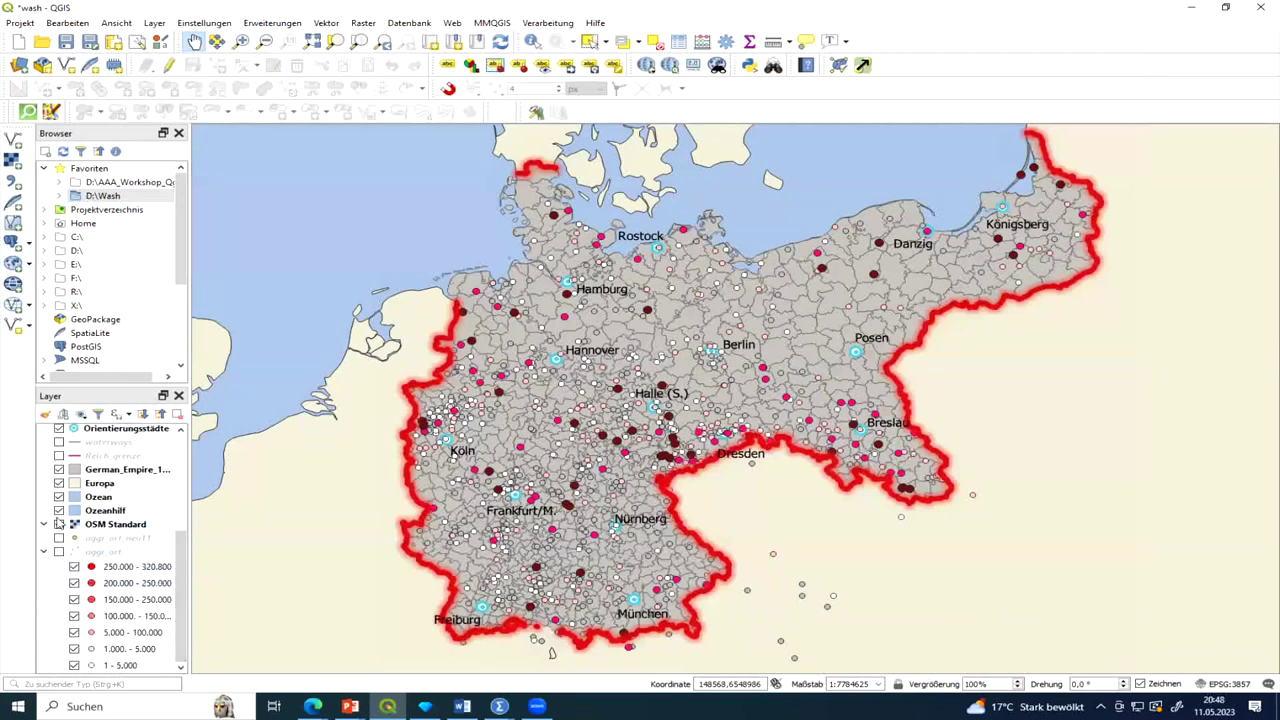
pyautogui.click(59, 510)
pyautogui.click(59, 496)
pyautogui.click(59, 483)
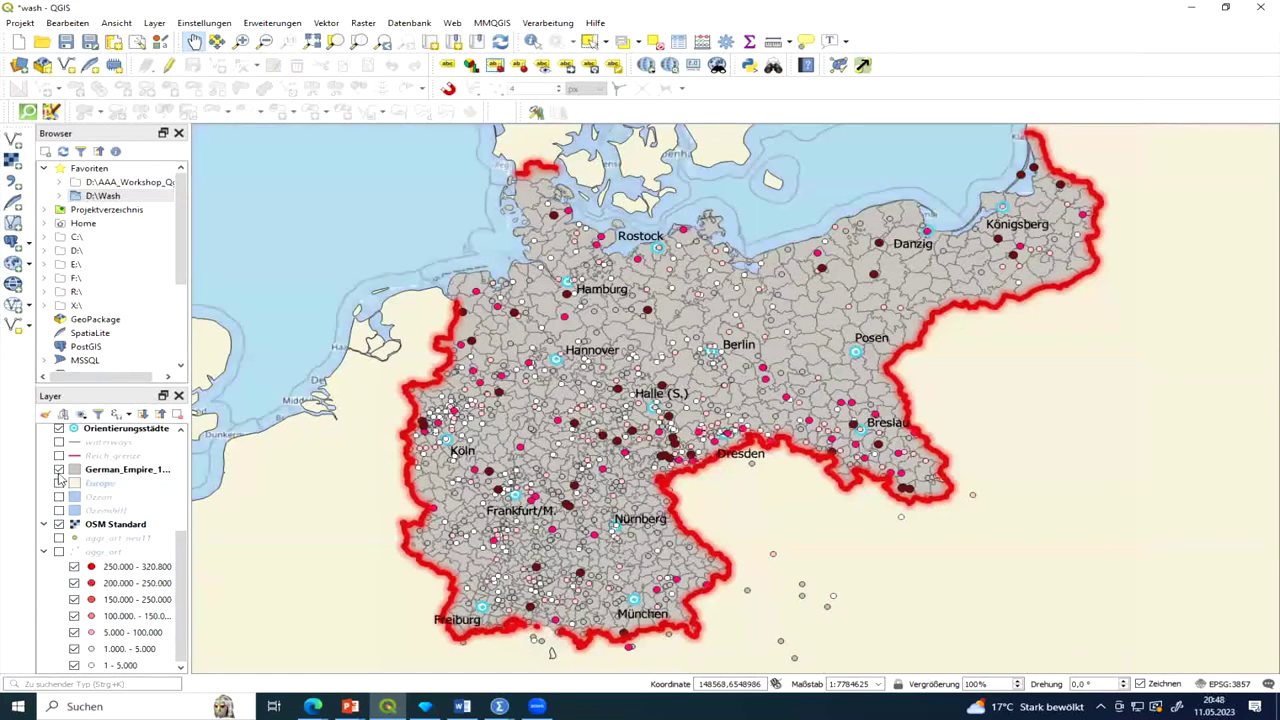
pyautogui.click(59, 469)
pyautogui.click(59, 428)
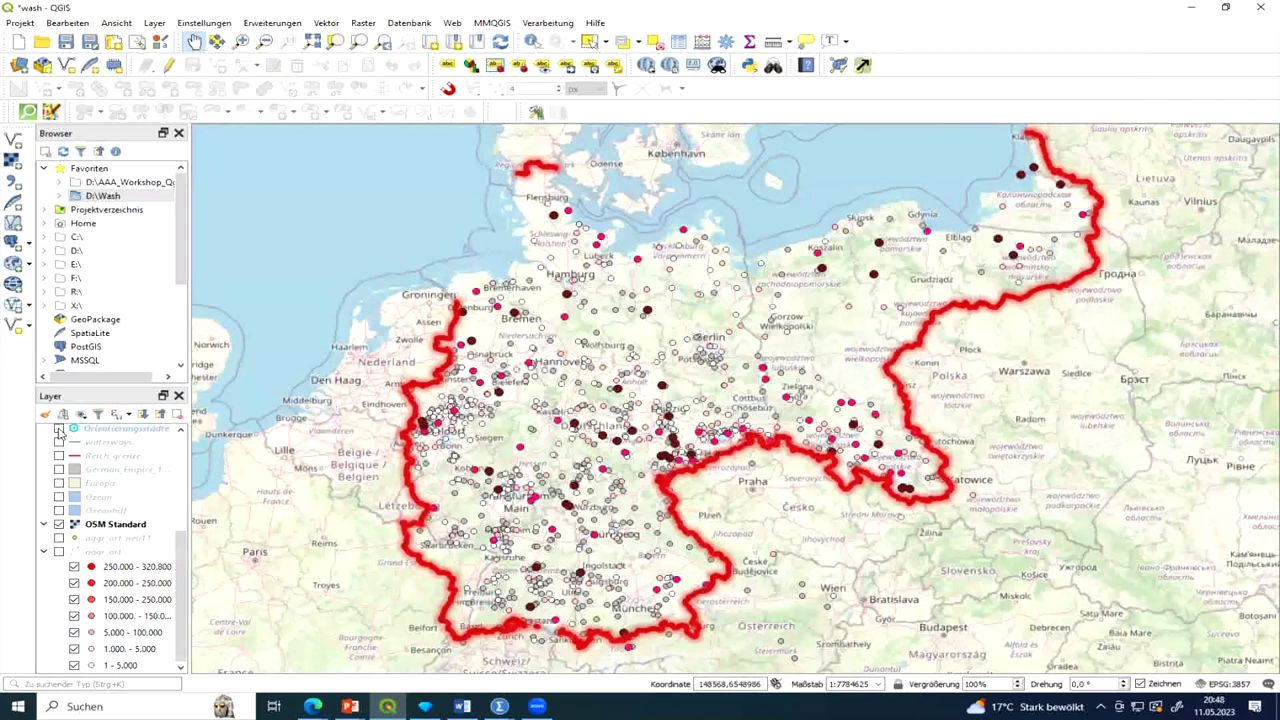
pyautogui.scroll(5, 60, 560)
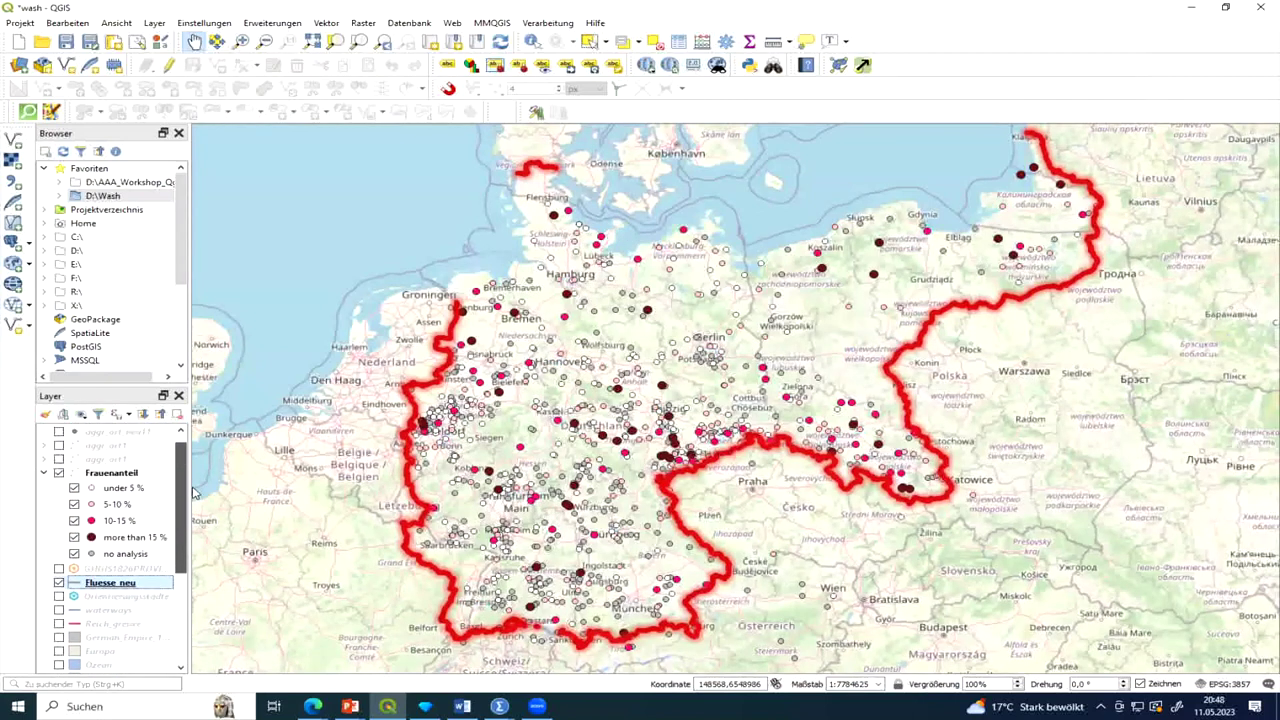
pyautogui.click(58, 486)
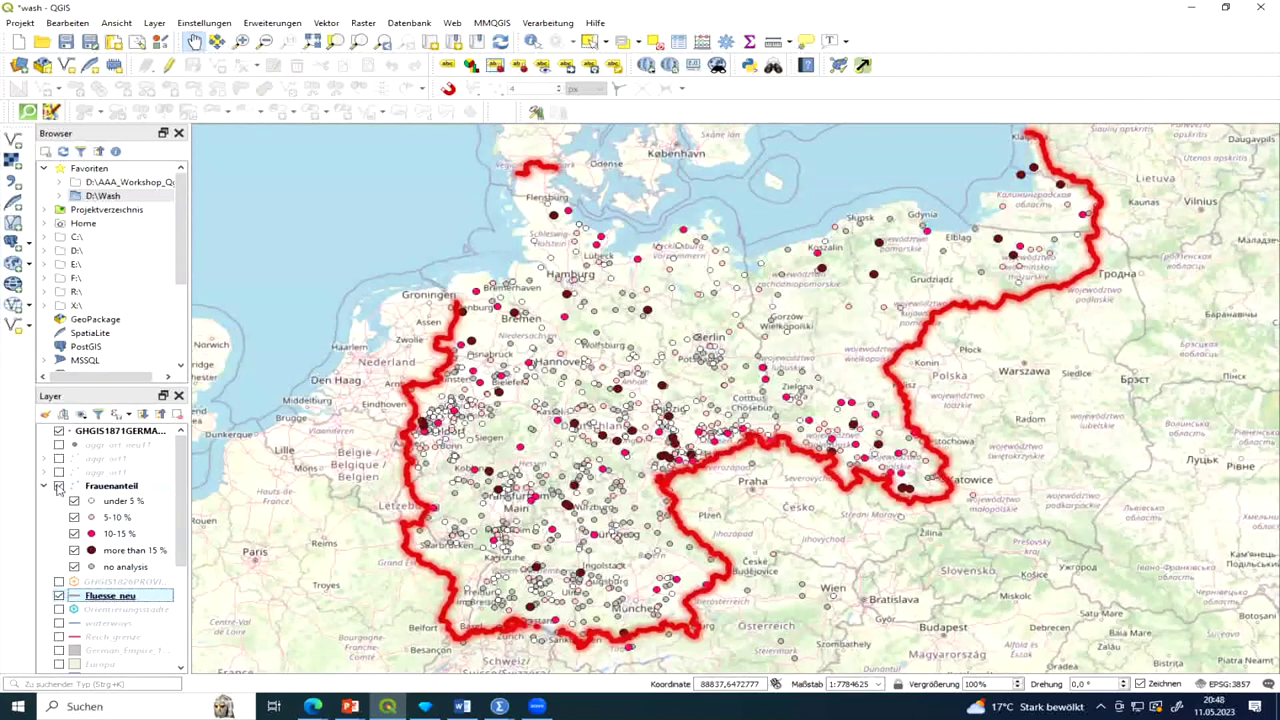
pyautogui.click(59, 431)
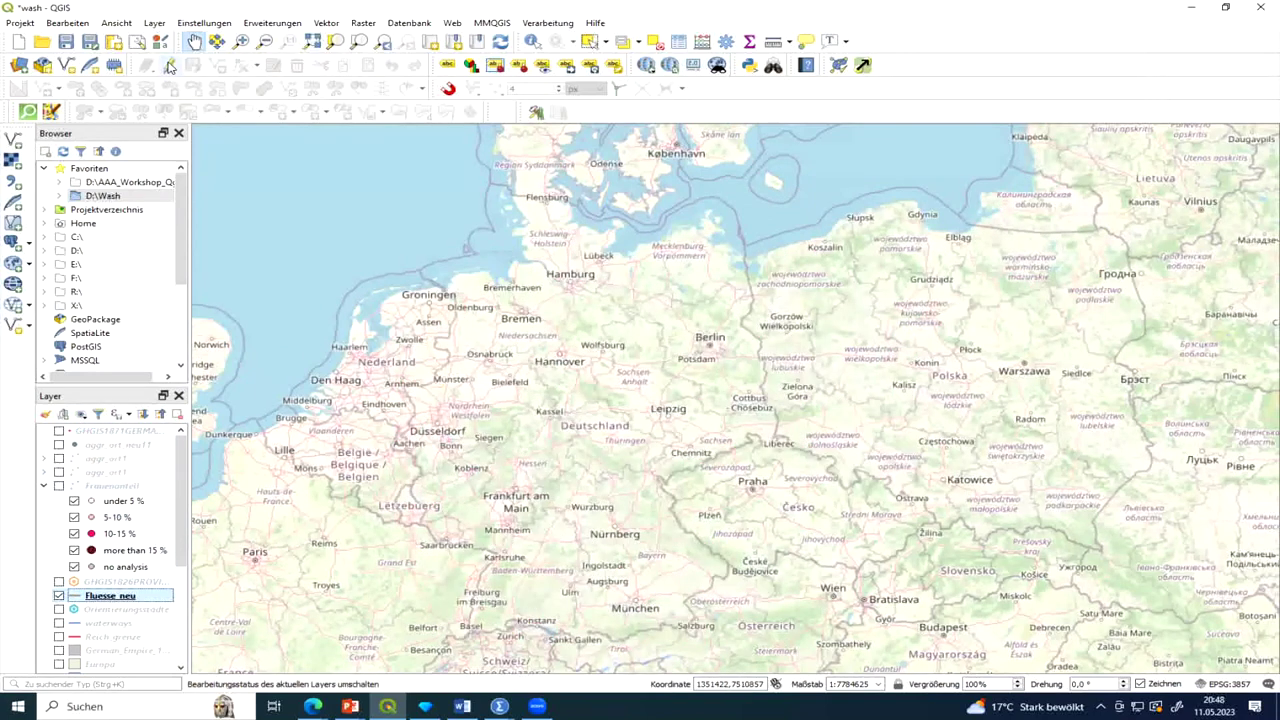
# Start editing Fluesse_neu and trace the Oder north of Szczecin as a line from the lagoon past Stepnica and Police into Lake Dąbie.
pyautogui.click(170, 66)
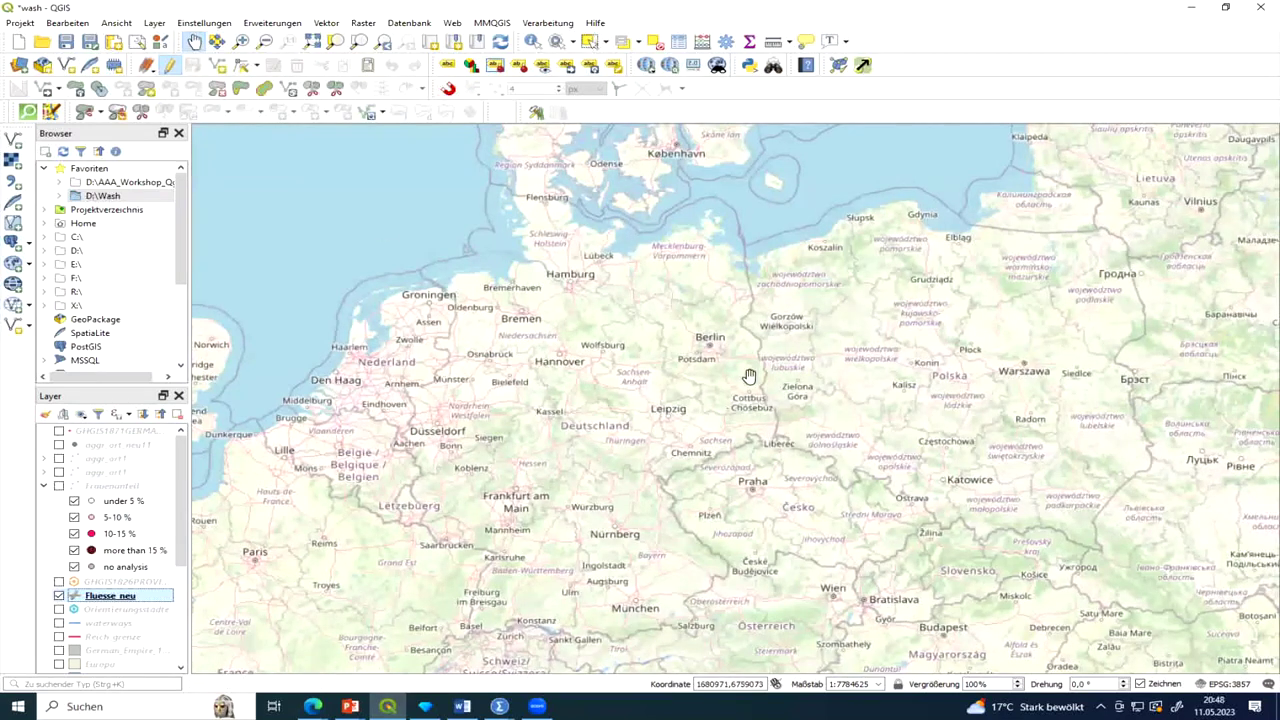
pyautogui.scroll(2, 796, 390)
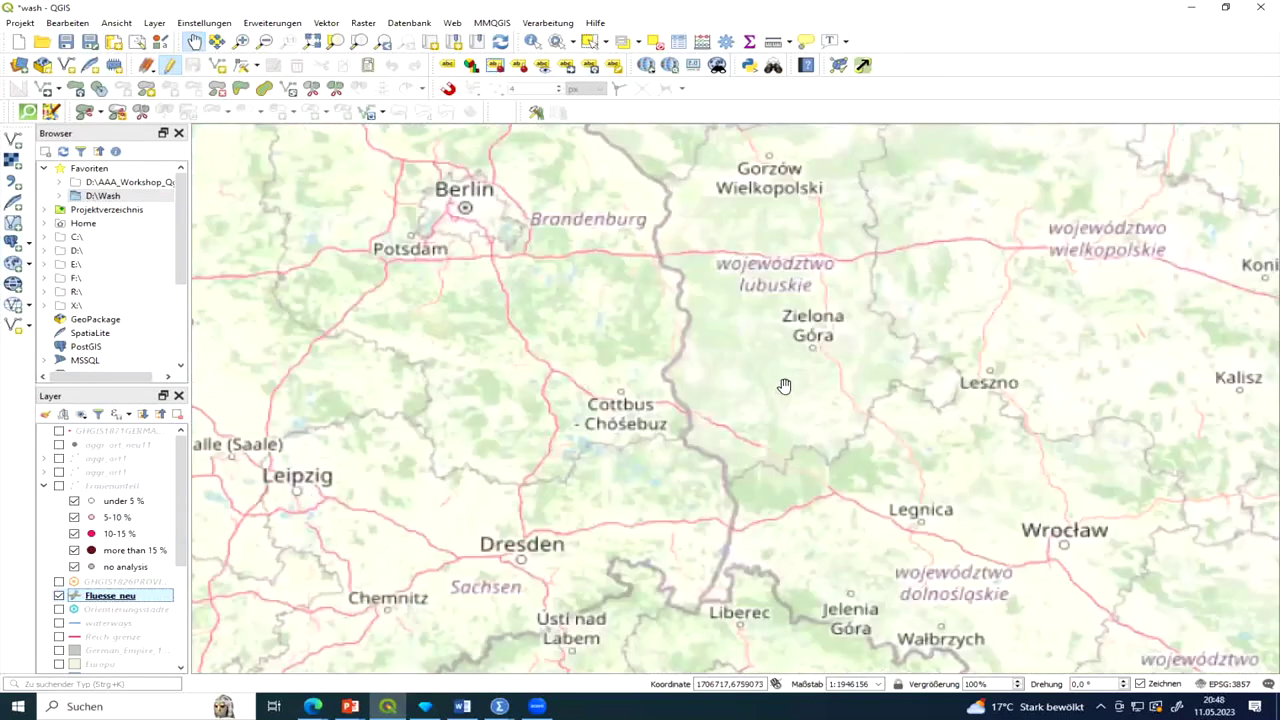
pyautogui.scroll(2, 760, 372)
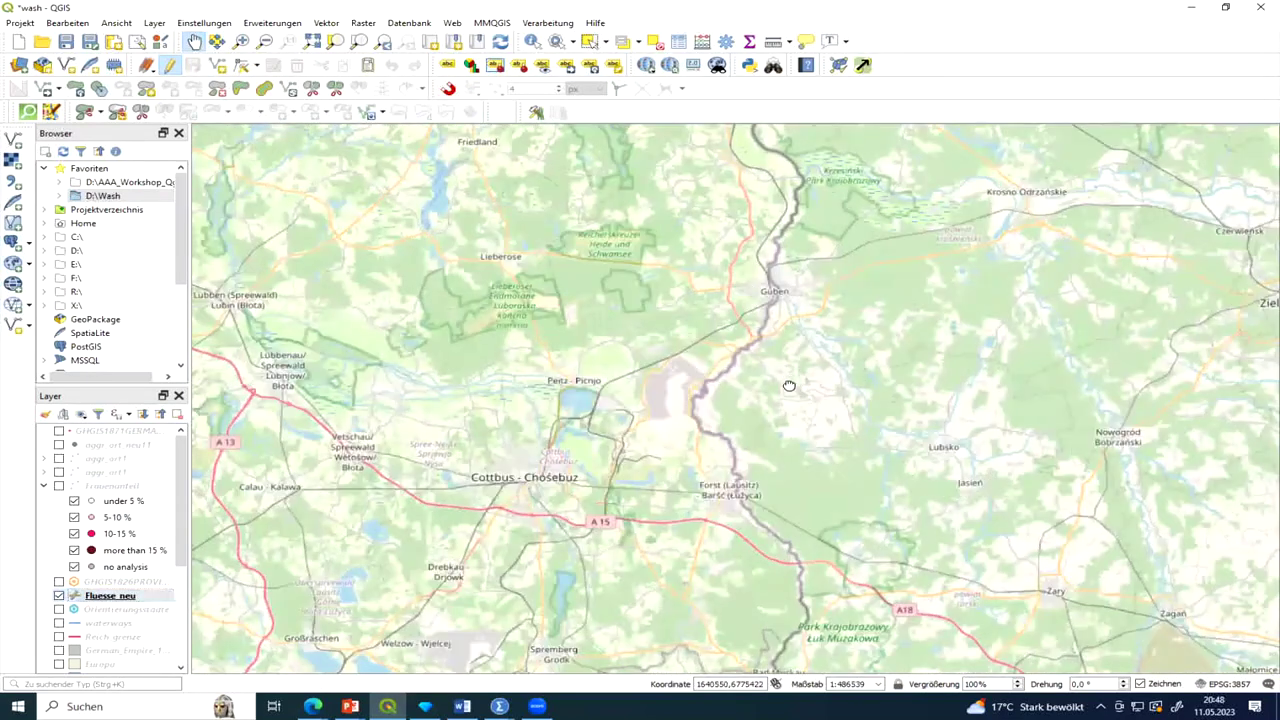
pyautogui.moveTo(791, 383); pyautogui.dragTo(735, 505)
pyautogui.moveTo(735, 250); pyautogui.dragTo(735, 380)
pyautogui.moveTo(734, 139); pyautogui.dragTo(764, 406)
pyautogui.moveTo(703, 337); pyautogui.dragTo(777, 477)
pyautogui.moveTo(757, 240); pyautogui.dragTo(757, 529)
pyautogui.moveTo(831, 329); pyautogui.dragTo(849, 420)
pyautogui.moveTo(880, 215); pyautogui.dragTo(894, 443)
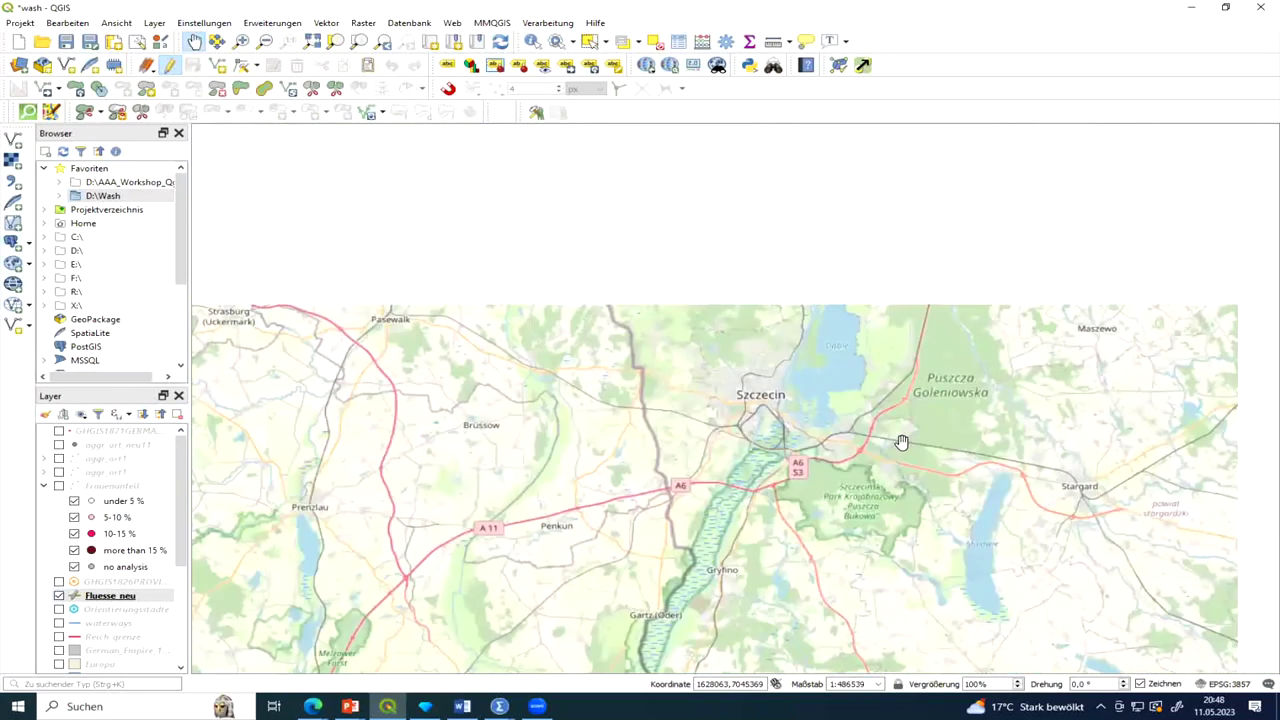
pyautogui.scroll(1, 911, 351)
pyautogui.moveTo(925, 184); pyautogui.dragTo(914, 314)
pyautogui.moveTo(890, 226); pyautogui.dragTo(880, 386)
pyautogui.moveTo(899, 330); pyautogui.dragTo(889, 400)
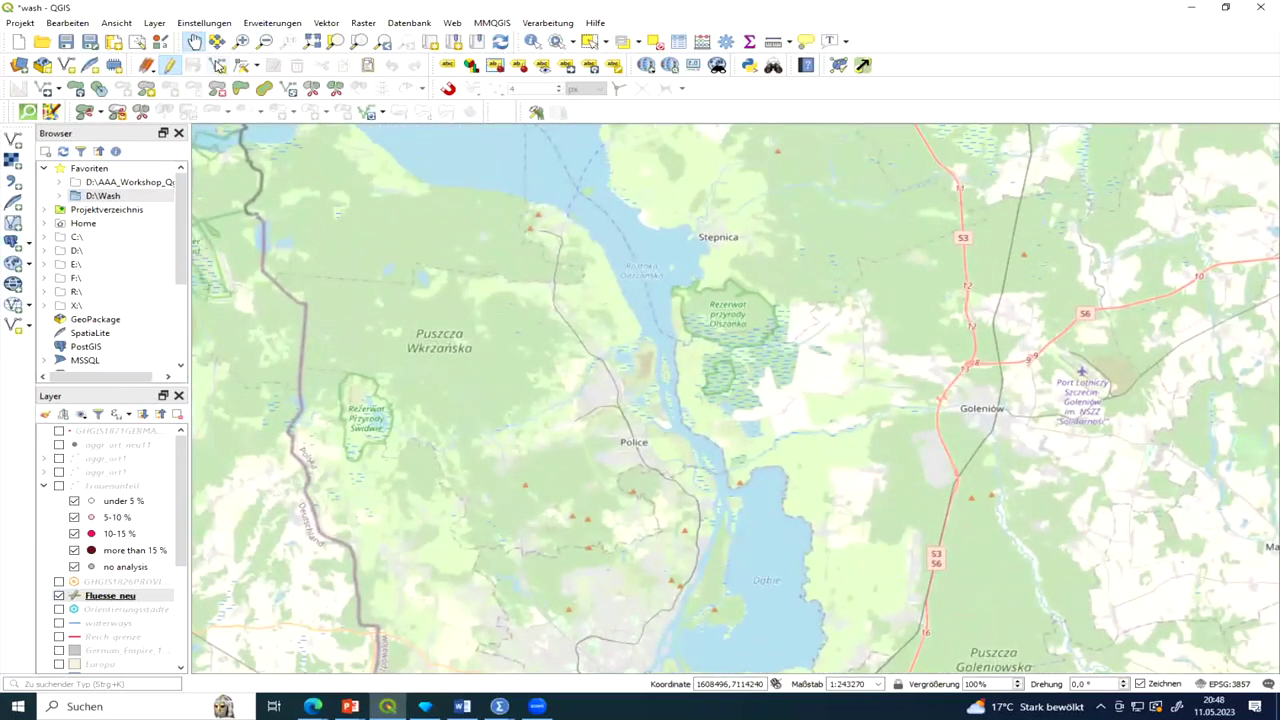
pyautogui.click(218, 66)
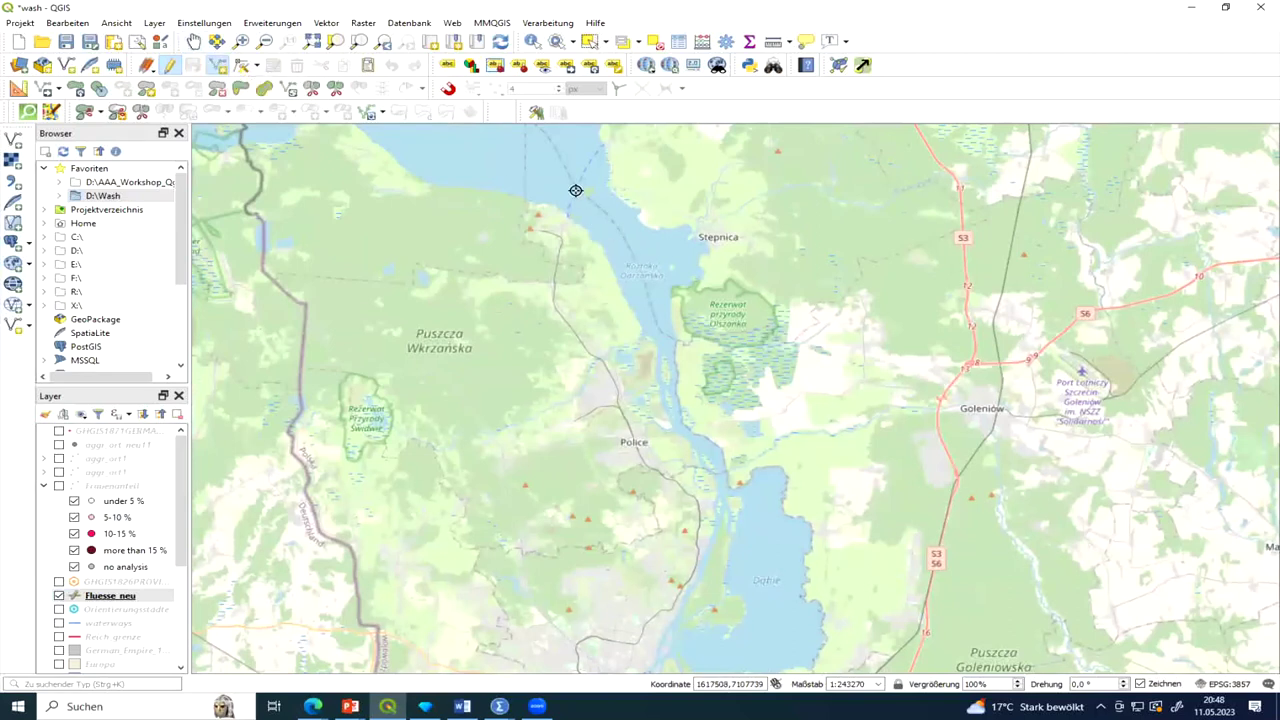
pyautogui.click(634, 254)
pyautogui.keyDown('shift'); pyautogui.click(671, 349); pyautogui.keyUp('shift')
pyautogui.keyDown('shift'); pyautogui.click(700, 454); pyautogui.keyUp('shift')
pyautogui.keyDown('shift'); pyautogui.click(752, 546); pyautogui.keyUp('shift')
pyautogui.keyDown('shift'); pyautogui.click(773, 605); pyautogui.keyUp('shift')
pyautogui.keyDown('shift'); pyautogui.click(751, 657); pyautogui.keyUp('shift')
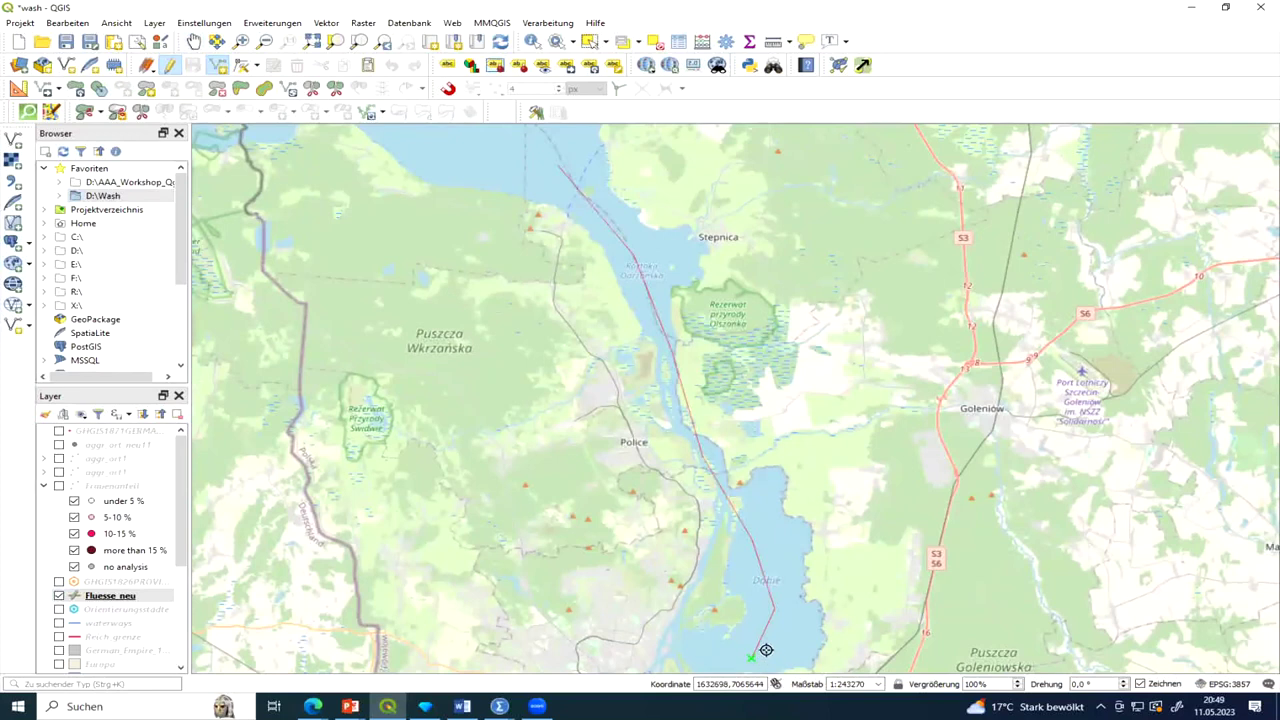
pyautogui.rightClick(750, 658)
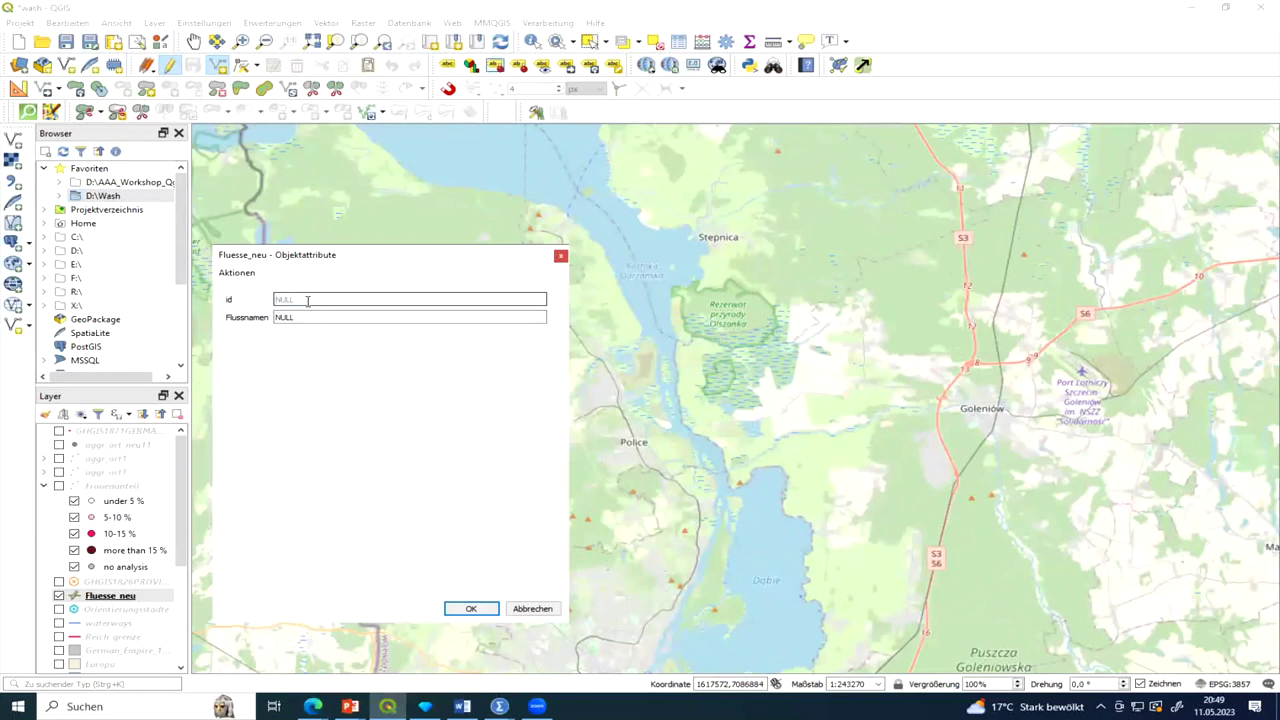
# Enter id 12 and Flussnamen Oder for the traced line, and save the layer edits.
pyautogui.press('Tab')
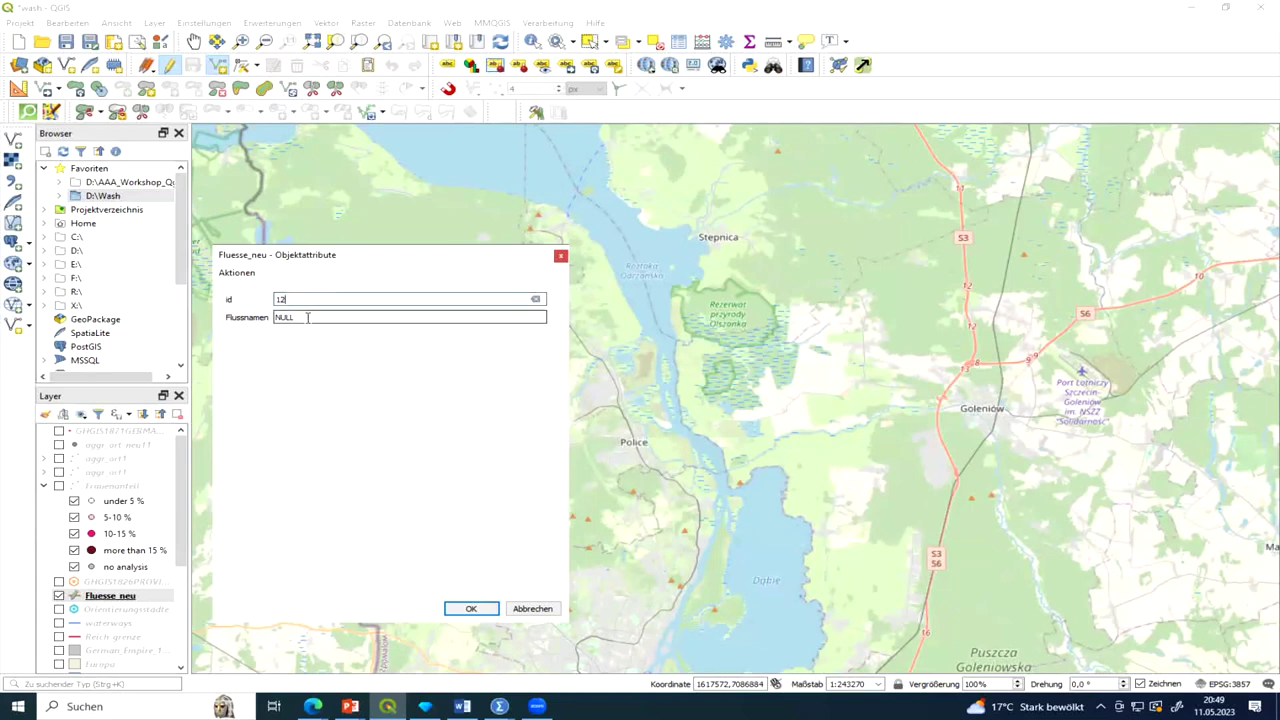
pyautogui.write('Oder')
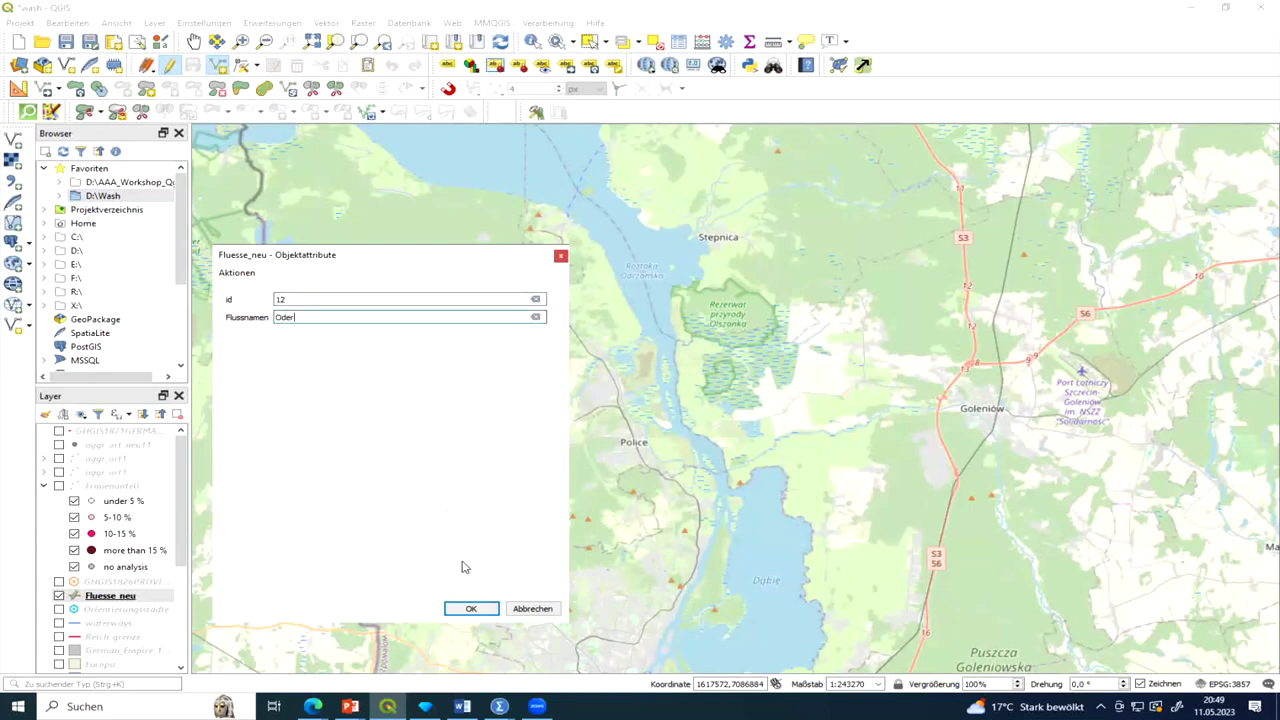
pyautogui.click(471, 608)
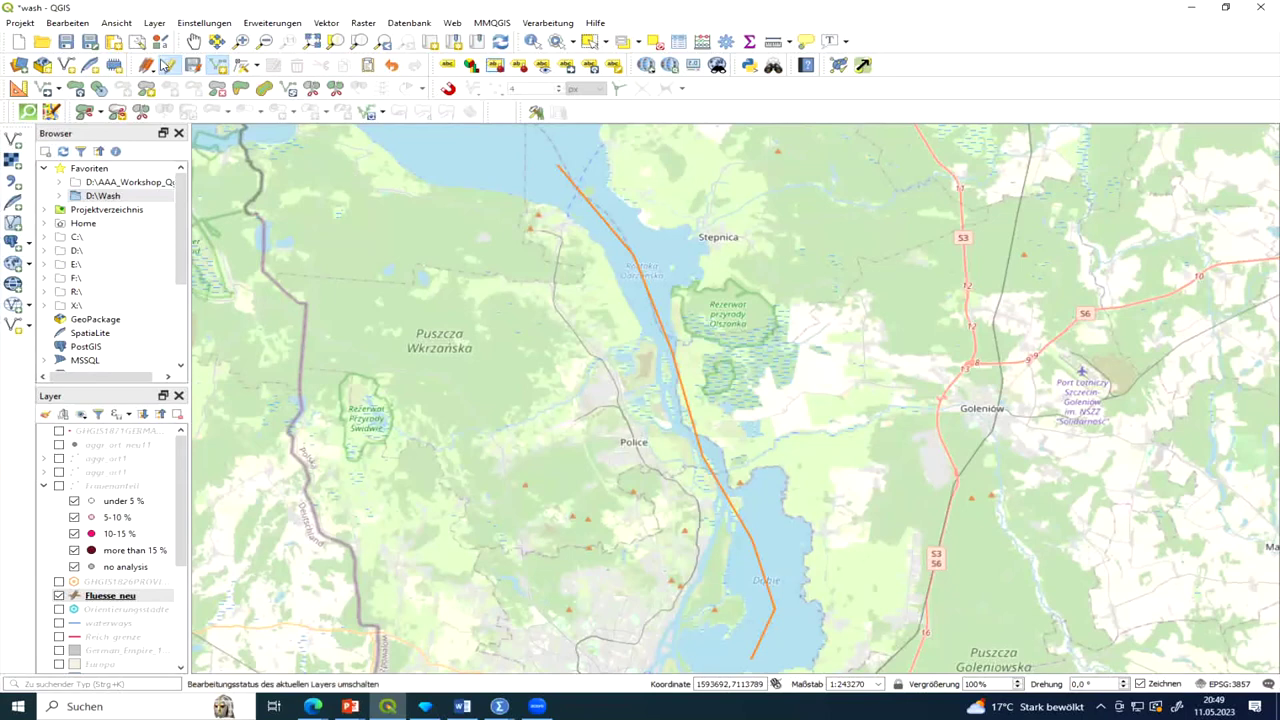
pyautogui.click(193, 65)
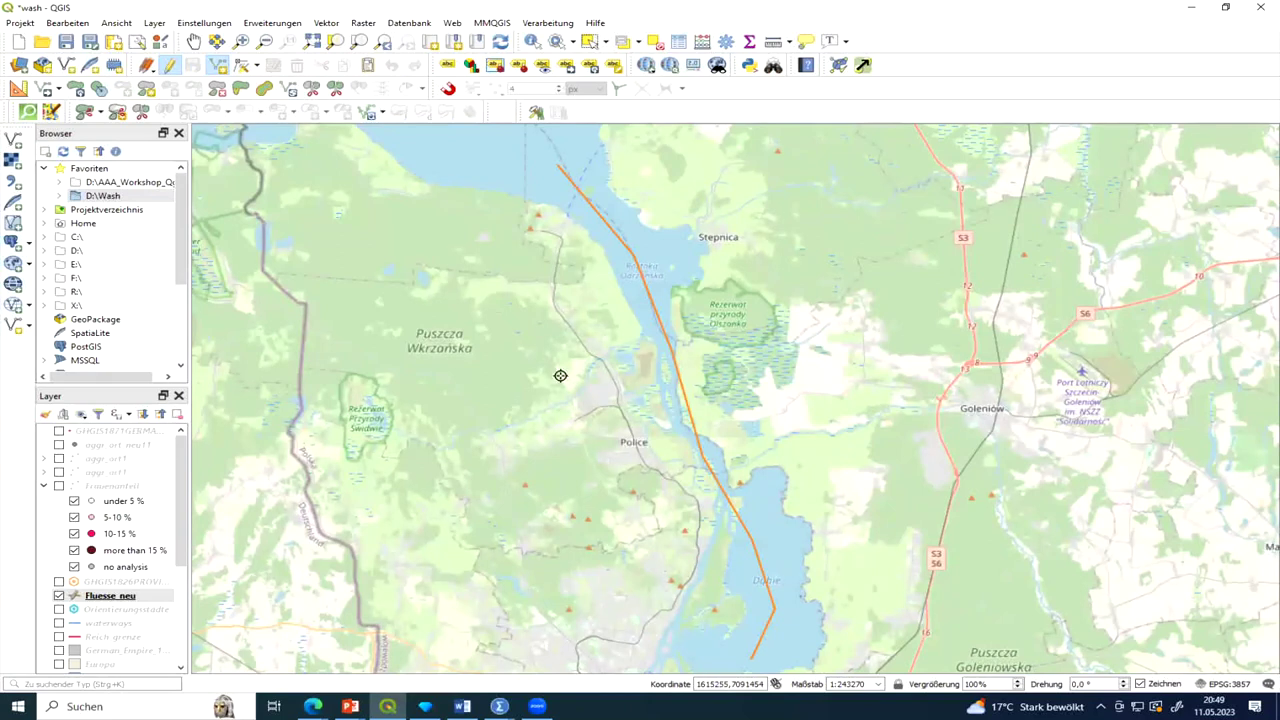
# Hide the Fluesse_neu layer and display the German_Empire, Europa, Ozean and Ozeanhilf layers again.
pyautogui.click(58, 596)
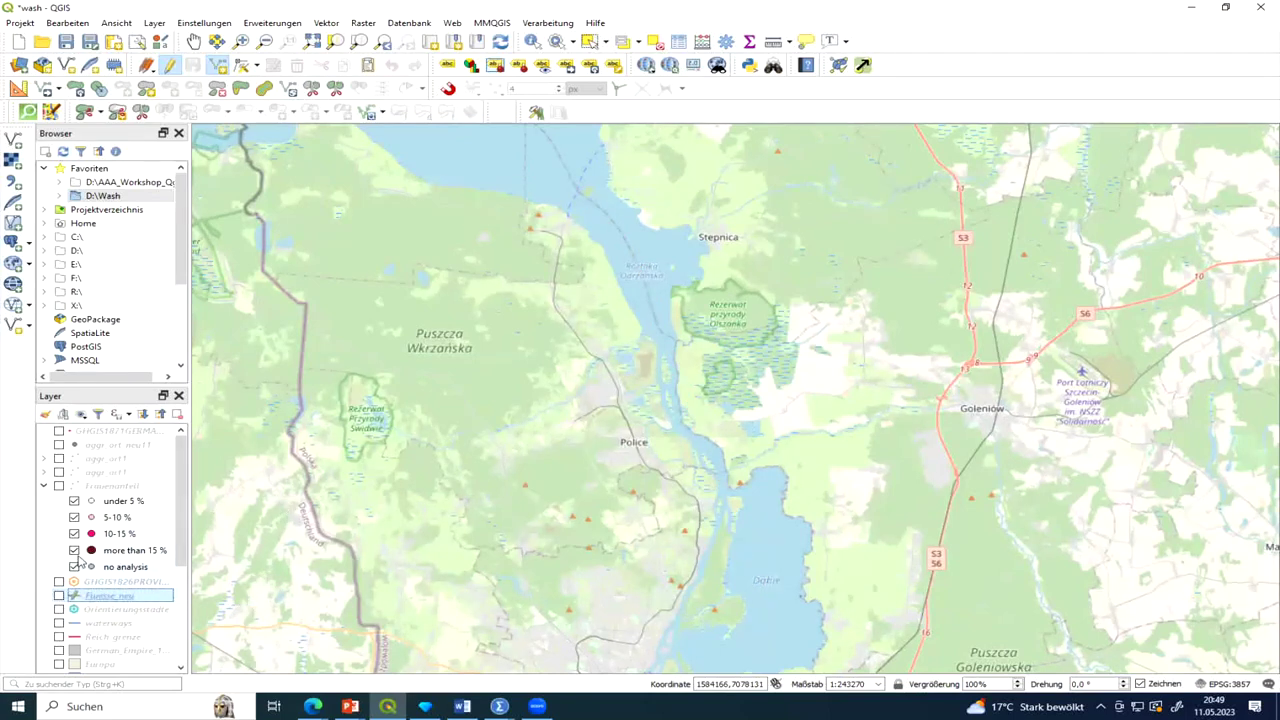
pyautogui.click(58, 650)
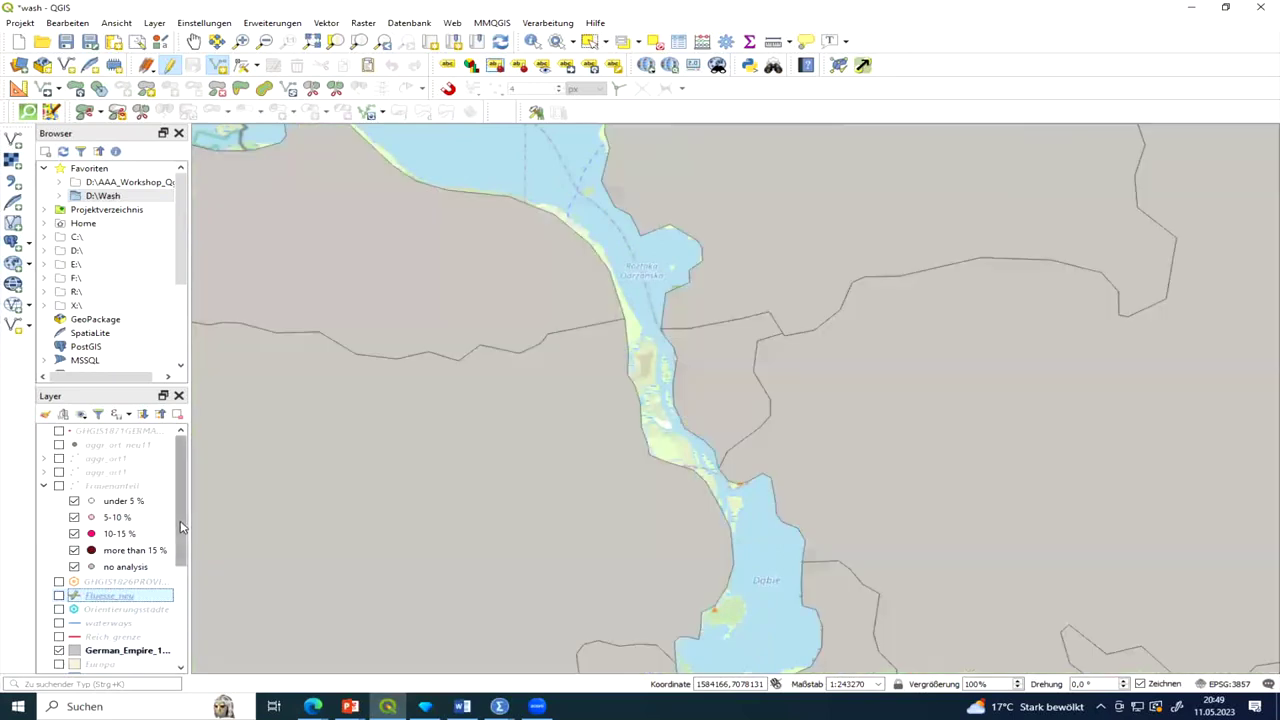
pyautogui.scroll(-3, 73, 655)
pyautogui.click(58, 528)
pyautogui.click(58, 541)
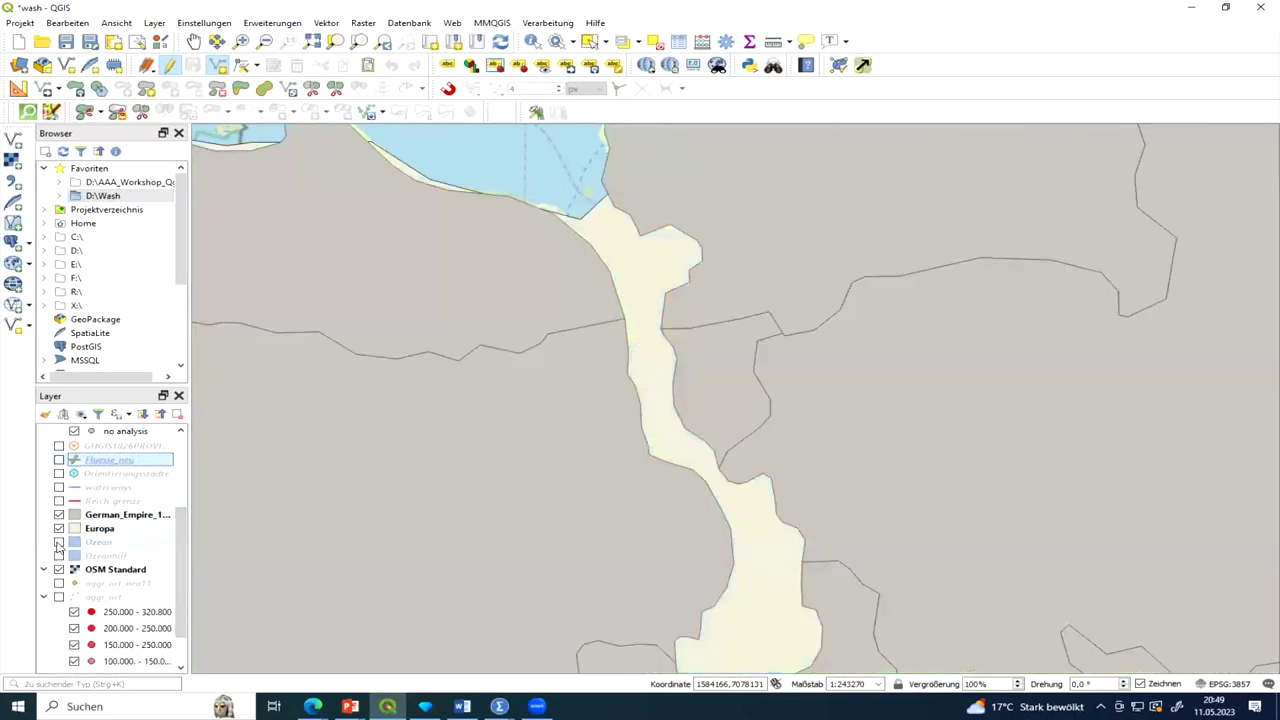
pyautogui.click(58, 555)
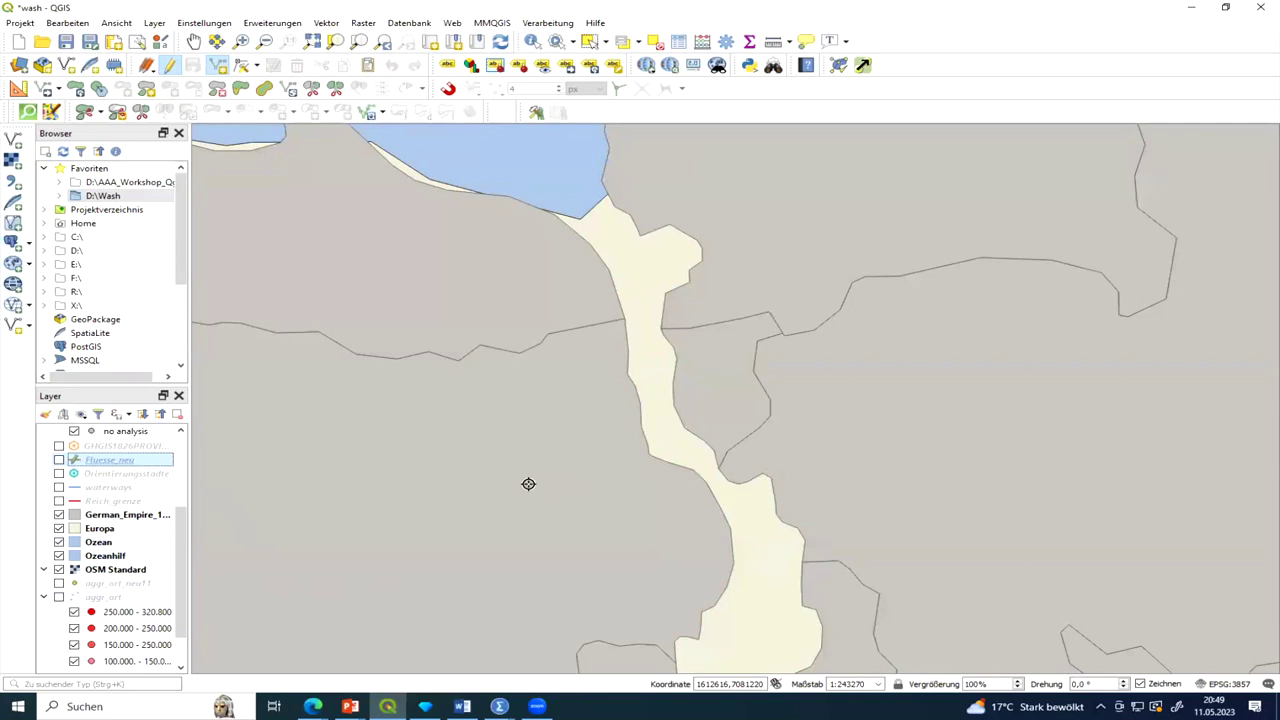
# End the editing mode of the Fluesse_neu layer and switch back to the Pan tool.
pyautogui.scroll(-3, 527, 482)
pyautogui.scroll(-1, 434, 534)
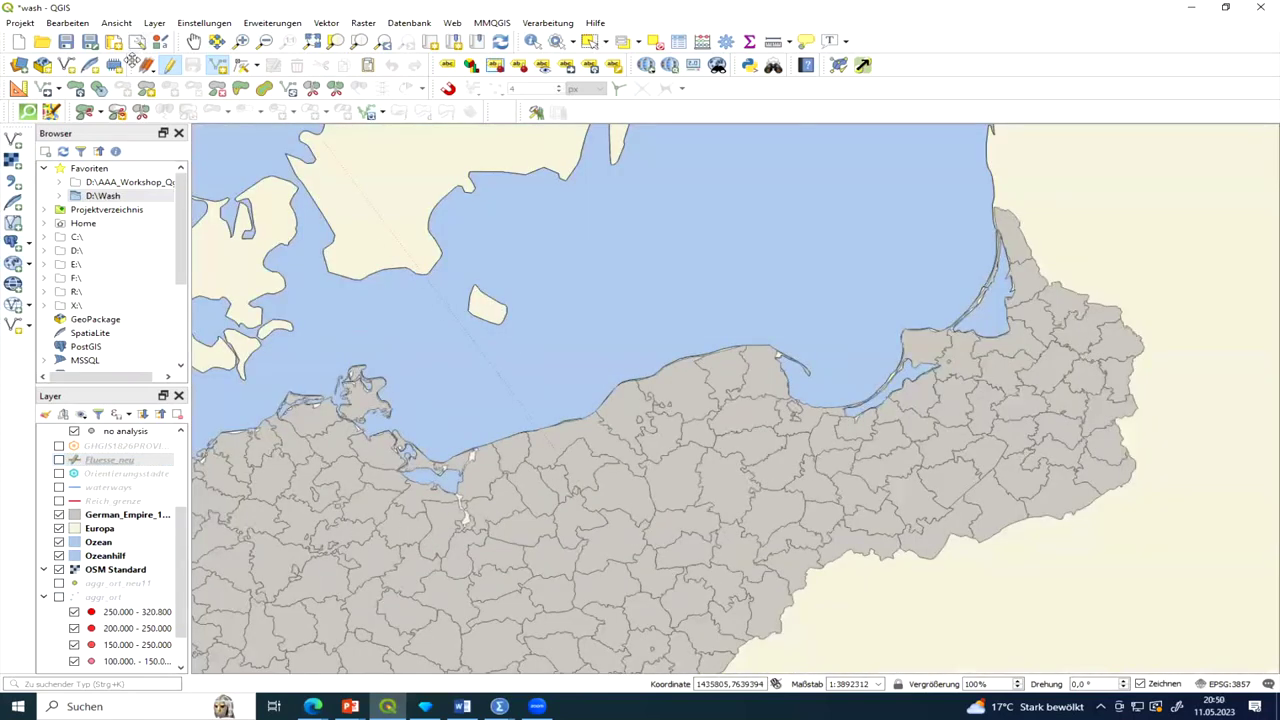
pyautogui.click(168, 65)
pyautogui.click(194, 41)
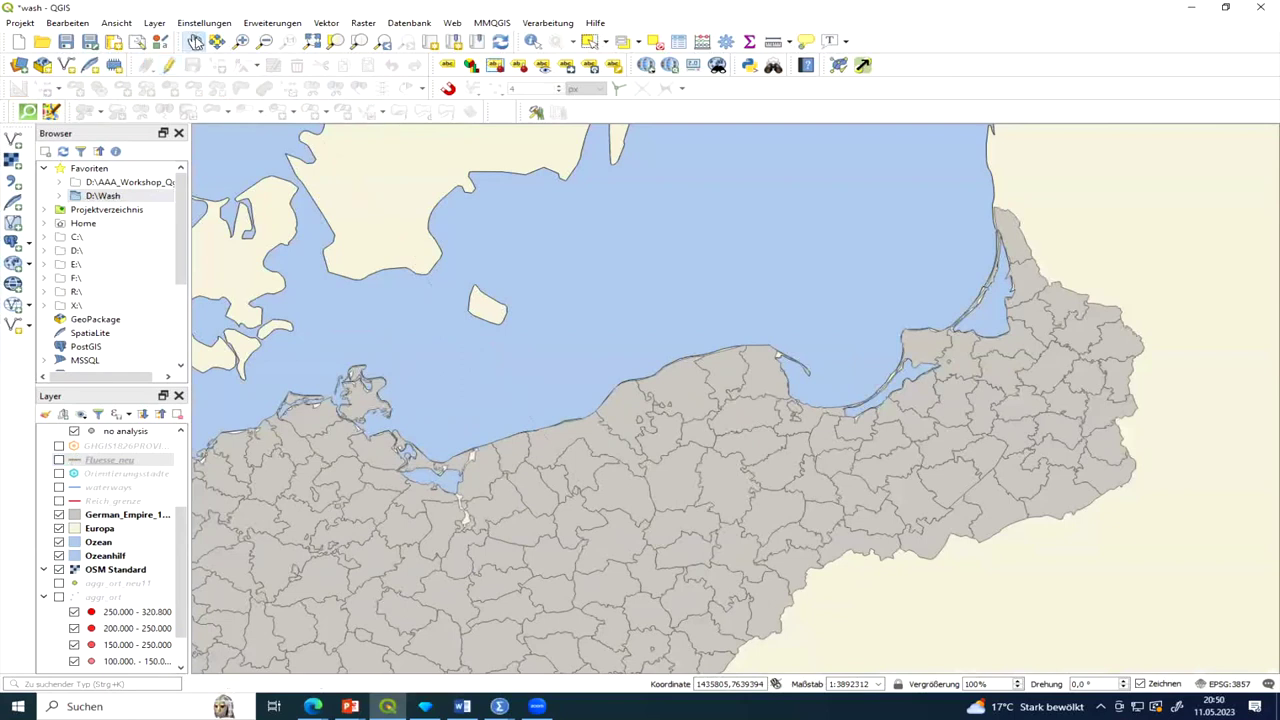
pyautogui.moveTo(450, 404); pyautogui.dragTo(750, 294)
pyautogui.scroll(-1, 551, 379)
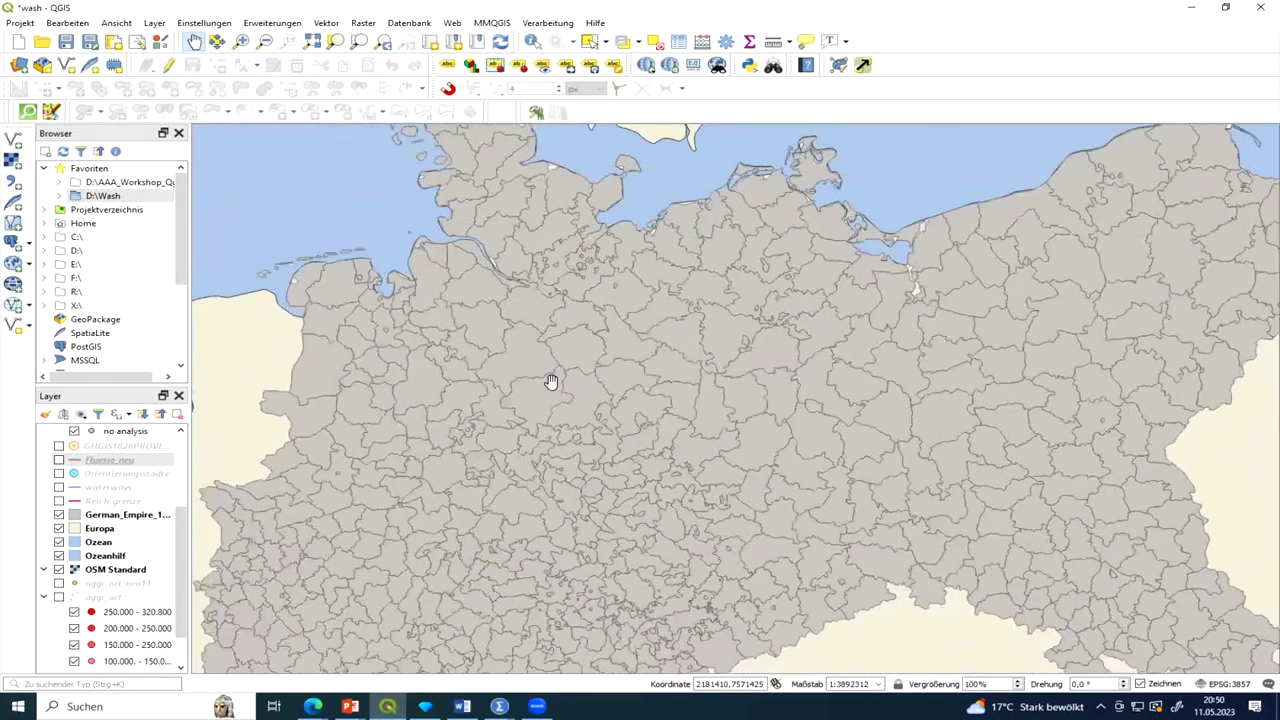
pyautogui.scroll(-1, 354, 457)
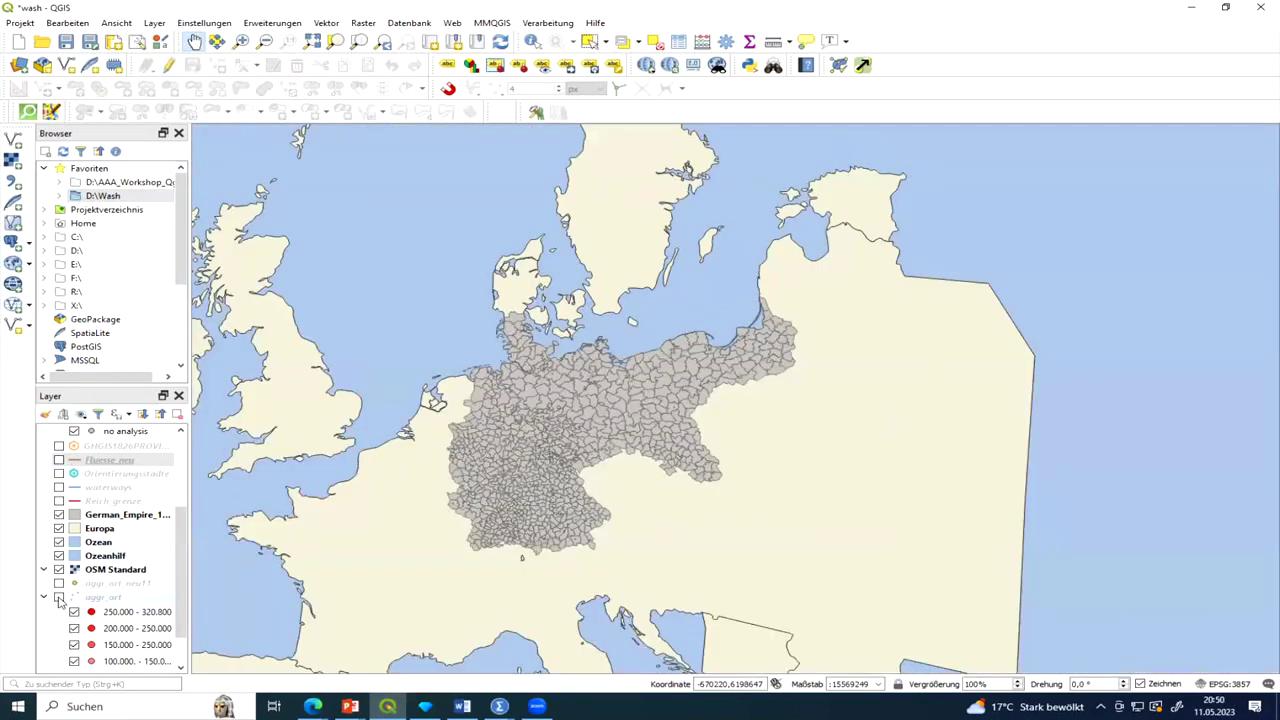
# Display the aggr_ort layer and the red GHGIS1871GERMA… border layer, leaving Reich_grenze hidden.
pyautogui.click(58, 598)
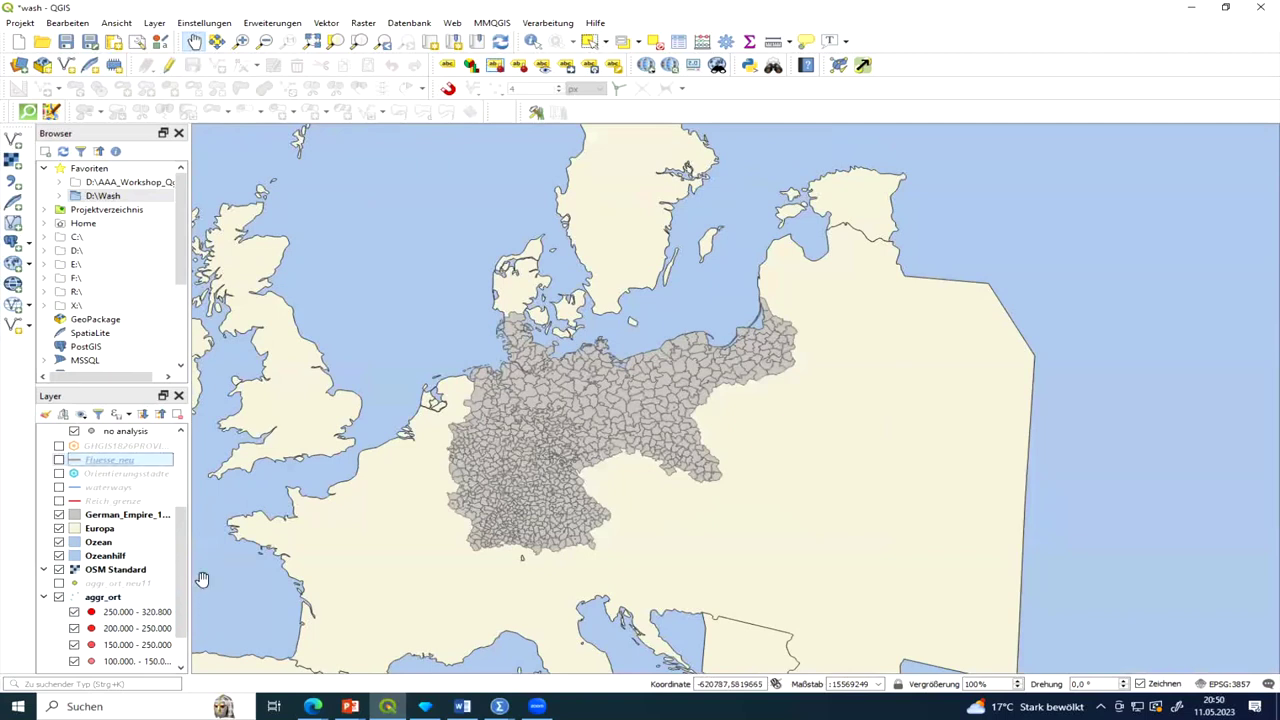
pyautogui.scroll(1, 410, 543)
pyautogui.moveTo(790, 290); pyautogui.dragTo(700, 379)
pyautogui.moveTo(597, 428); pyautogui.dragTo(600, 370)
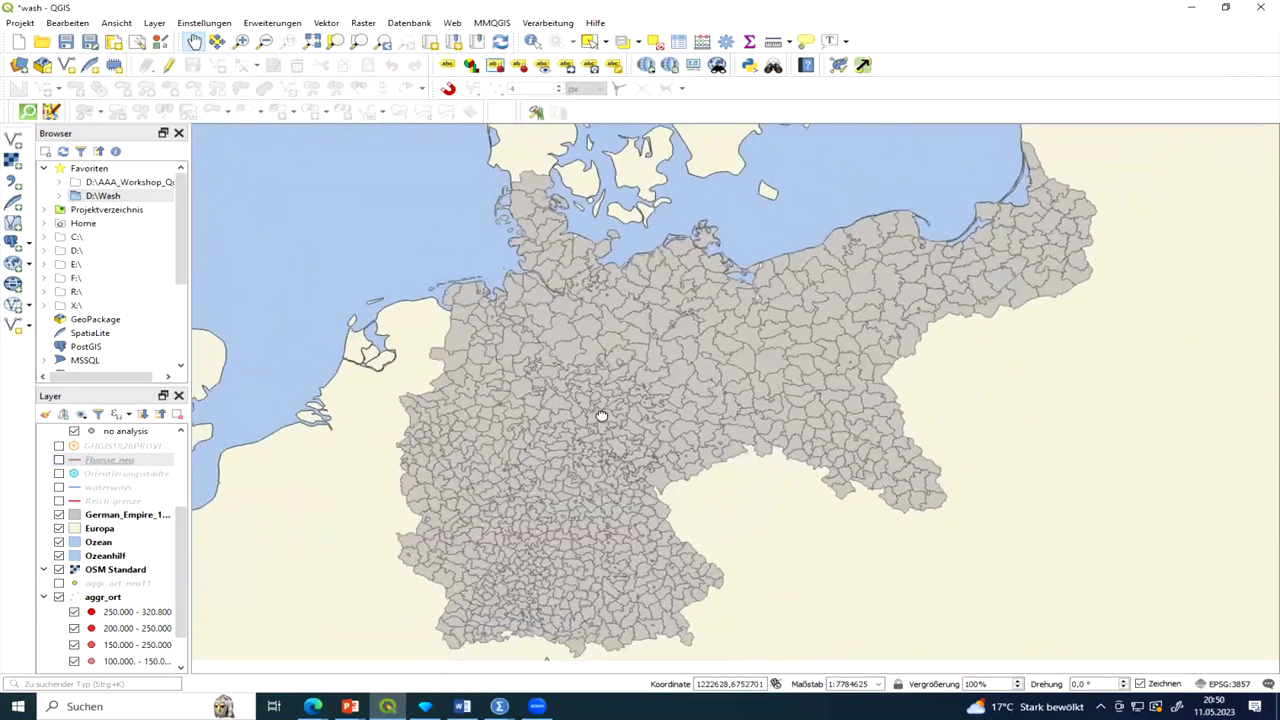
pyautogui.click(59, 501)
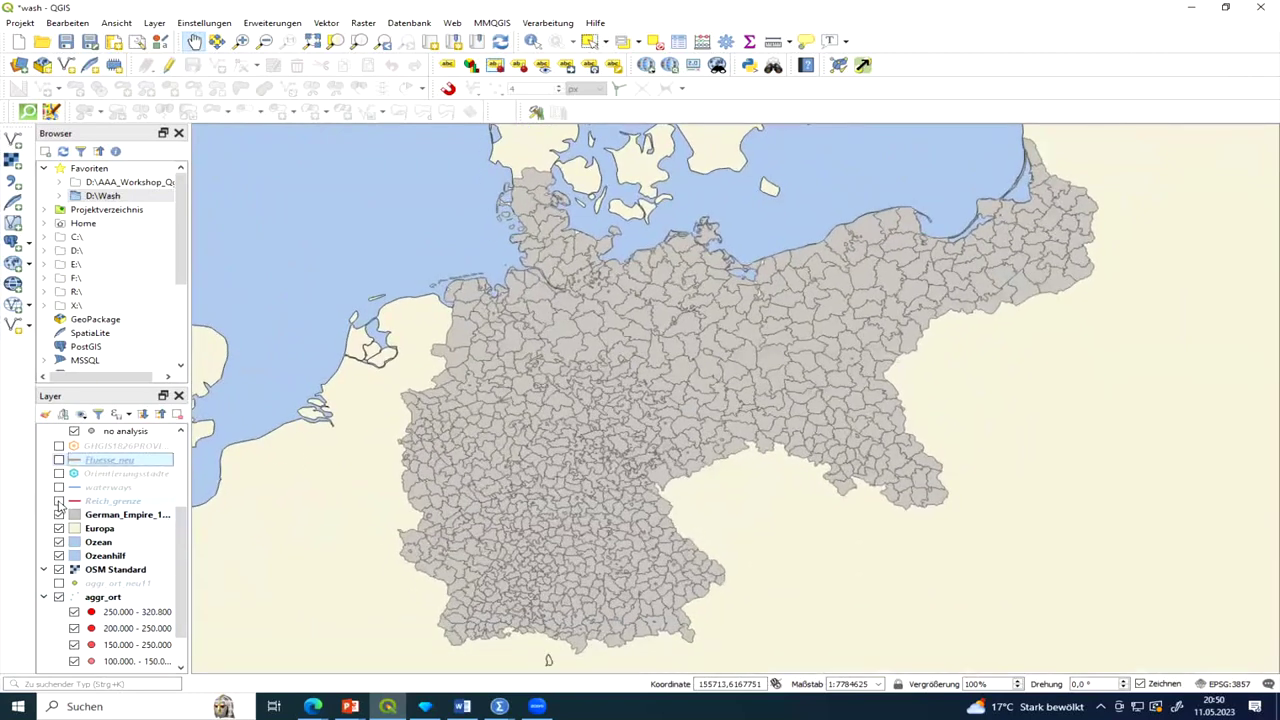
pyautogui.click(59, 501)
pyautogui.scroll(3, 165, 541)
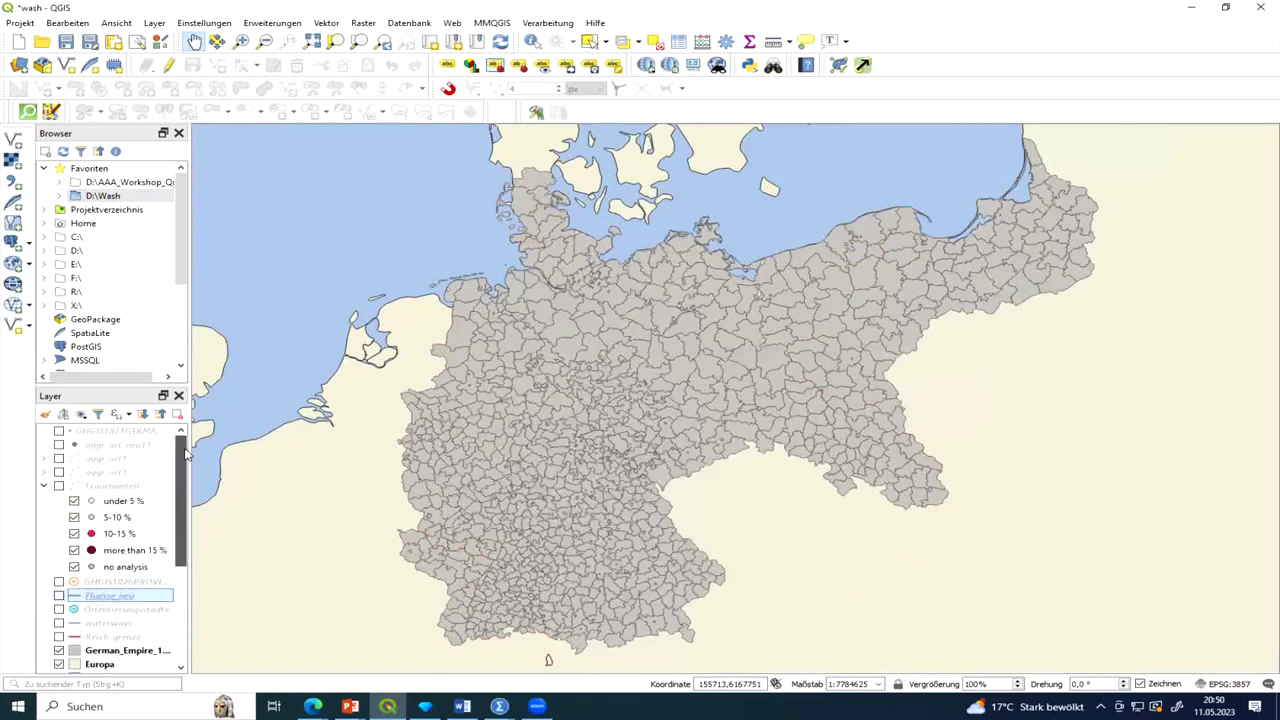
pyautogui.click(59, 431)
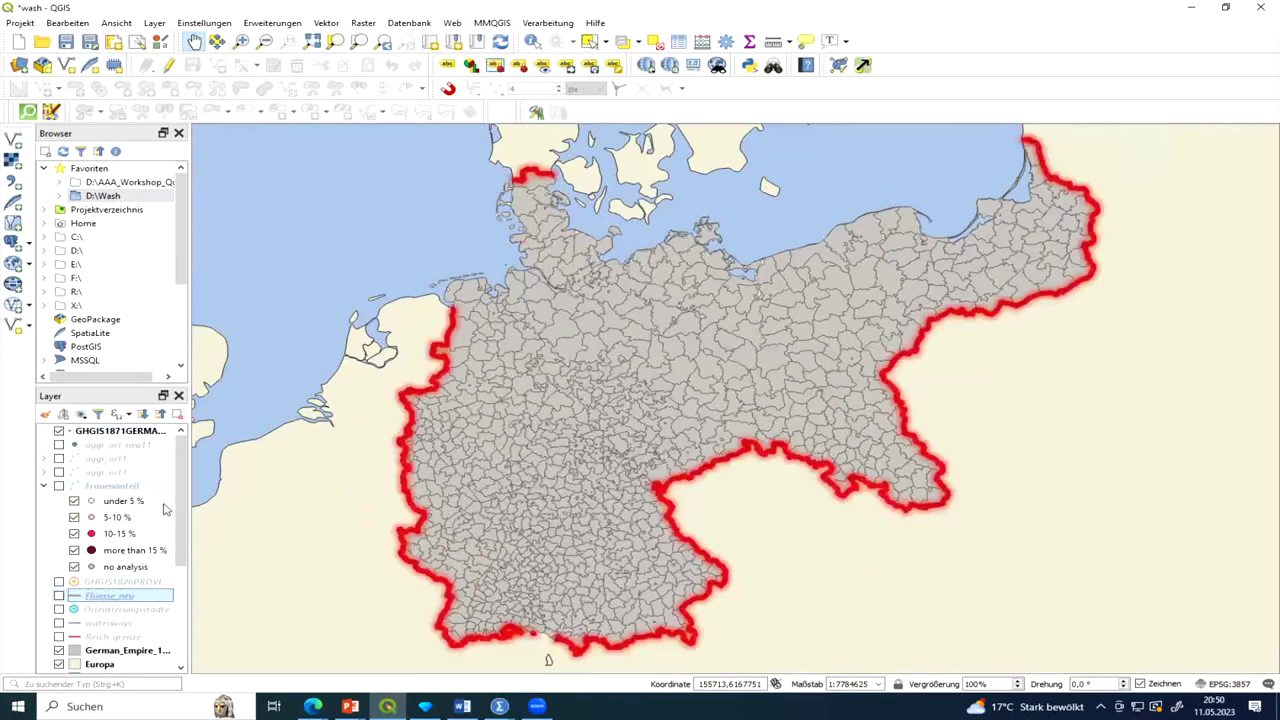
# Display the Frauenanteil layer with its classified place points on the map of the German Empire.
pyautogui.scroll(-1, 182, 490)
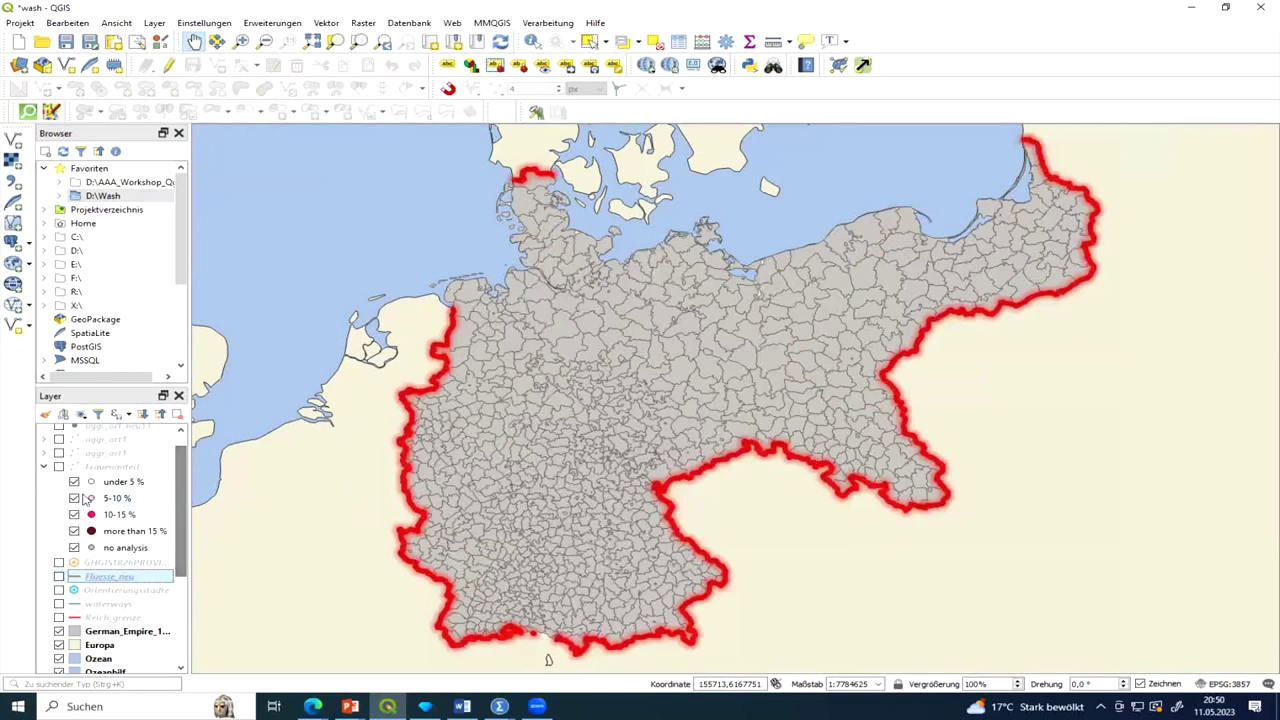
pyautogui.click(59, 467)
pyautogui.moveTo(181, 470)
pyautogui.mouseDown()
pyautogui.moveTo(184, 556)
pyautogui.moveTo(186, 464)
pyautogui.mouseUp()
pyautogui.click(59, 554)
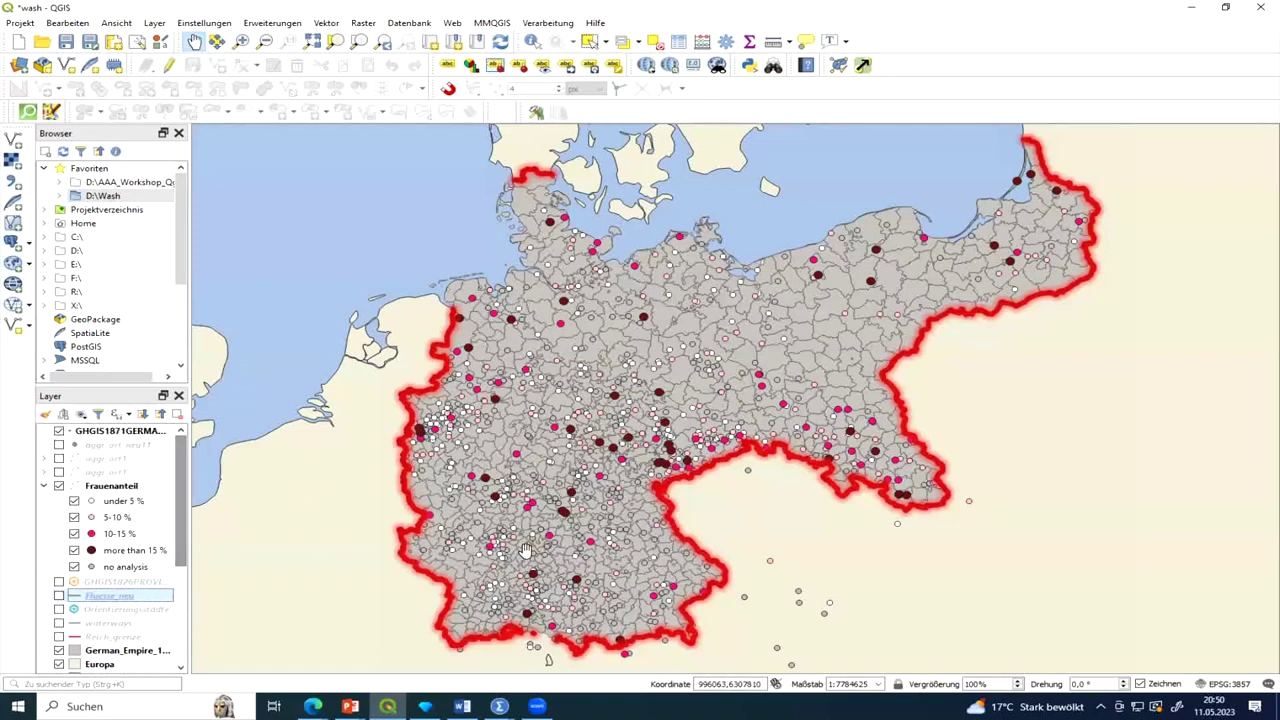
pyautogui.moveTo(827, 538); pyautogui.dragTo(817, 520)
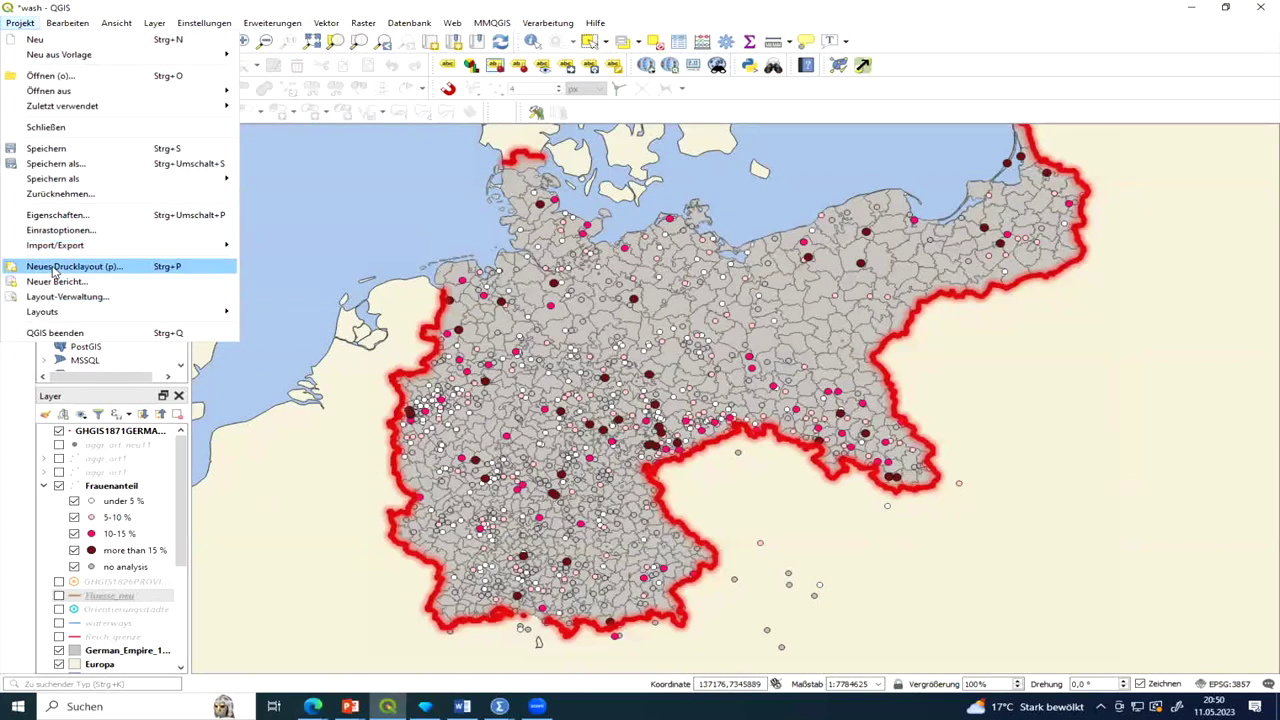
# Create a new print layout titled Frauenkarte.
pyautogui.click(56, 268)
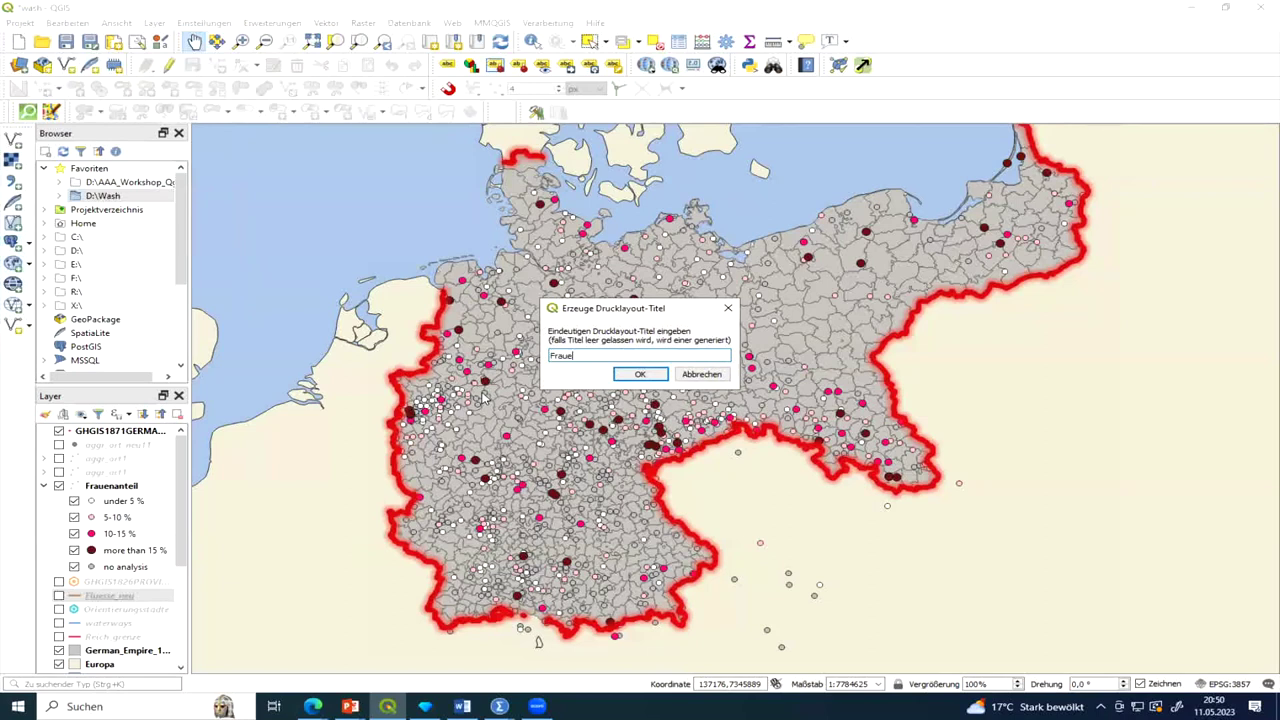
pyautogui.write('Frauenkarte')
pyautogui.click(640, 374)
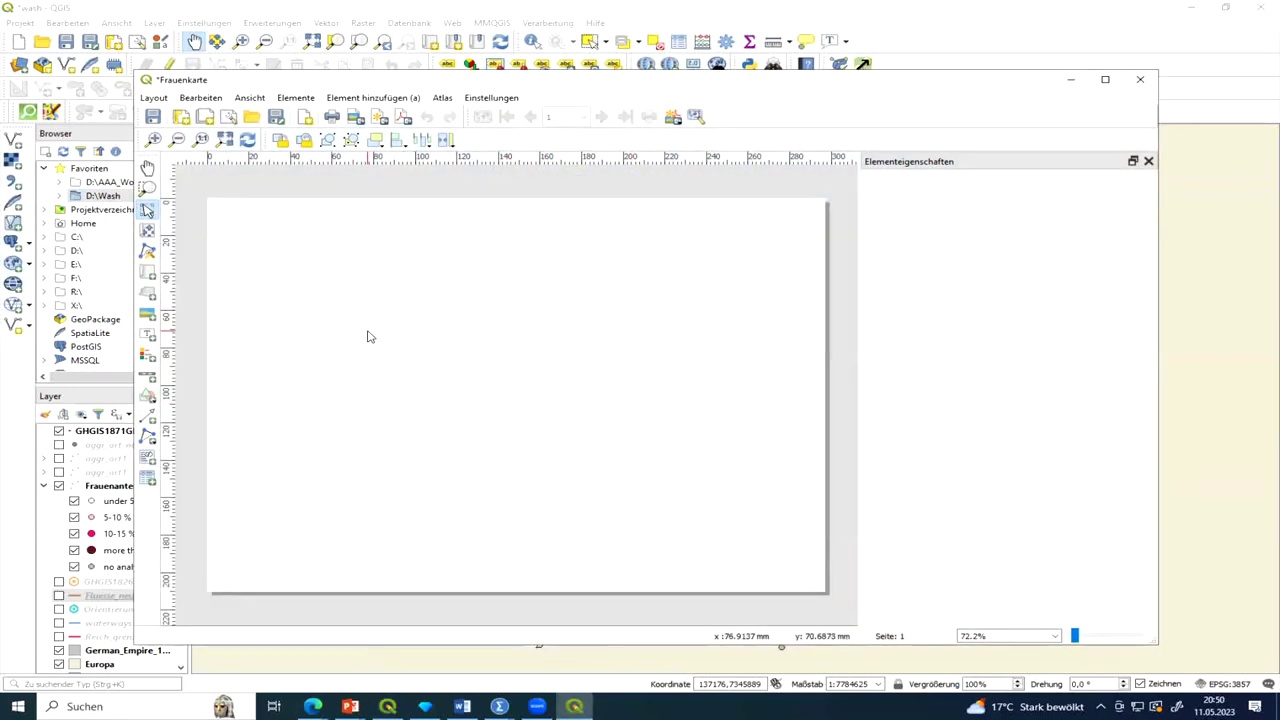
# Add a map about 260 by 175 mm to the layout page and close the layout window.
pyautogui.press('c')
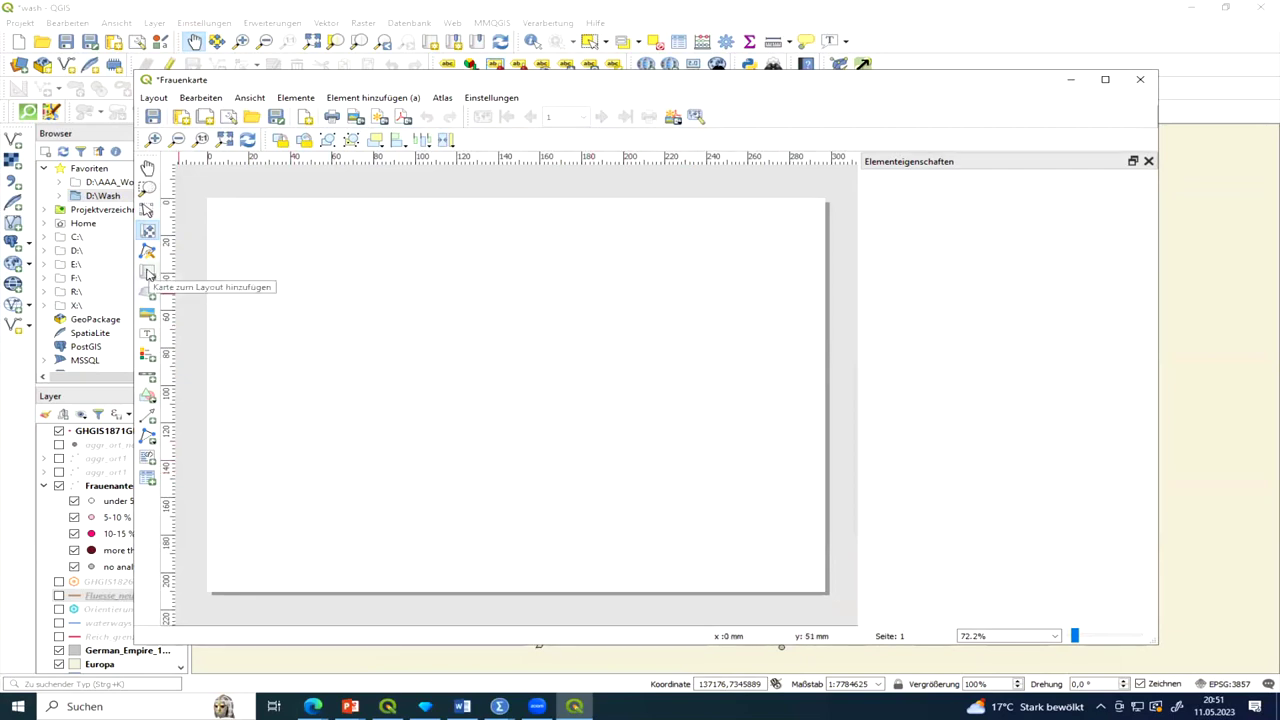
pyautogui.click(147, 272)
pyautogui.moveTo(240, 232); pyautogui.dragTo(780, 559)
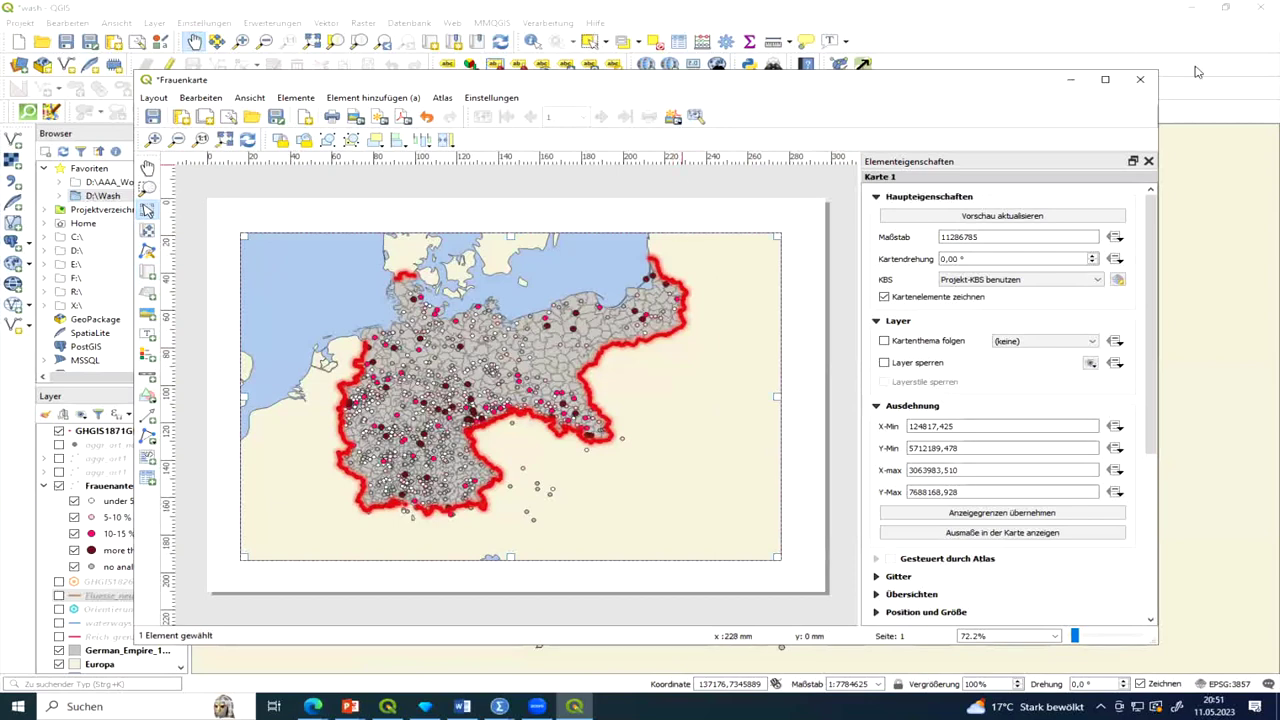
pyautogui.click(1140, 79)
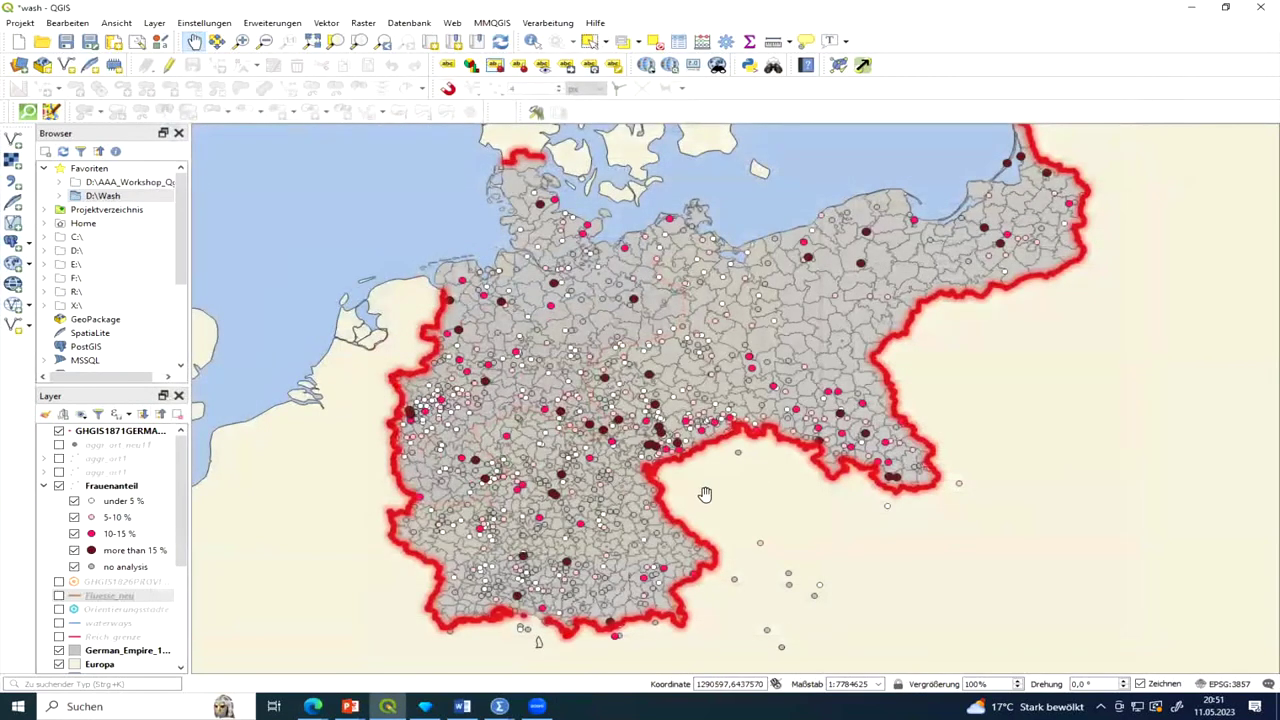
pyautogui.moveTo(746, 503); pyautogui.dragTo(730, 404)
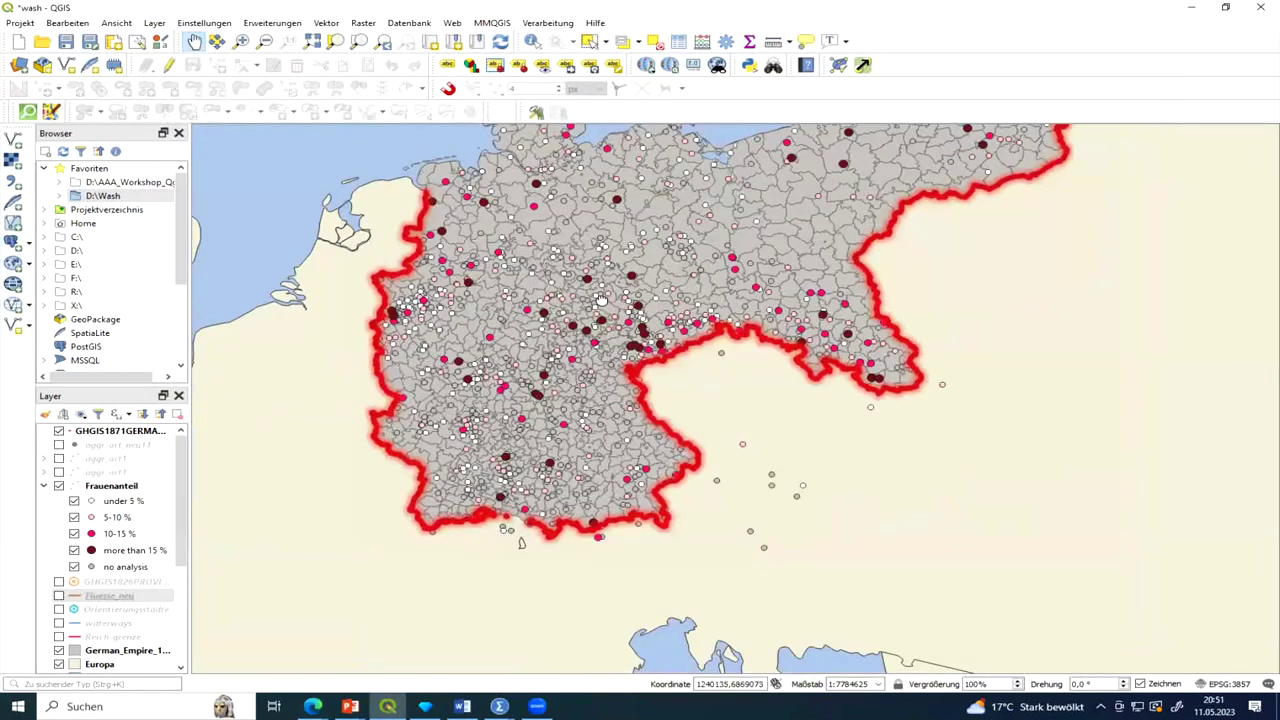
pyautogui.moveTo(643, 304); pyautogui.dragTo(658, 378)
pyautogui.scroll(1, 658, 379)
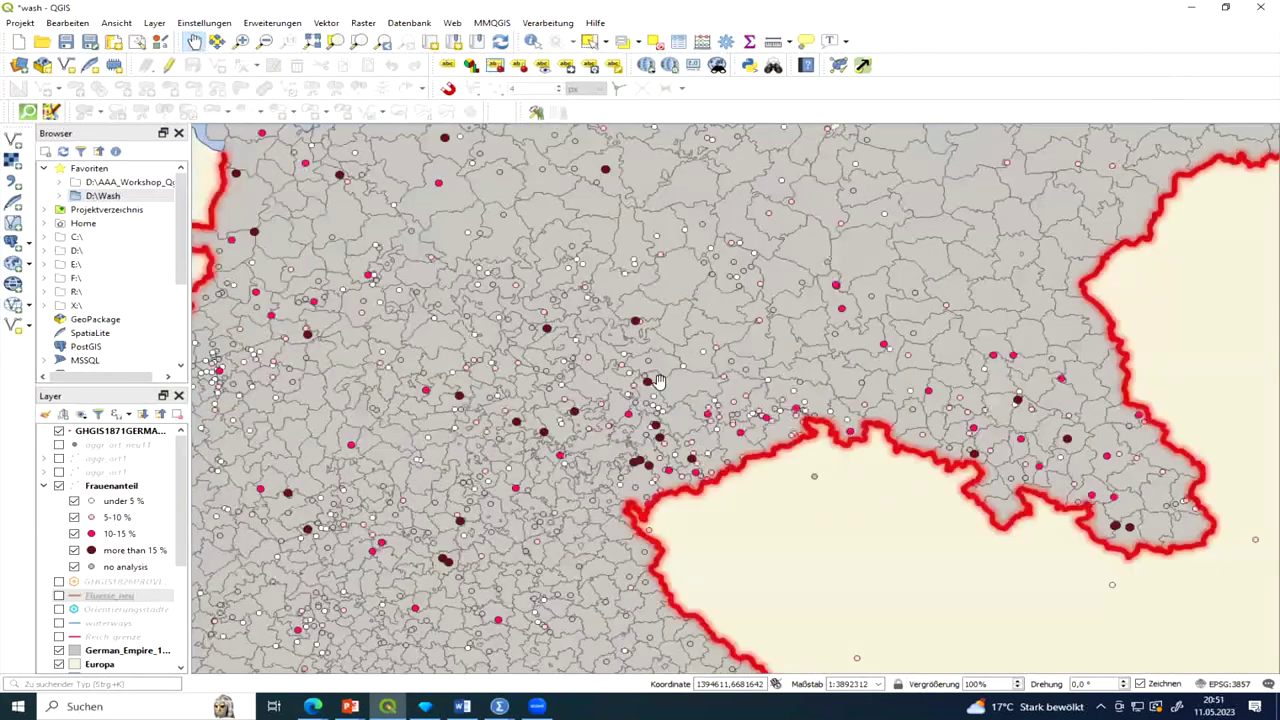
pyautogui.scroll(-1, 658, 381)
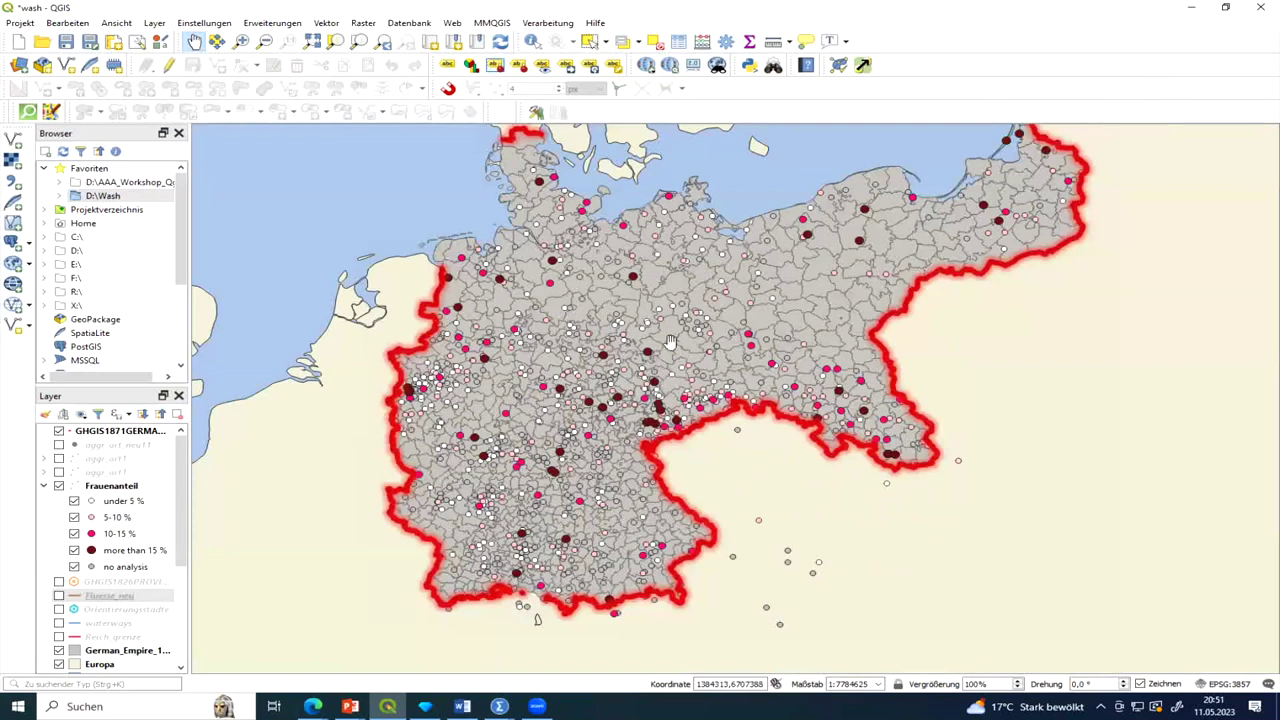
pyautogui.moveTo(682, 292); pyautogui.dragTo(678, 303)
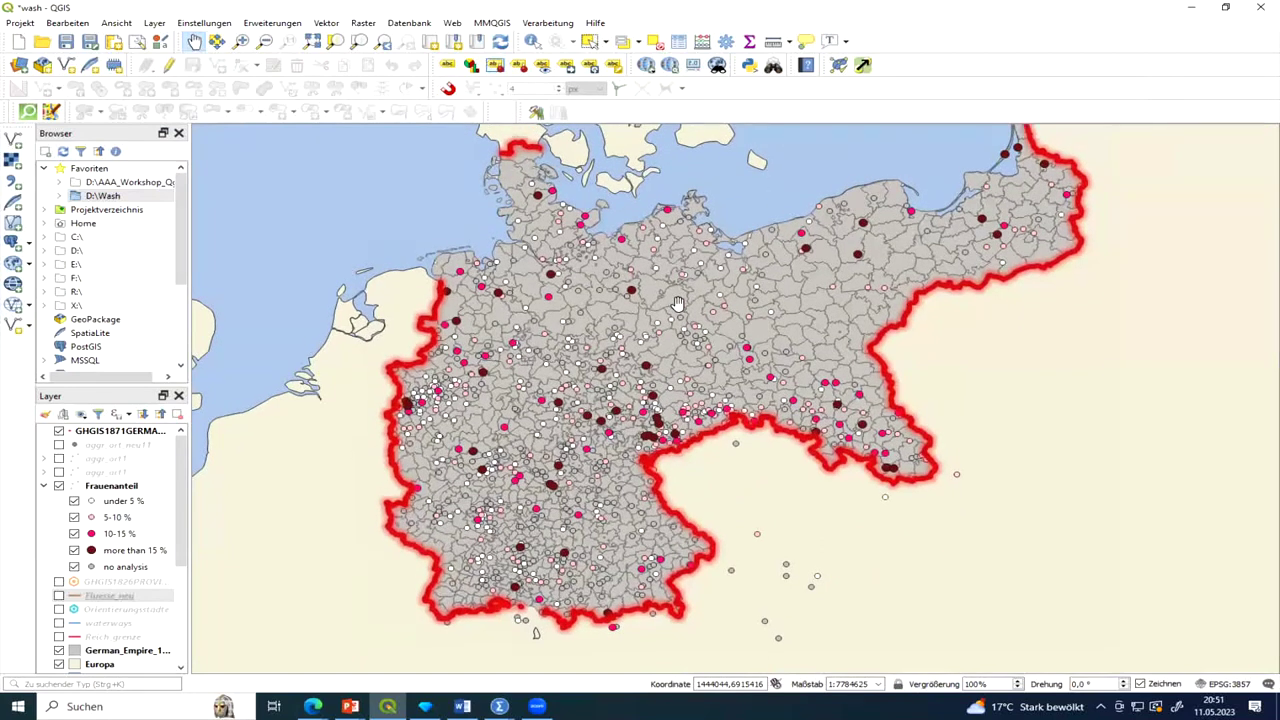
# Switch to the PowerPoint presentation 2022bVorlesung_Qgis_10 with the thematic map slide.
pyautogui.click(350, 706)
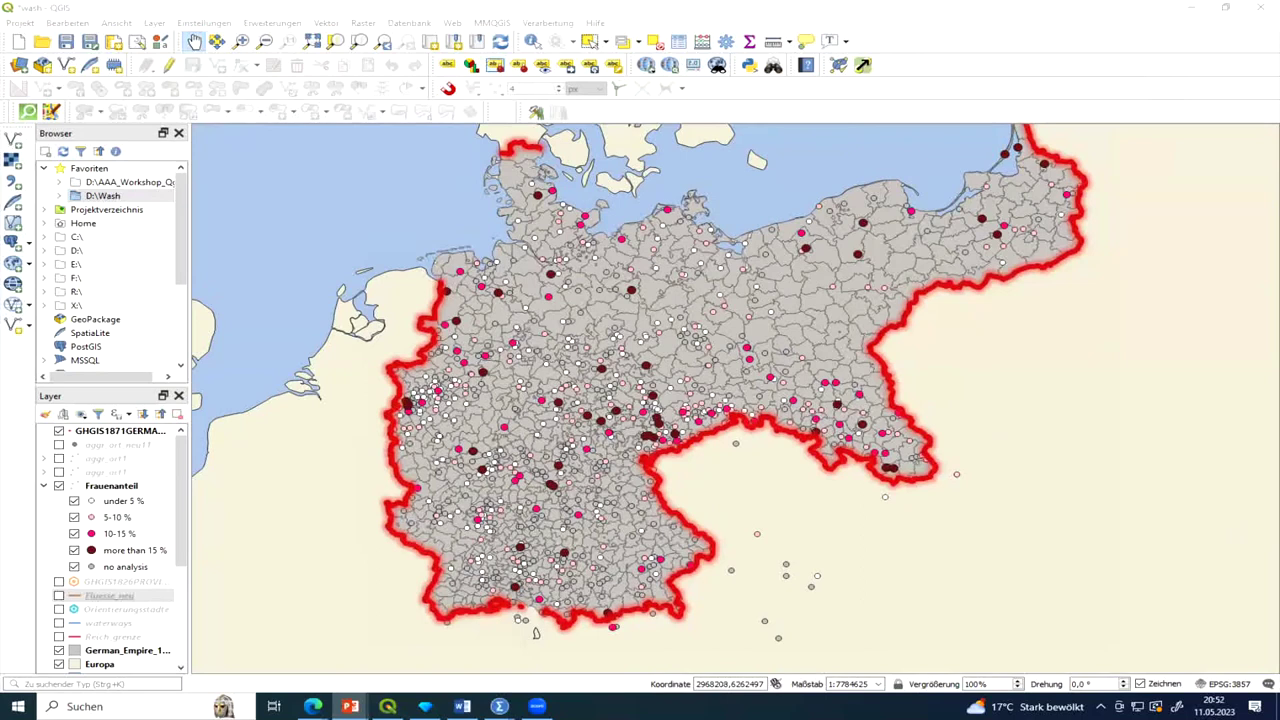
pyautogui.hotkey('alt', 'Tab')
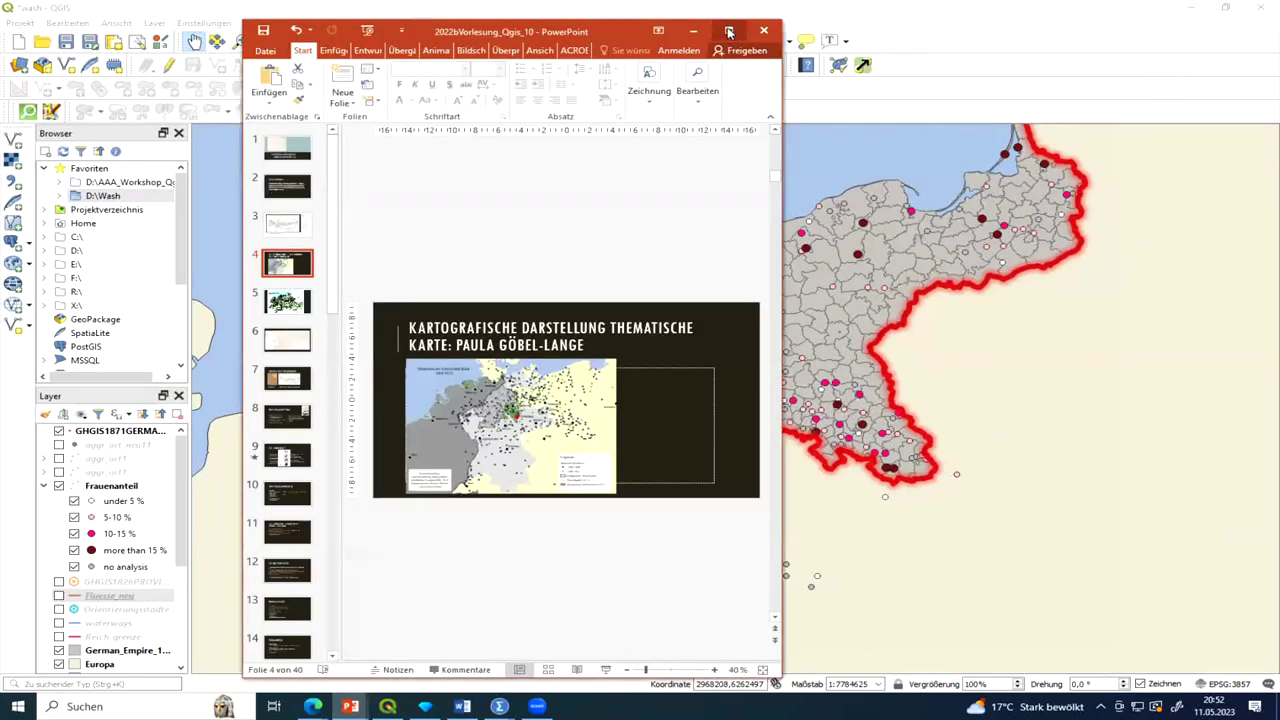